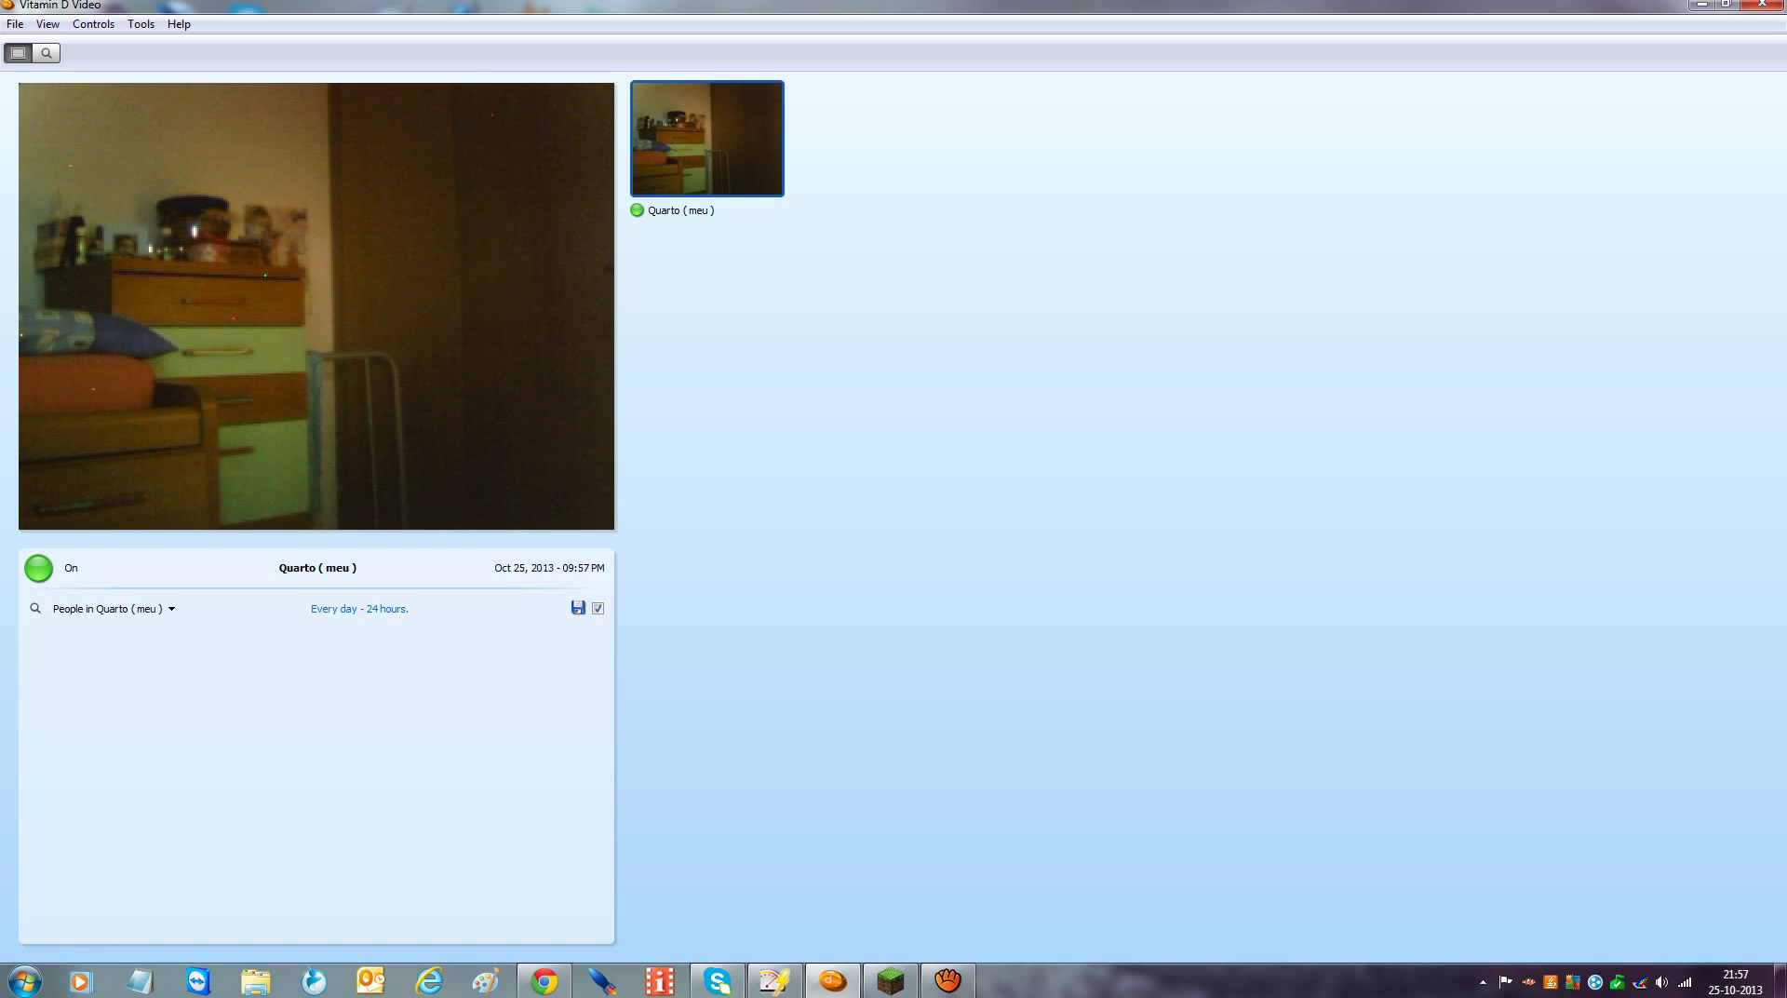
# Switch to Chrome and search the Baixaki site for "Vitamina D"
pyautogui.click(1701, 4)
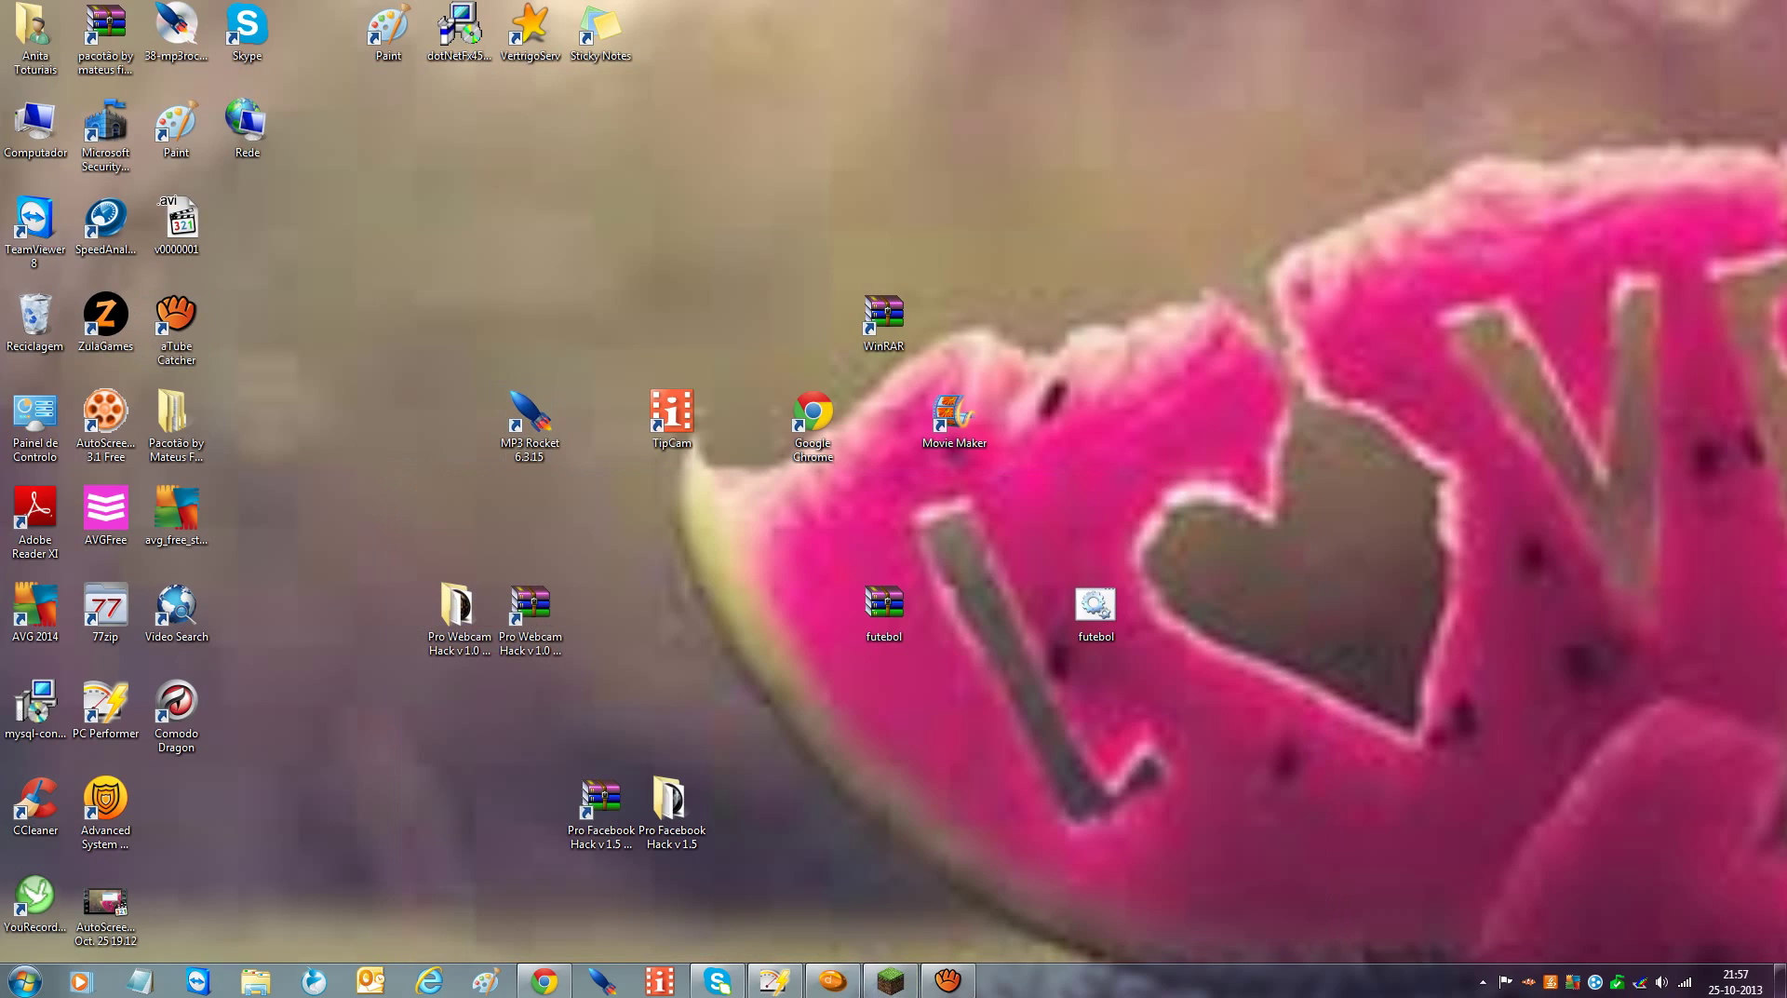
pyautogui.moveTo(832, 980)
pyautogui.click(544, 980)
pyautogui.click(446, 7)
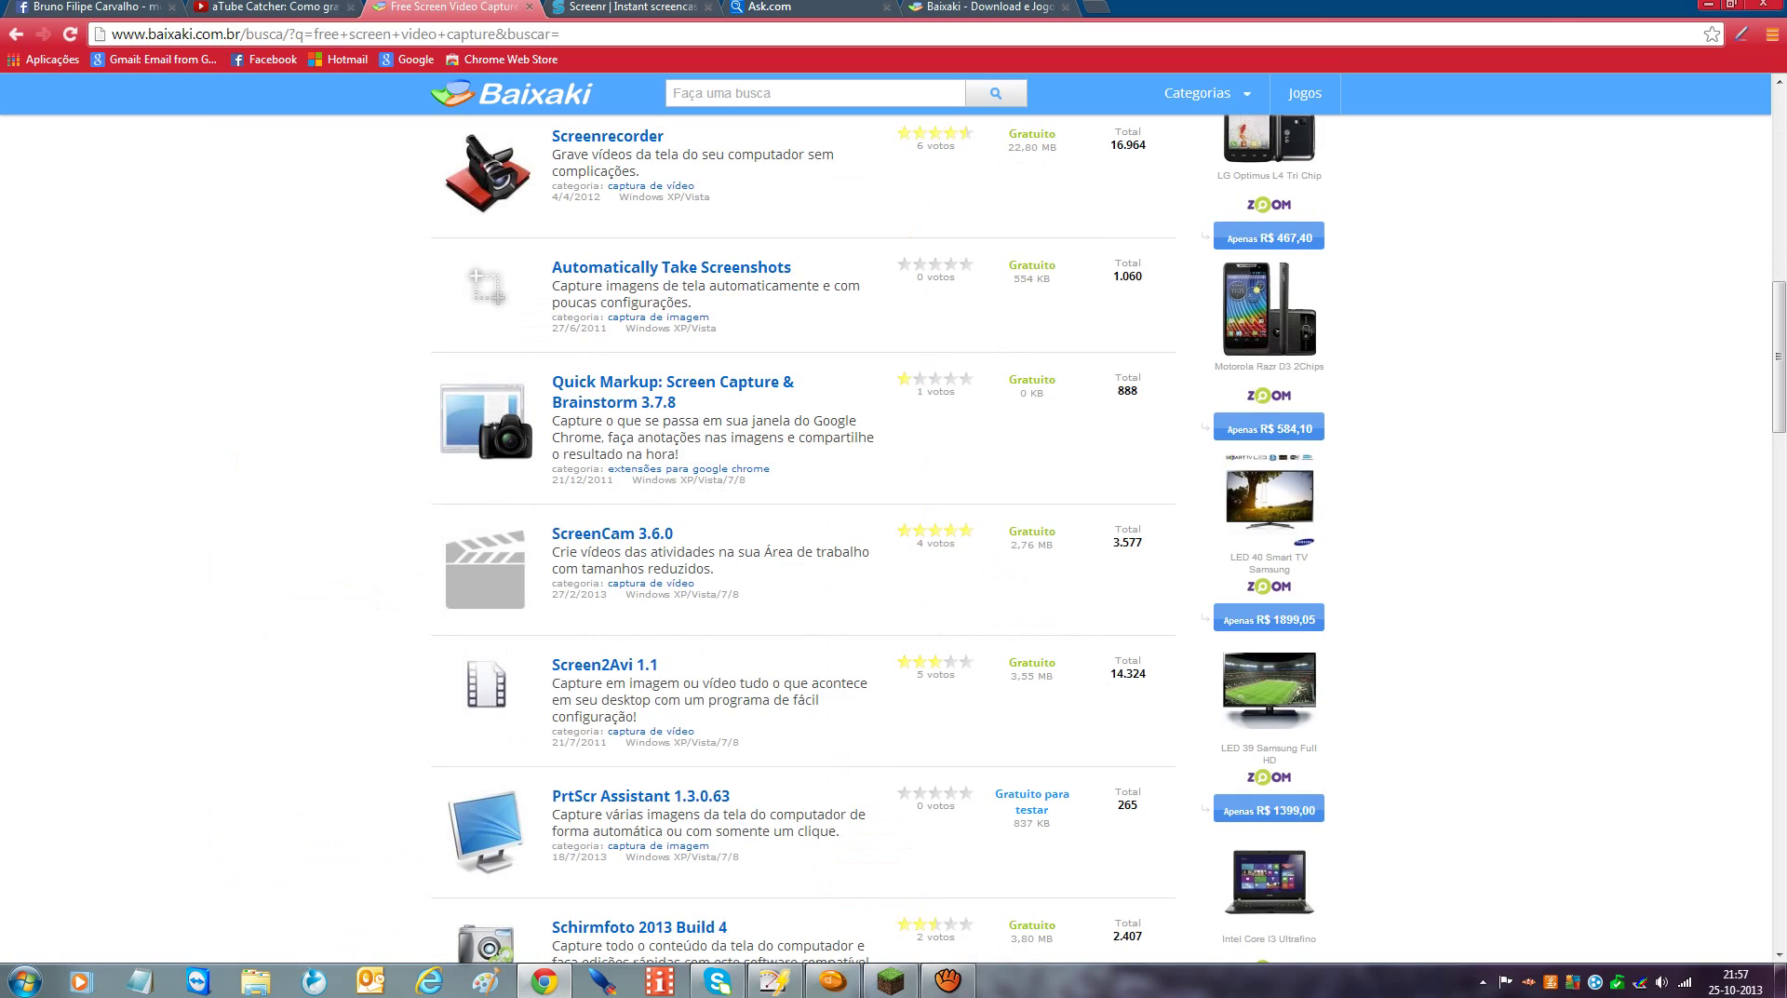
pyautogui.write('V')
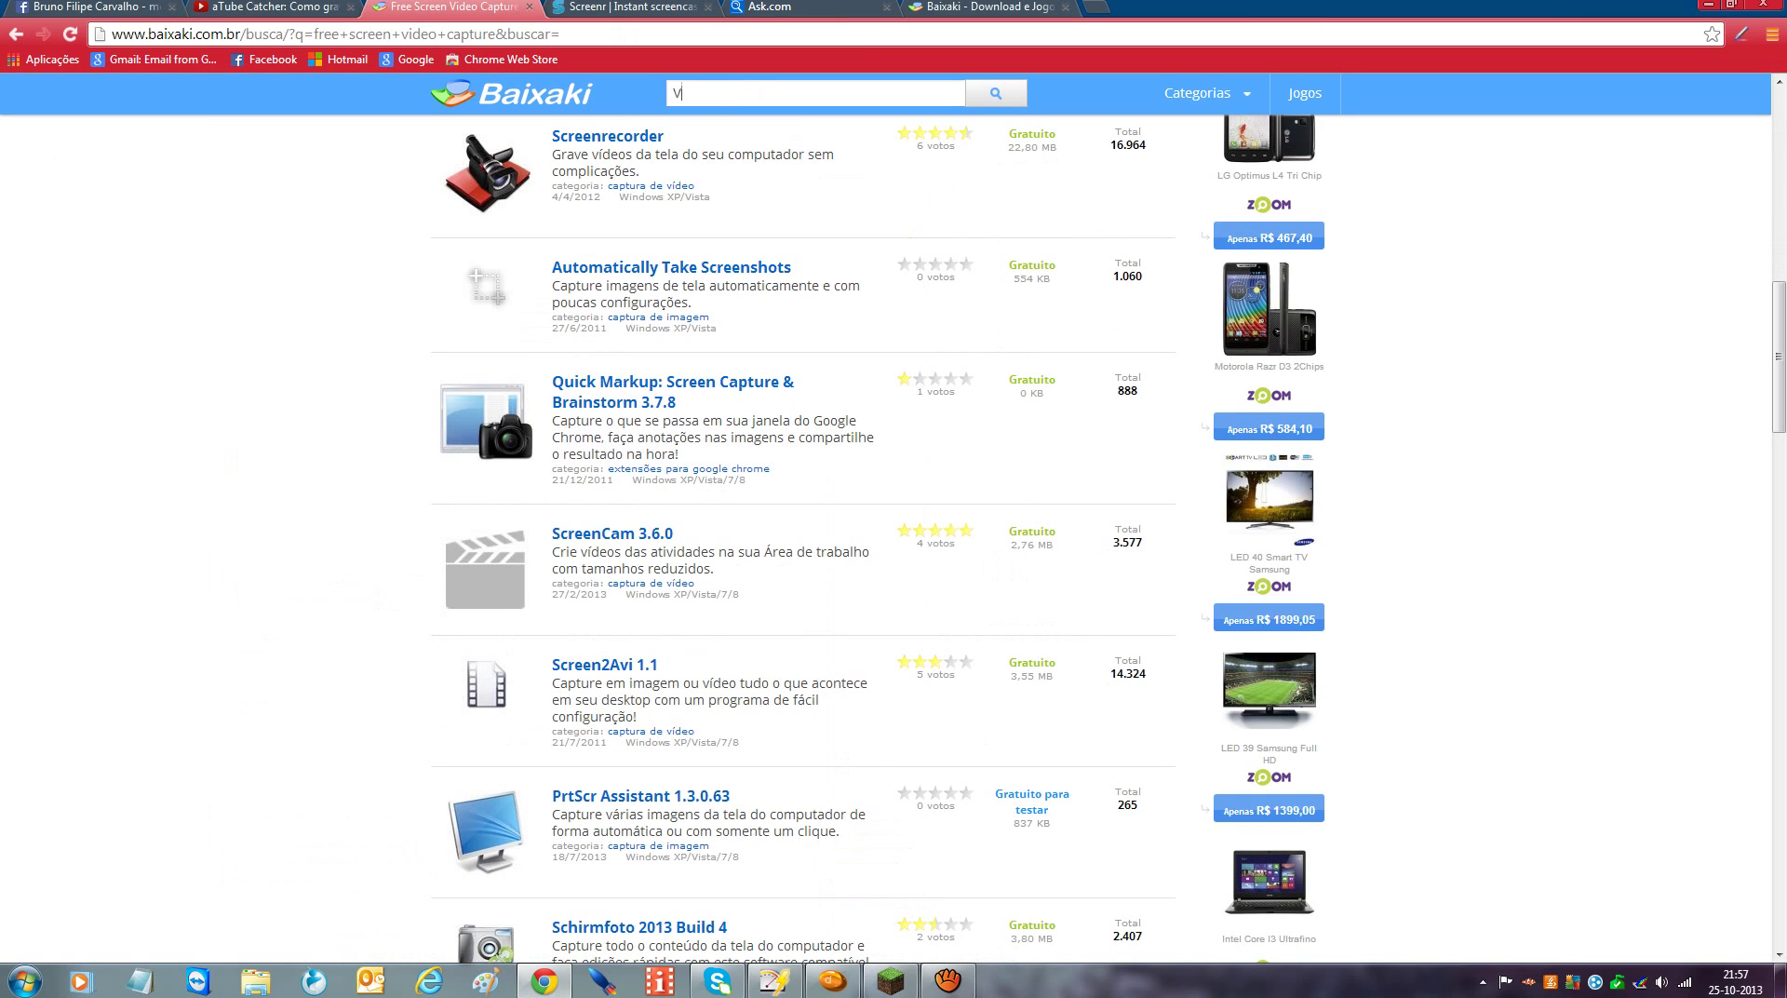
pyautogui.write('itamina D')
pyautogui.press('Return')
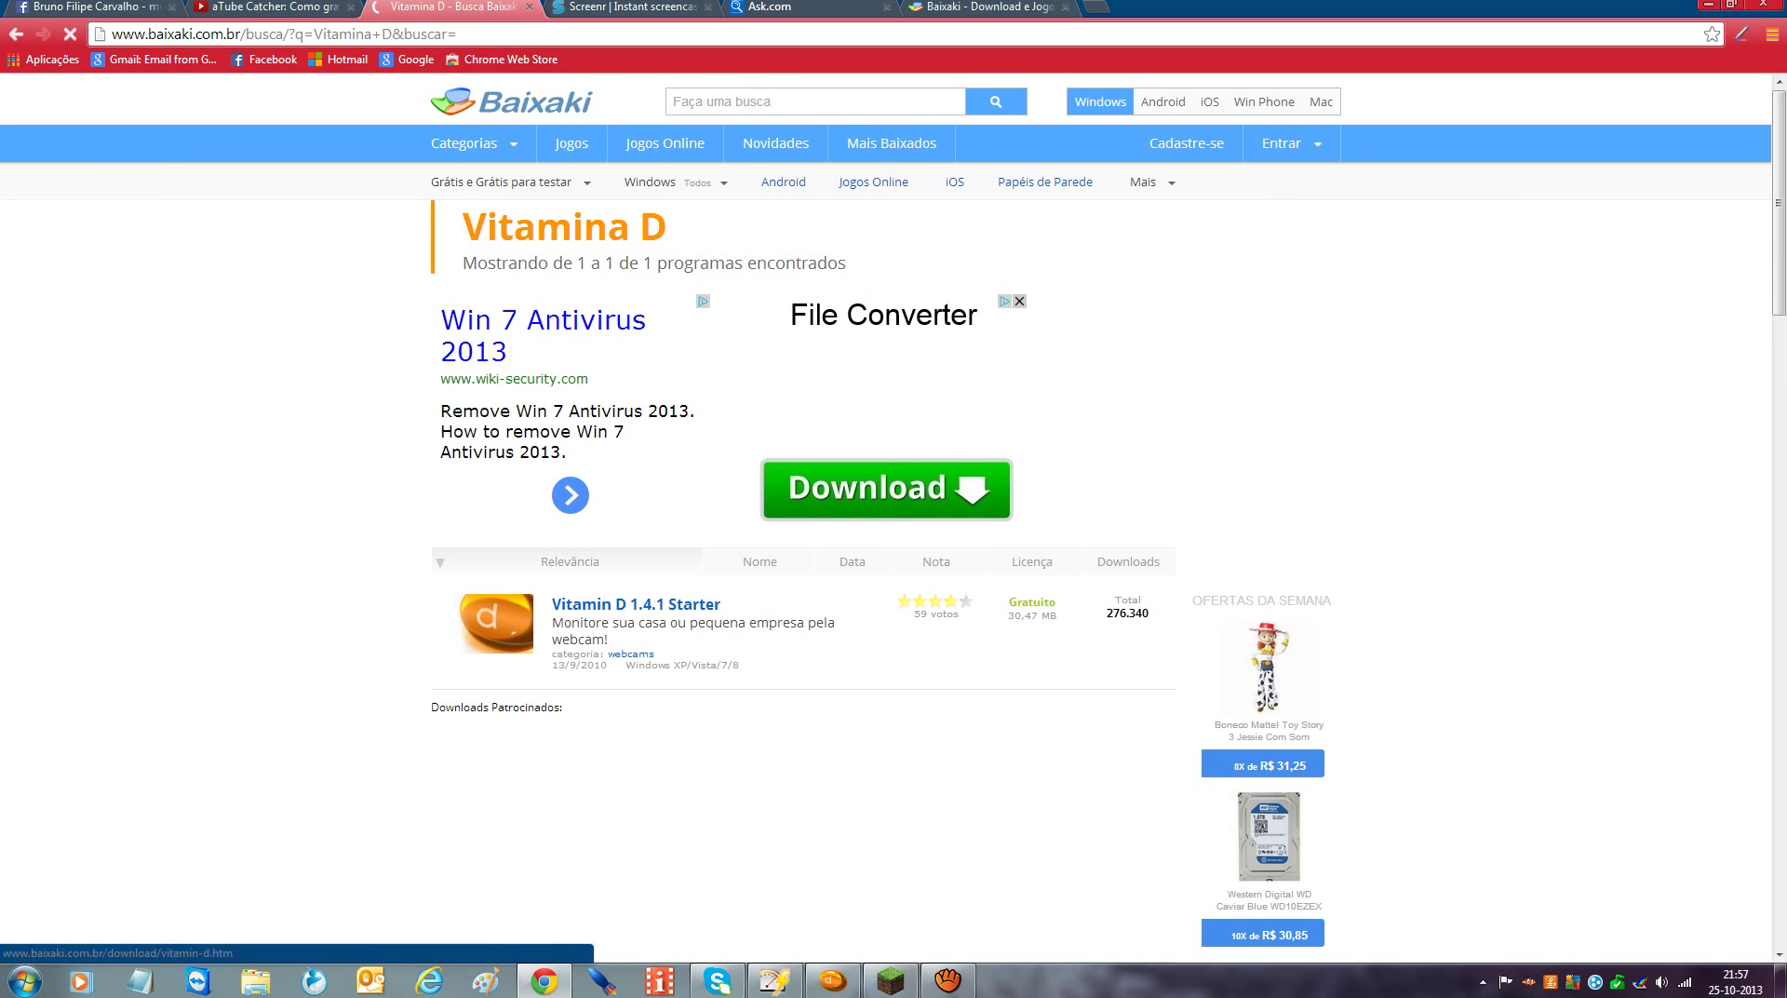
pyautogui.scroll(-7, 800, 559)
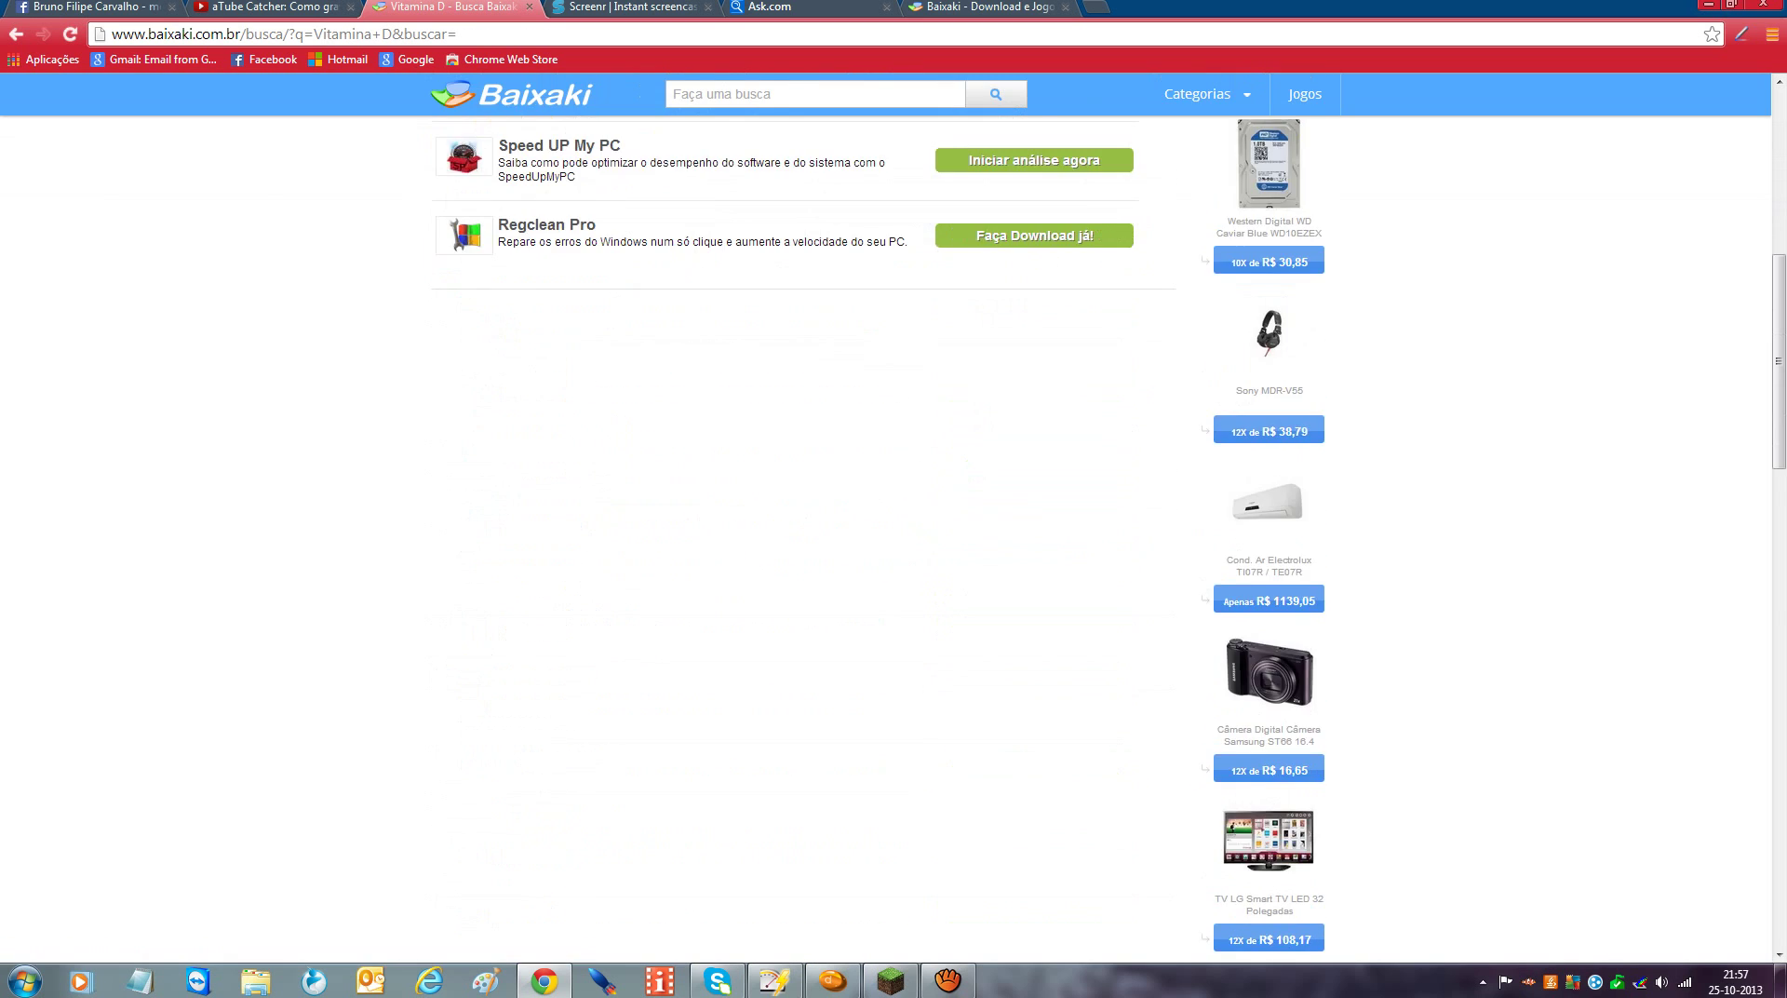
pyautogui.scroll(7, 800, 559)
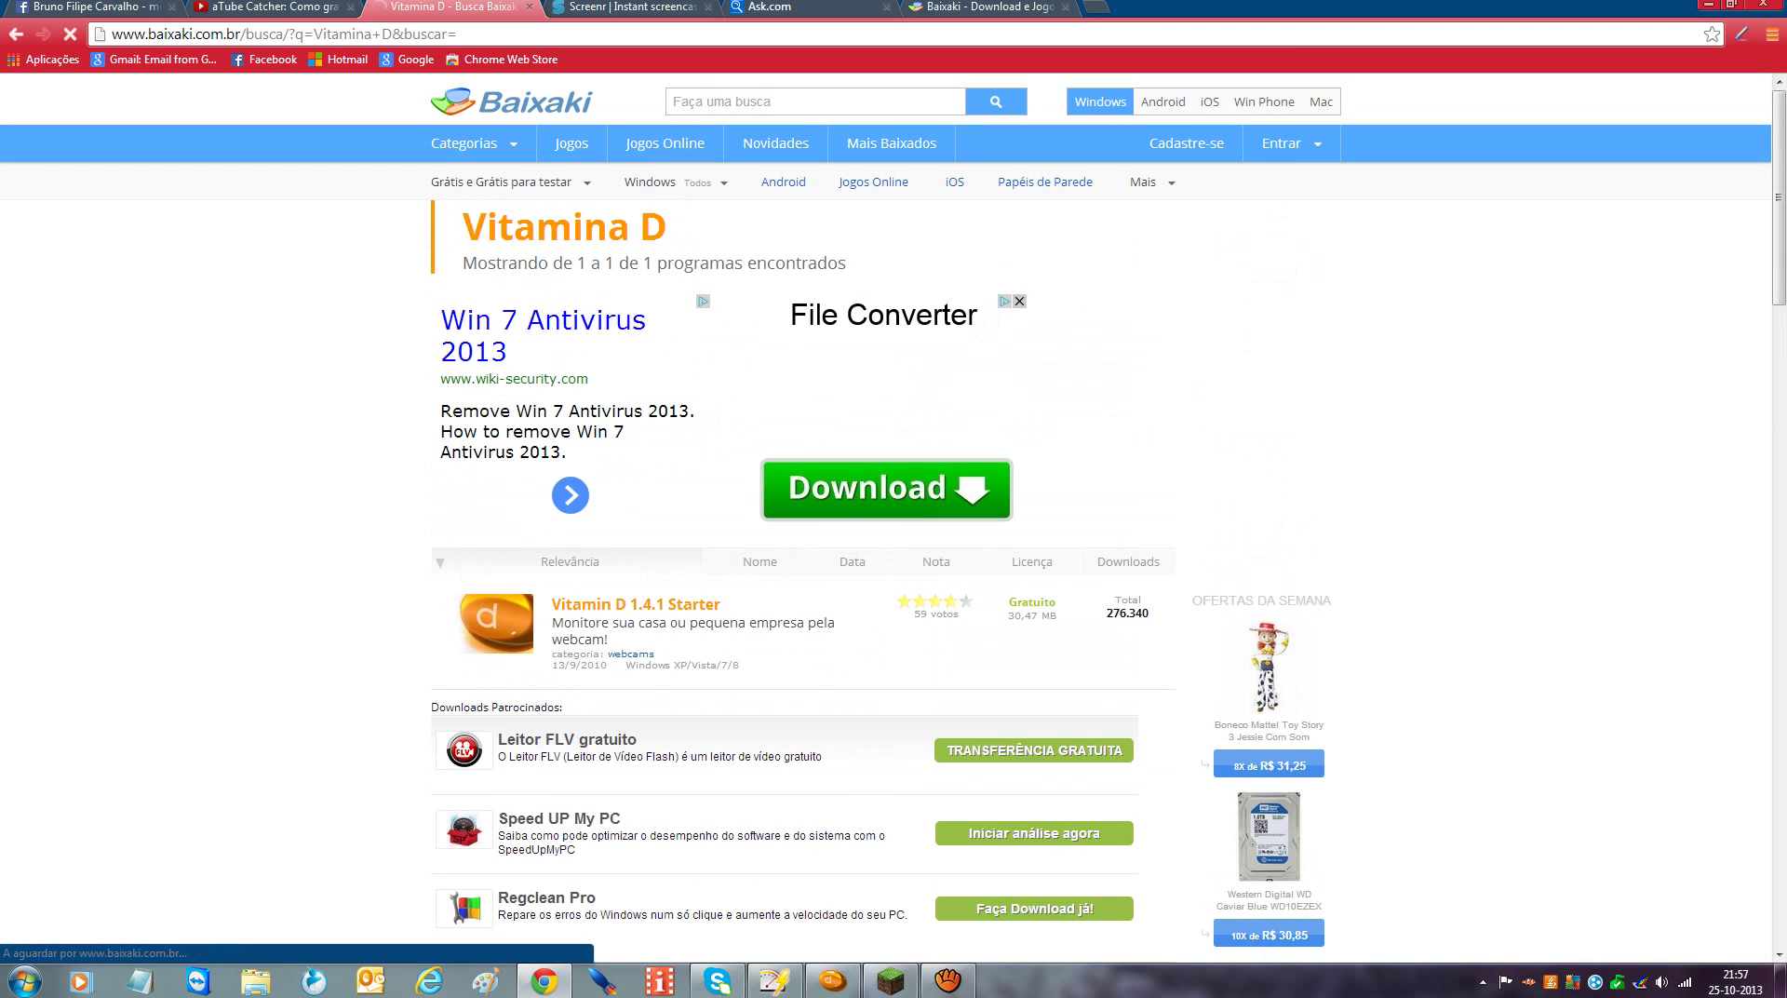
# Open the Vitamin D 1.4.1 Starter download page, copy its web address and minimize the browser
pyautogui.click(634, 604)
pyautogui.rightClick(371, 35)
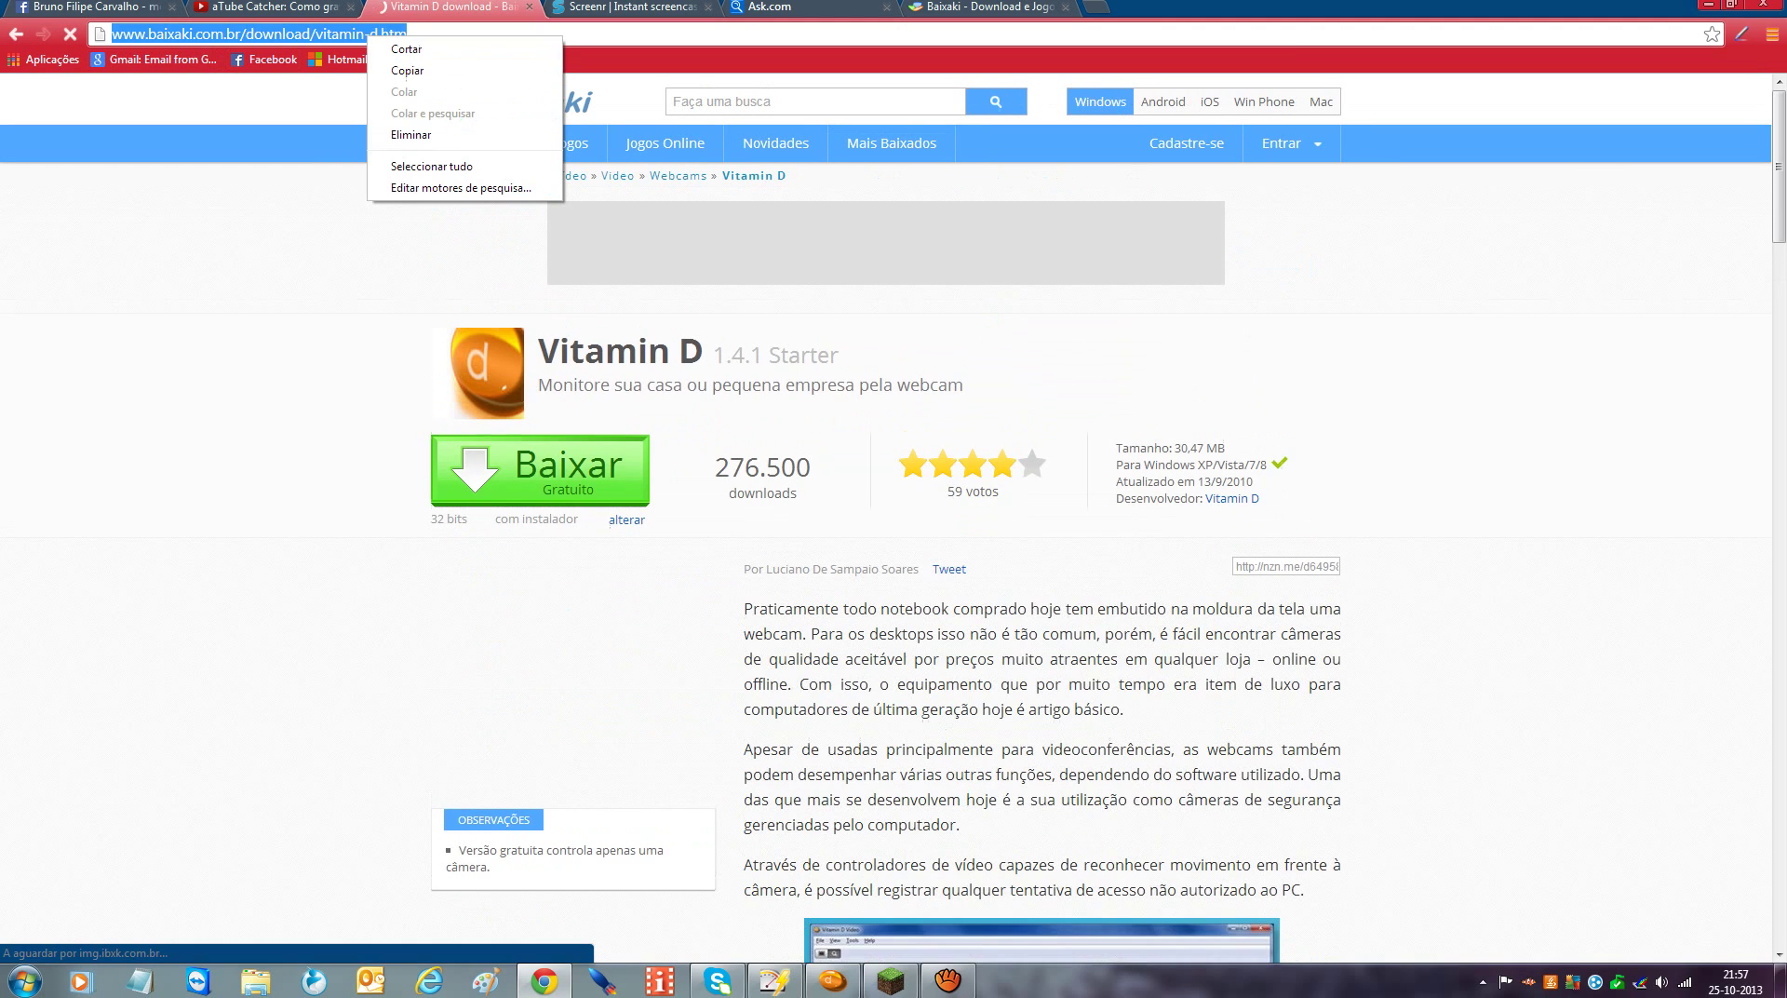
pyautogui.click(406, 70)
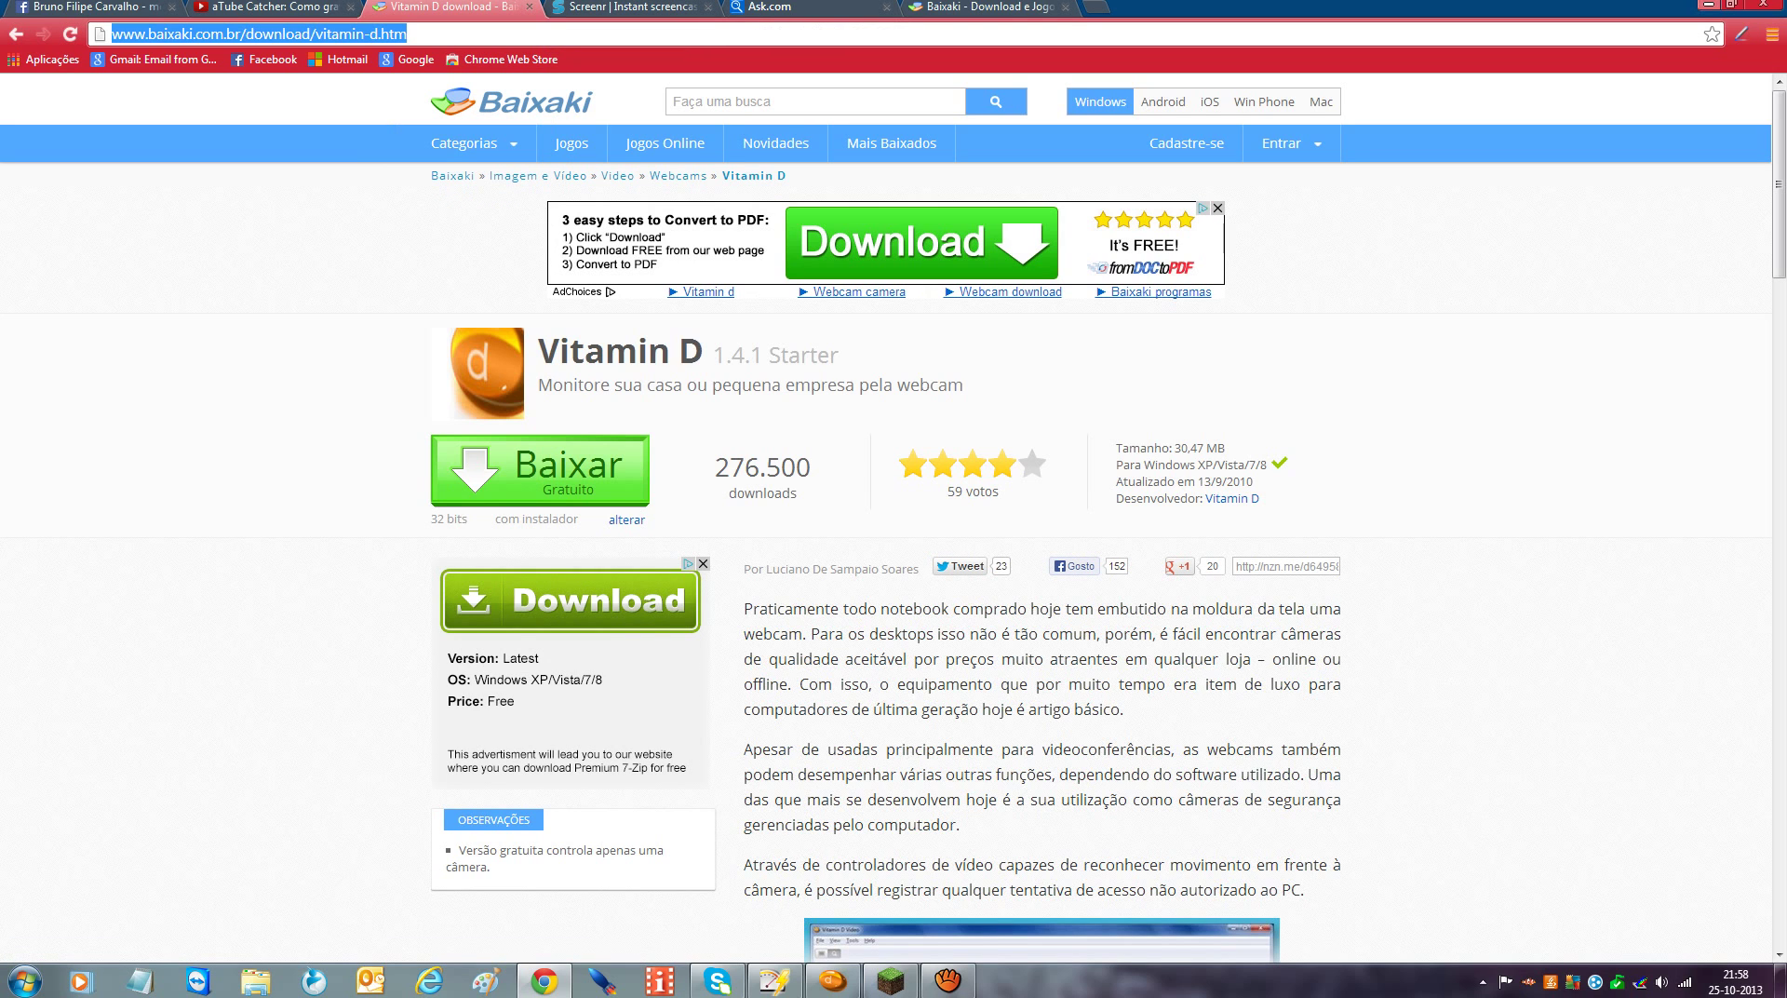
pyautogui.click(1708, 5)
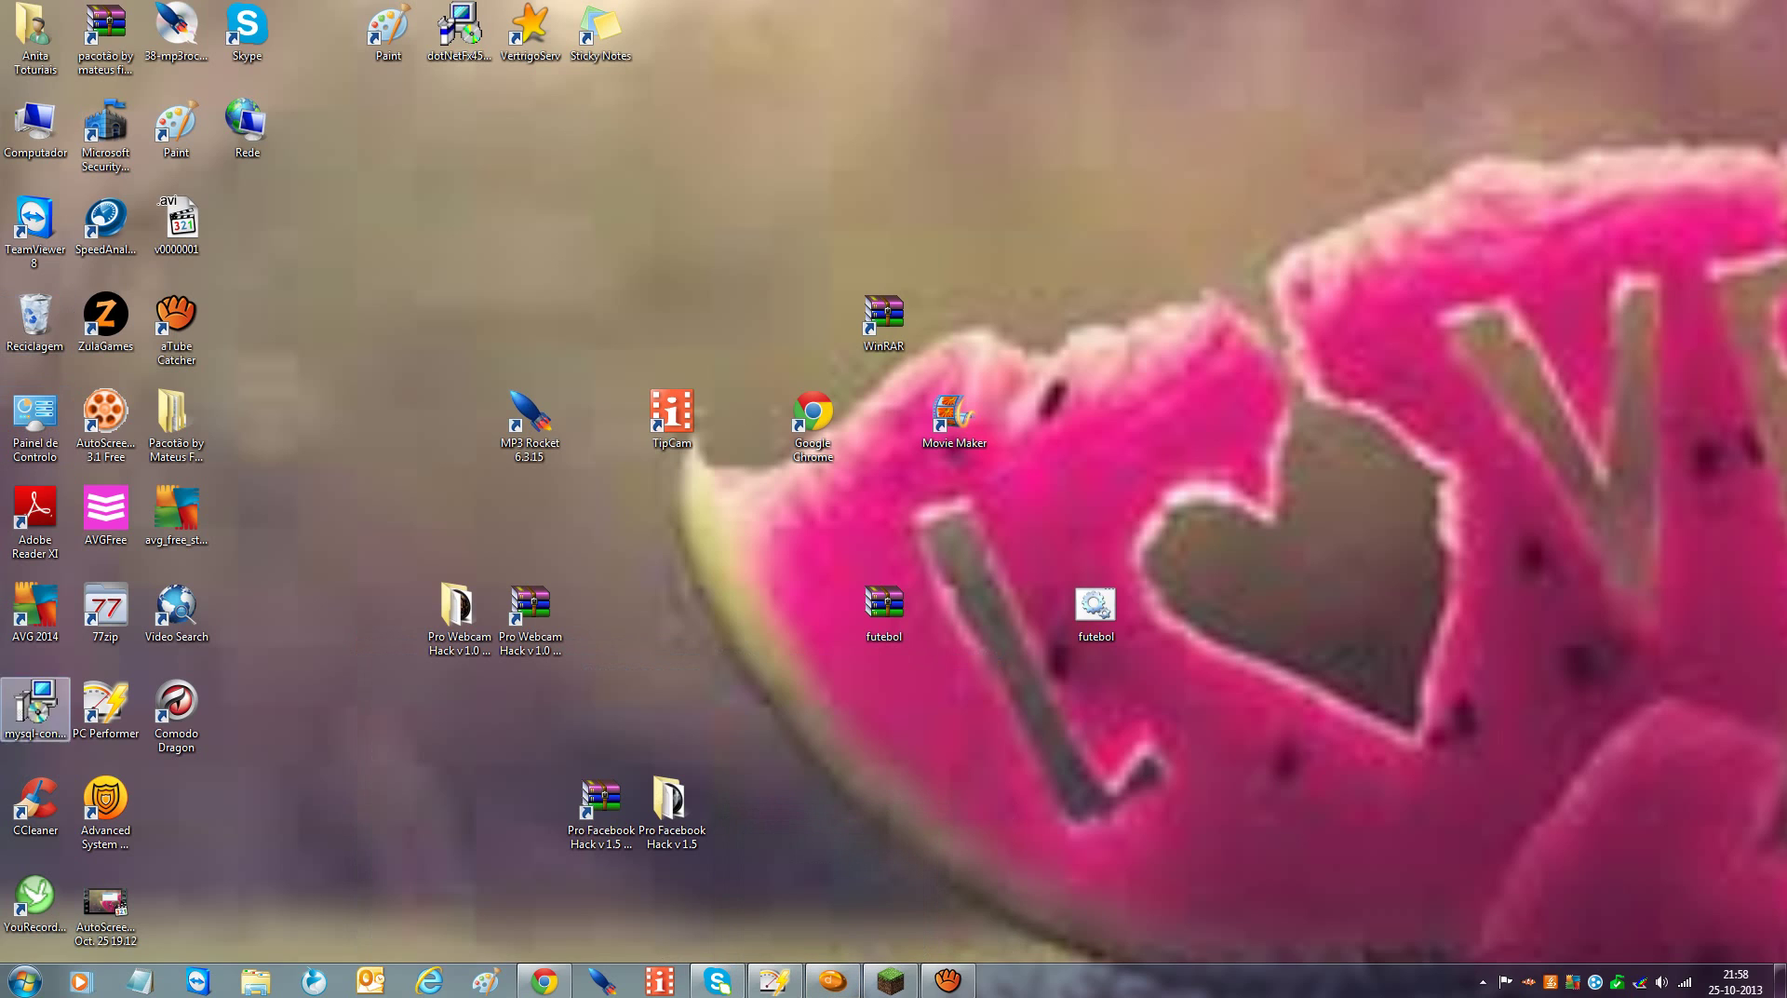
# Exit the running Vitamin D Video program and confirm the exit
pyautogui.click(23, 980)
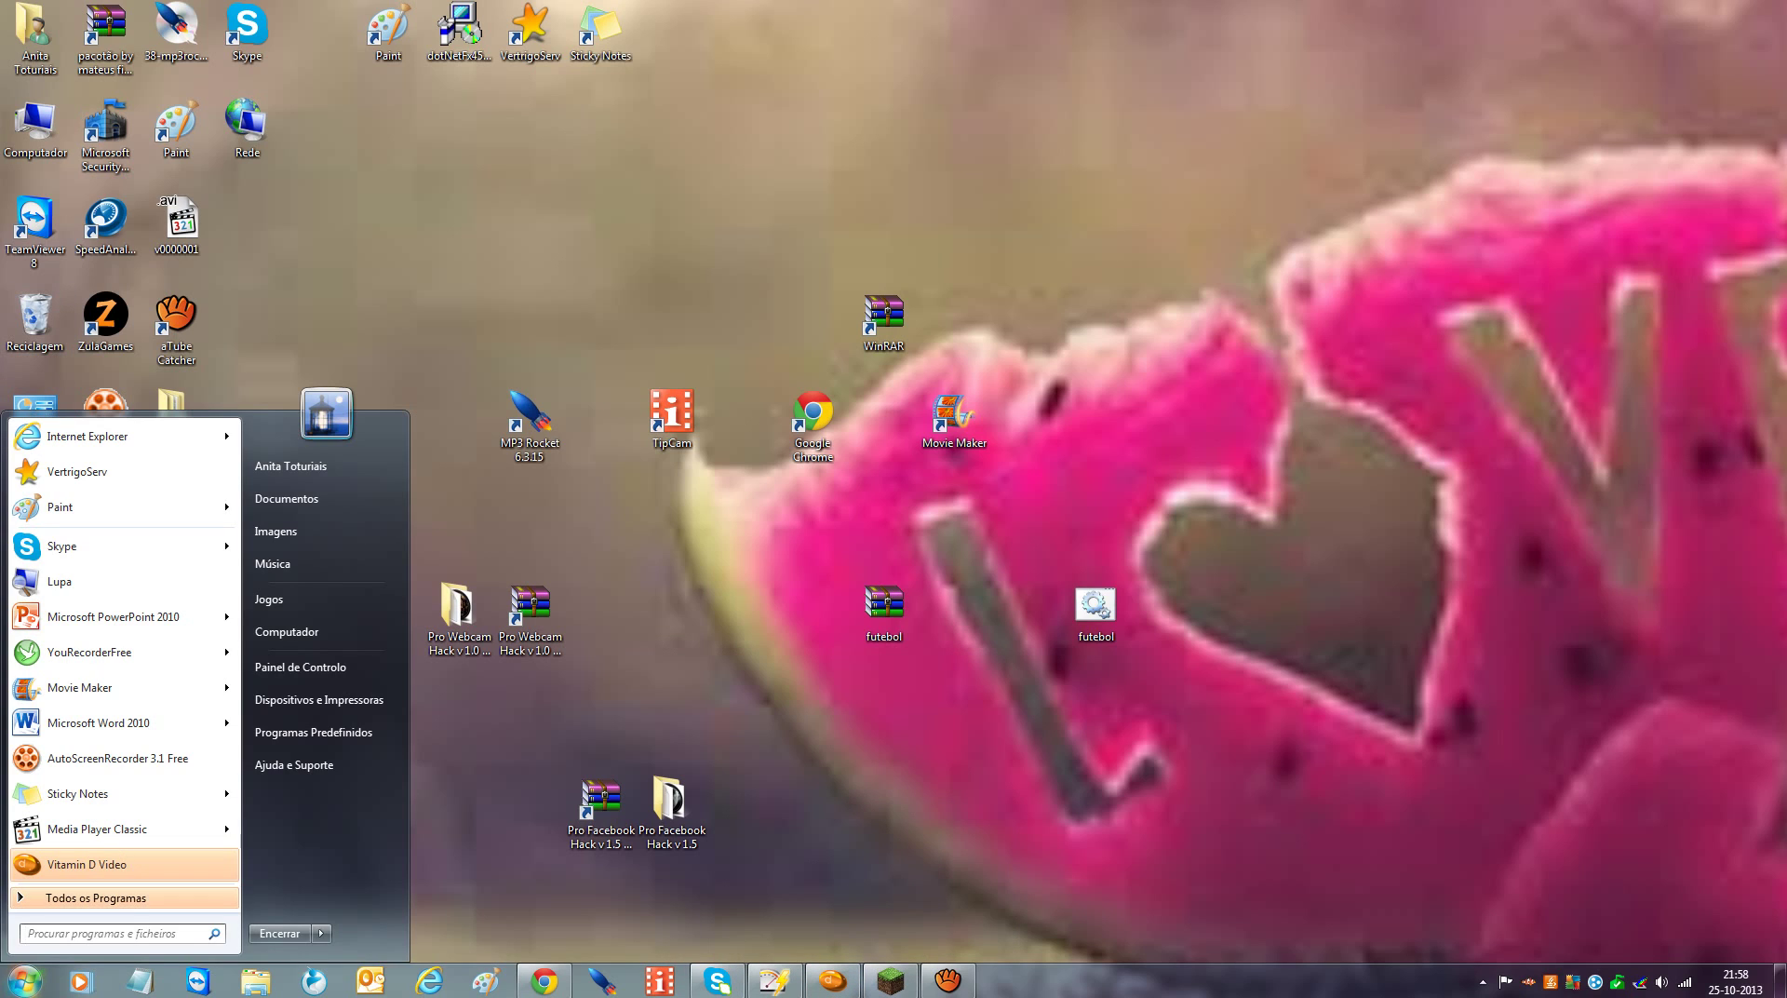
pyautogui.press('Escape')
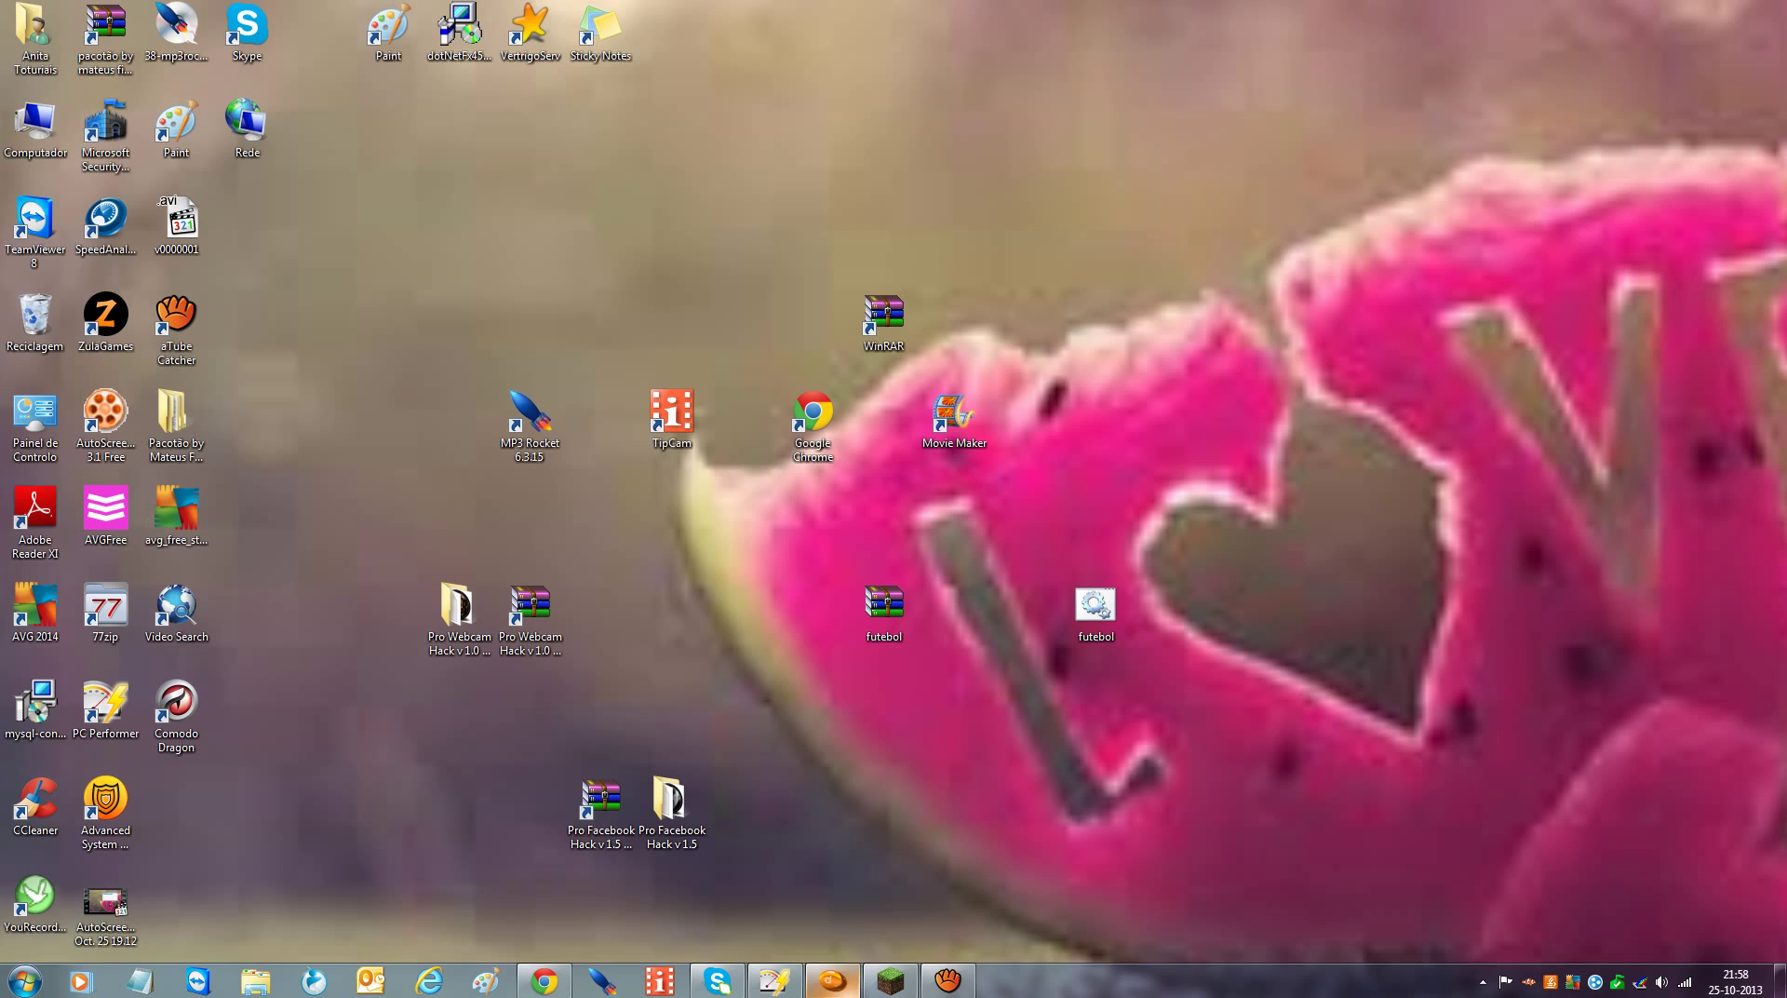
pyautogui.rightClick(832, 980)
pyautogui.click(766, 938)
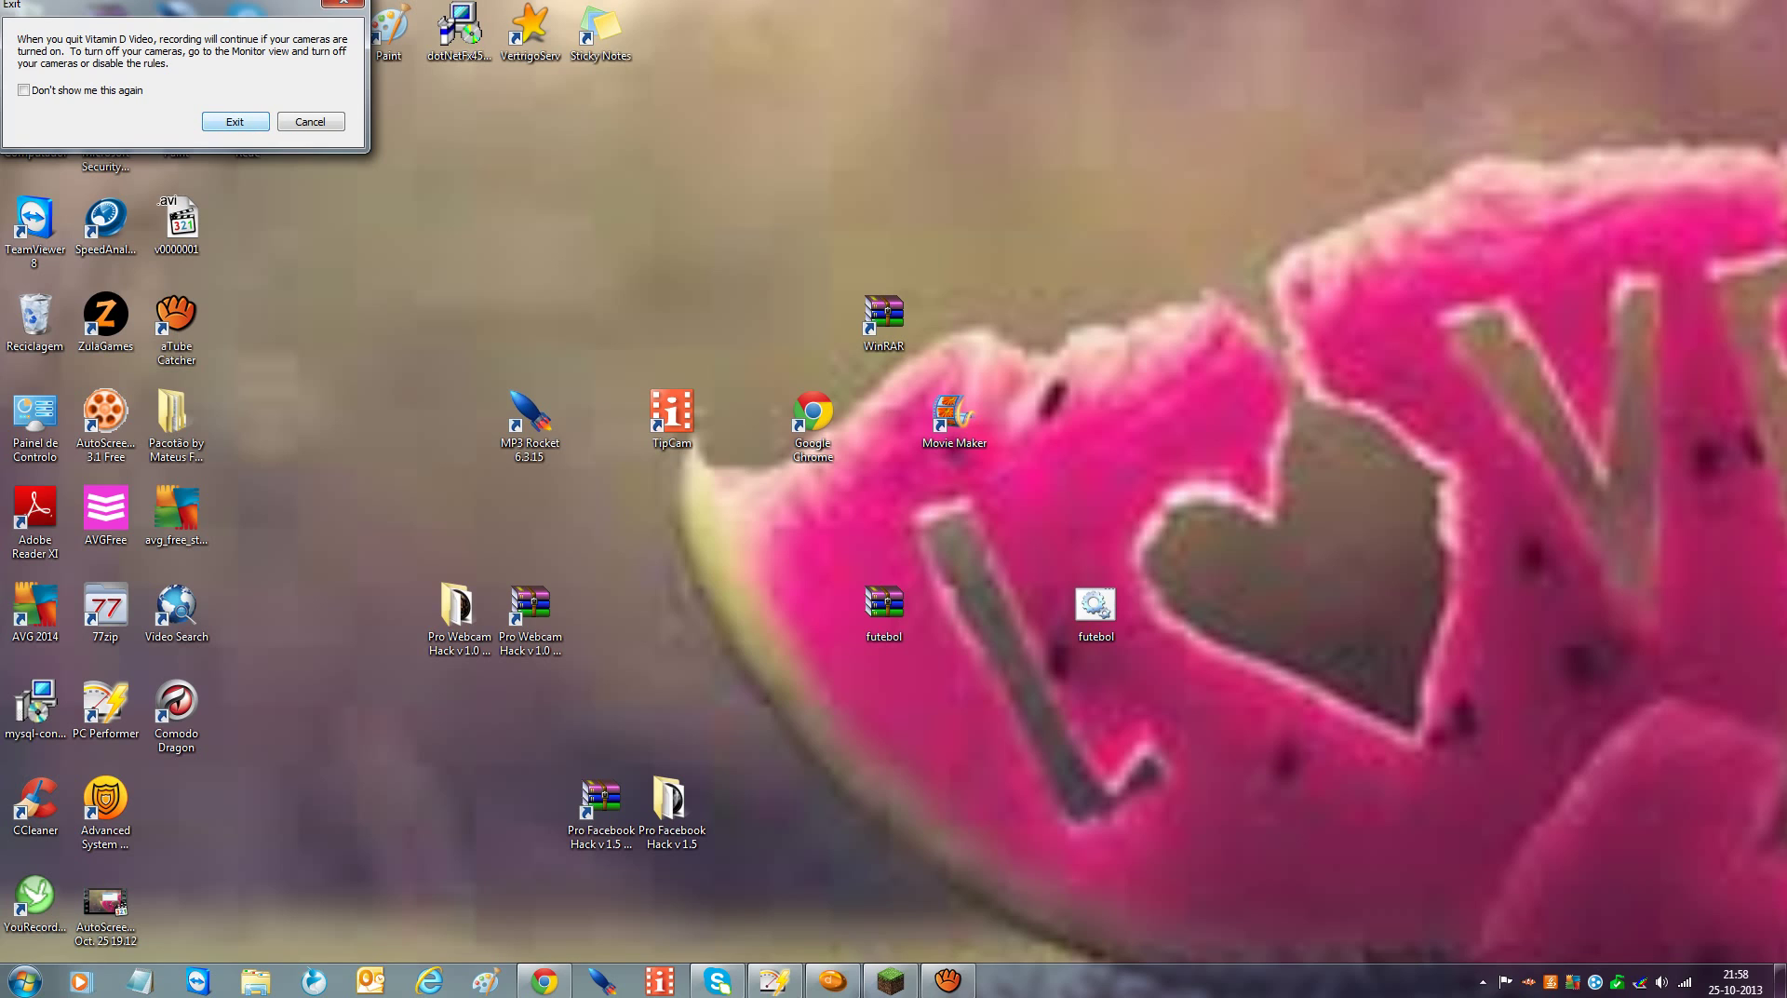
pyautogui.press('Return')
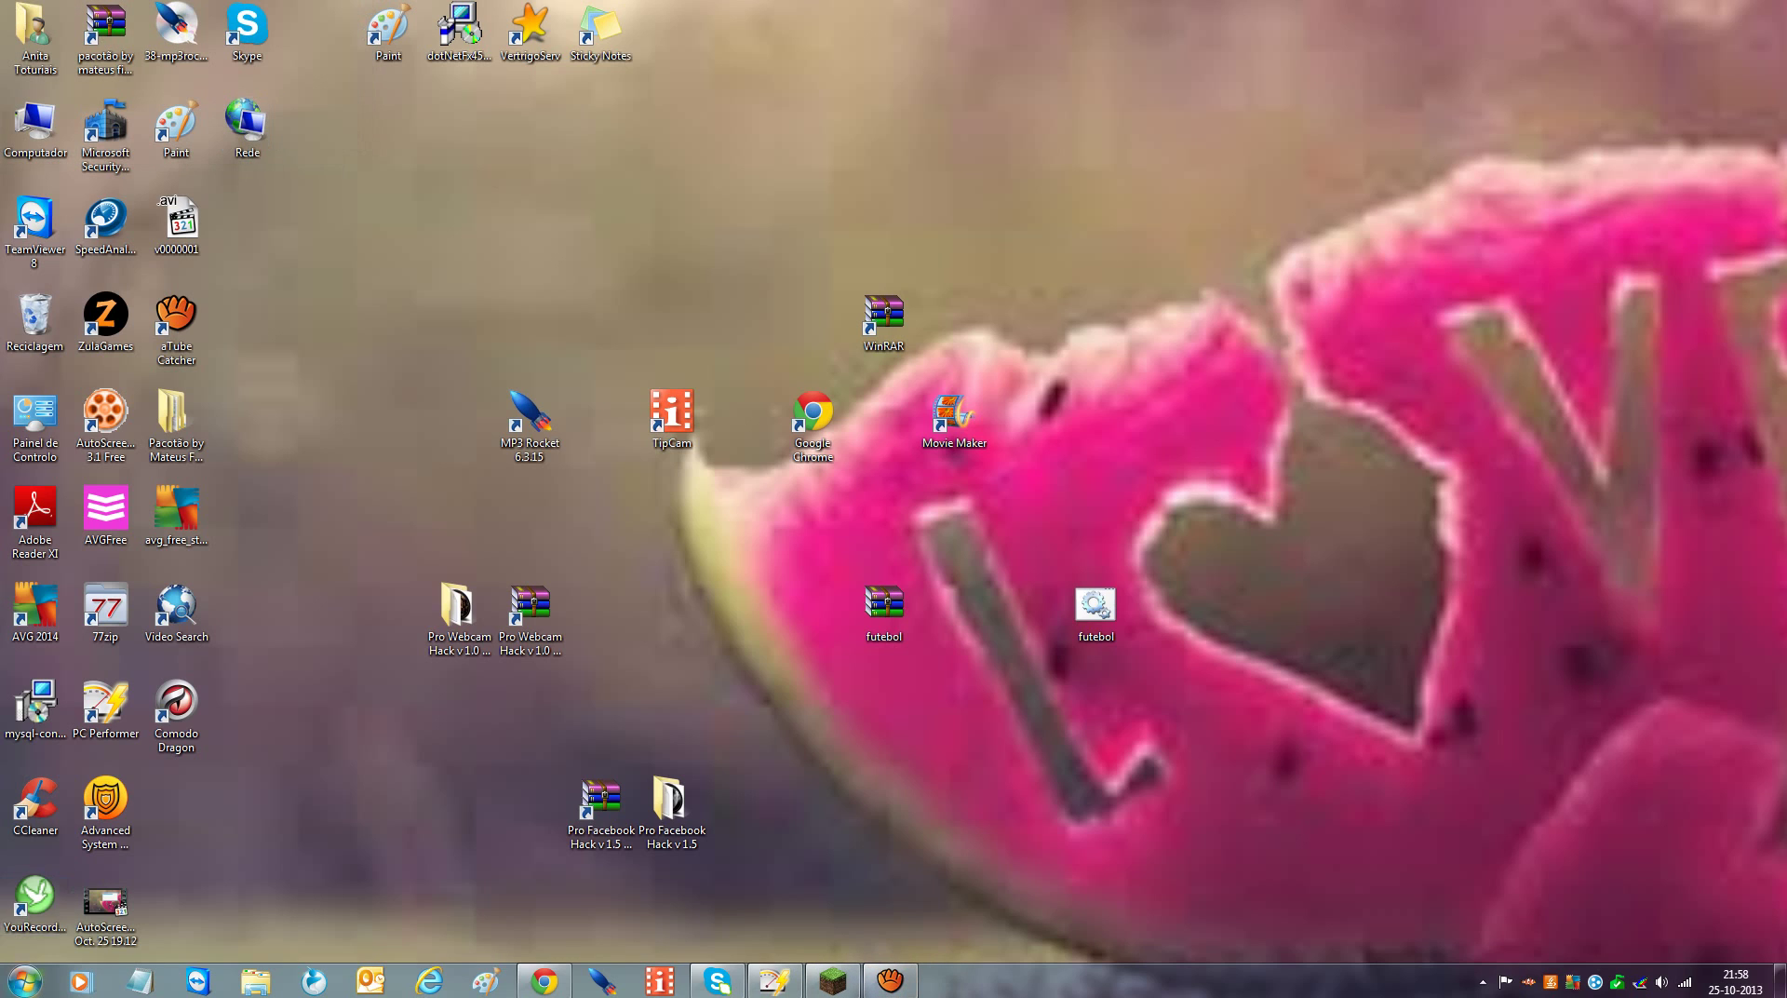
# Search the computer's programs and files for "Vitamina" and "vitamina d", clearing each search
pyautogui.click(24, 980)
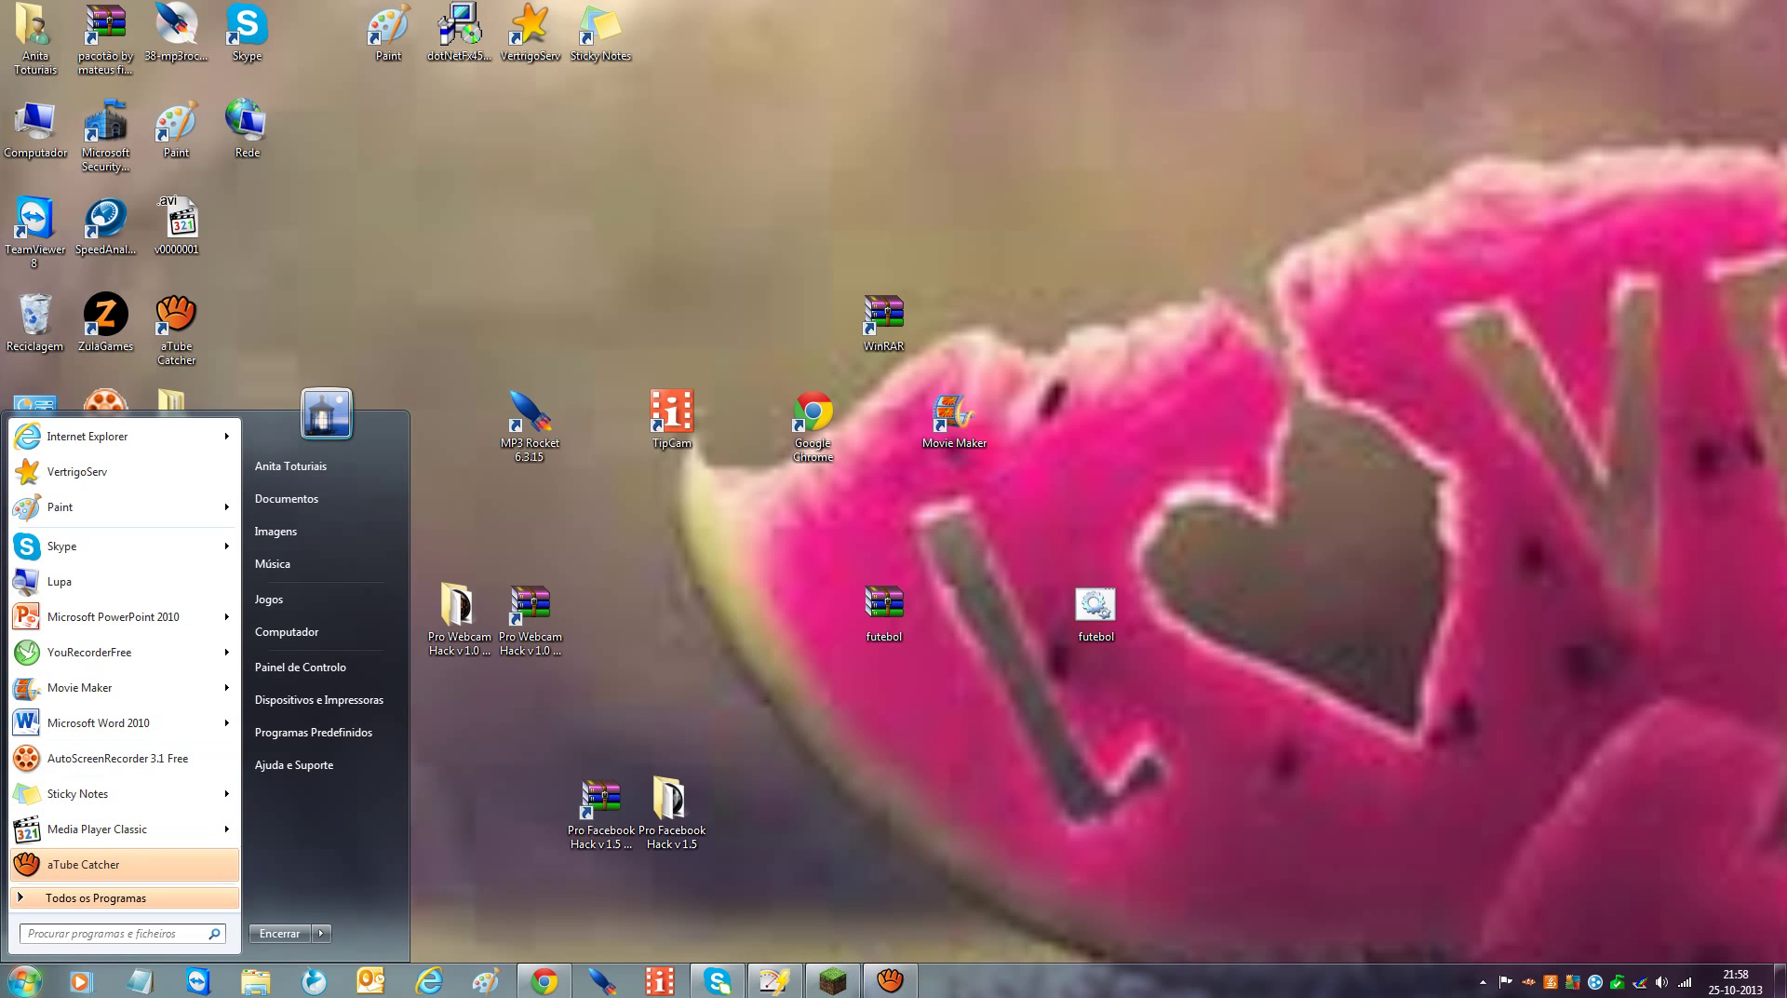
pyautogui.write('Vita')
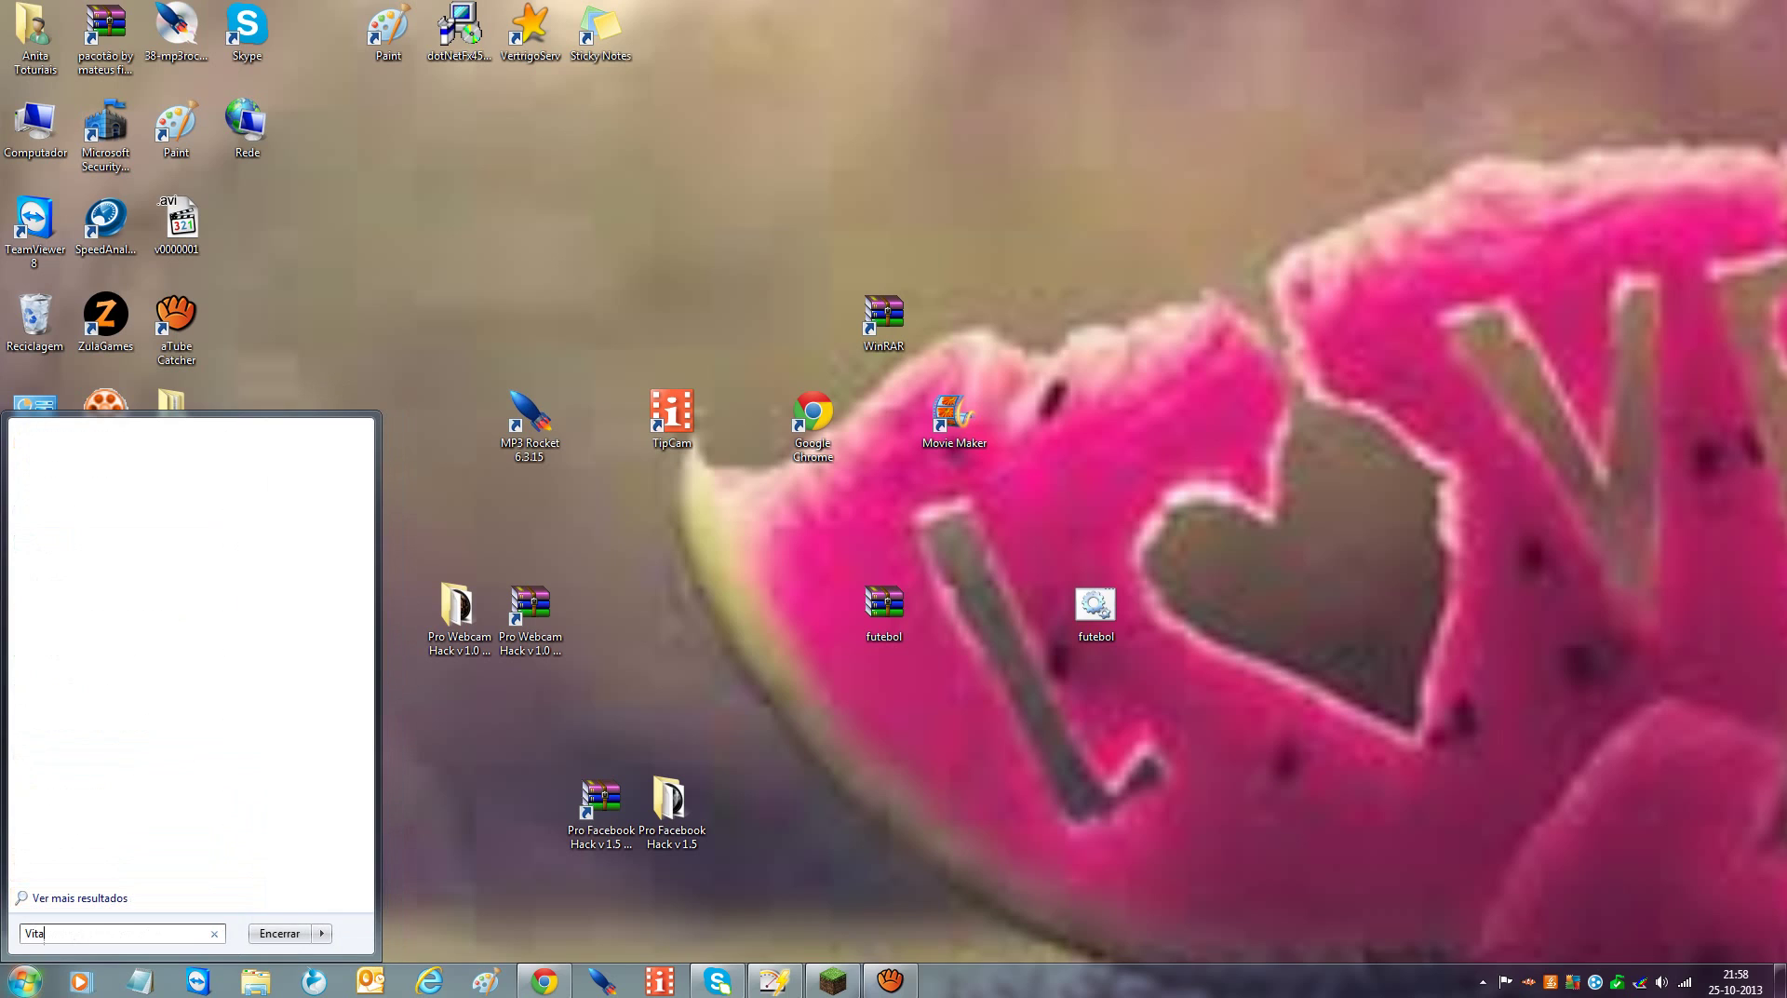
pyautogui.write('mina')
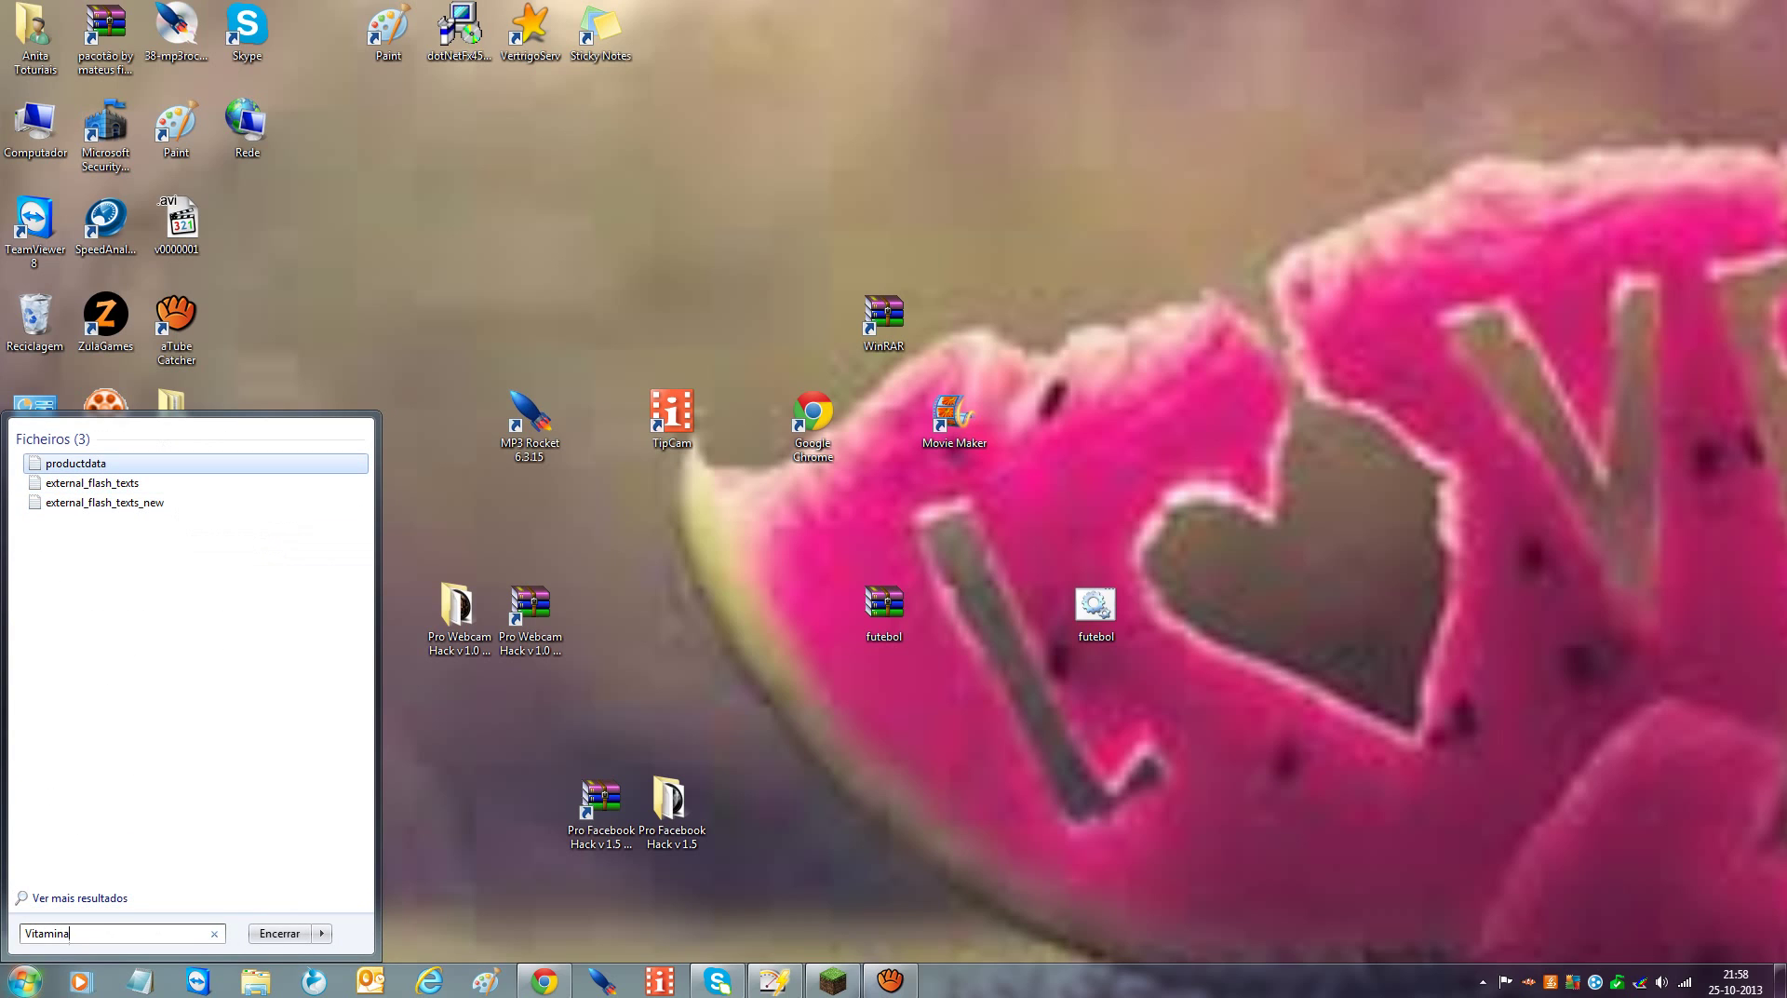
pyautogui.press('BackSpace')
pyautogui.press('BackSpace')
pyautogui.press('BackSpace')
pyautogui.press('BackSpace')
pyautogui.press('BackSpace')
pyautogui.press('BackSpace')
pyautogui.press('BackSpace')
pyautogui.press('BackSpace')
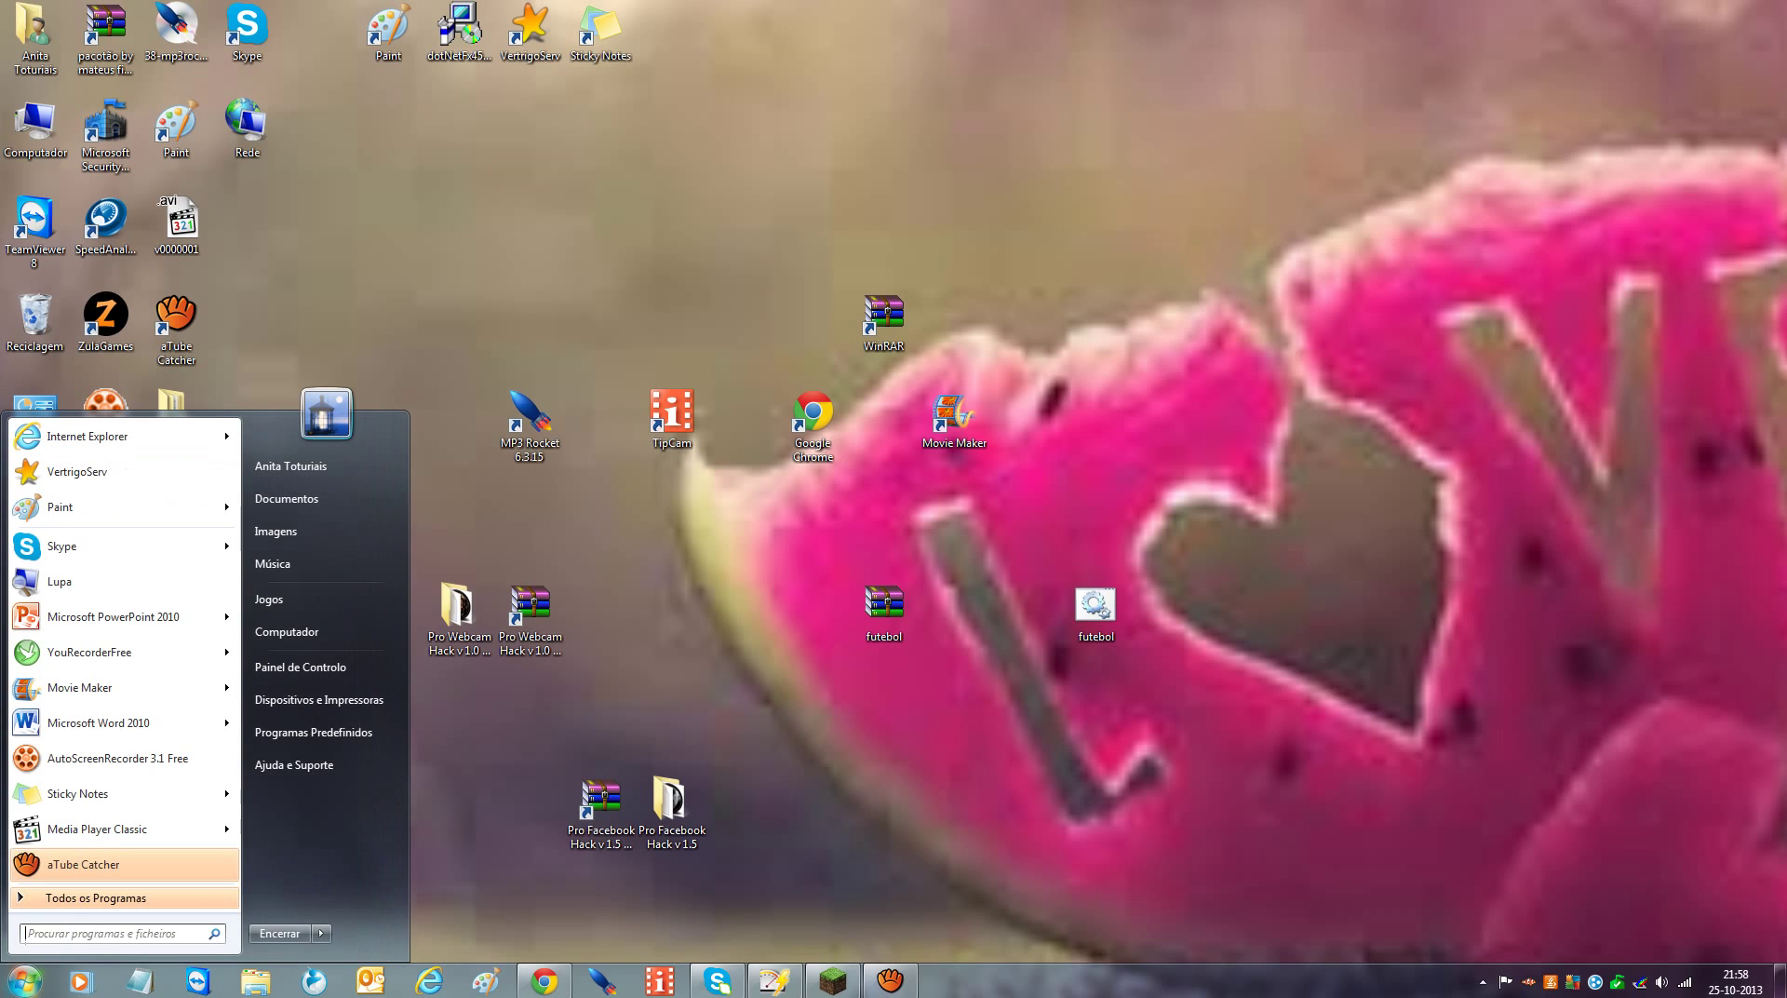
pyautogui.write('vitamina')
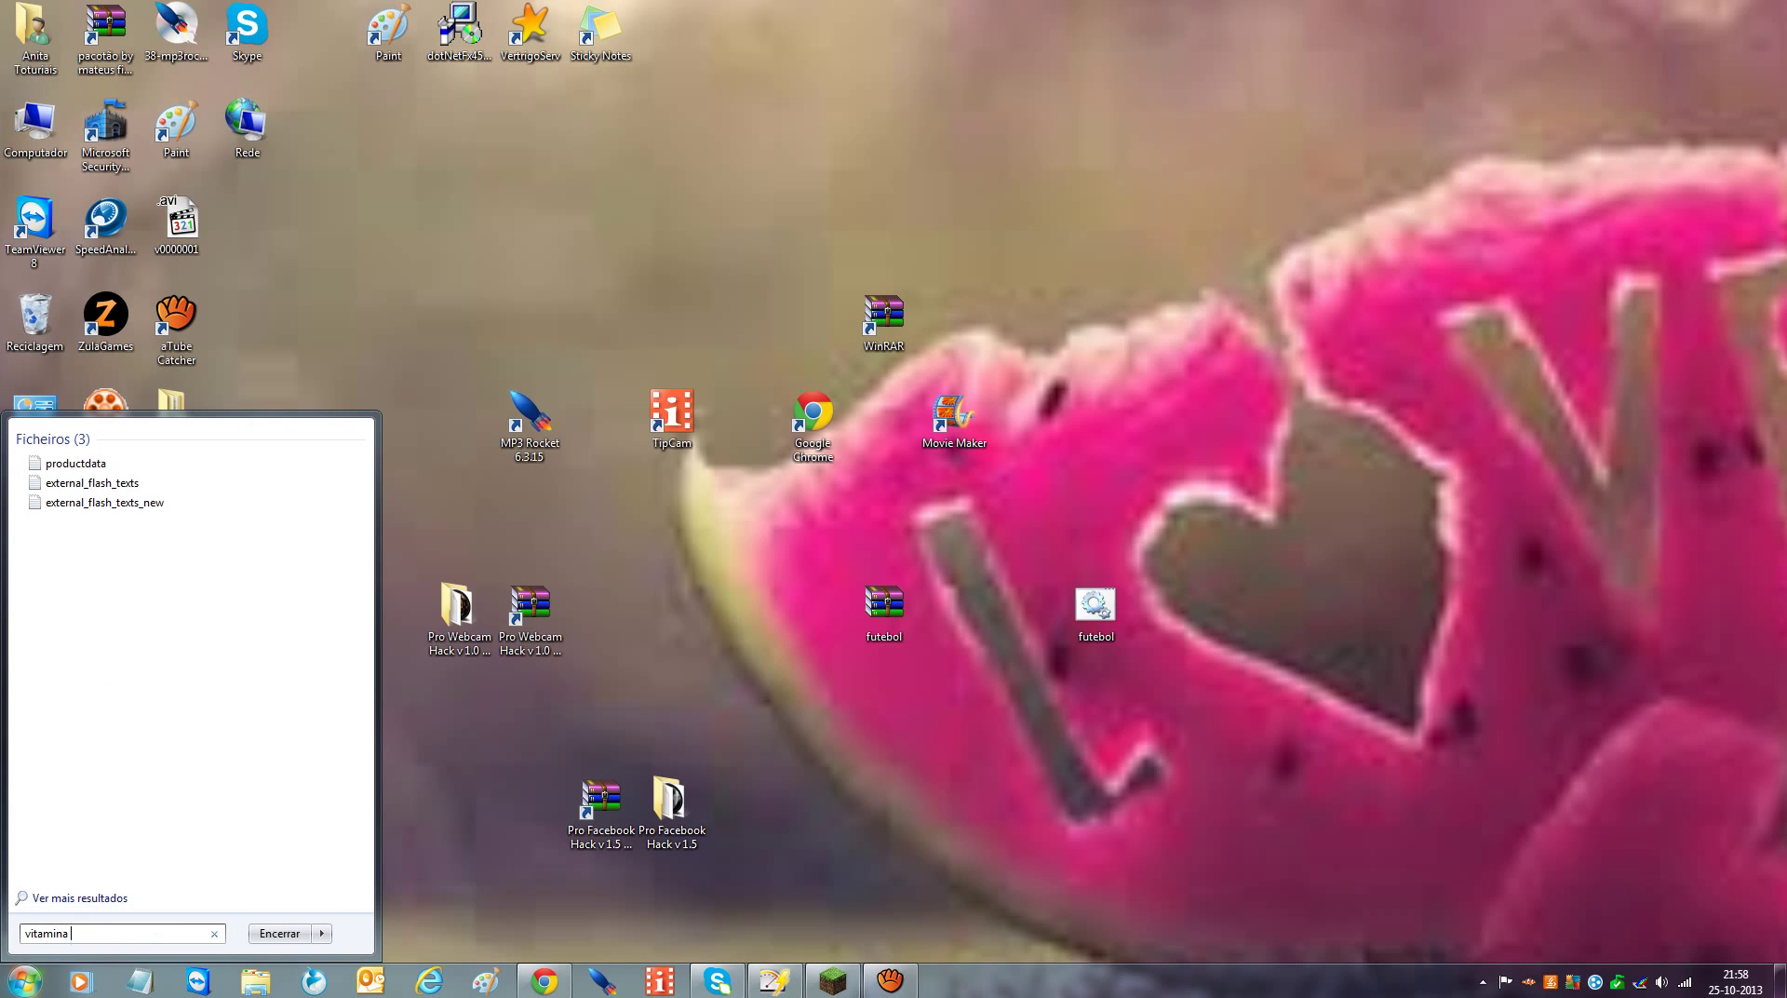
pyautogui.write(' d')
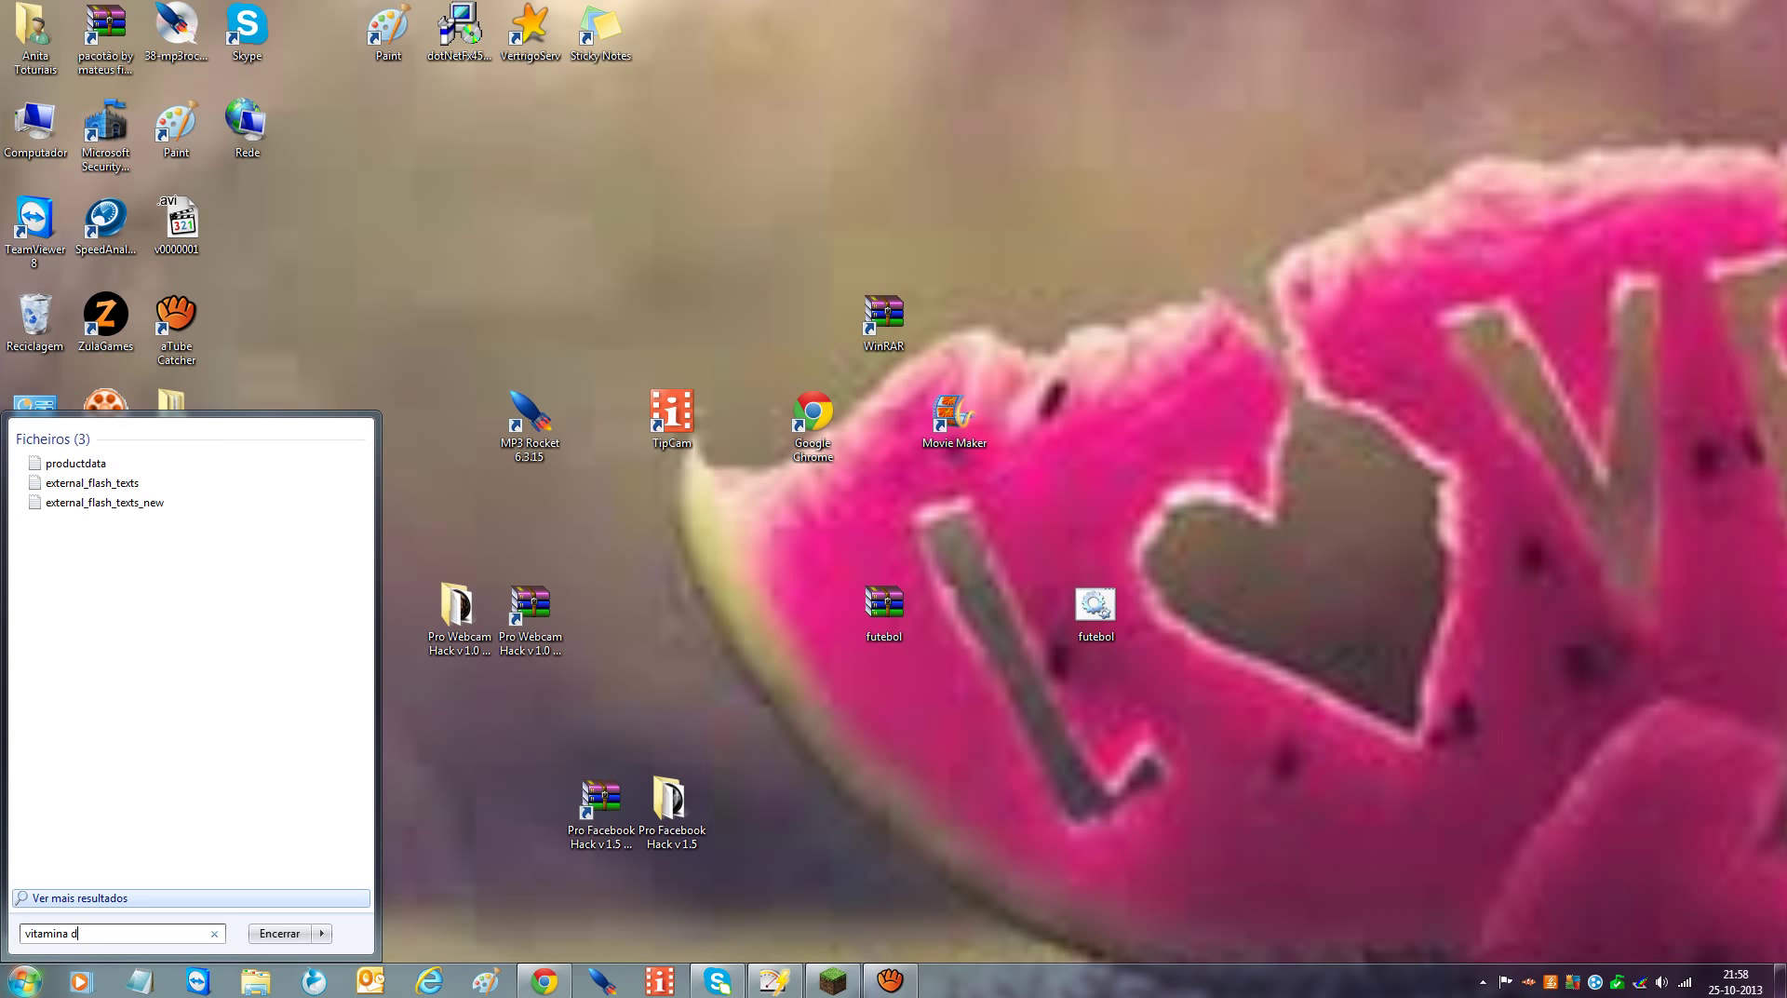
pyautogui.press('BackSpace')
pyautogui.press('BackSpace')
pyautogui.press('BackSpace')
pyautogui.press('BackSpace')
pyautogui.press('BackSpace')
pyautogui.press('BackSpace')
pyautogui.press('BackSpace')
pyautogui.press('BackSpace')
pyautogui.press('BackSpace')
pyautogui.press('BackSpace')
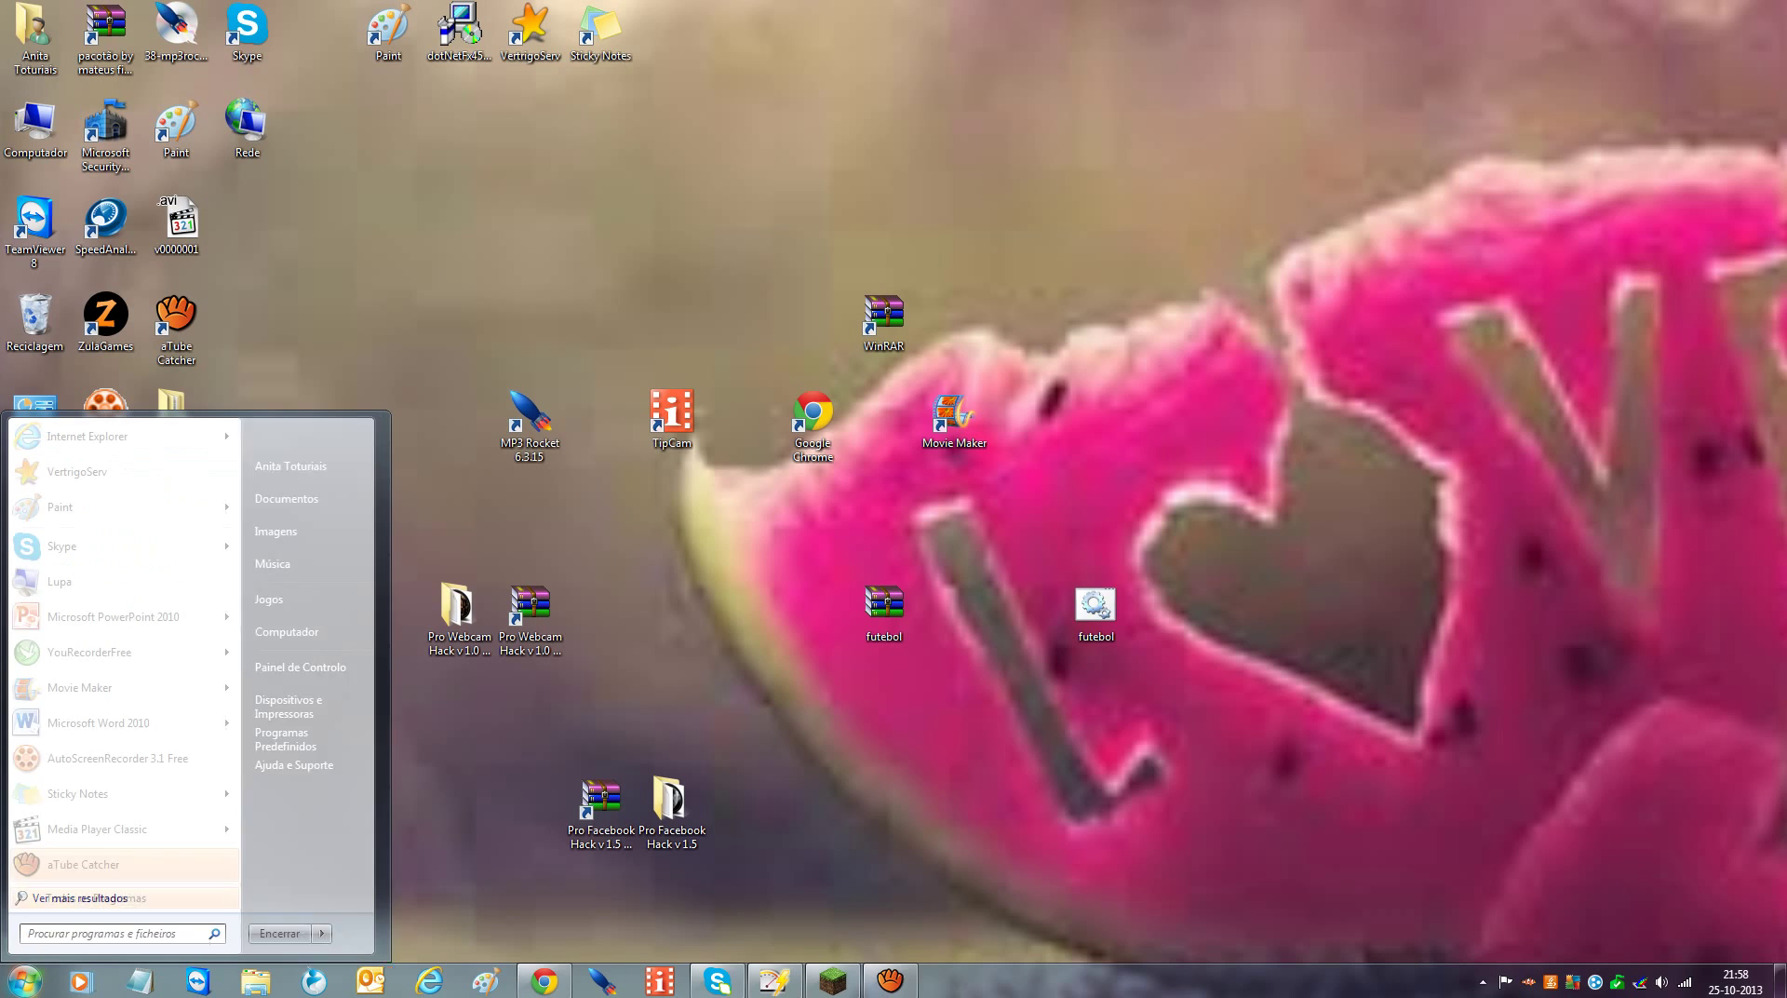
# Find Vitamin D Video among all installed programs and place a shortcut to it on the desktop below the futebol files
pyautogui.click(93, 898)
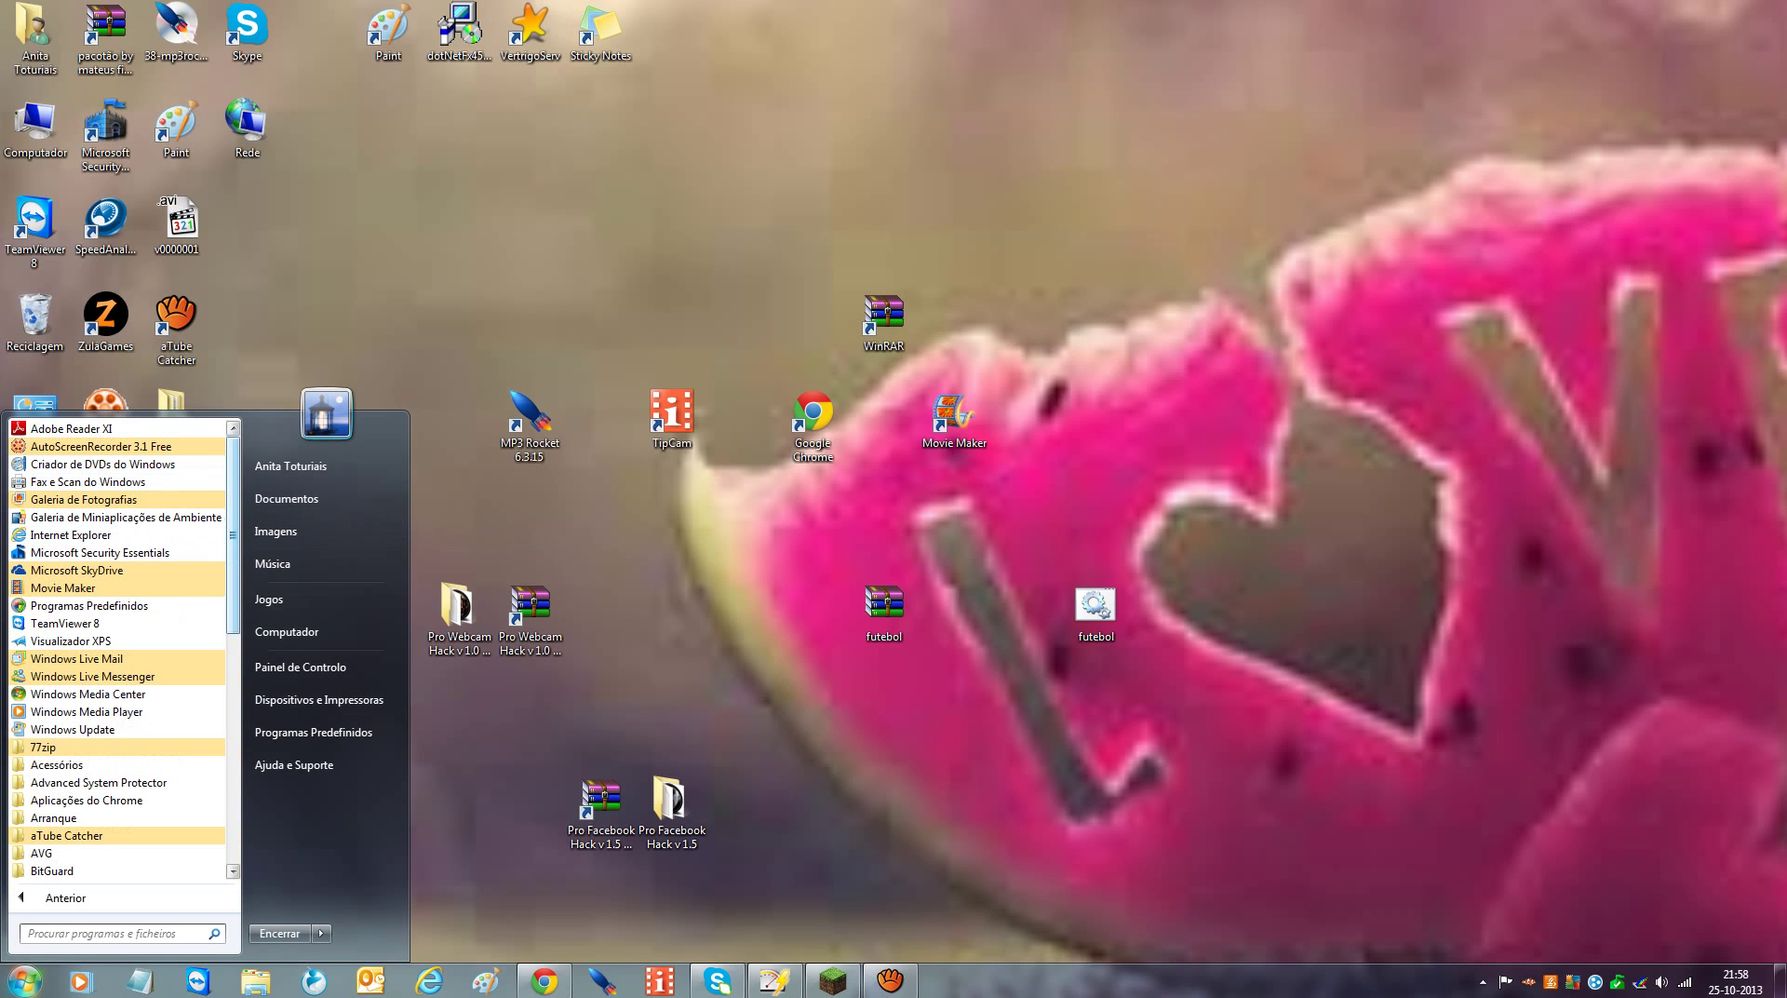
pyautogui.scroll(-3, 165, 623)
pyautogui.scroll(-7, 121, 648)
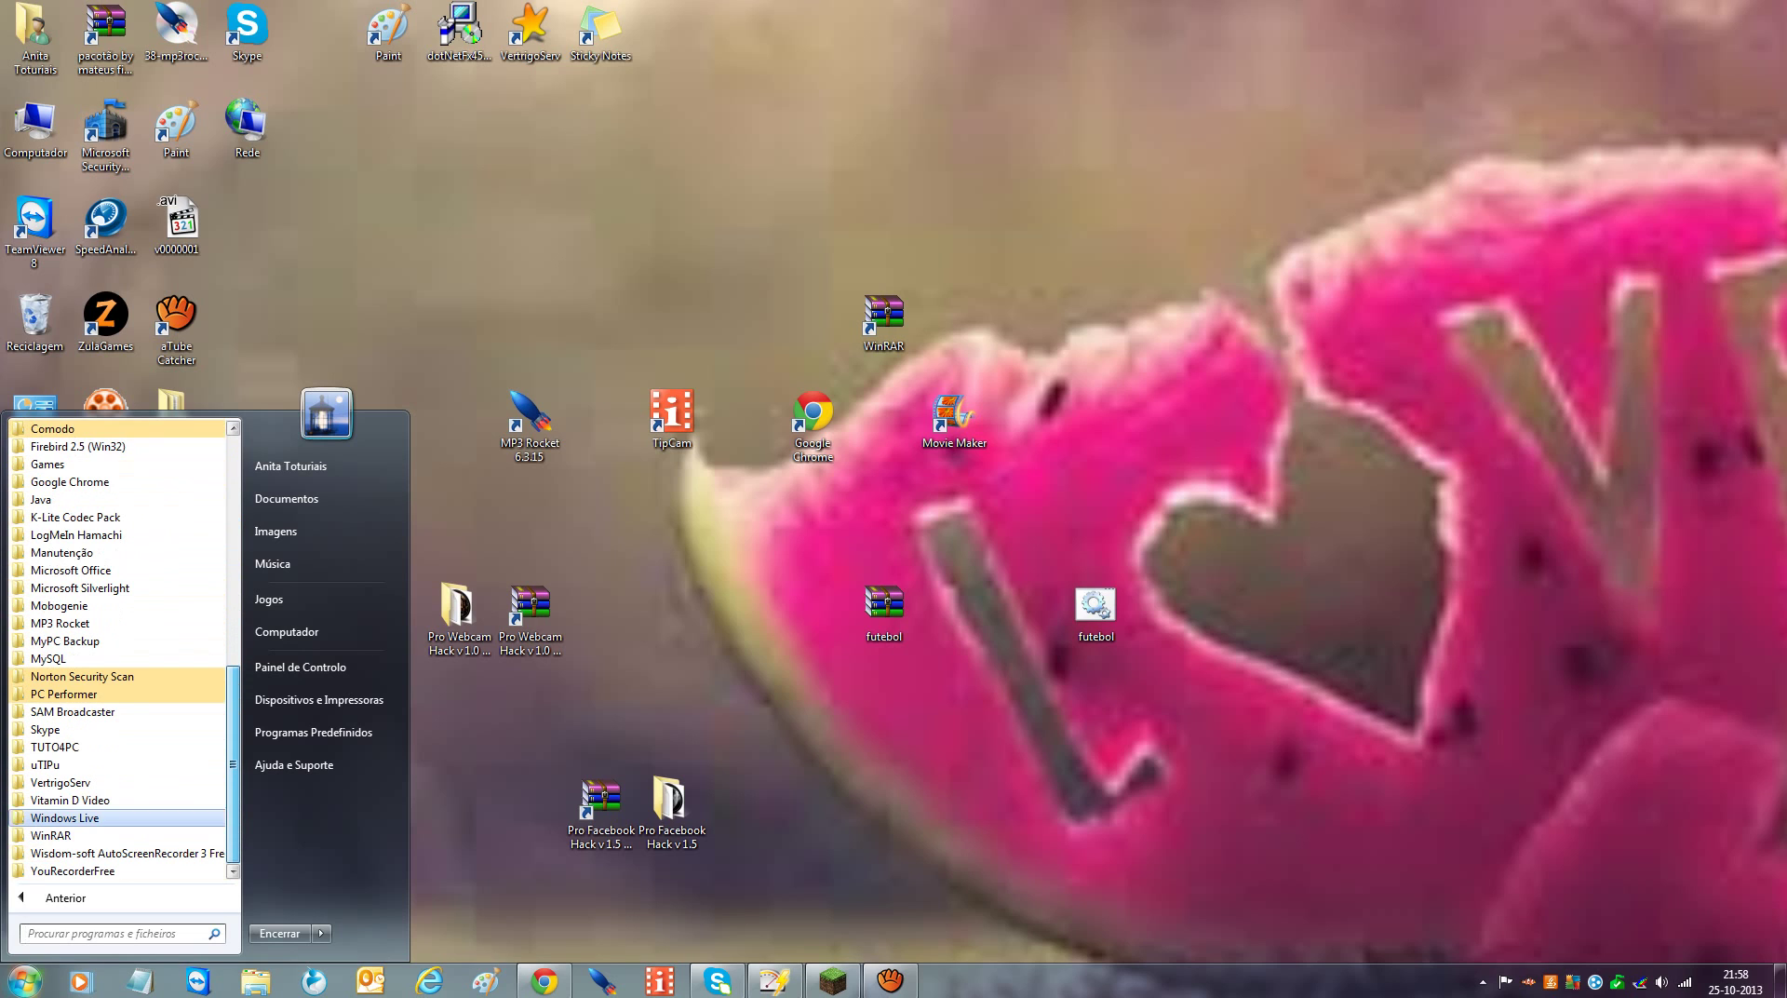
pyautogui.press('Escape')
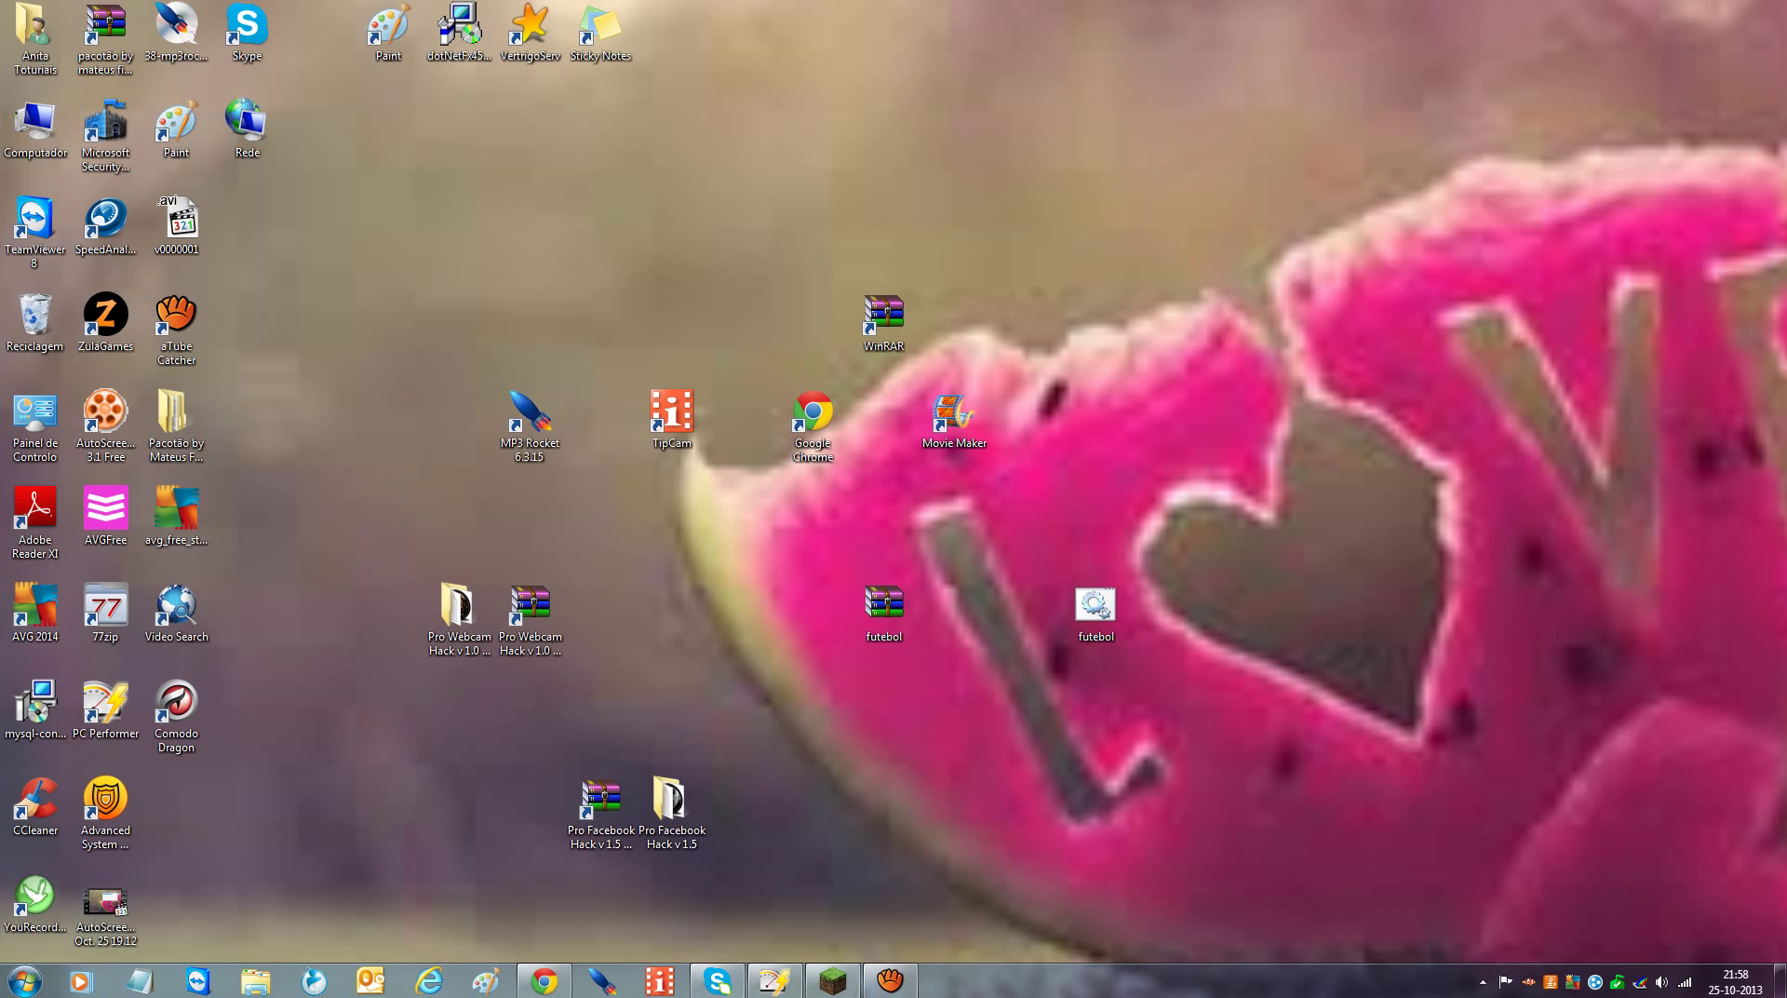
pyautogui.click(25, 980)
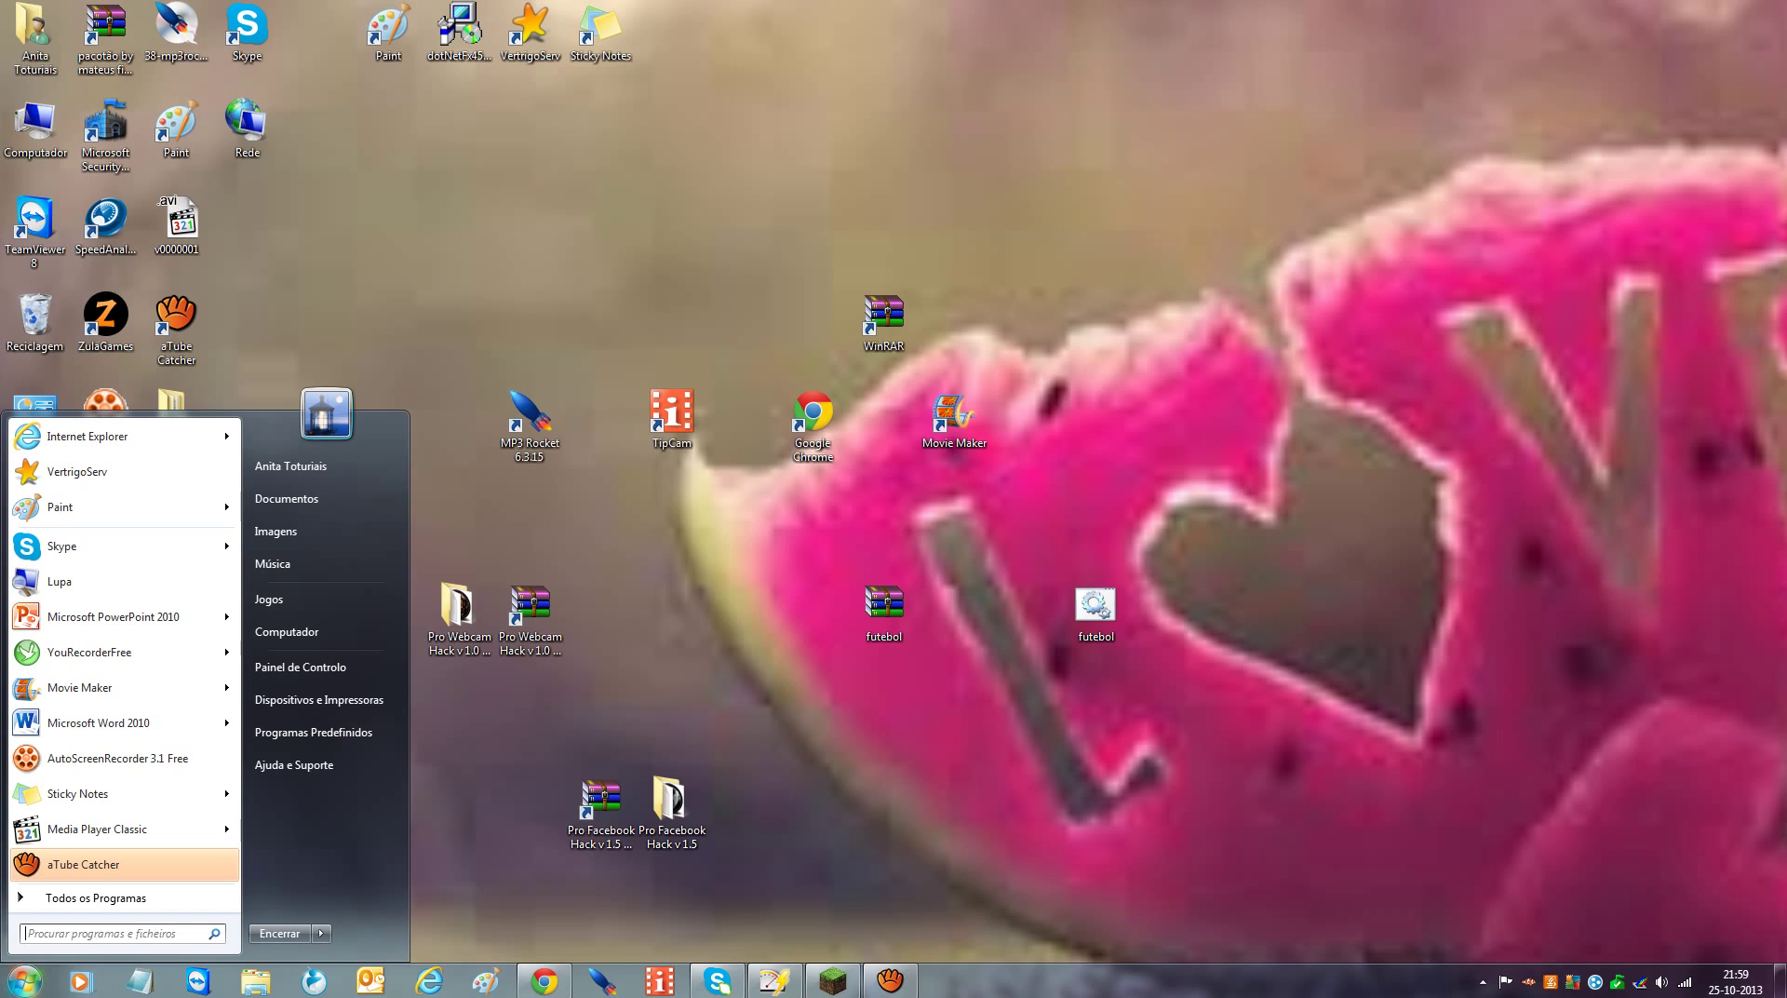
pyautogui.click(93, 898)
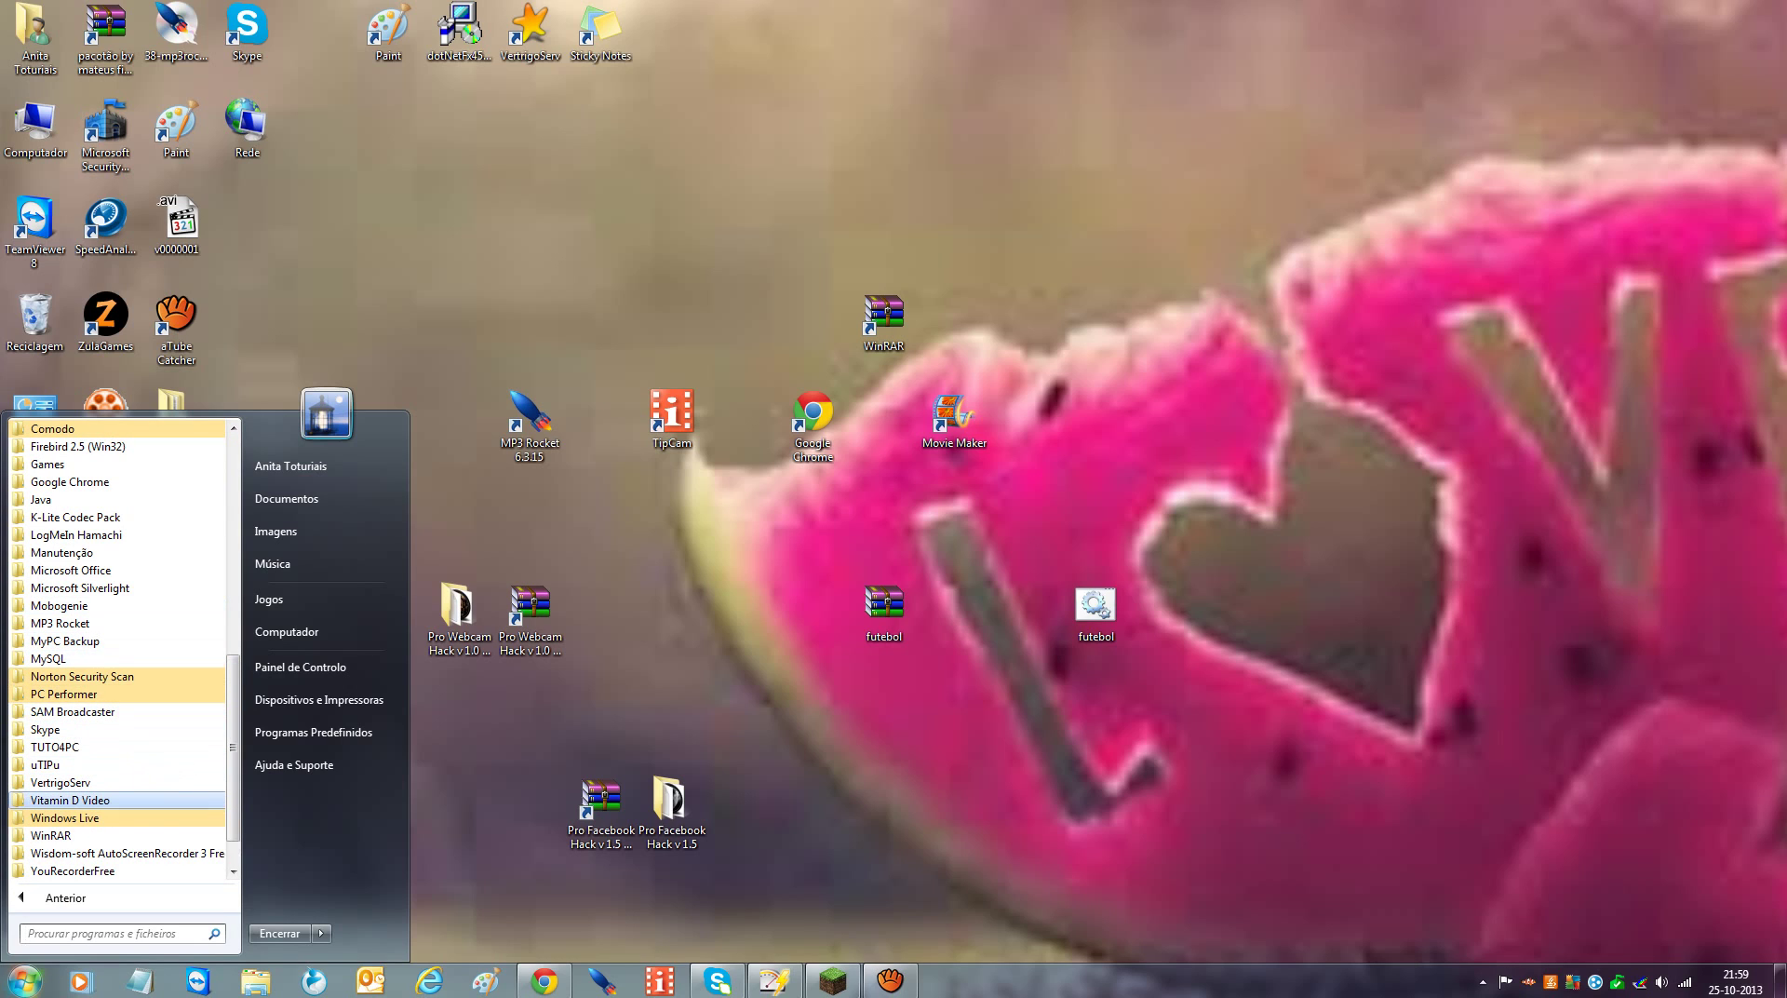
pyautogui.click(70, 799)
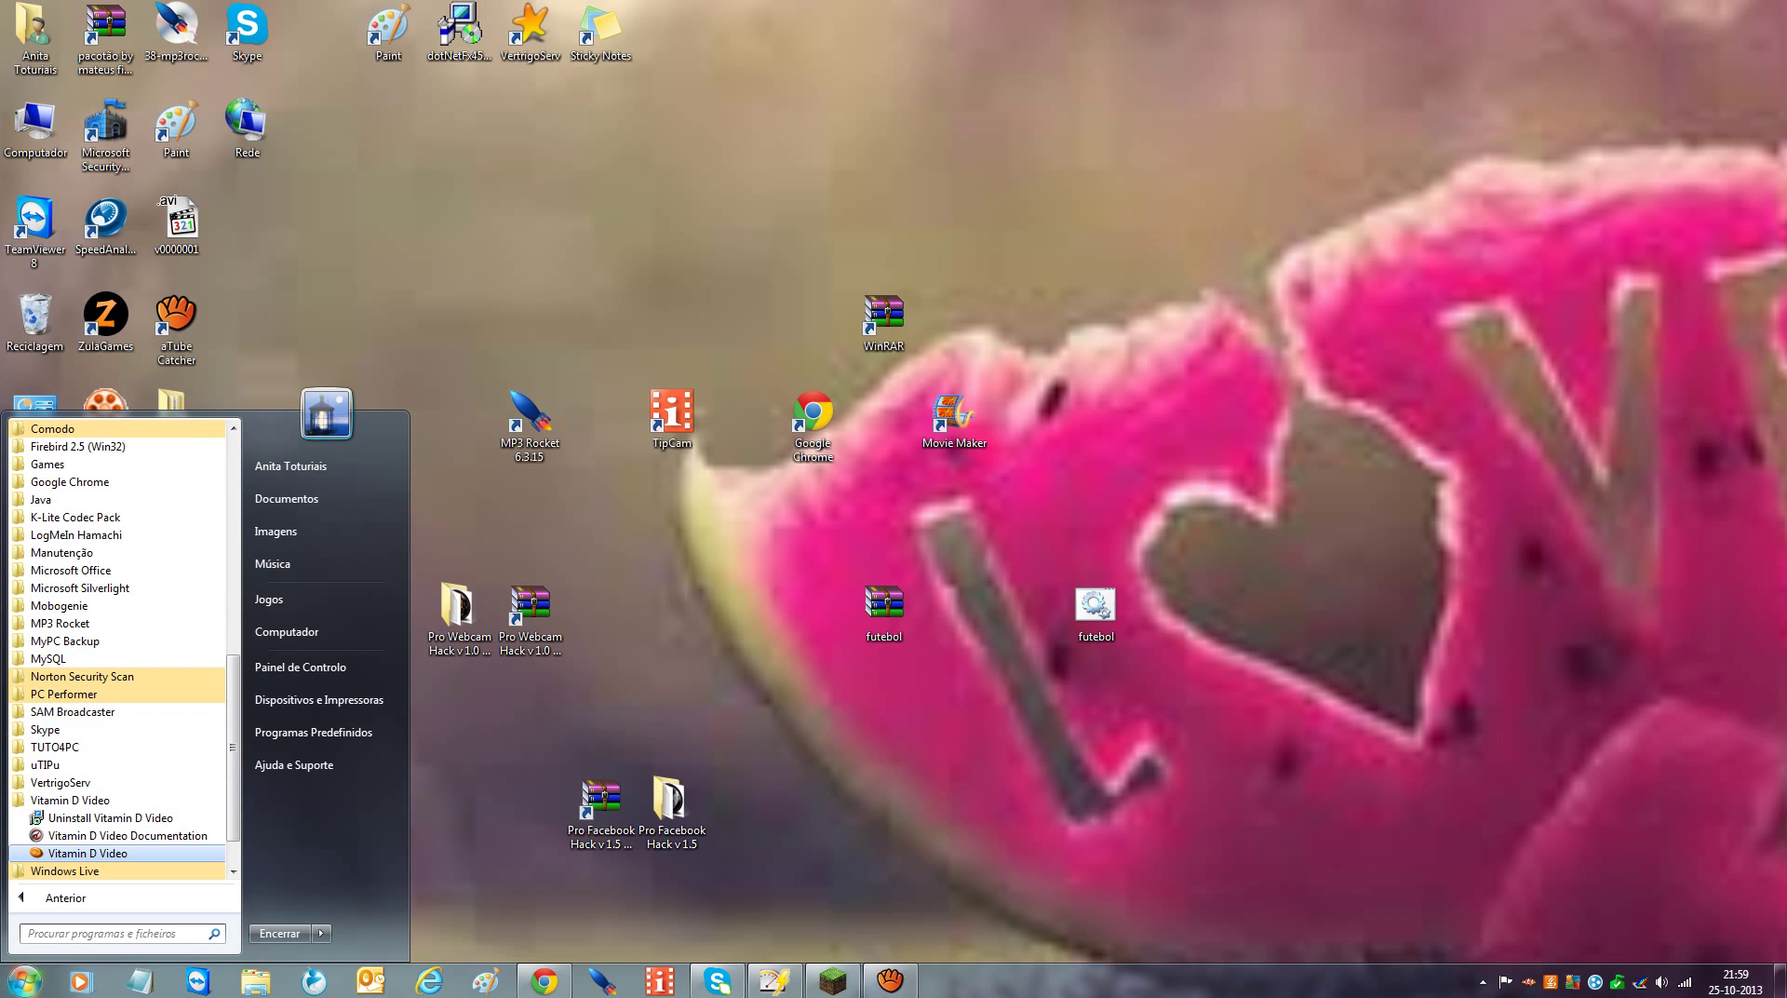
pyautogui.moveTo(87, 852); pyautogui.dragTo(954, 717)
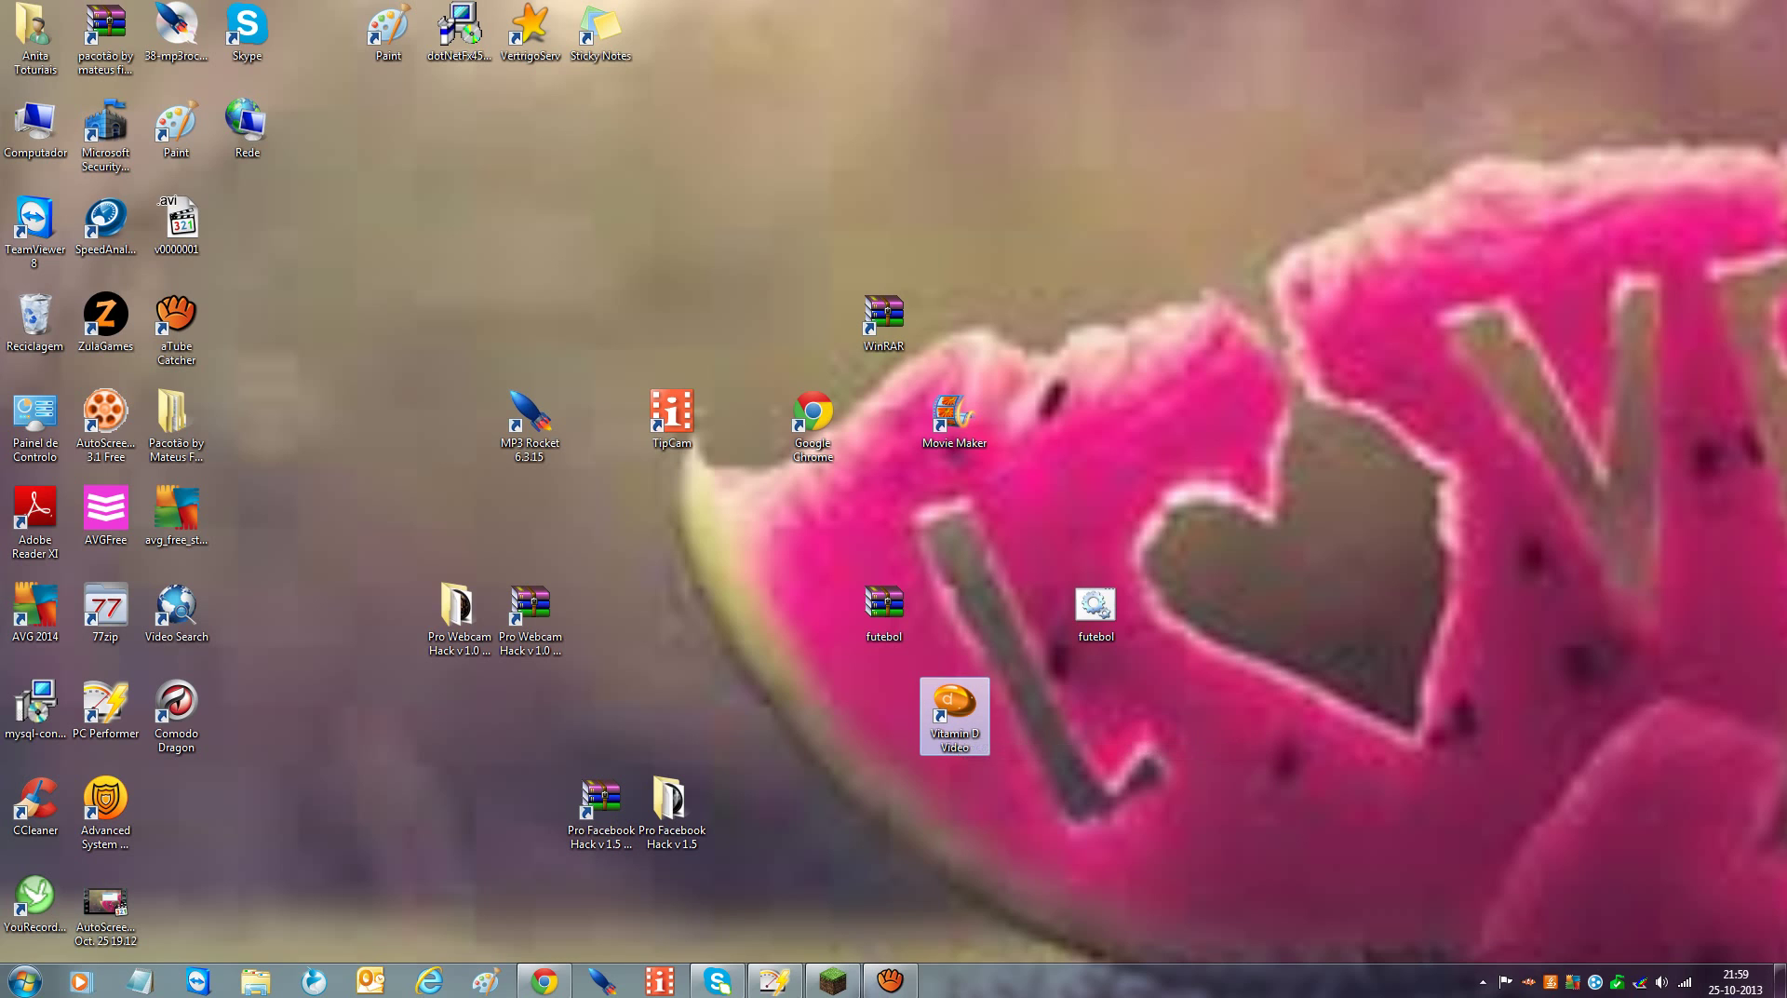
# Launch Vitamin D Video from its desktop shortcut and maximize its window
pyautogui.press('Return')
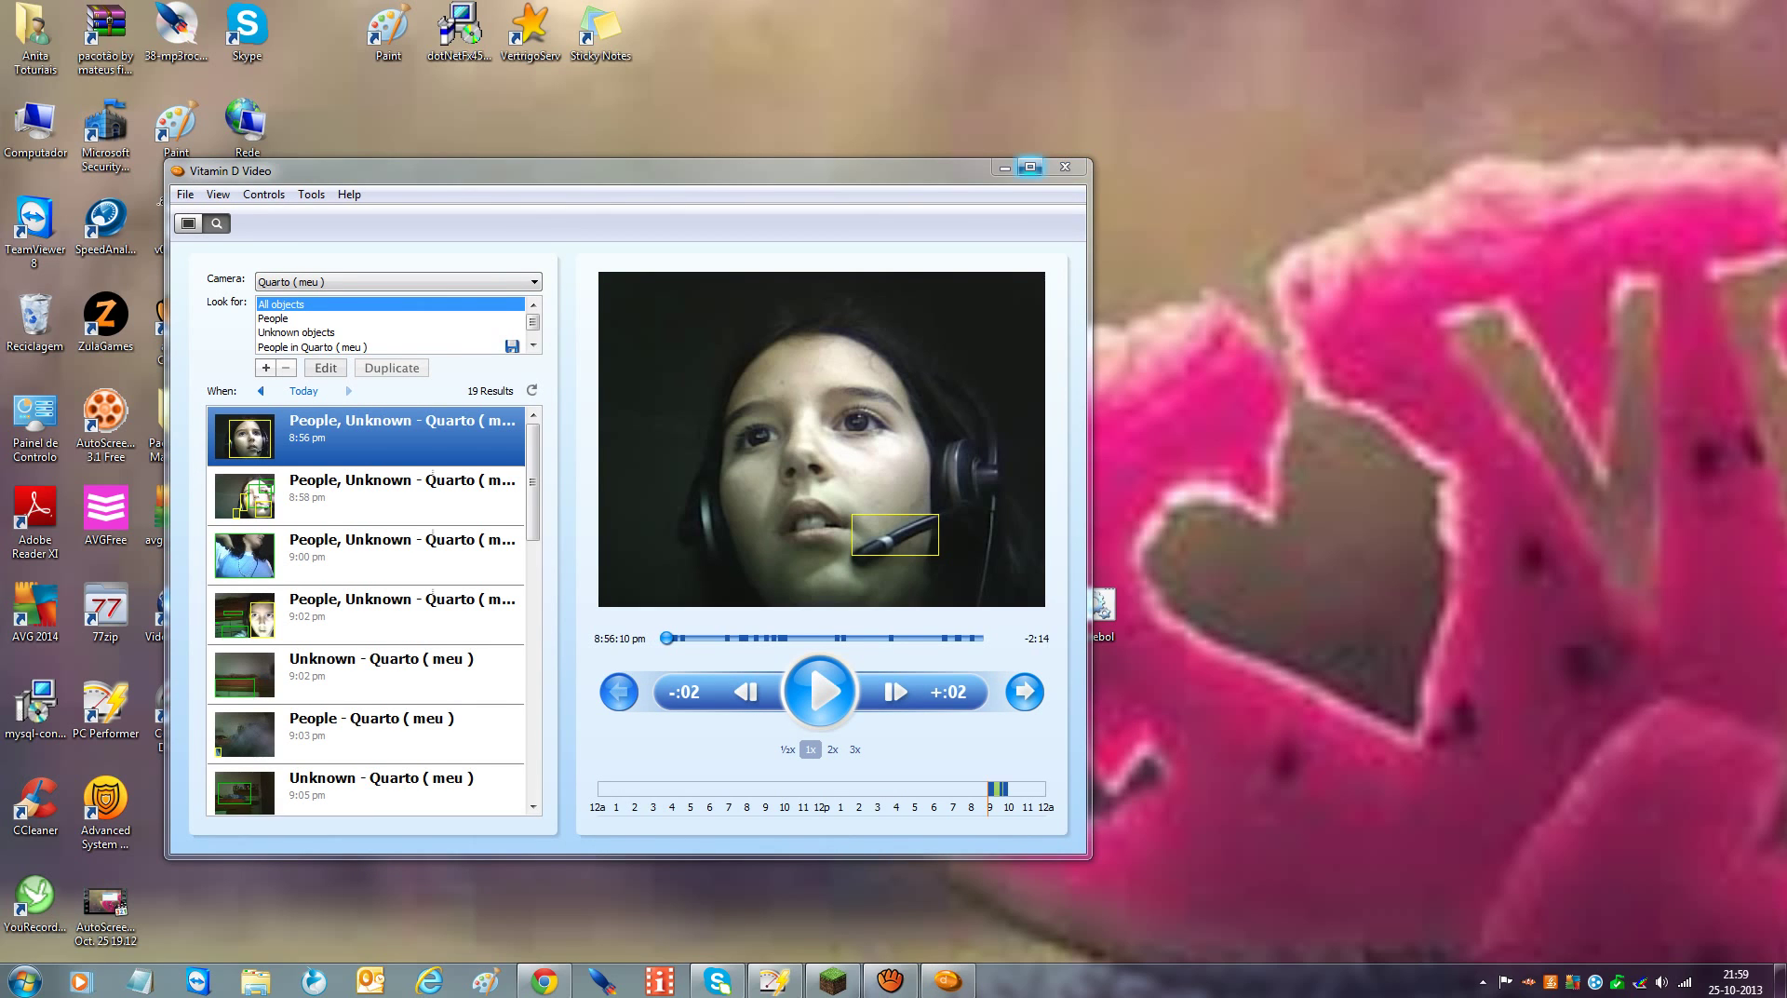
pyautogui.press('super+Up')
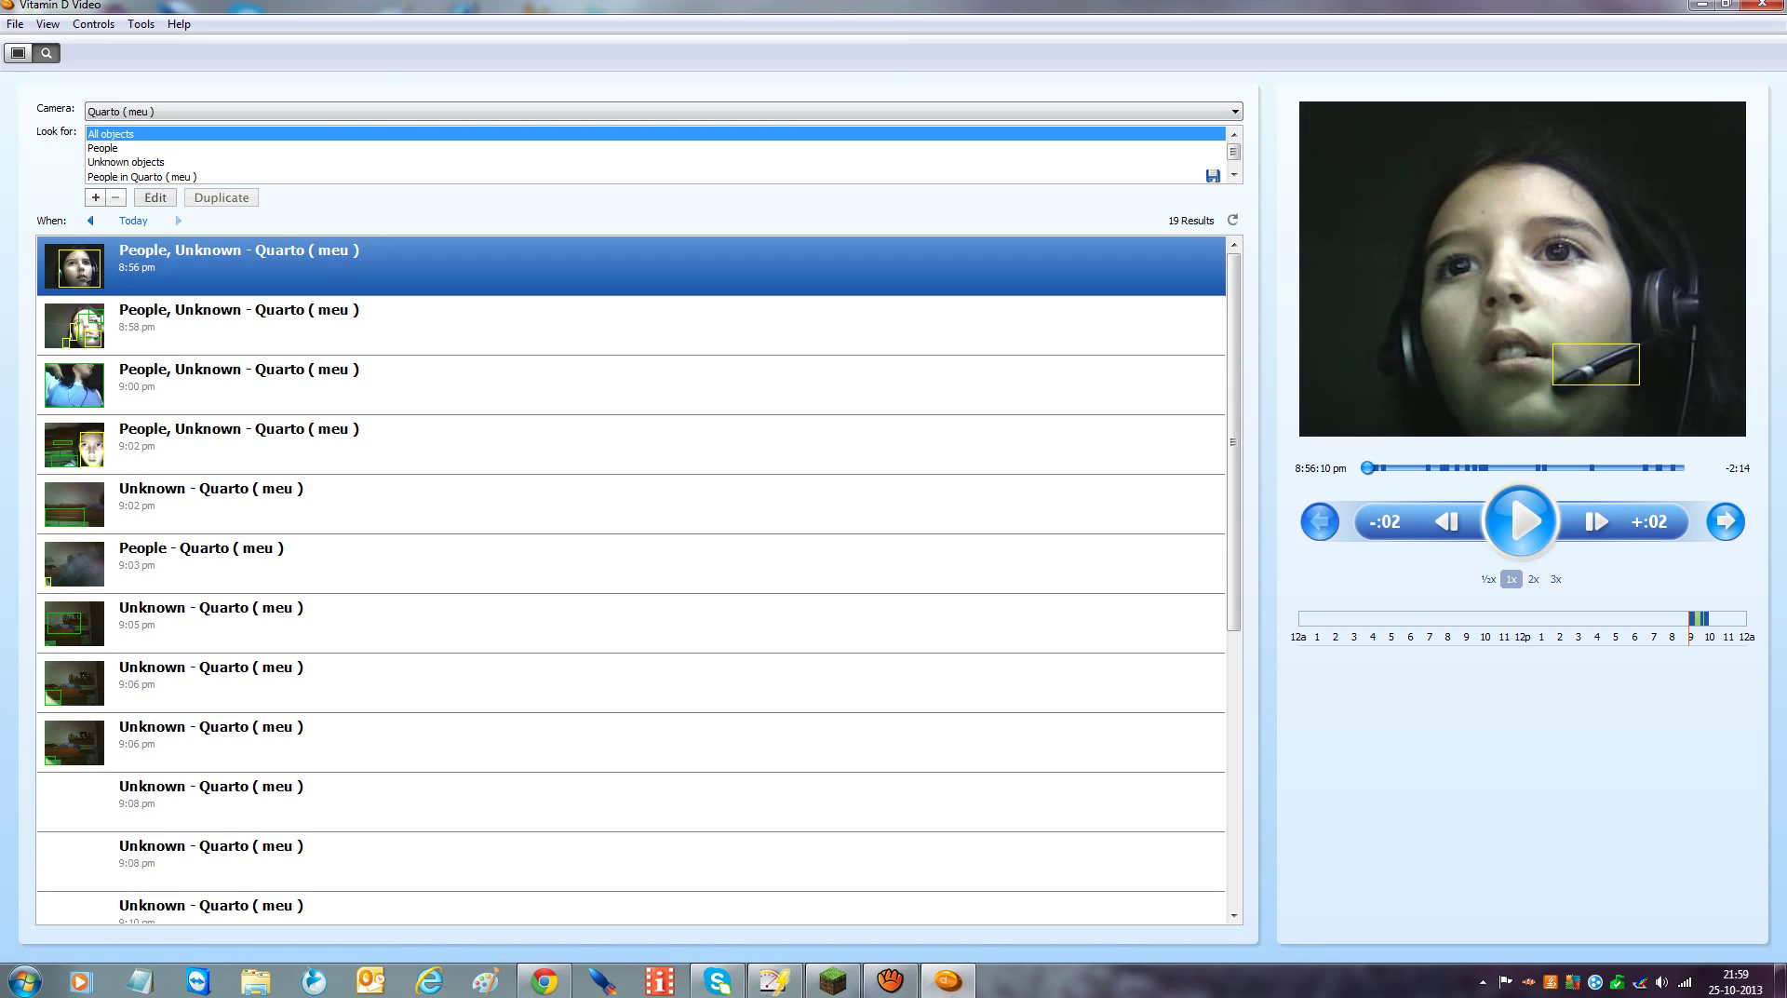
# Look through the program's menus and try to add another camera, dismissing the license information
pyautogui.click(48, 23)
pyautogui.moveTo(93, 23)
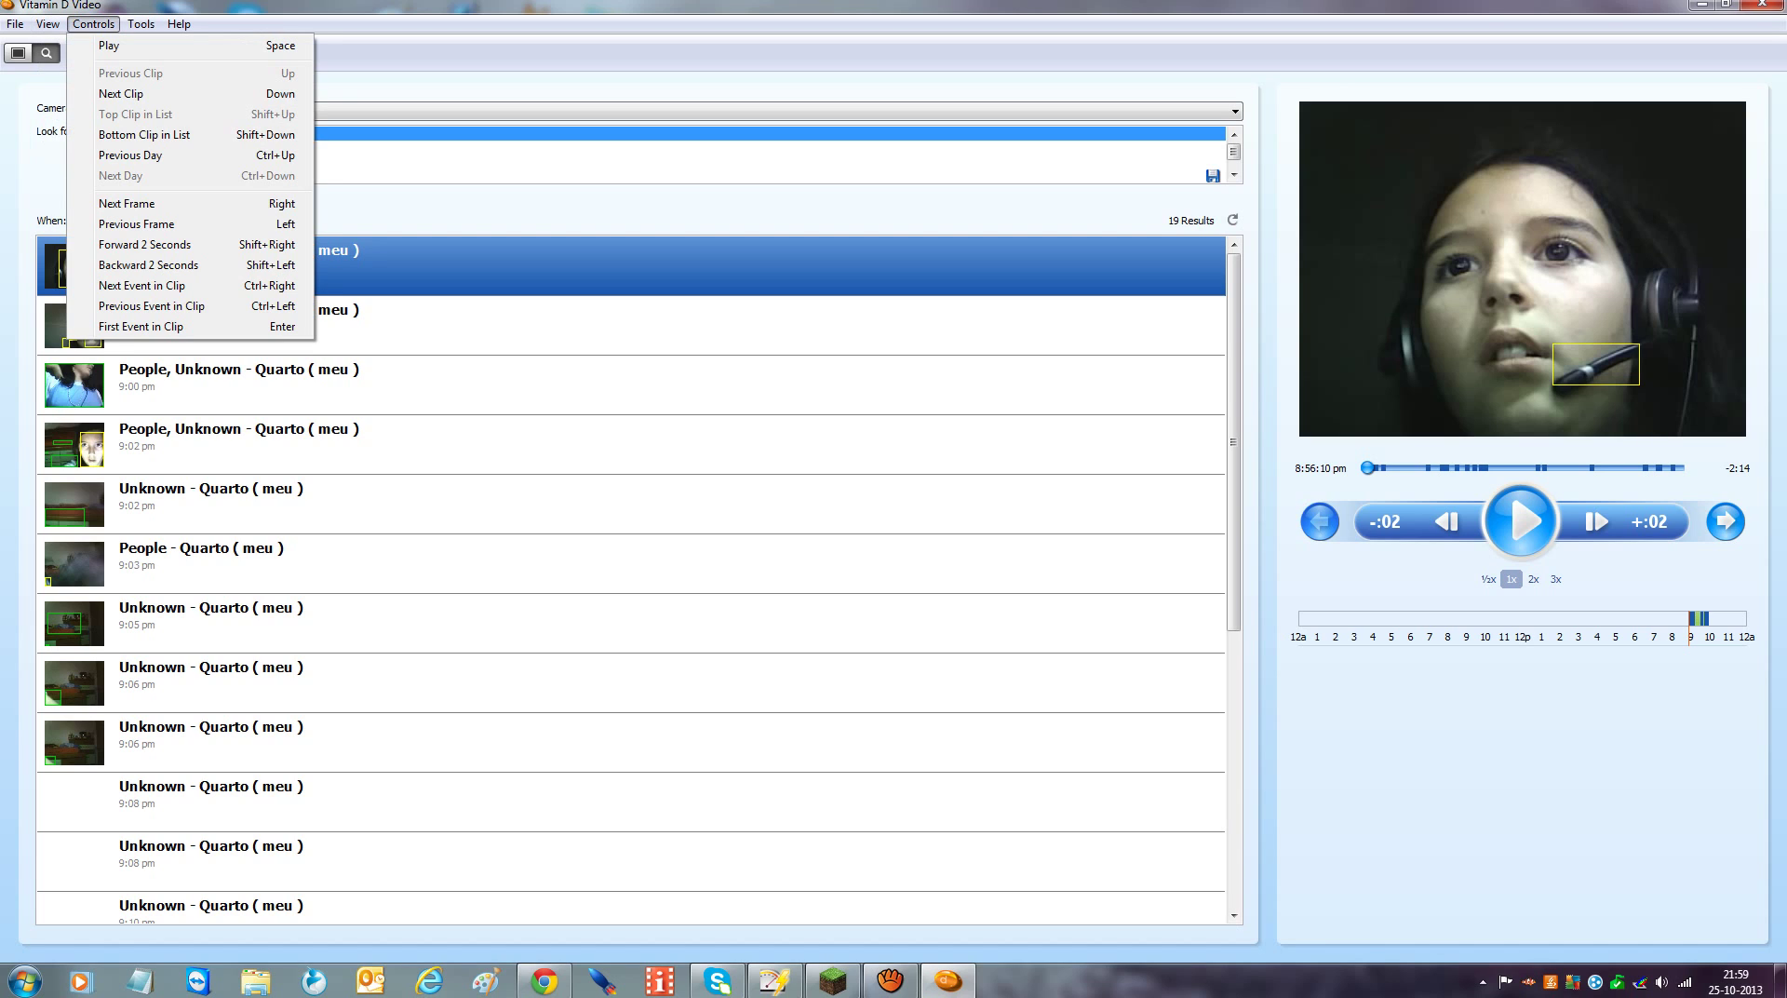
pyautogui.moveTo(15, 24)
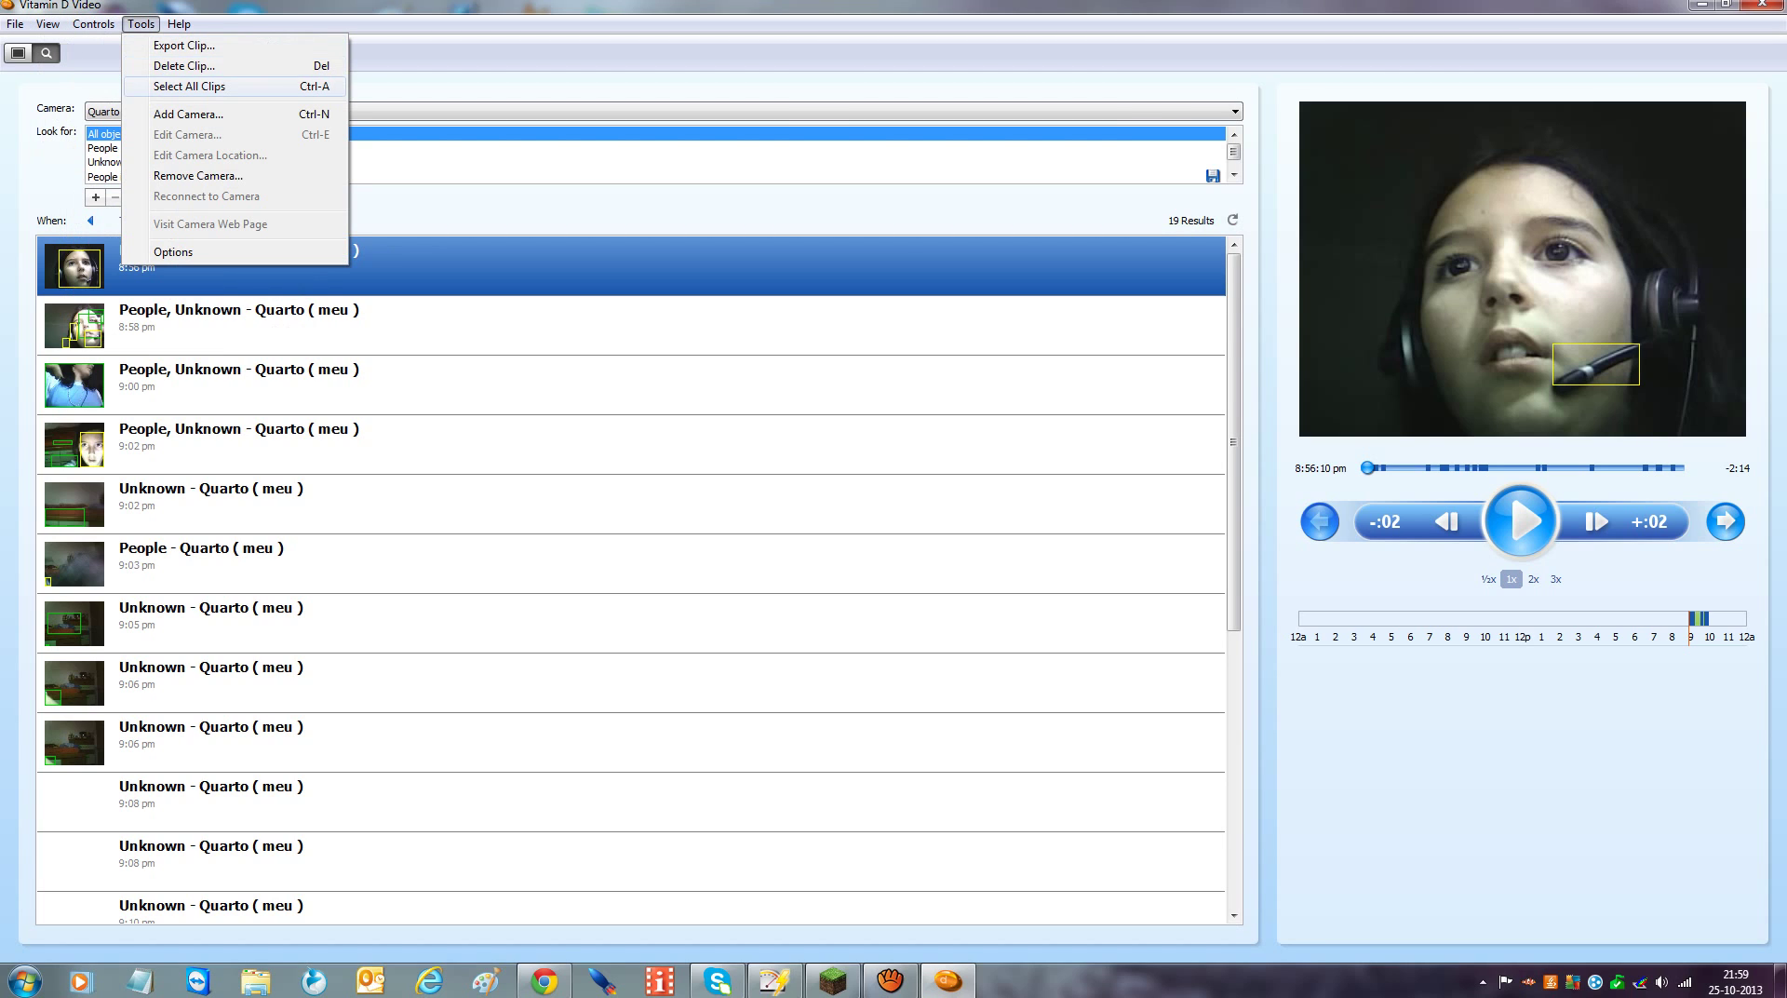
pyautogui.click(188, 113)
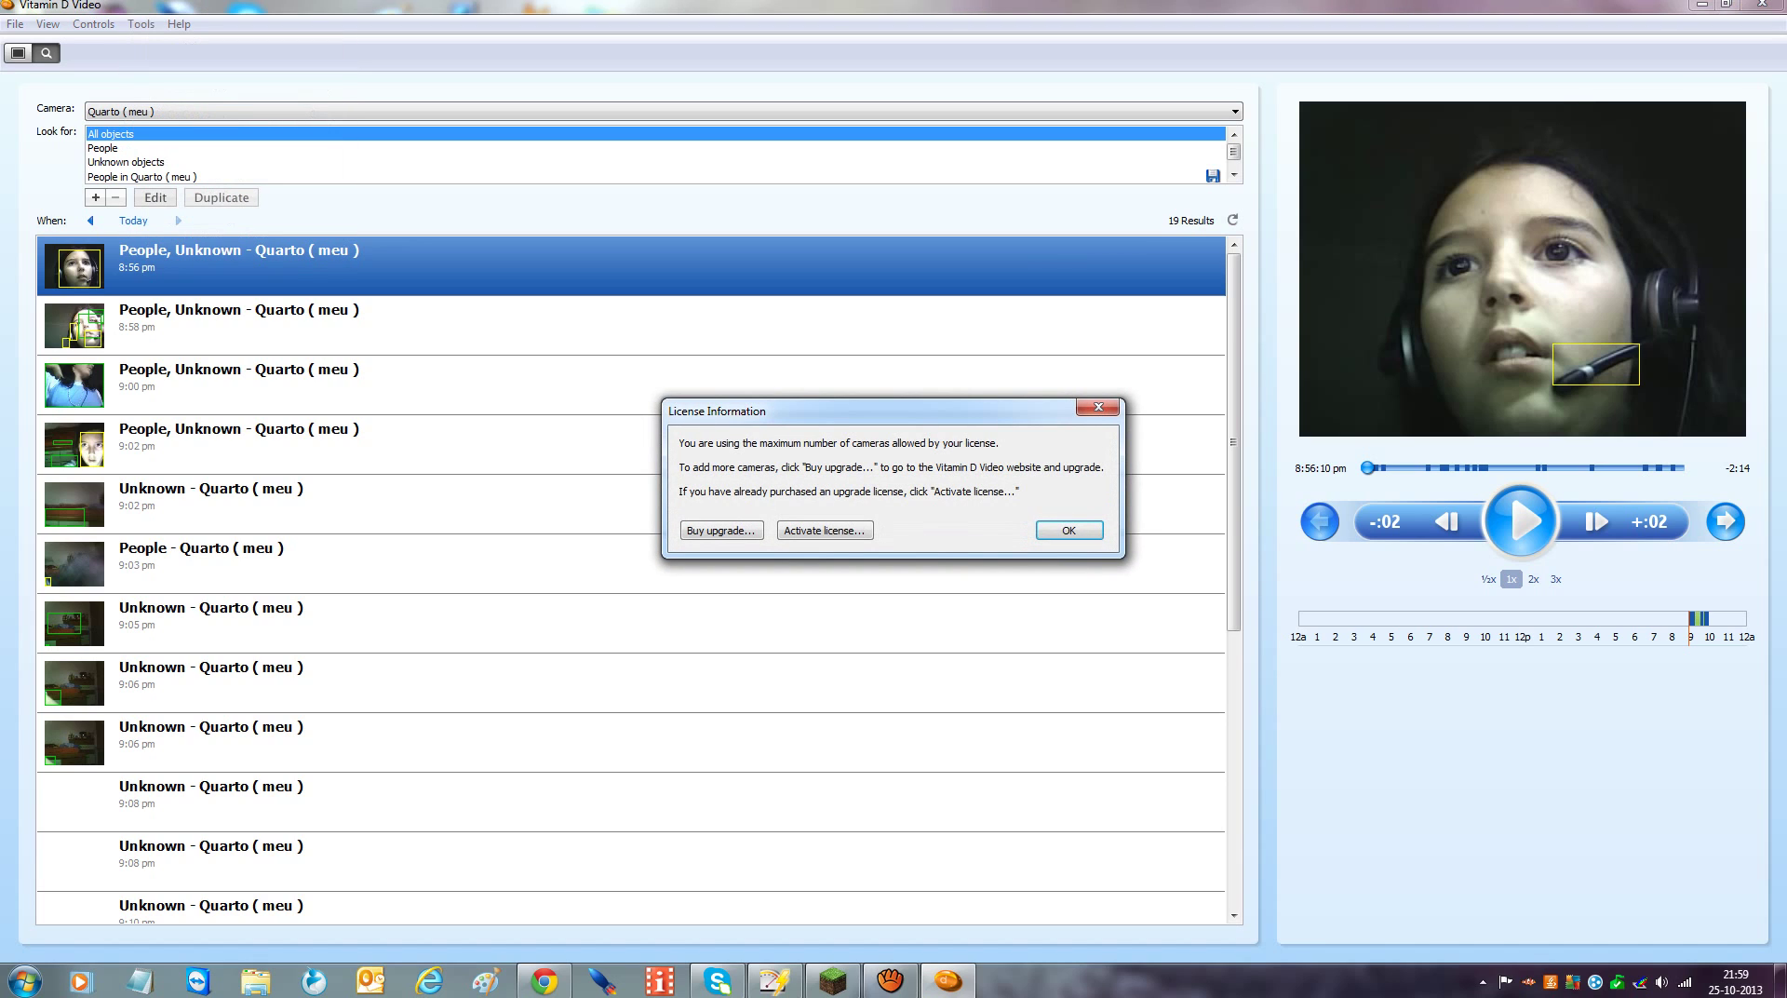
pyautogui.press('Return')
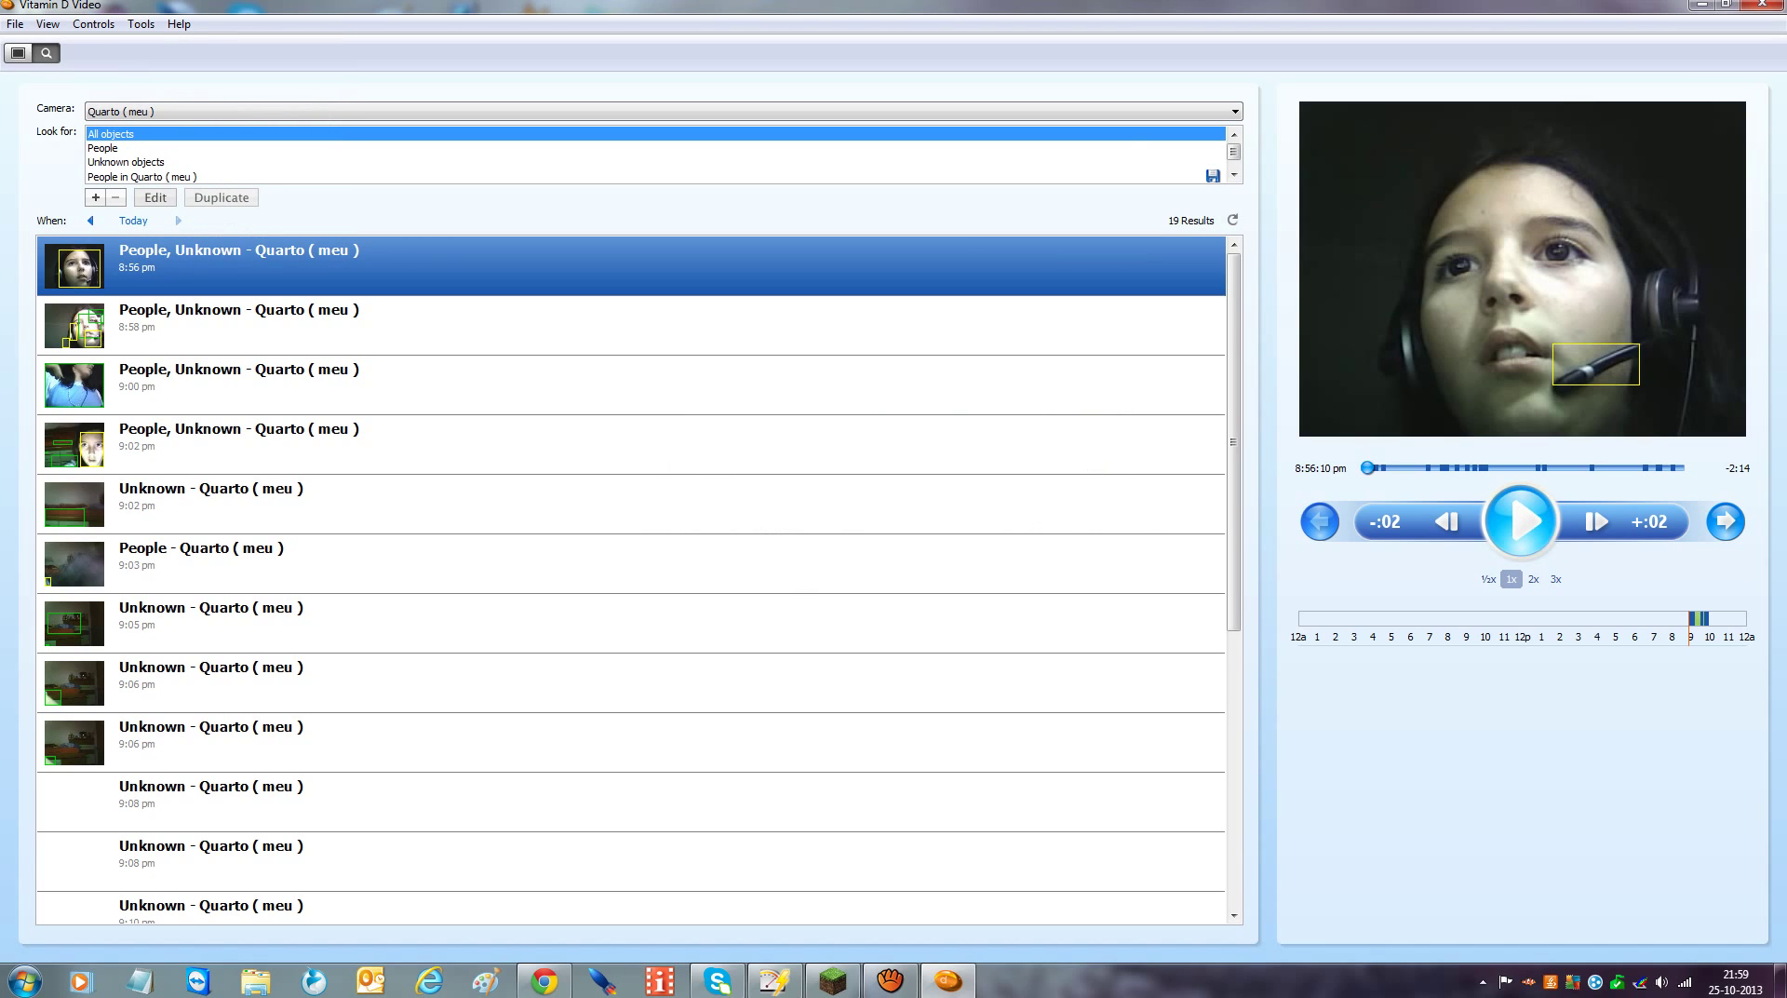
# Exit Vitamin D Video, confirming the exit, and relaunch it from the desktop before closing it again
pyautogui.click(14, 24)
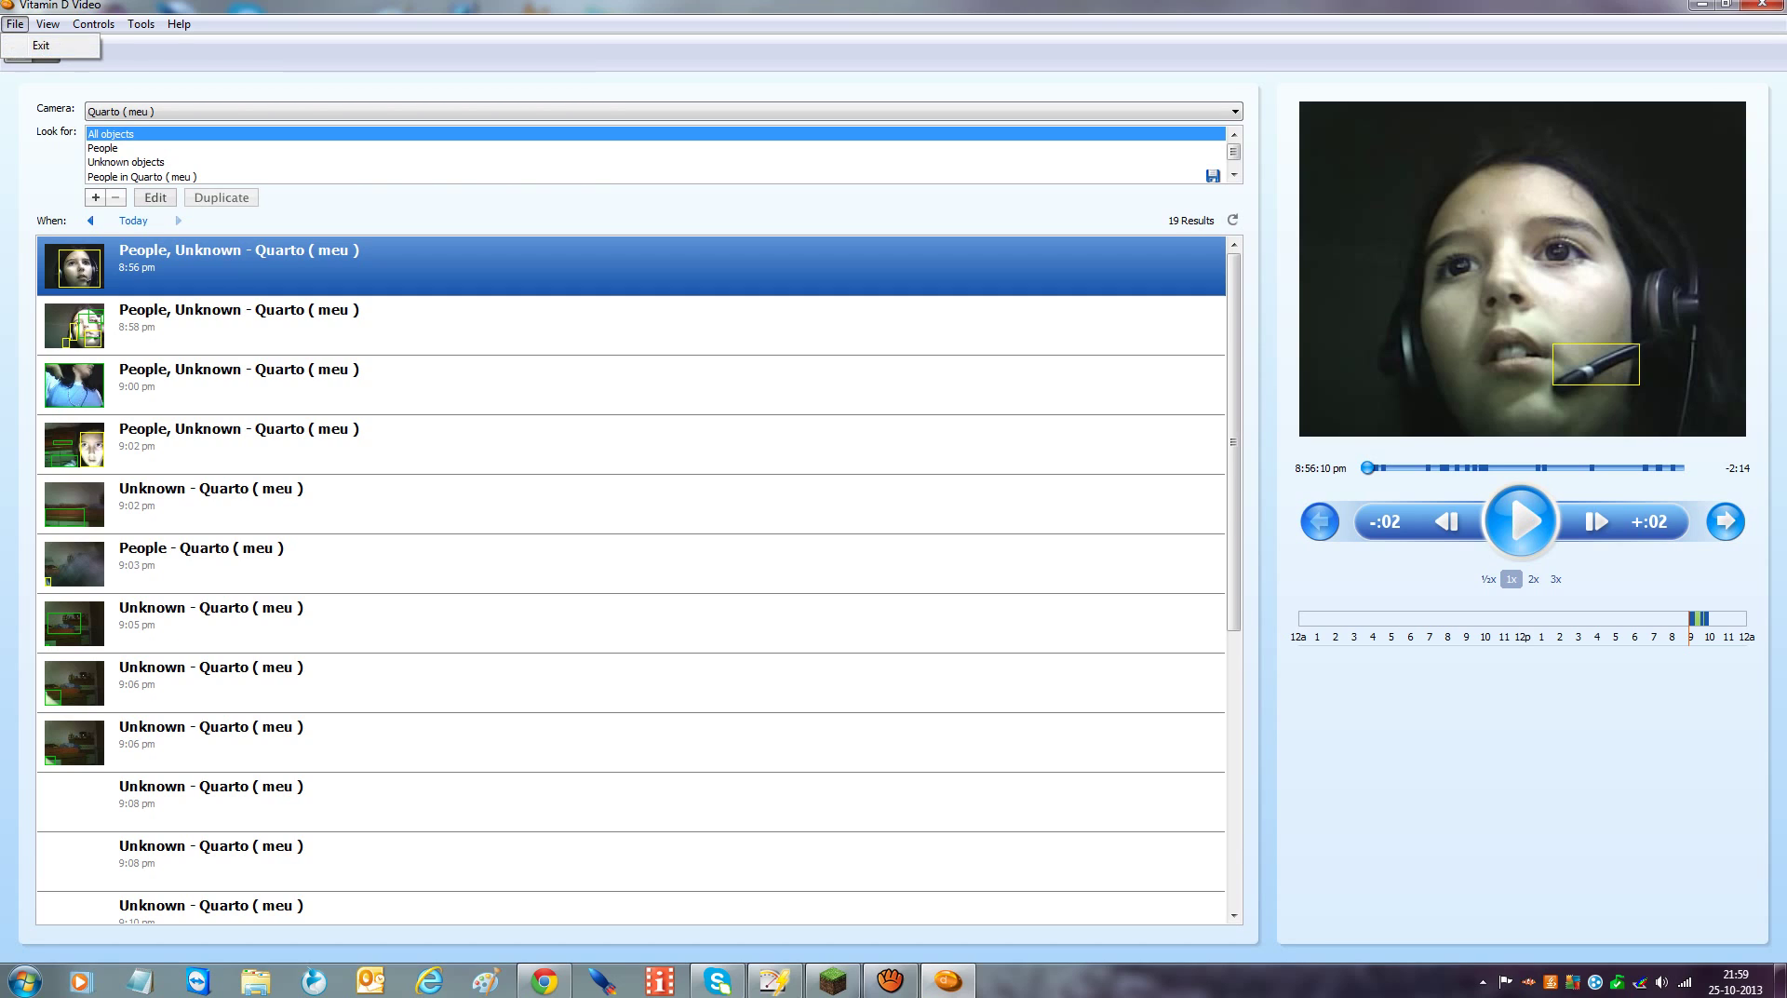
pyautogui.click(41, 45)
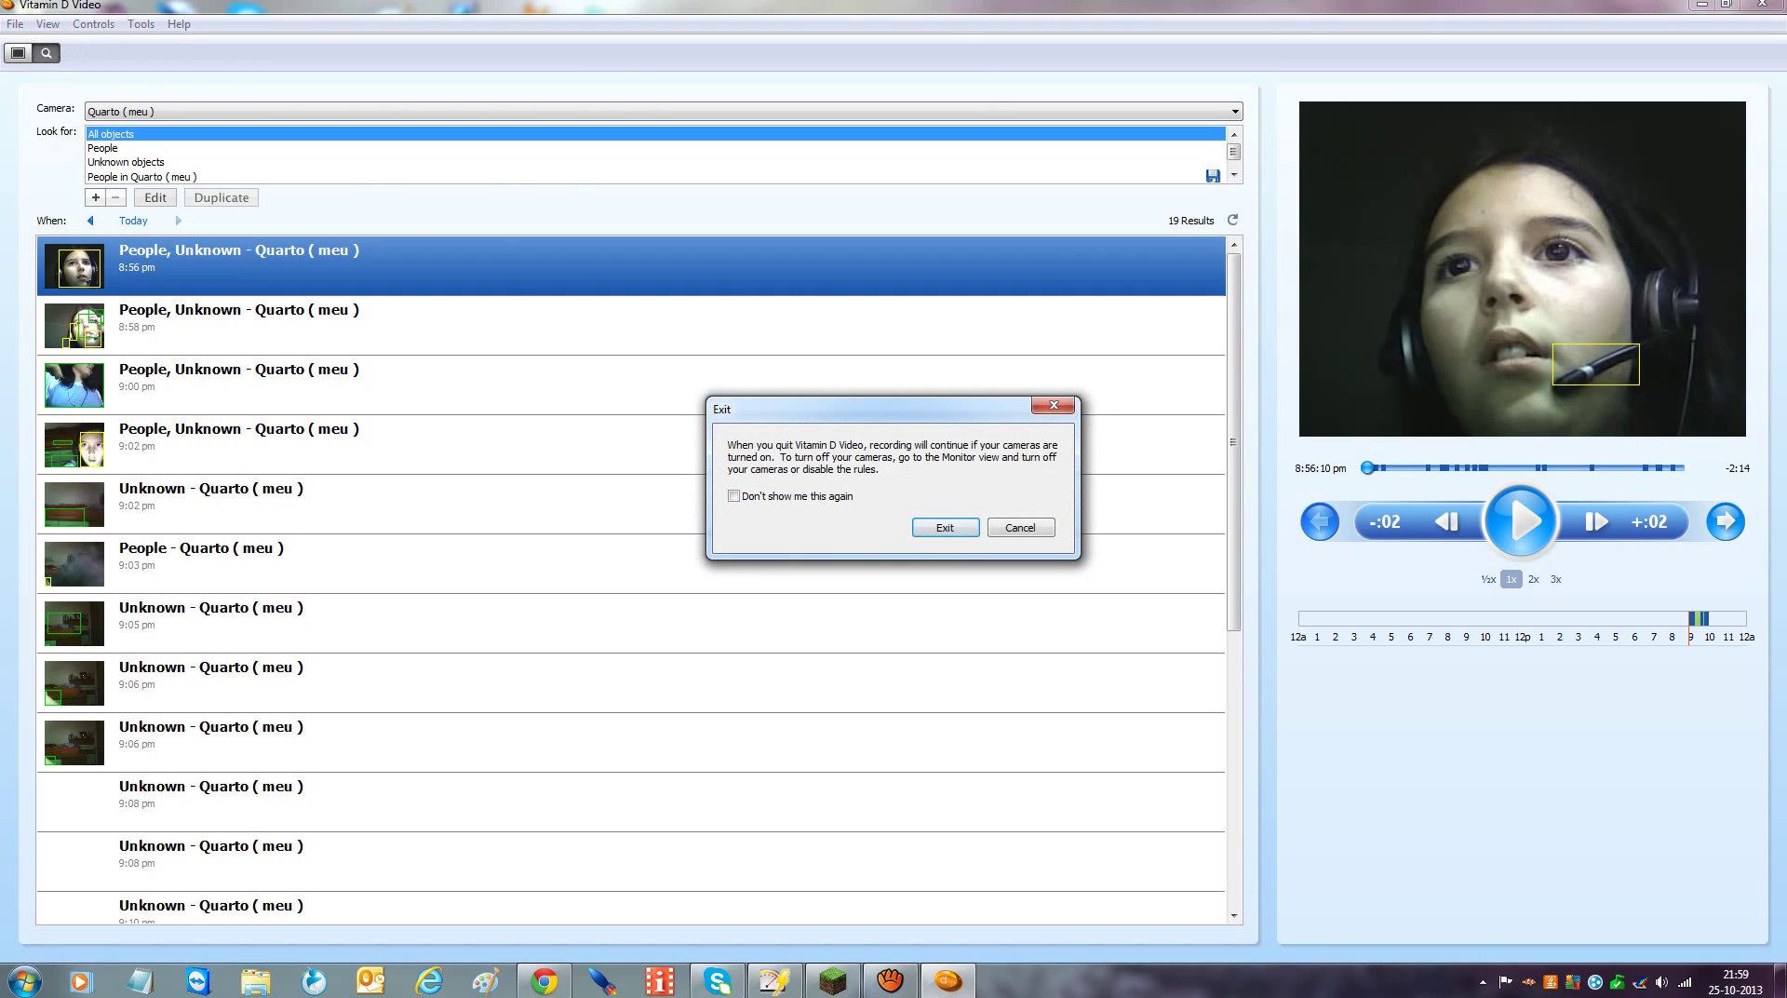
pyautogui.click(944, 527)
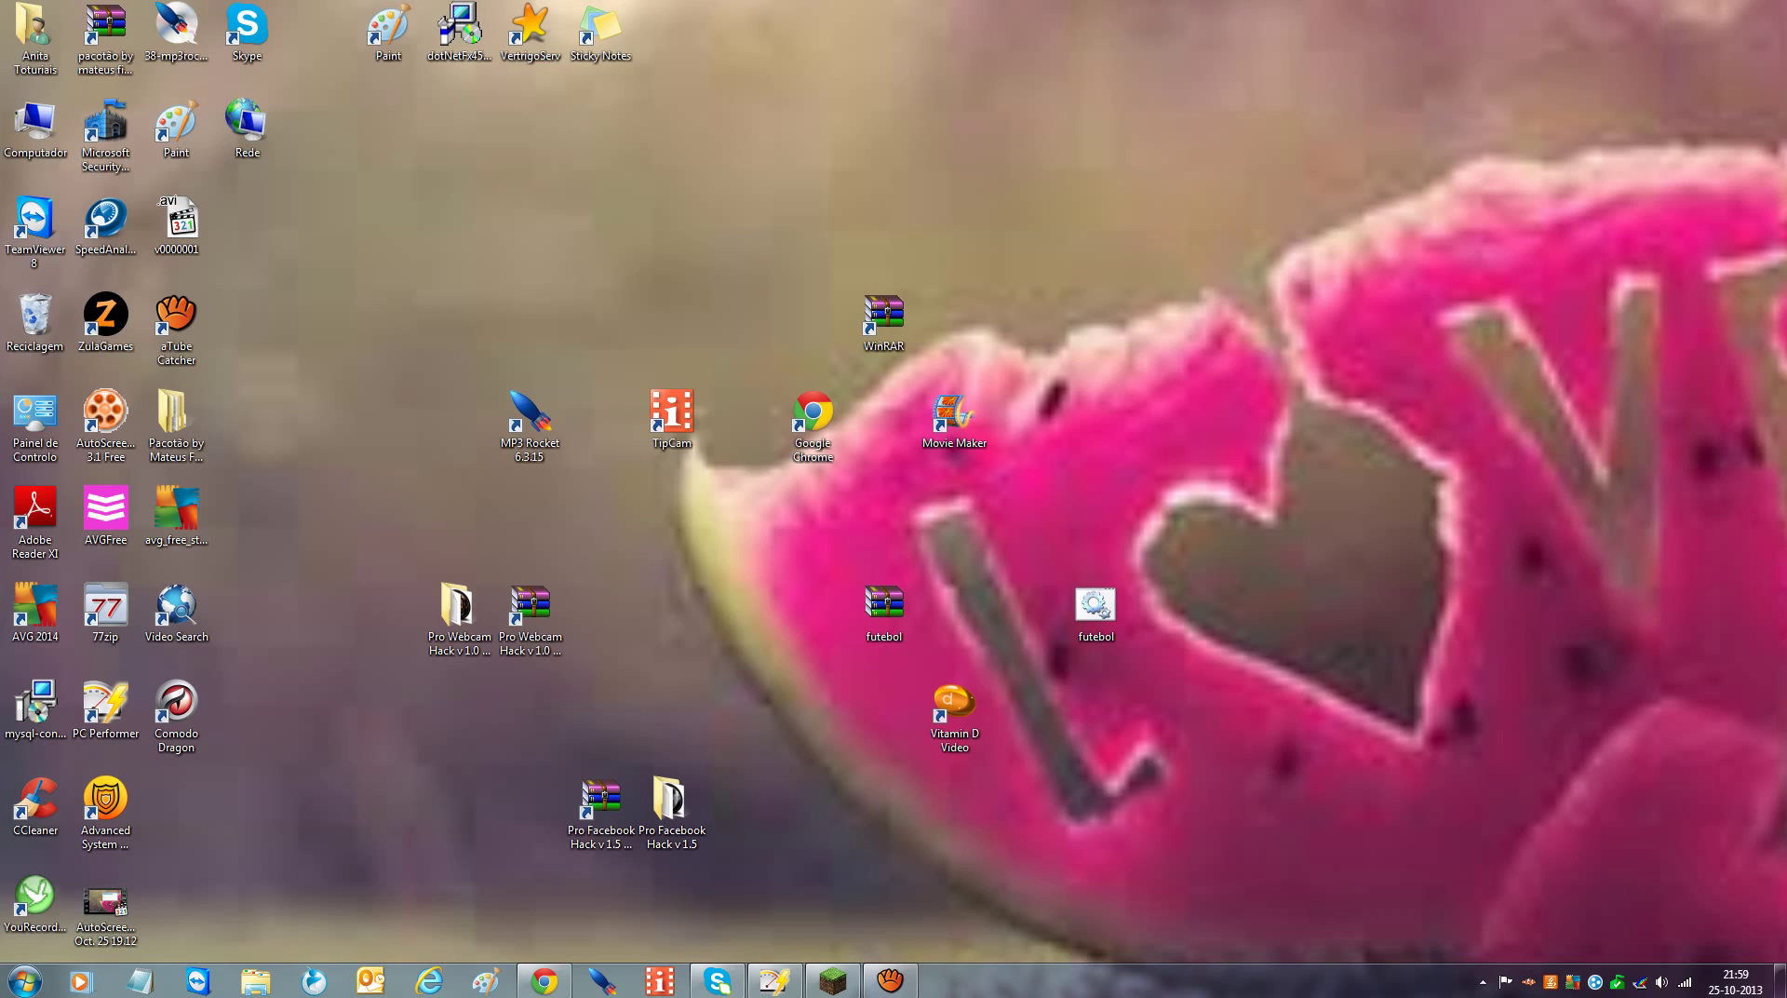
pyautogui.press('Return')
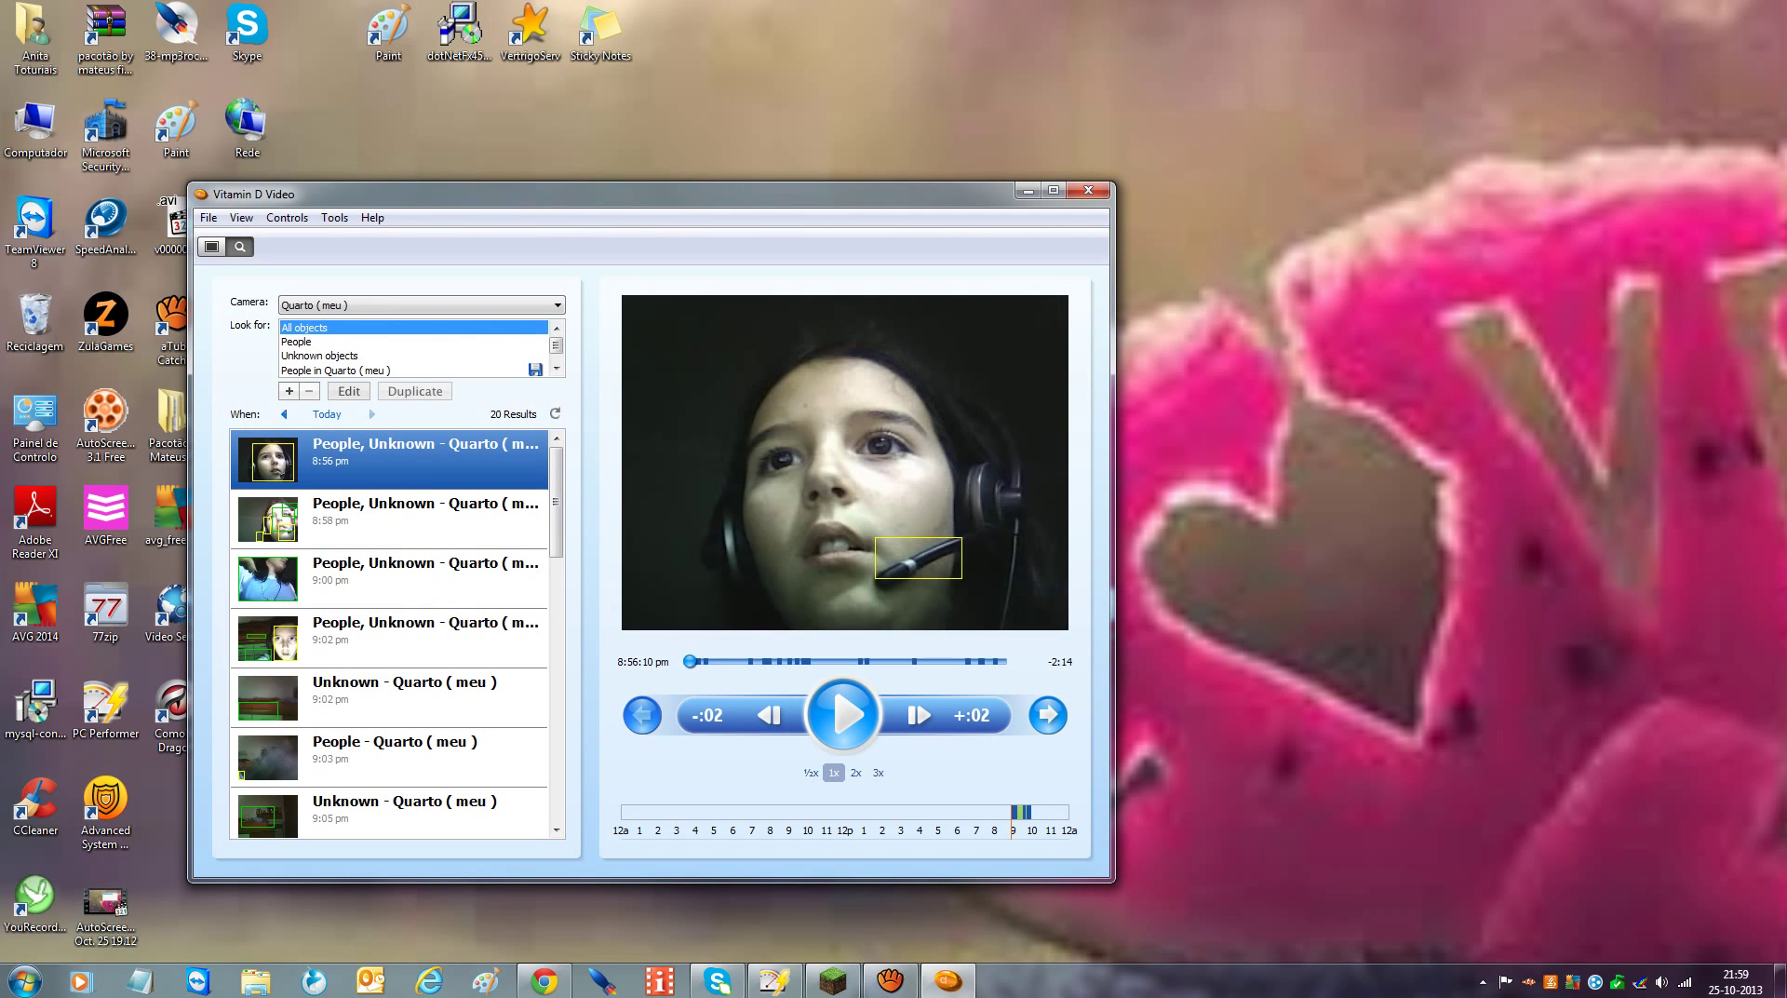
pyautogui.hotkey('alt', 'F4')
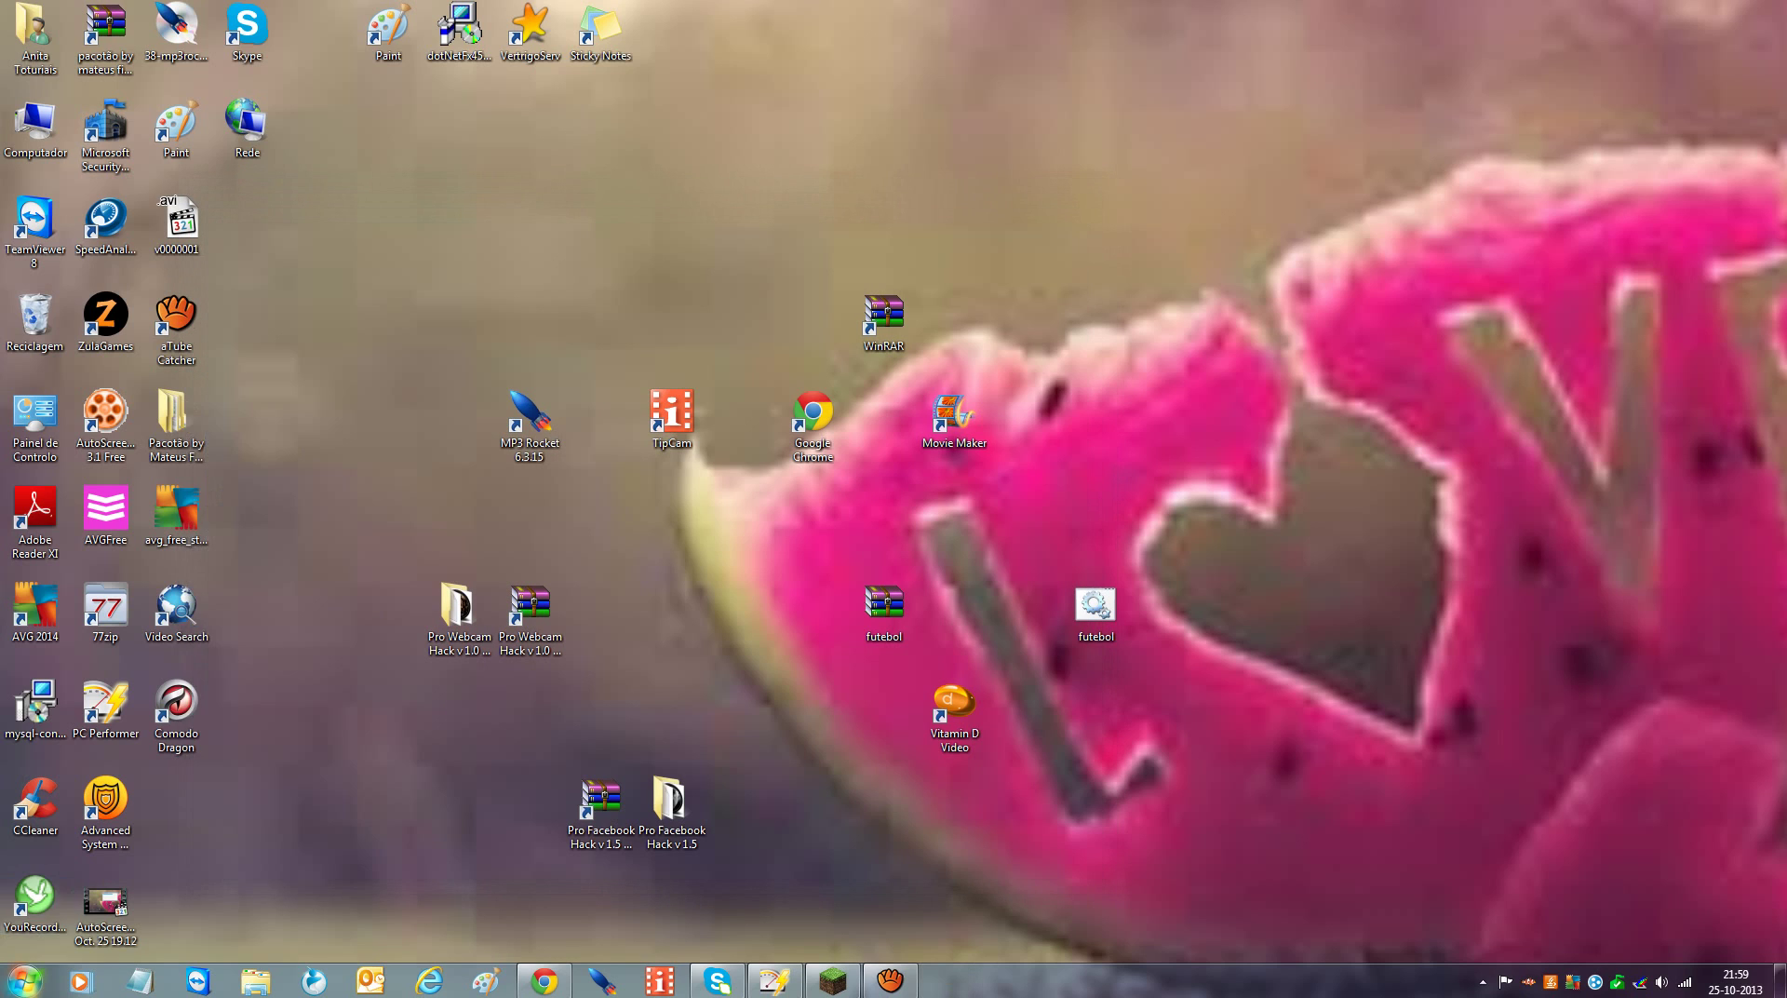
# Search the computer's programs and files for "Vitamina D", view the full results and close the results window
pyautogui.press('super')
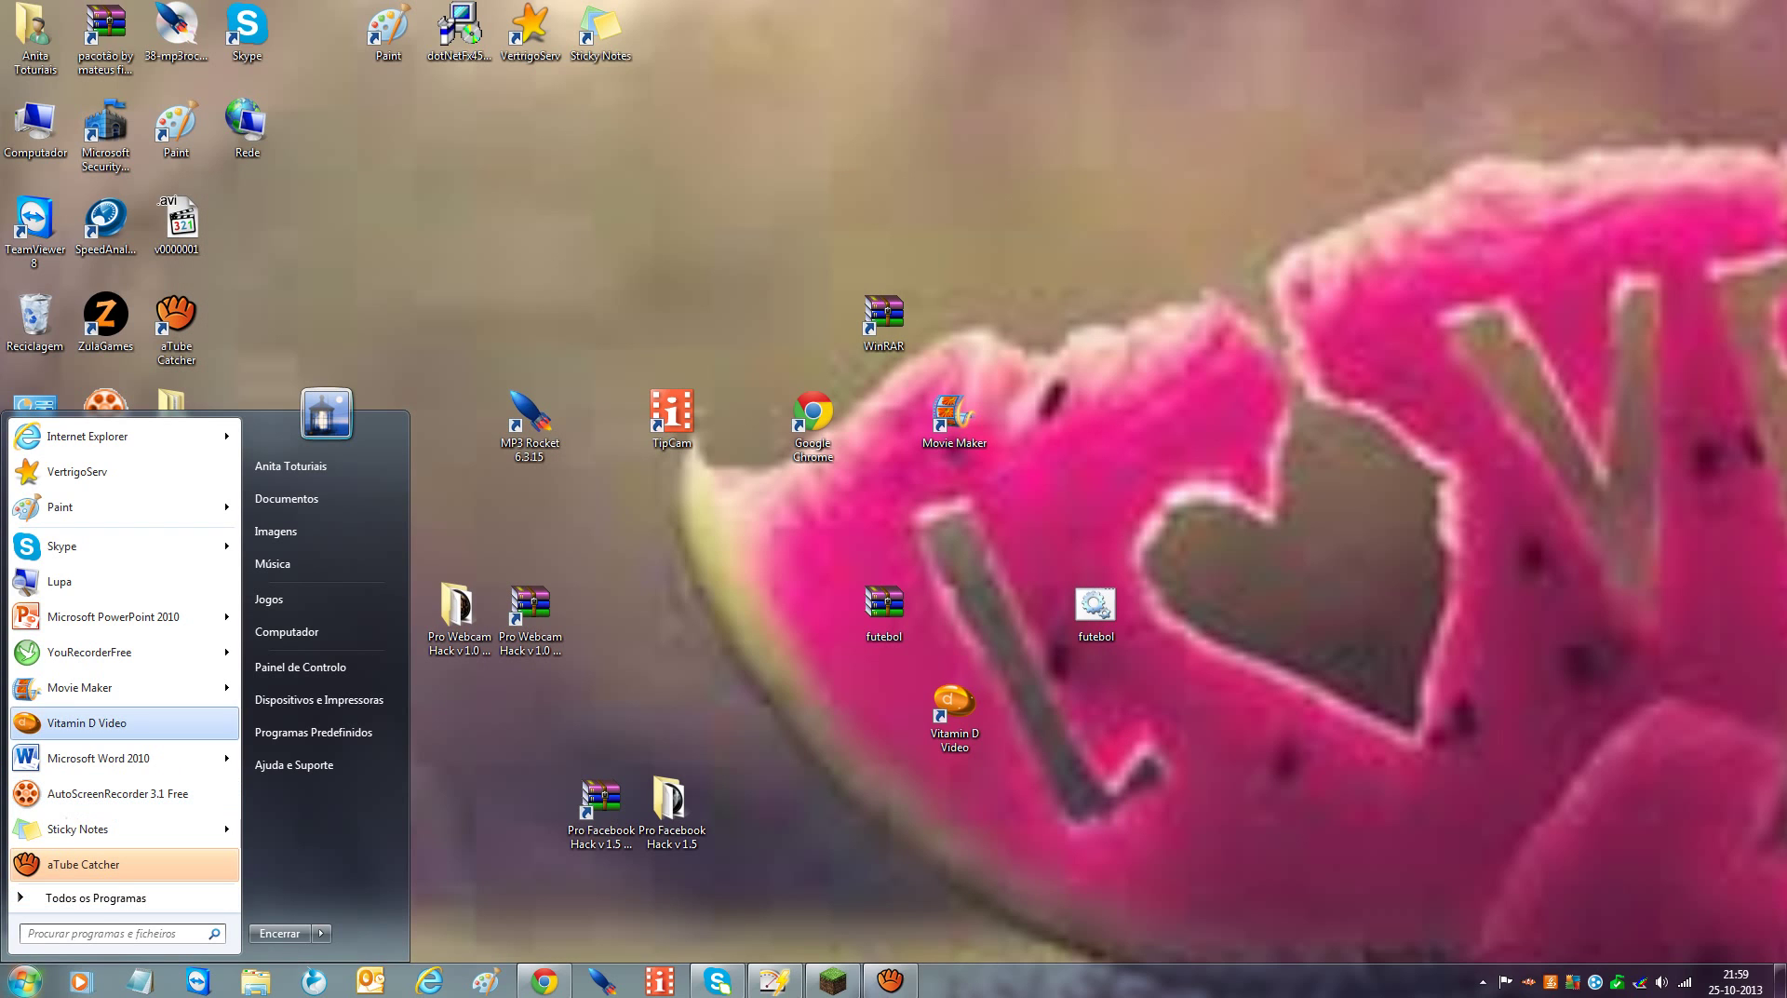
pyautogui.write('Vita')
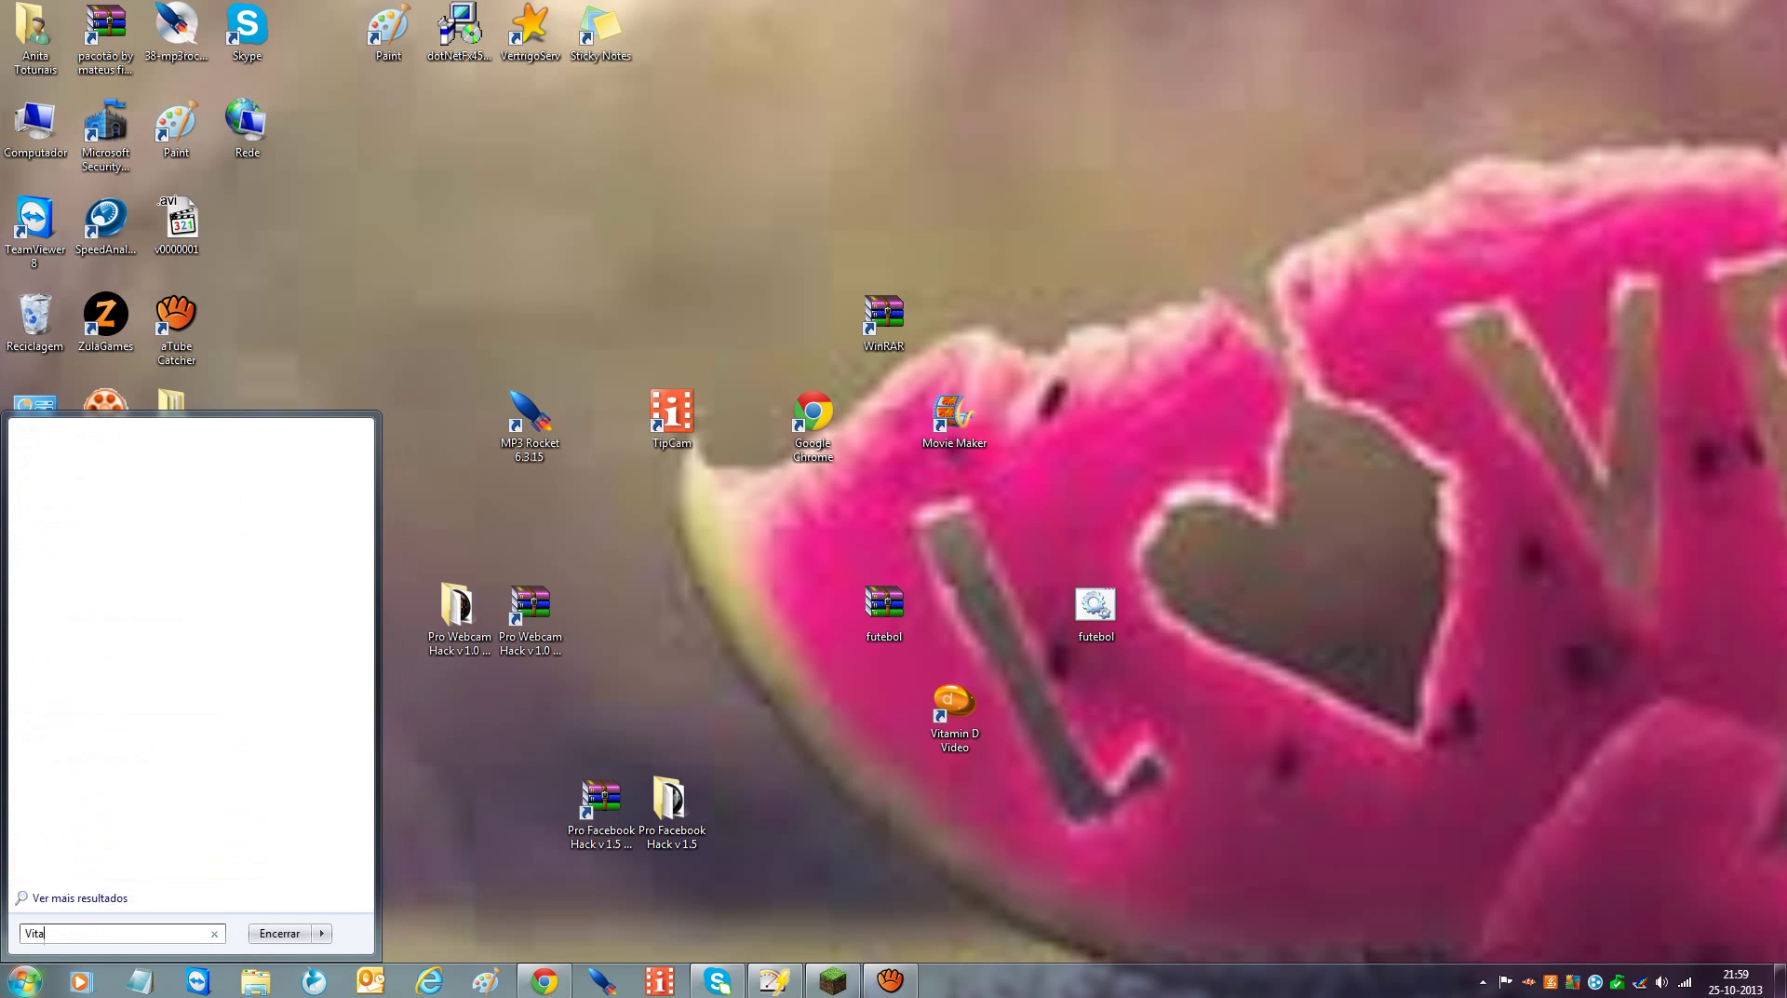
pyautogui.write('mina D')
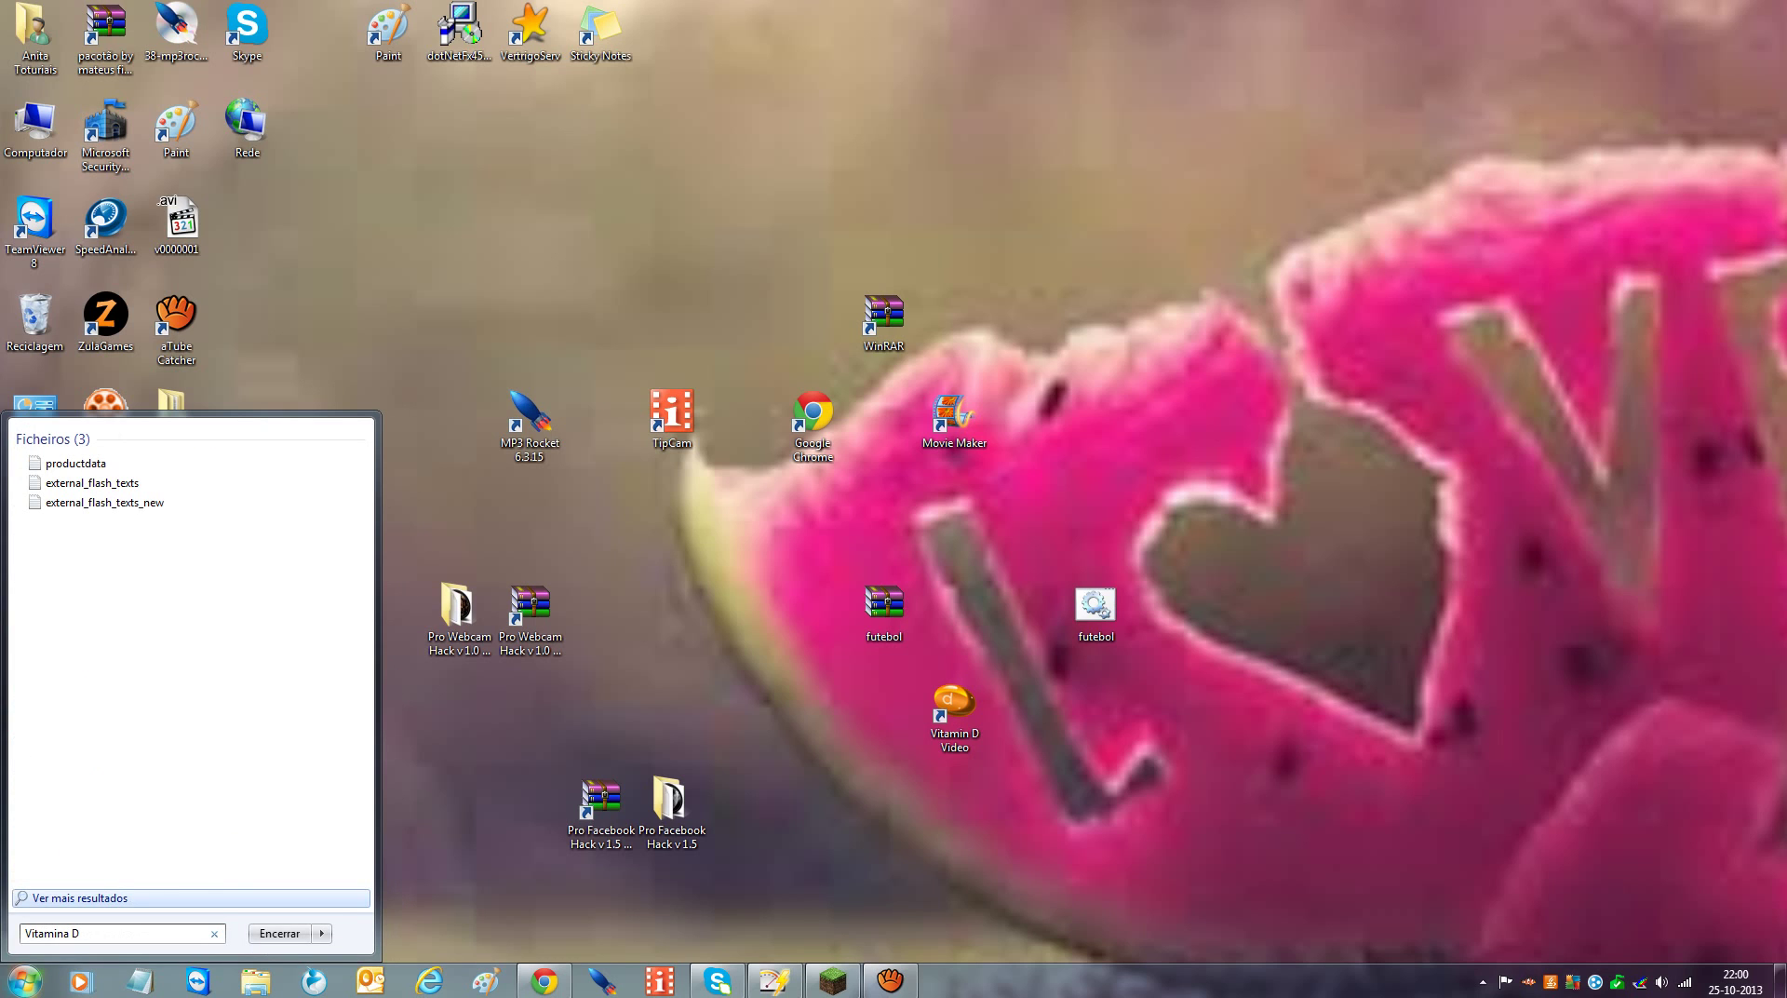
pyautogui.press('Return')
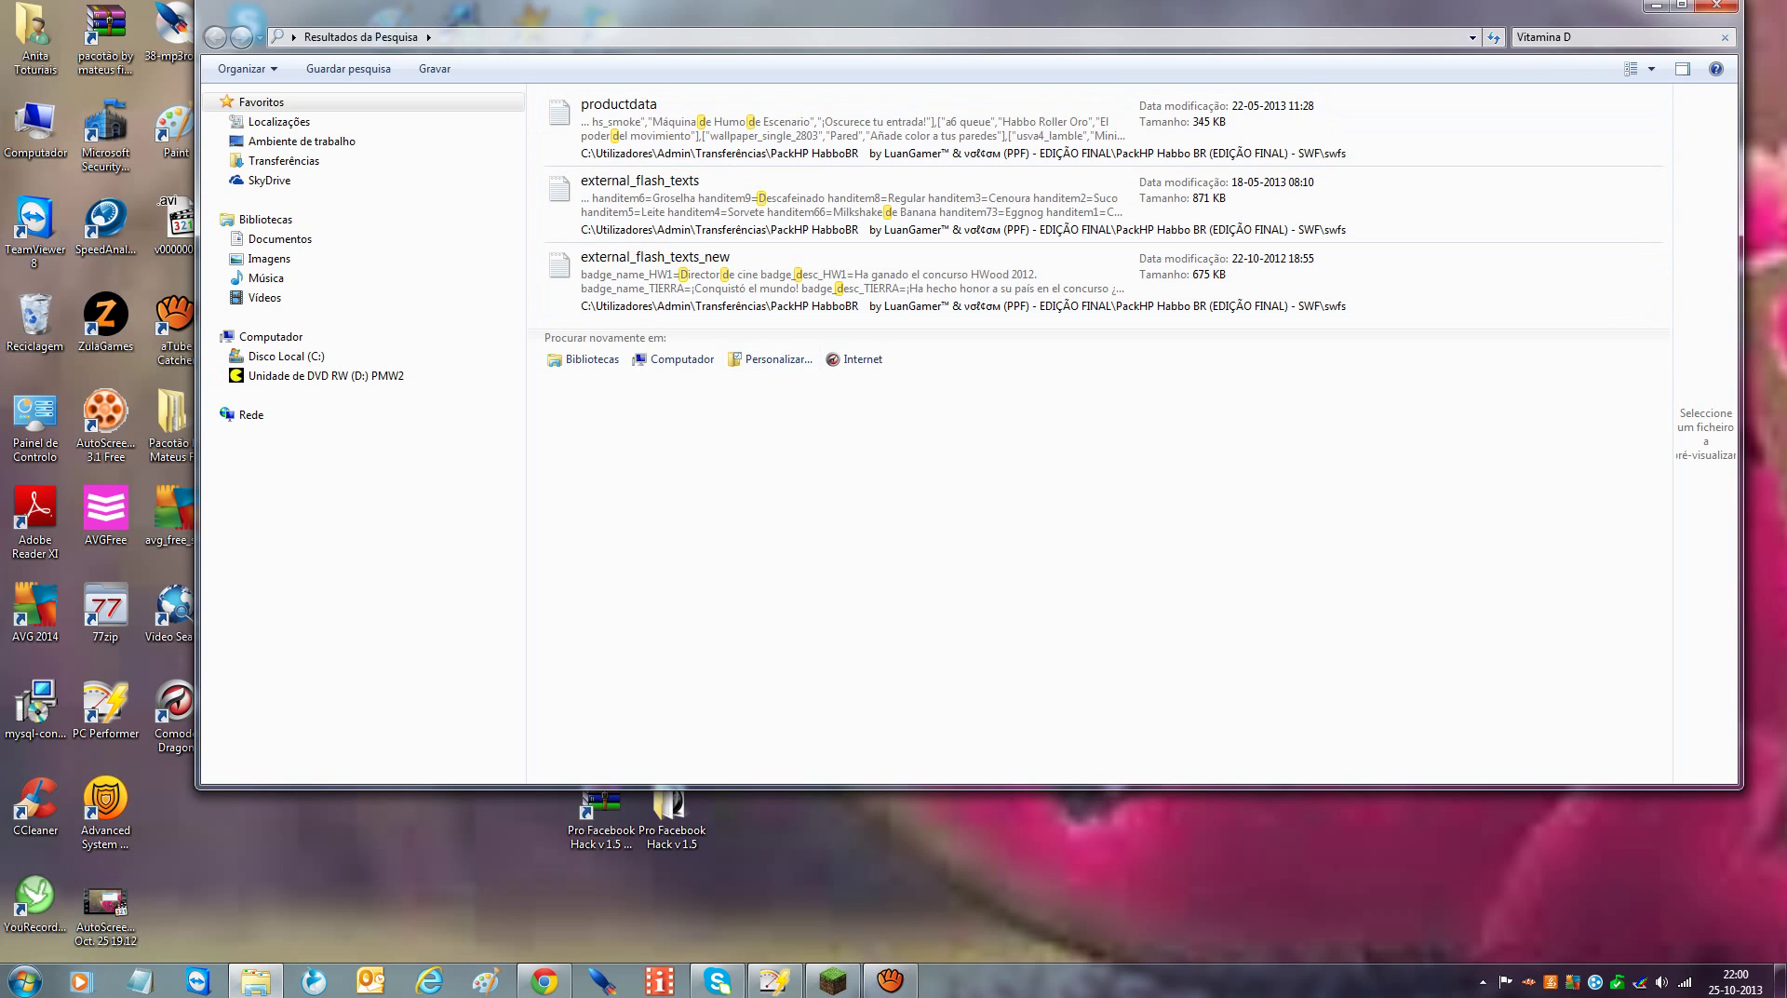
pyautogui.click(1716, 6)
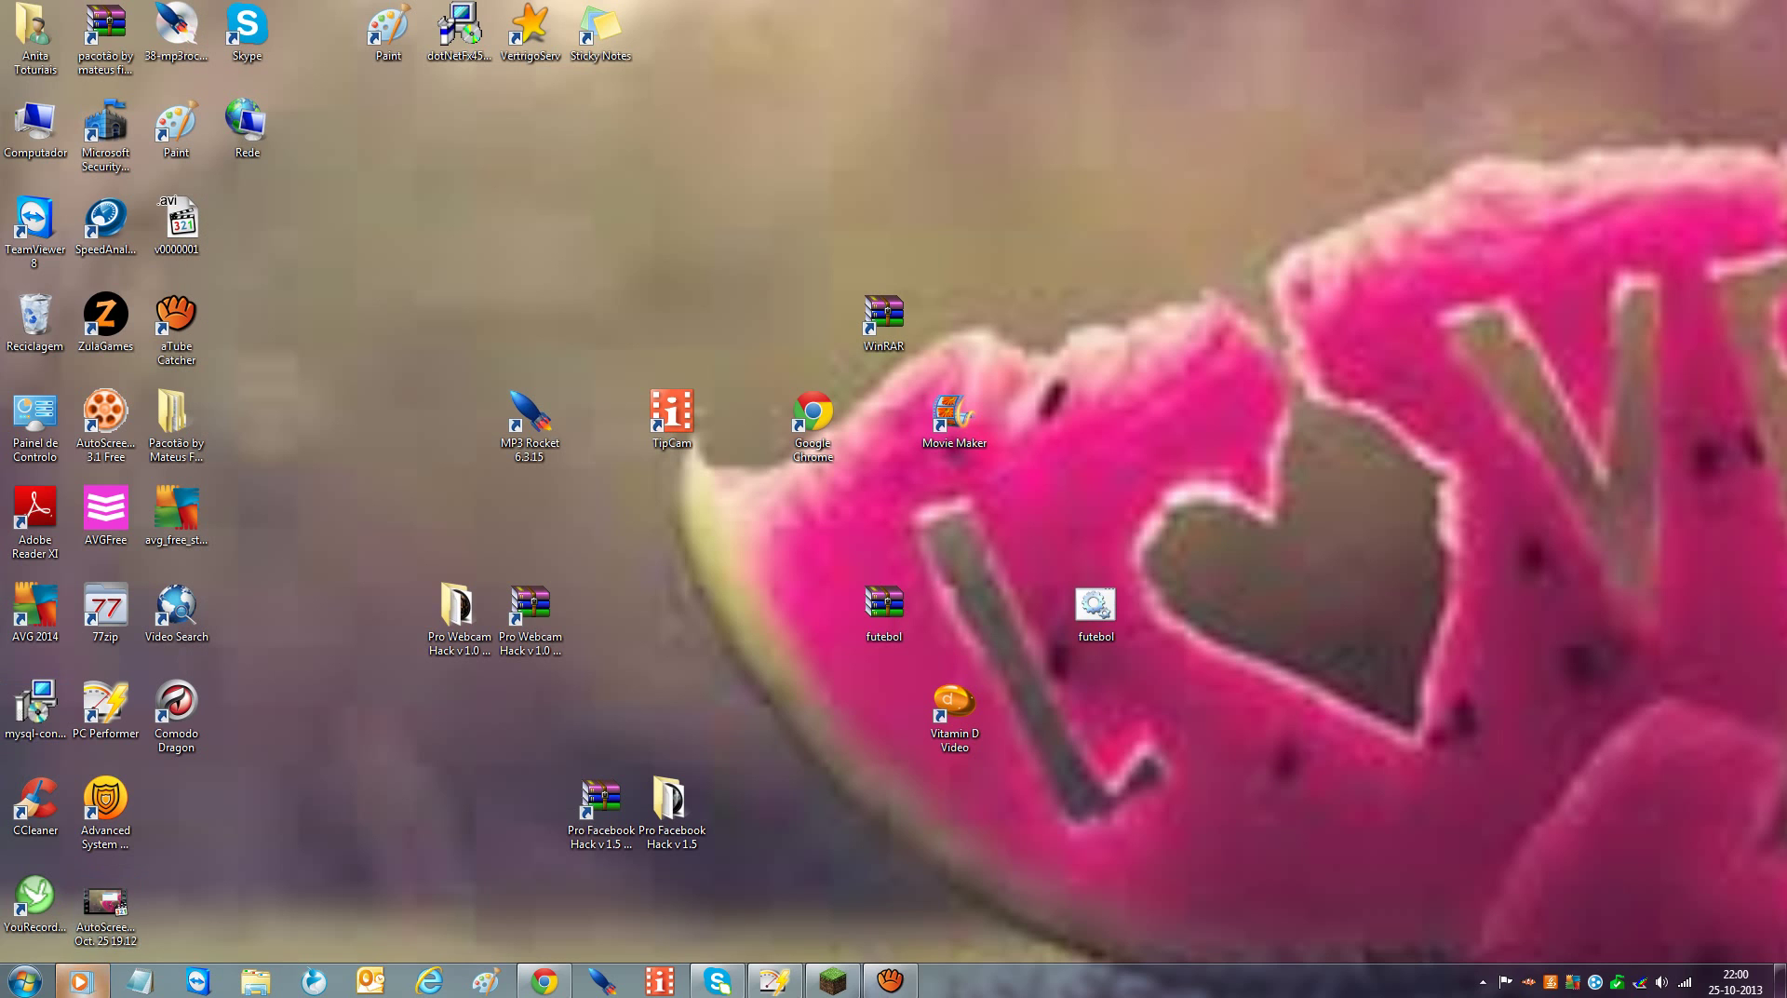
# Look inside the Vitamin D Video folder among all installed programs and close Windows Media Player
pyautogui.click(25, 980)
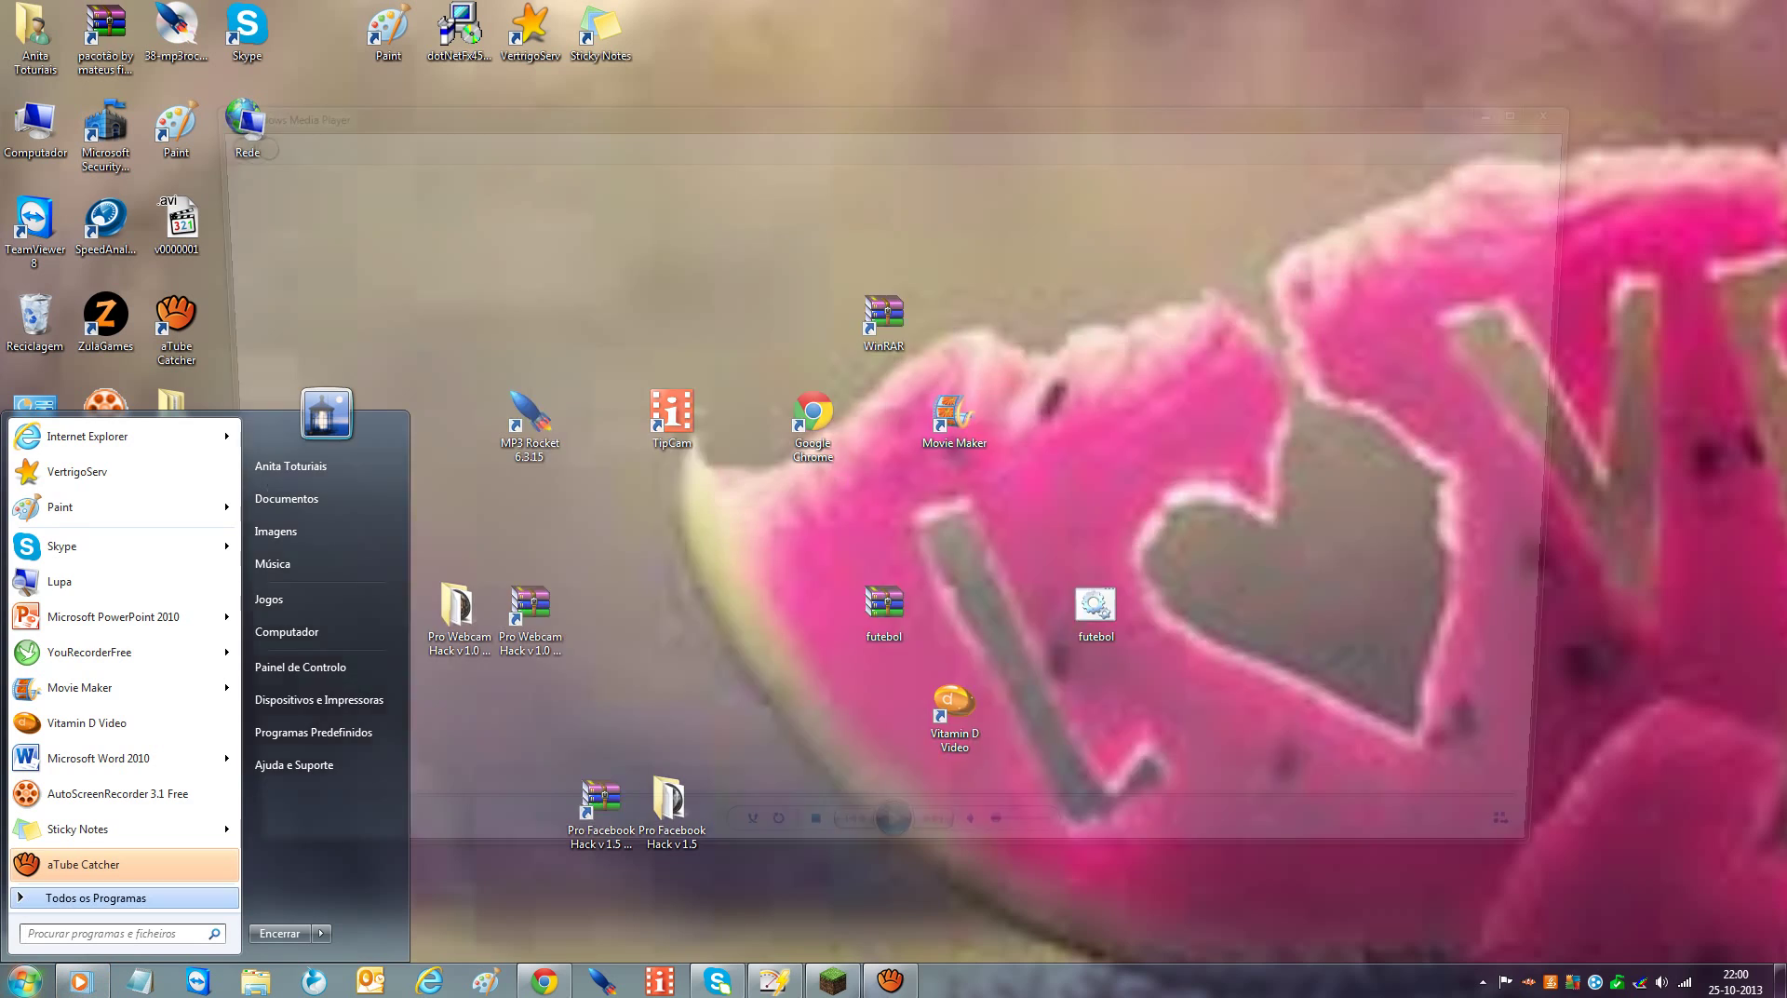
pyautogui.click(93, 897)
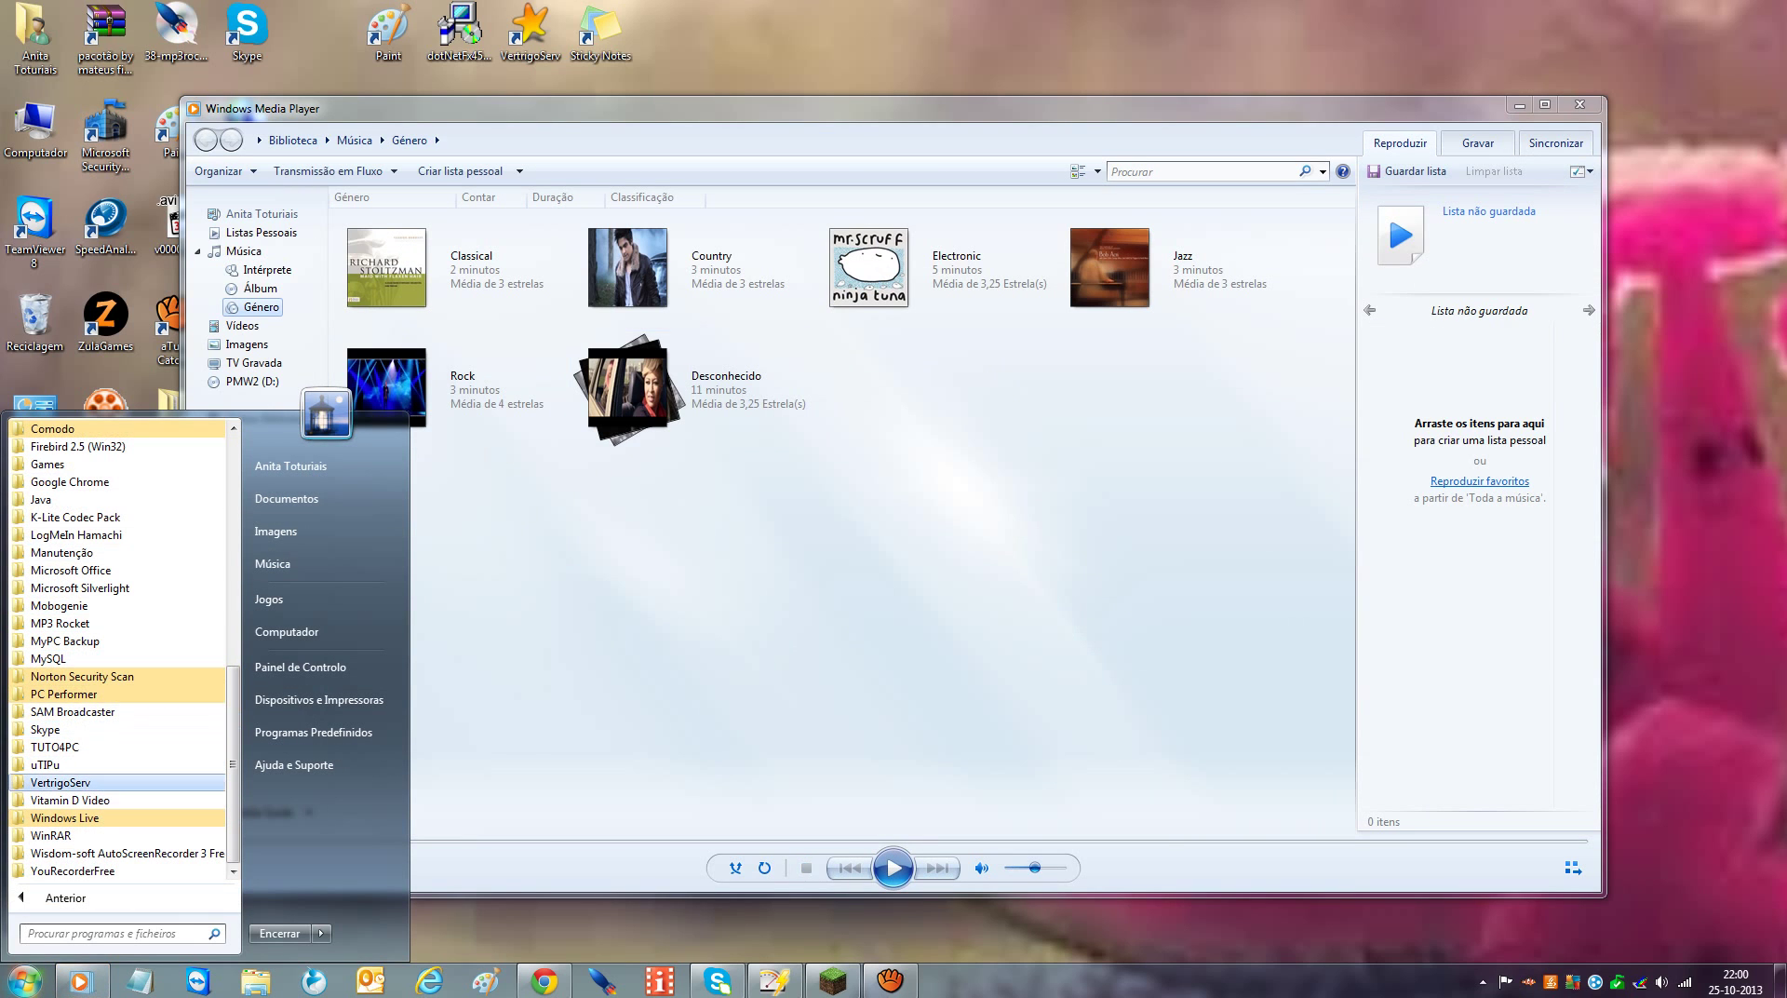
pyautogui.click(70, 800)
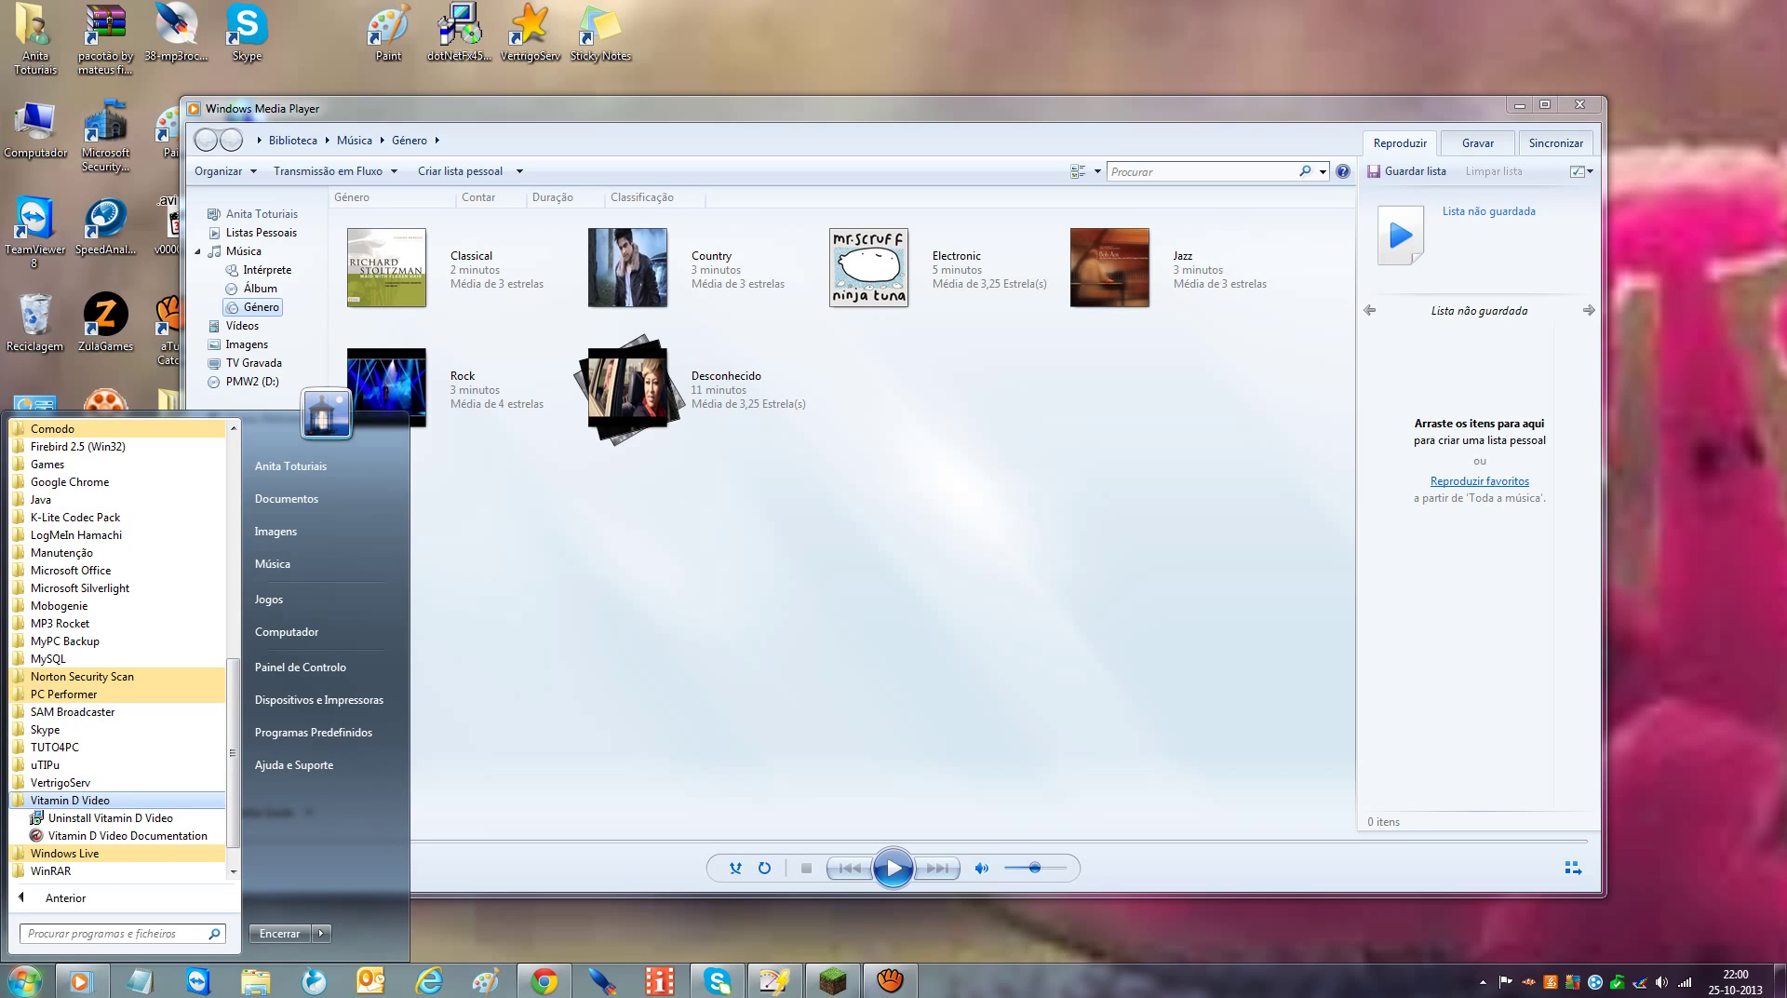
pyautogui.click(70, 799)
pyautogui.click(837, 577)
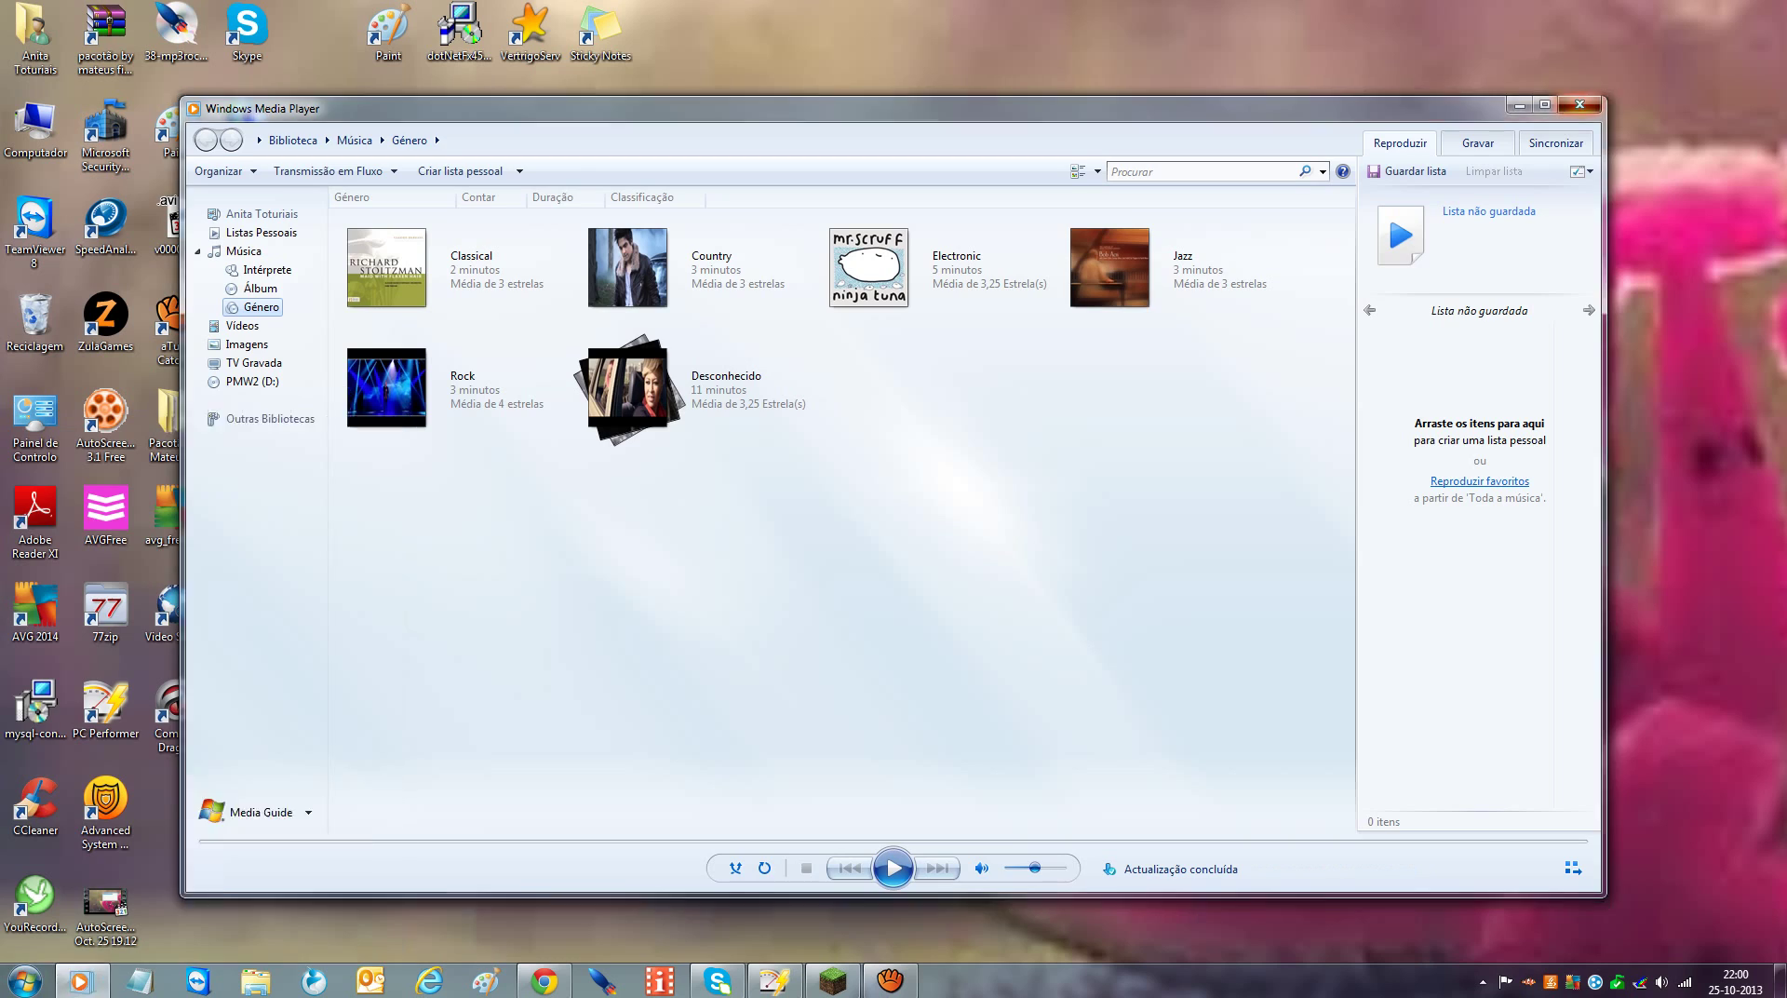
pyautogui.click(1579, 104)
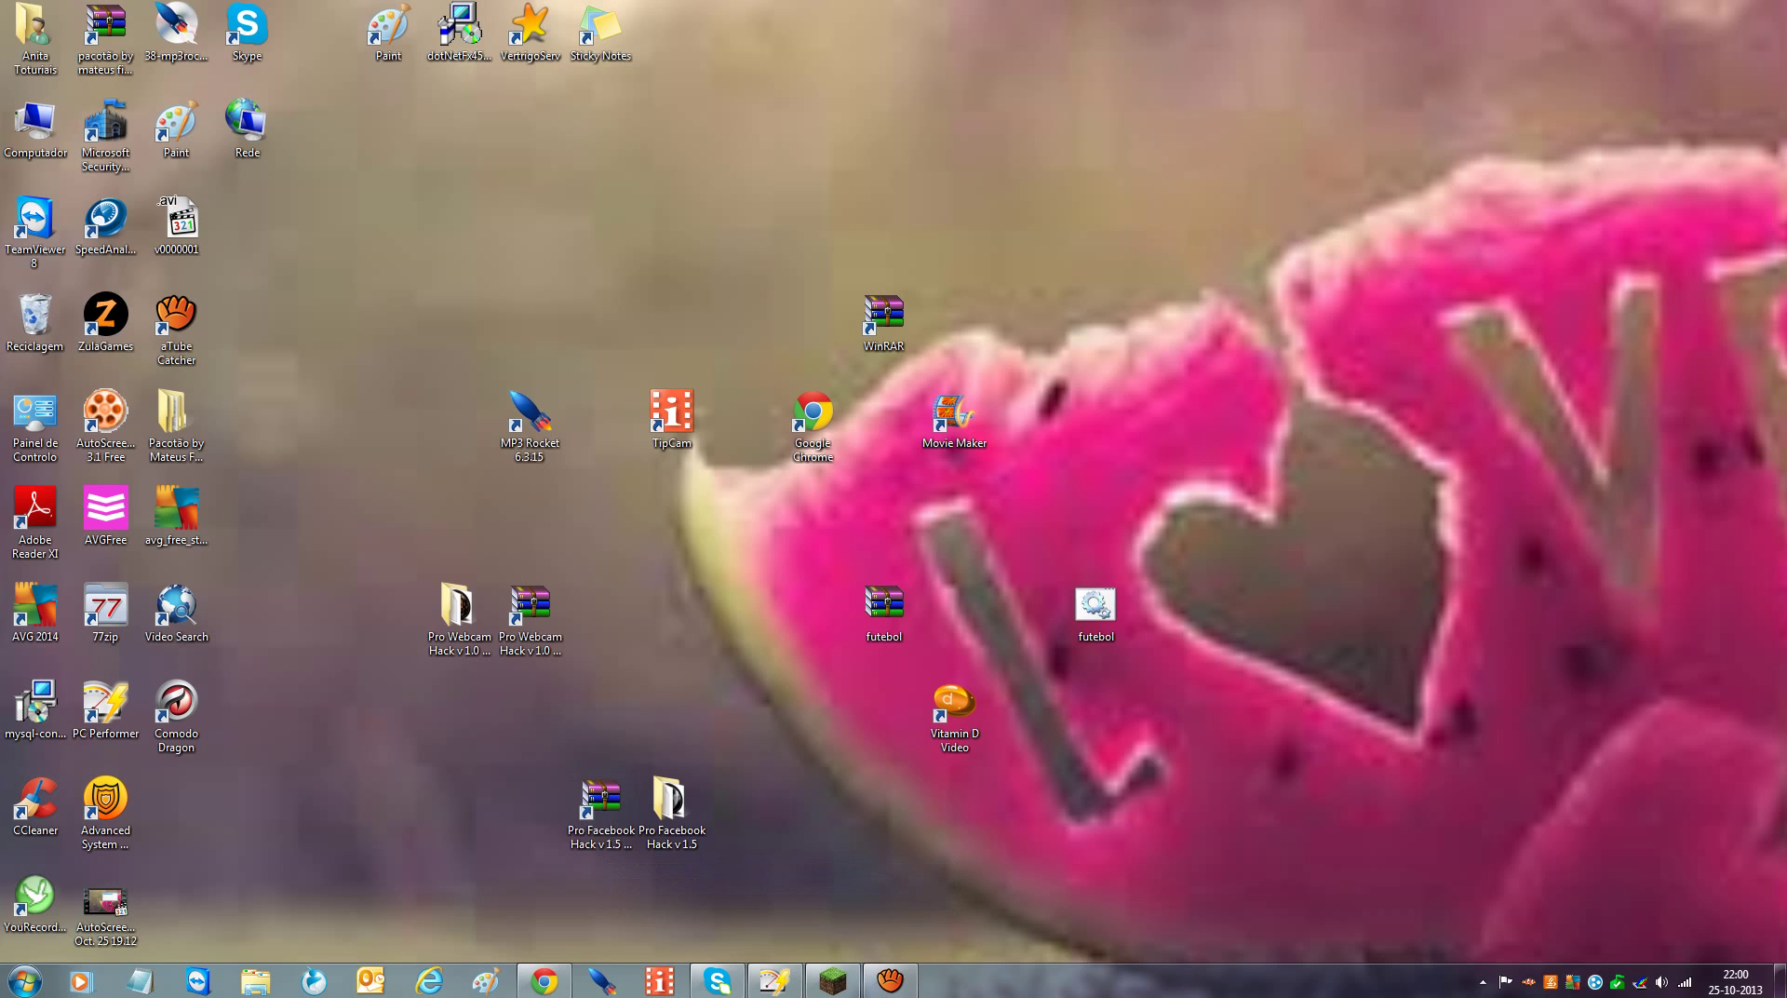
# Switch to Chrome, download Vitamin D 1.4.1 Starter from Baixaki, and run the file through the Baixaki download manager
pyautogui.click(544, 980)
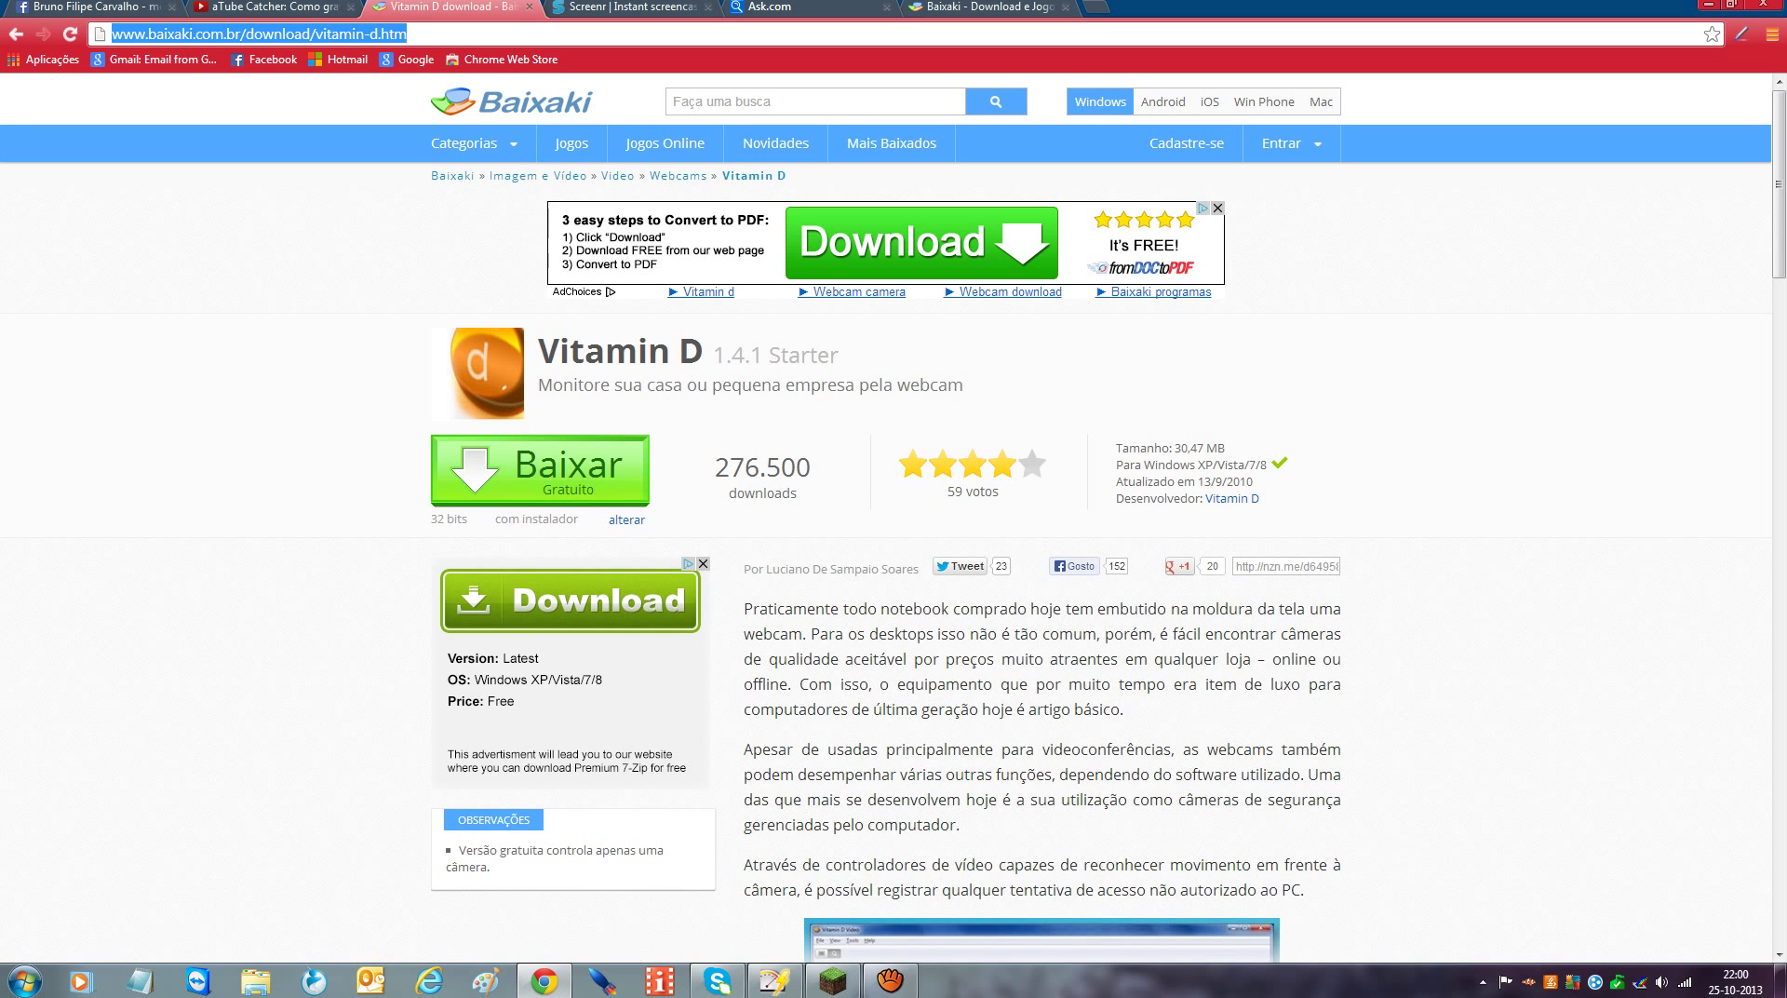
pyautogui.click(539, 463)
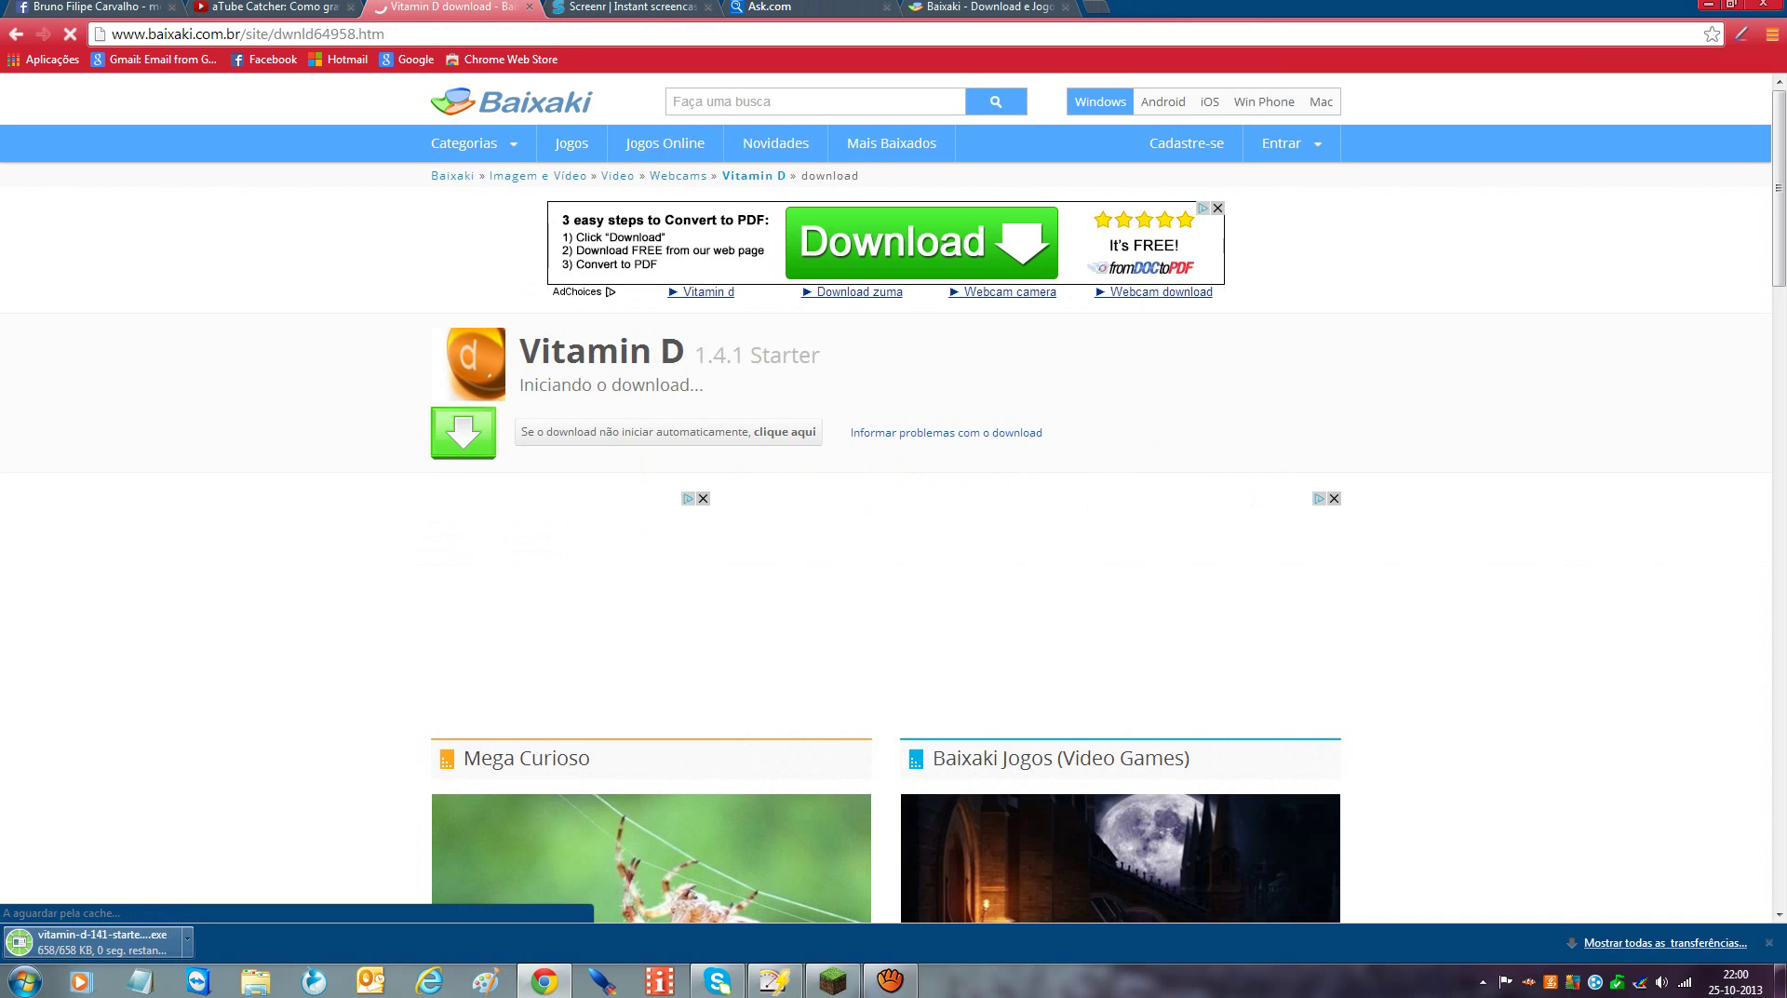
pyautogui.click(93, 941)
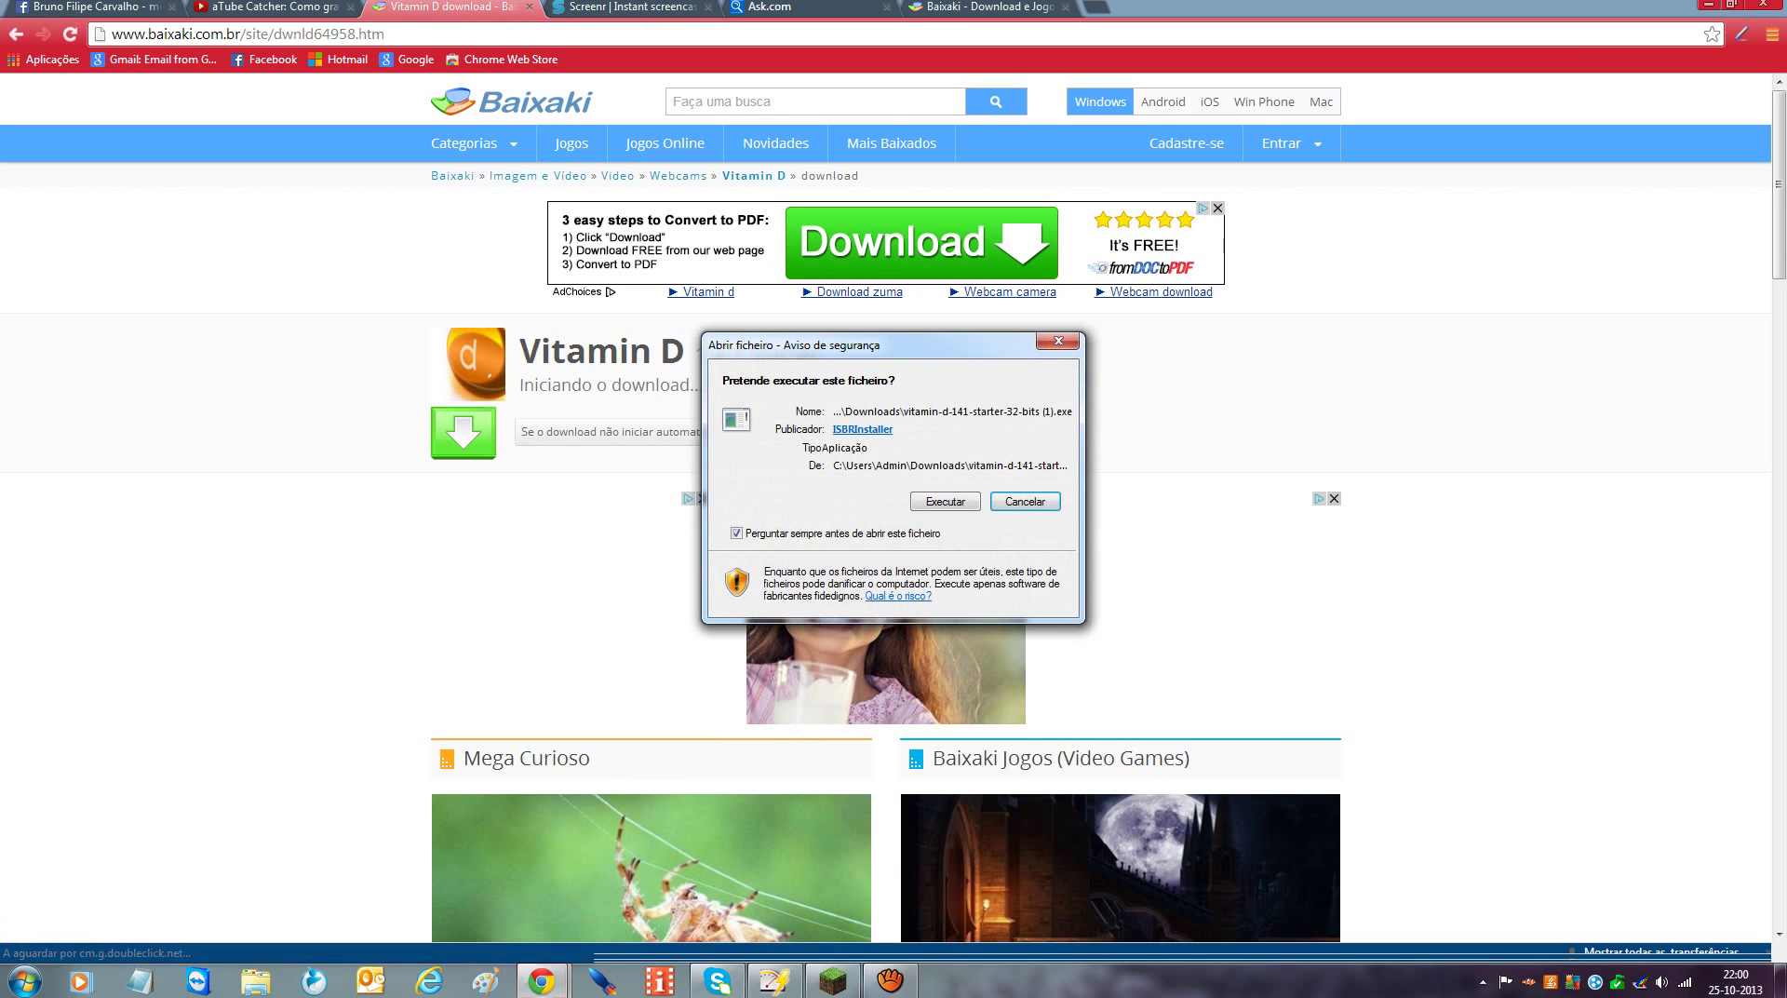
pyautogui.click(942, 499)
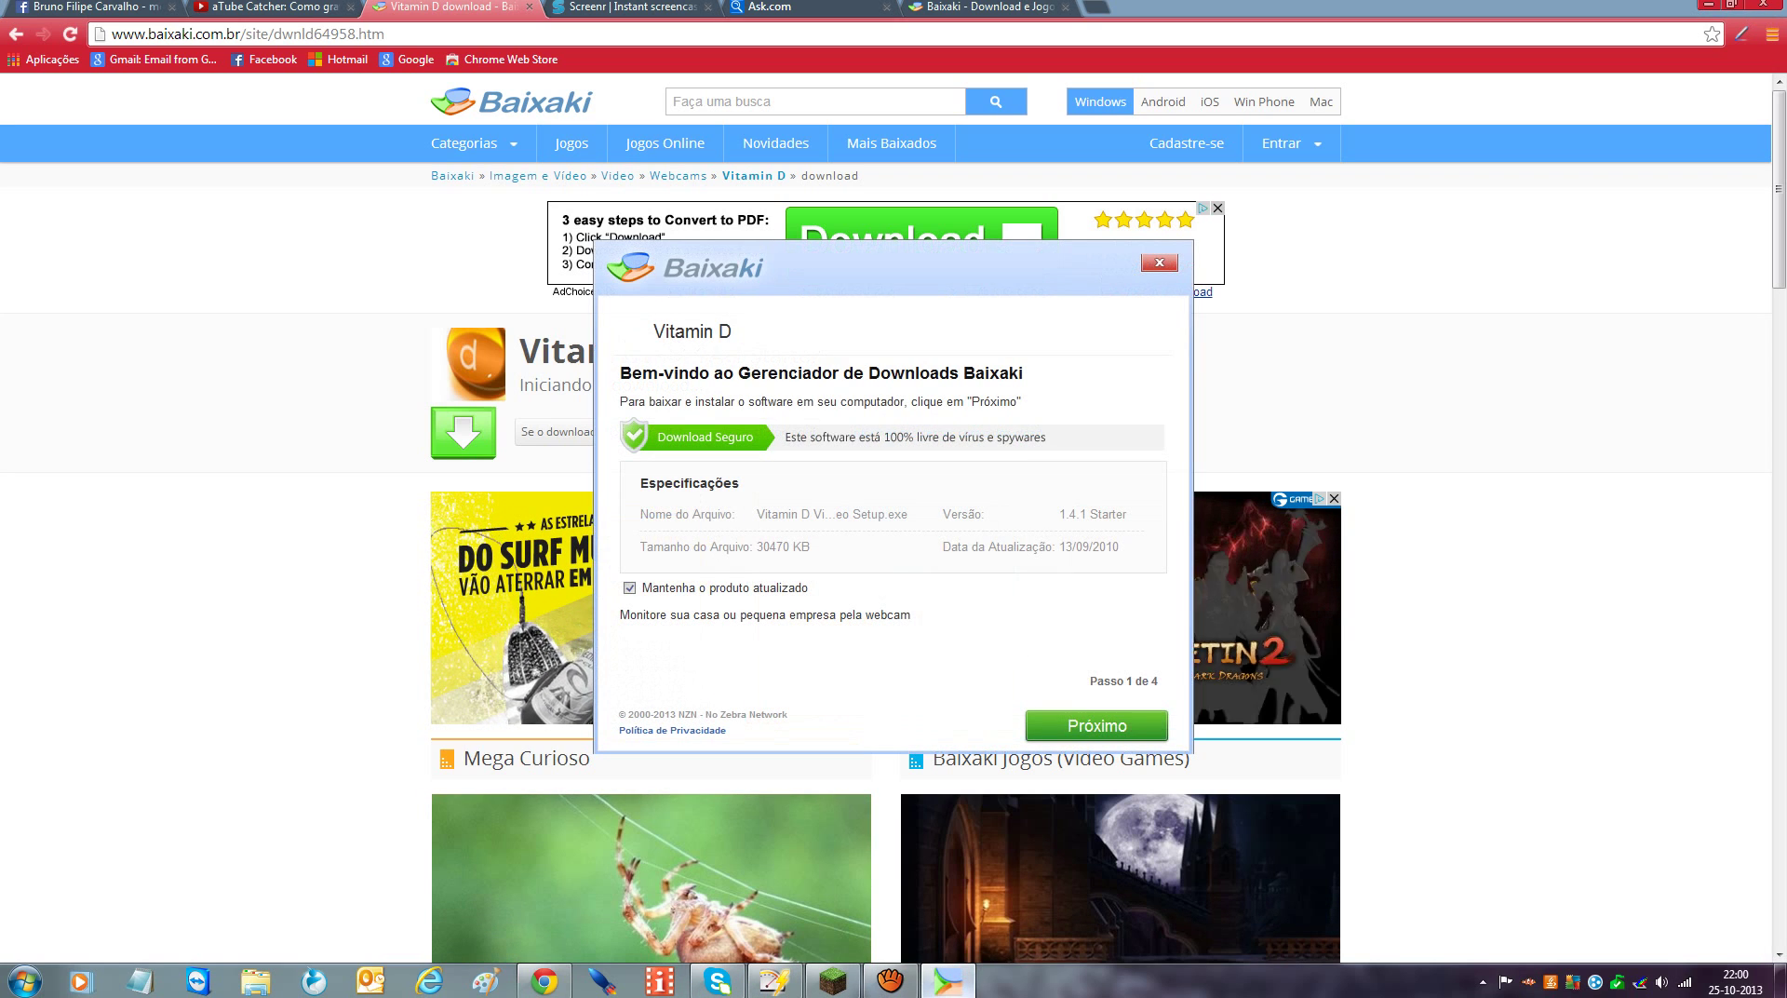
pyautogui.press('Return')
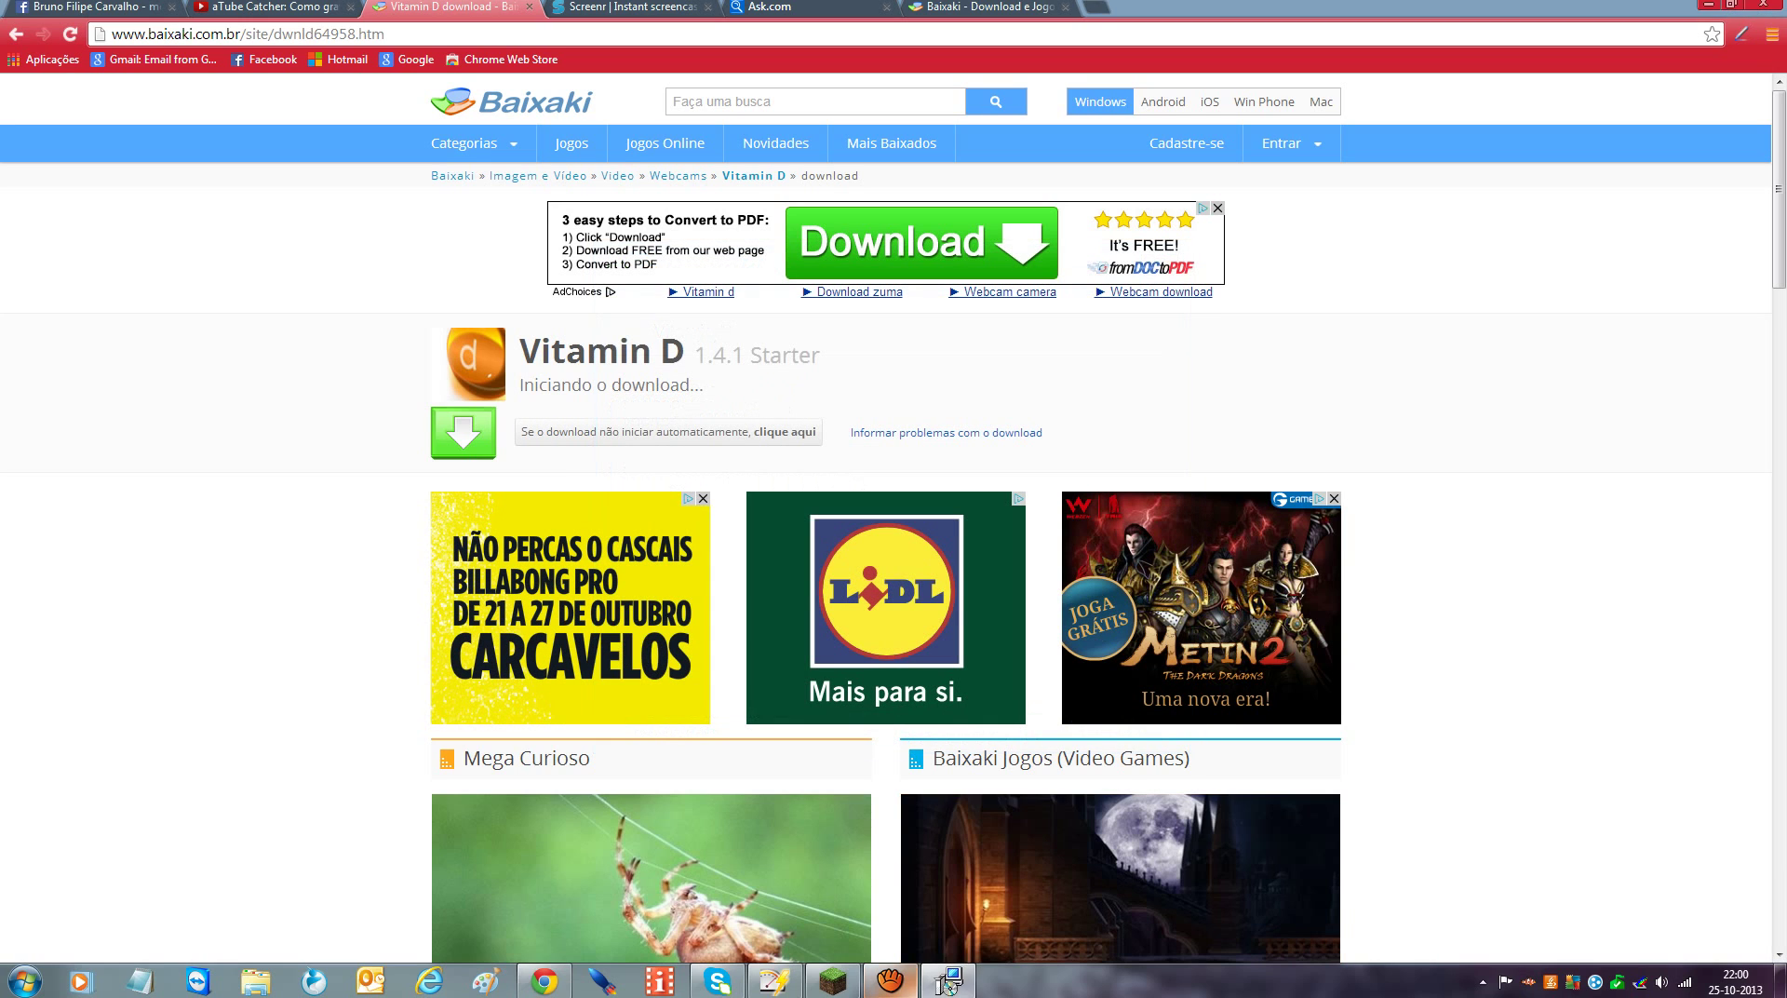
# Install Vitamin D Video, accepting the license agreement and keeping C:\Program Files\Vitamin D Video as the destination
pyautogui.moveTo(944, 983)
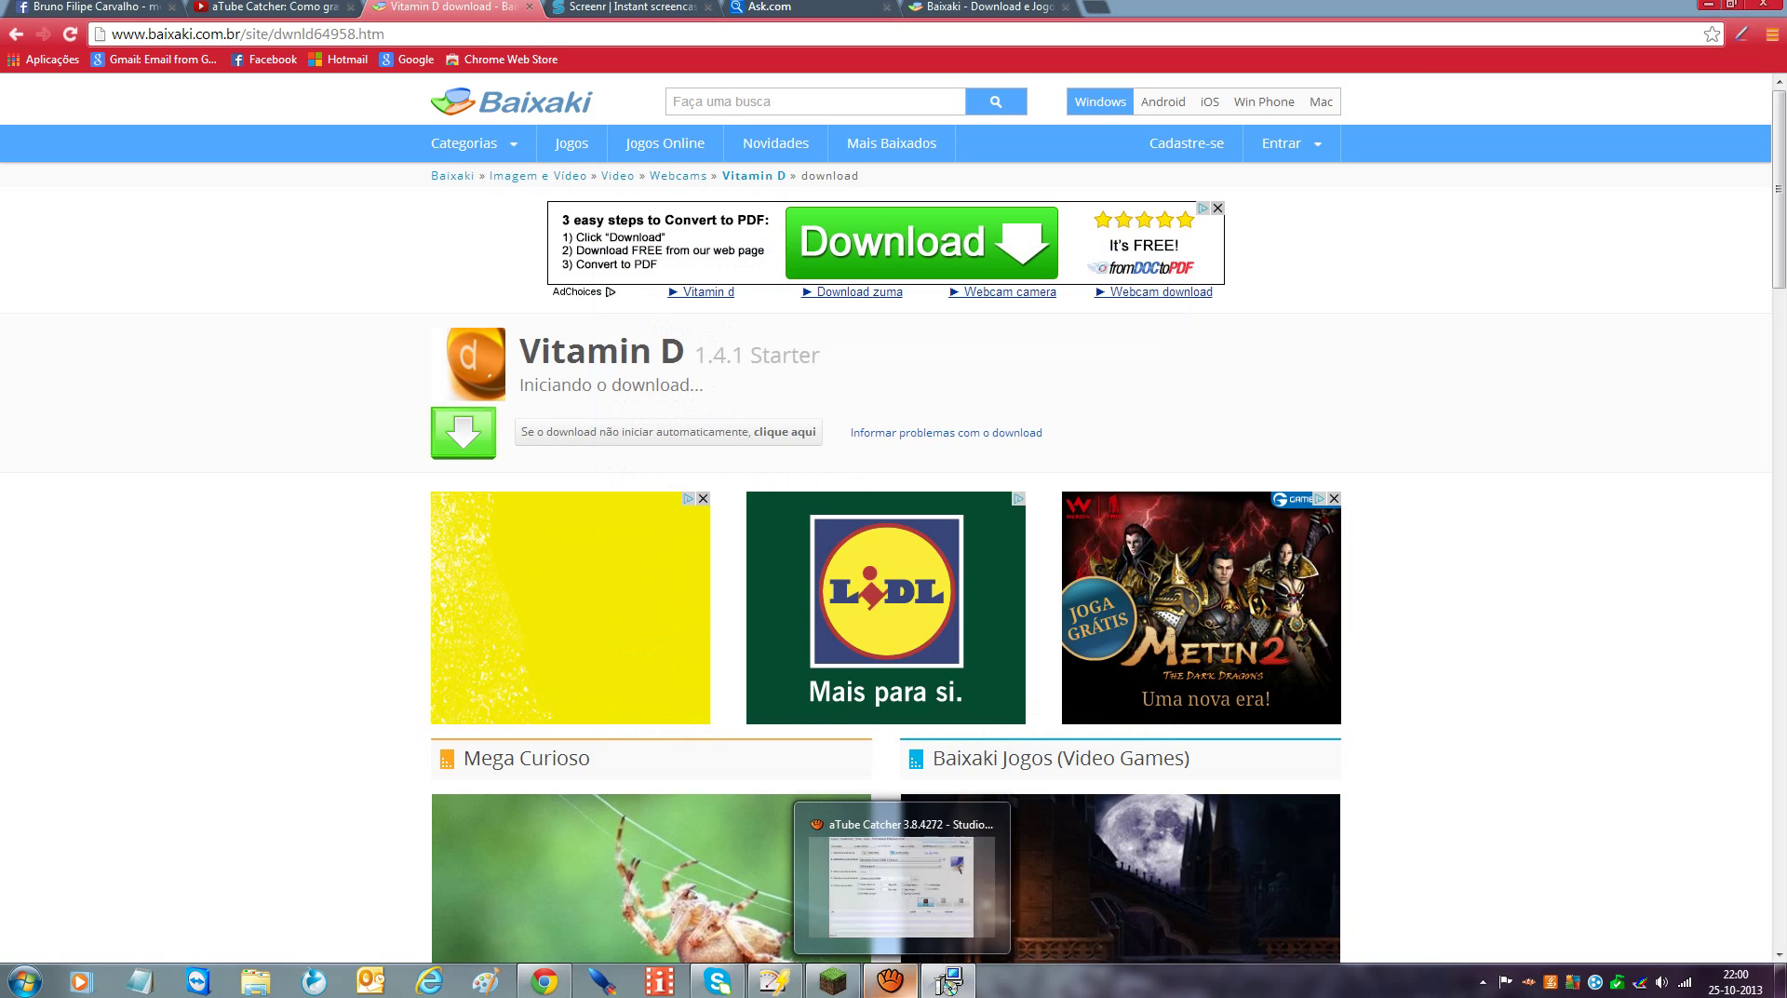
pyautogui.click(946, 983)
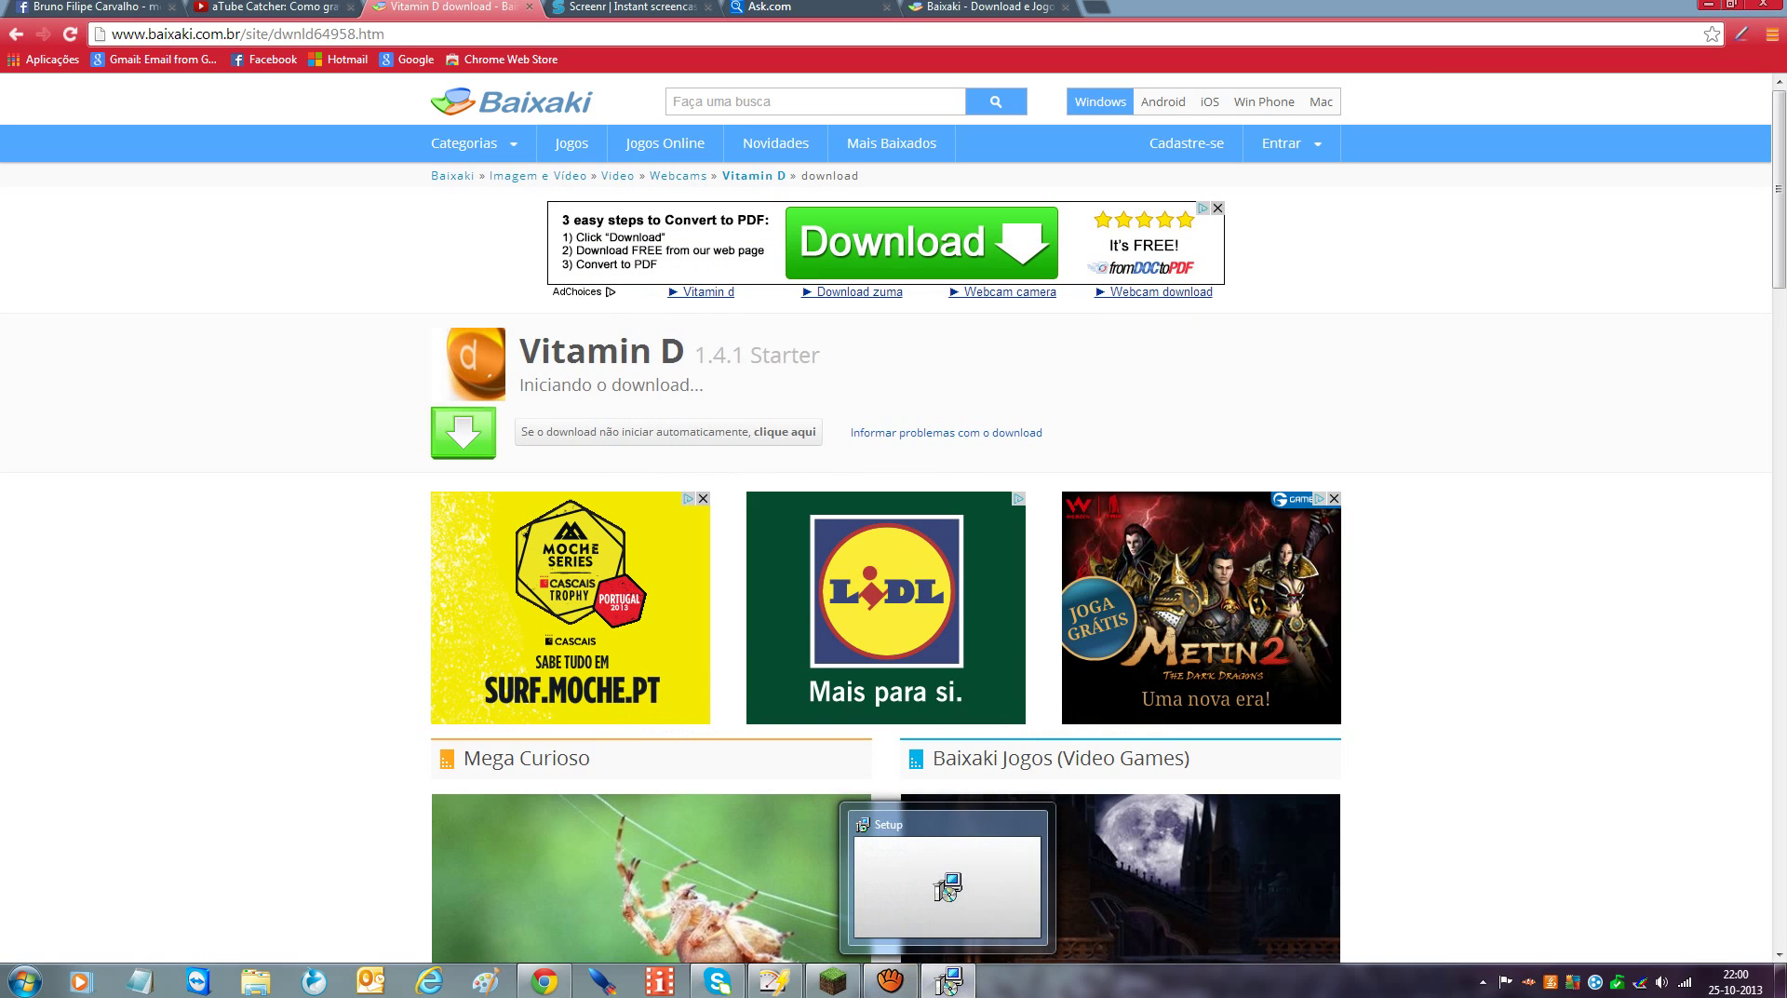
pyautogui.press('Return')
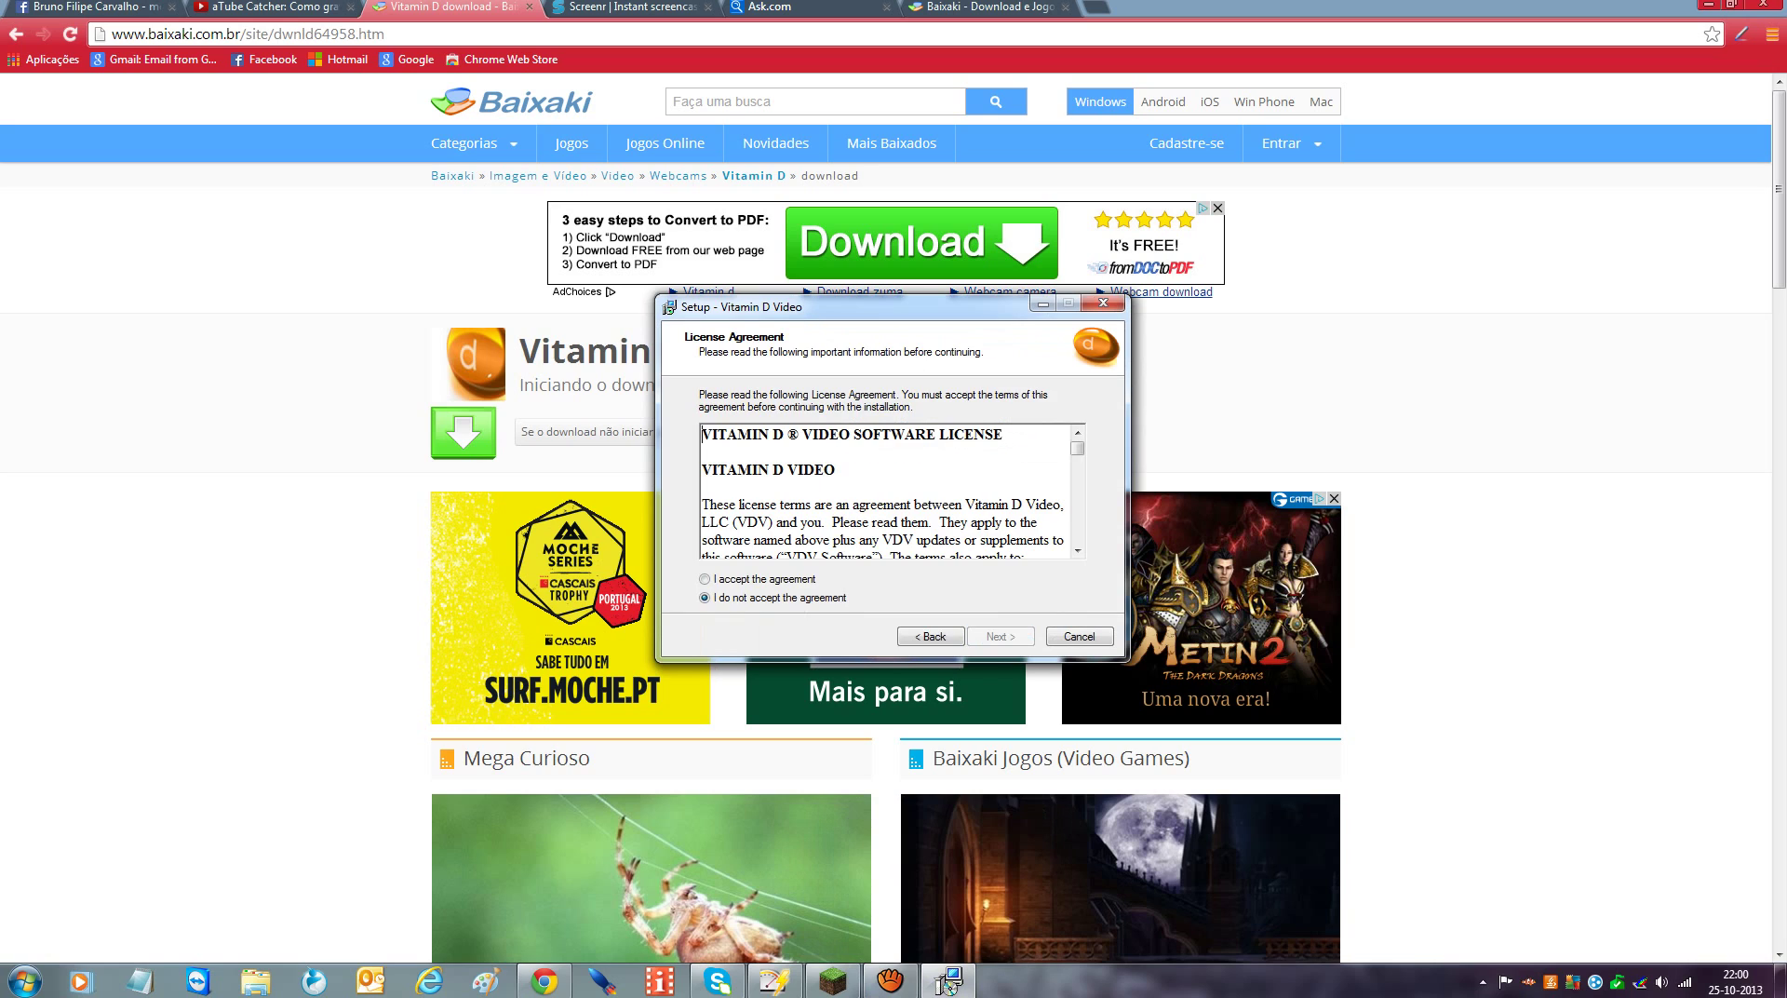
pyautogui.hotkey('alt', 'a')
pyautogui.press('Return')
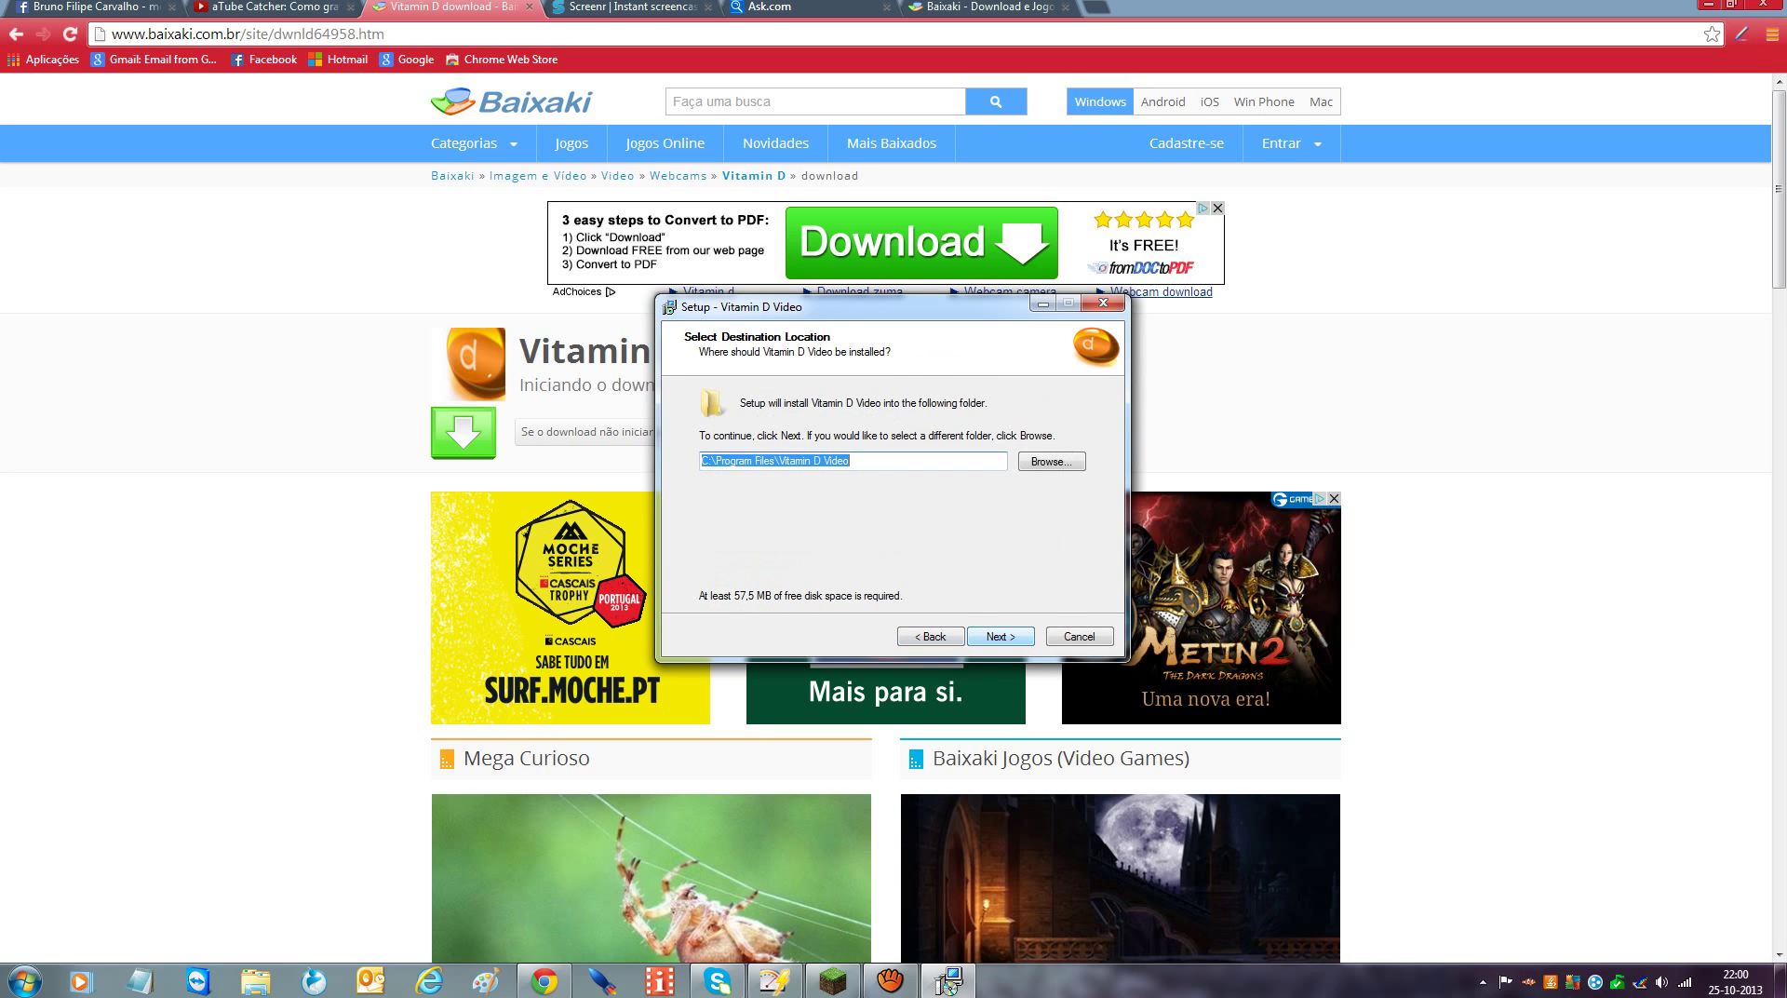
pyautogui.press('End')
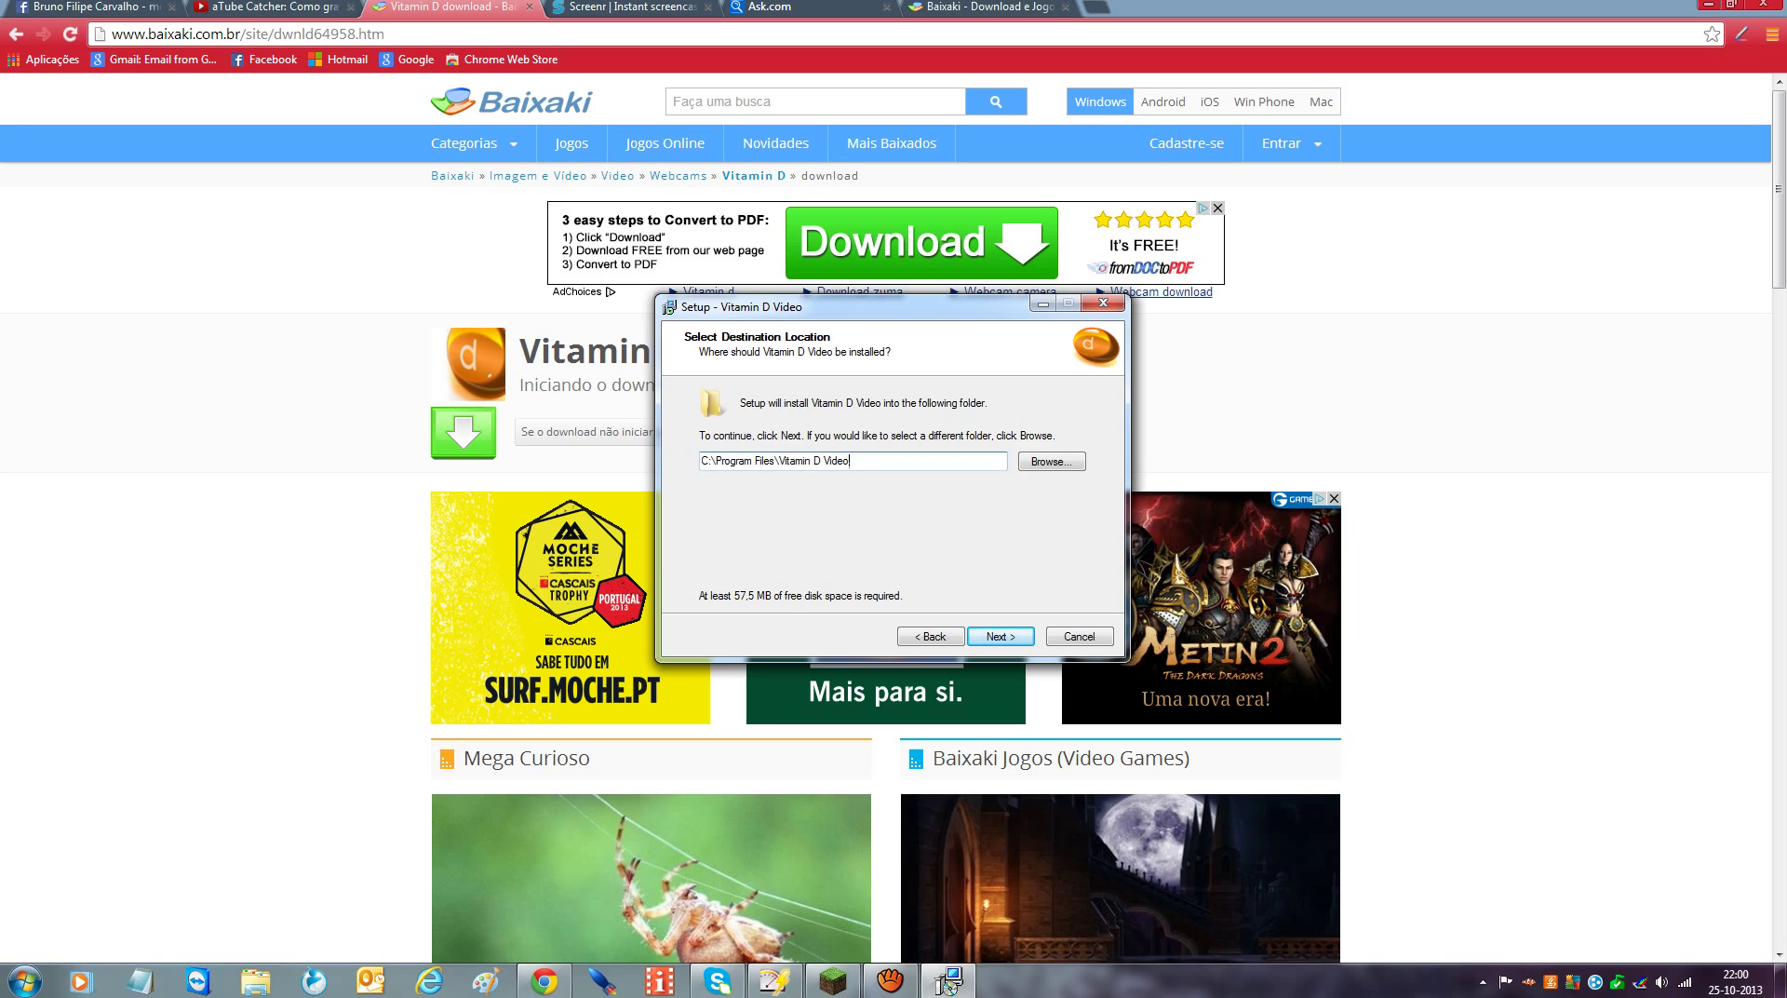
pyautogui.press('Return')
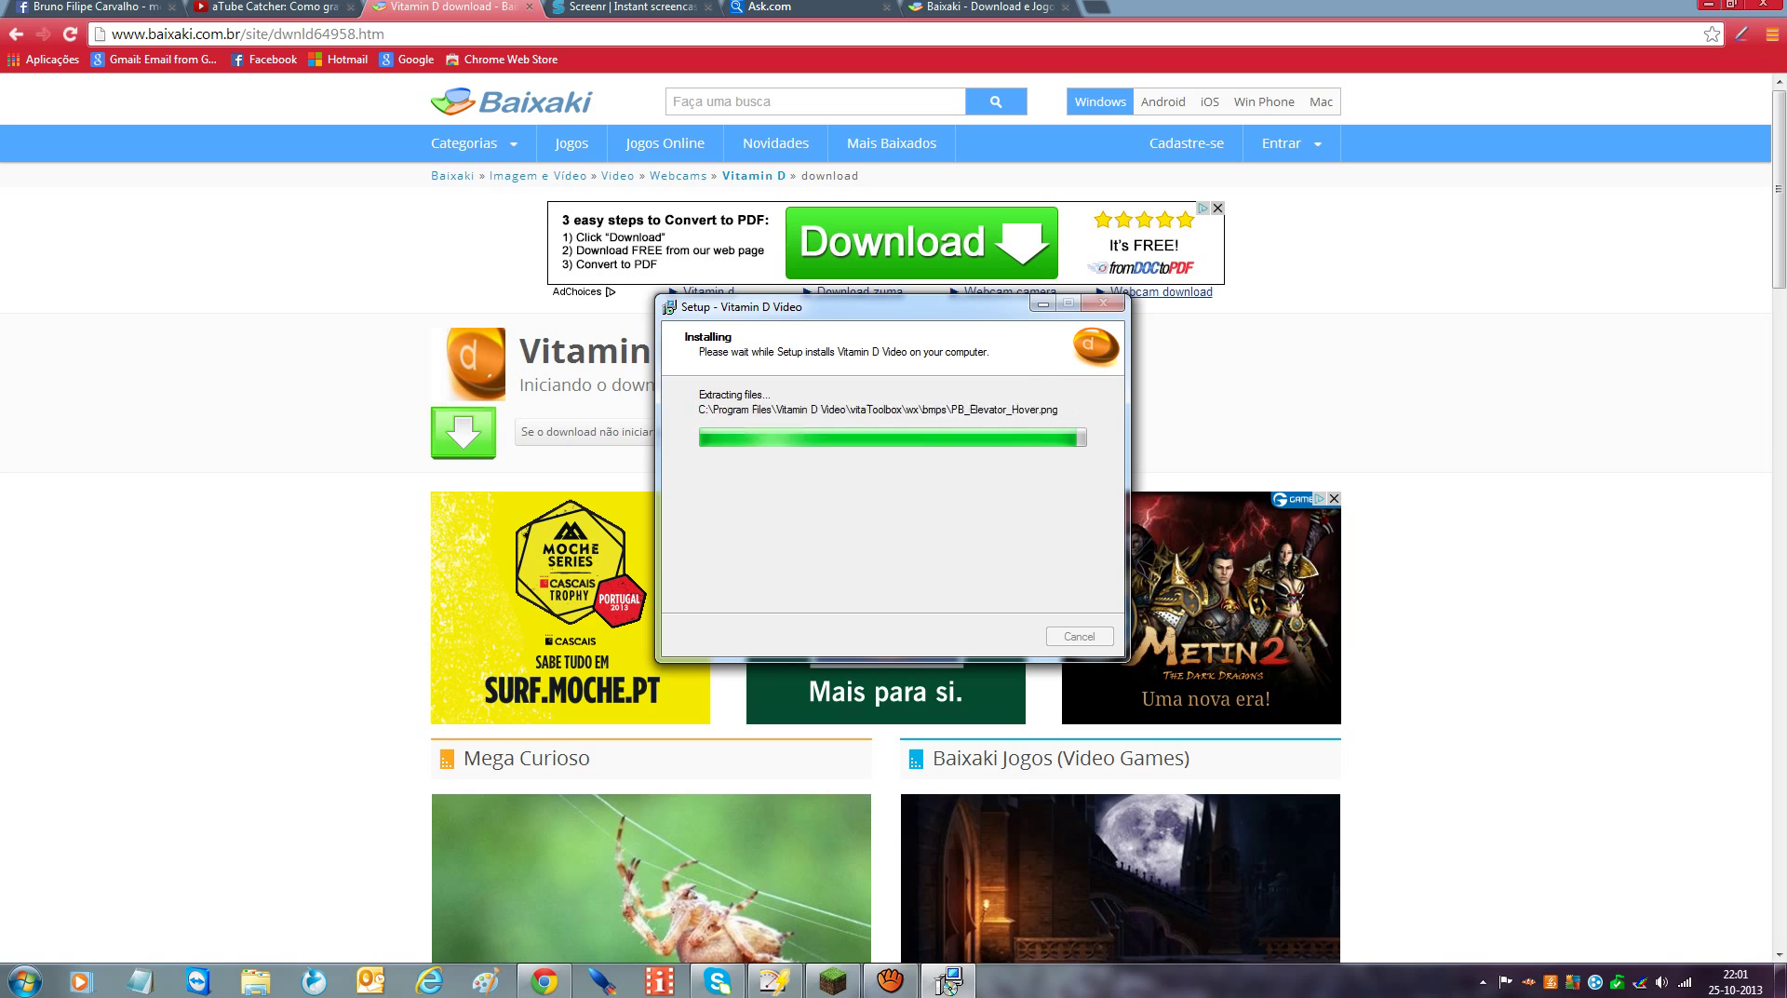
pyautogui.press('Return')
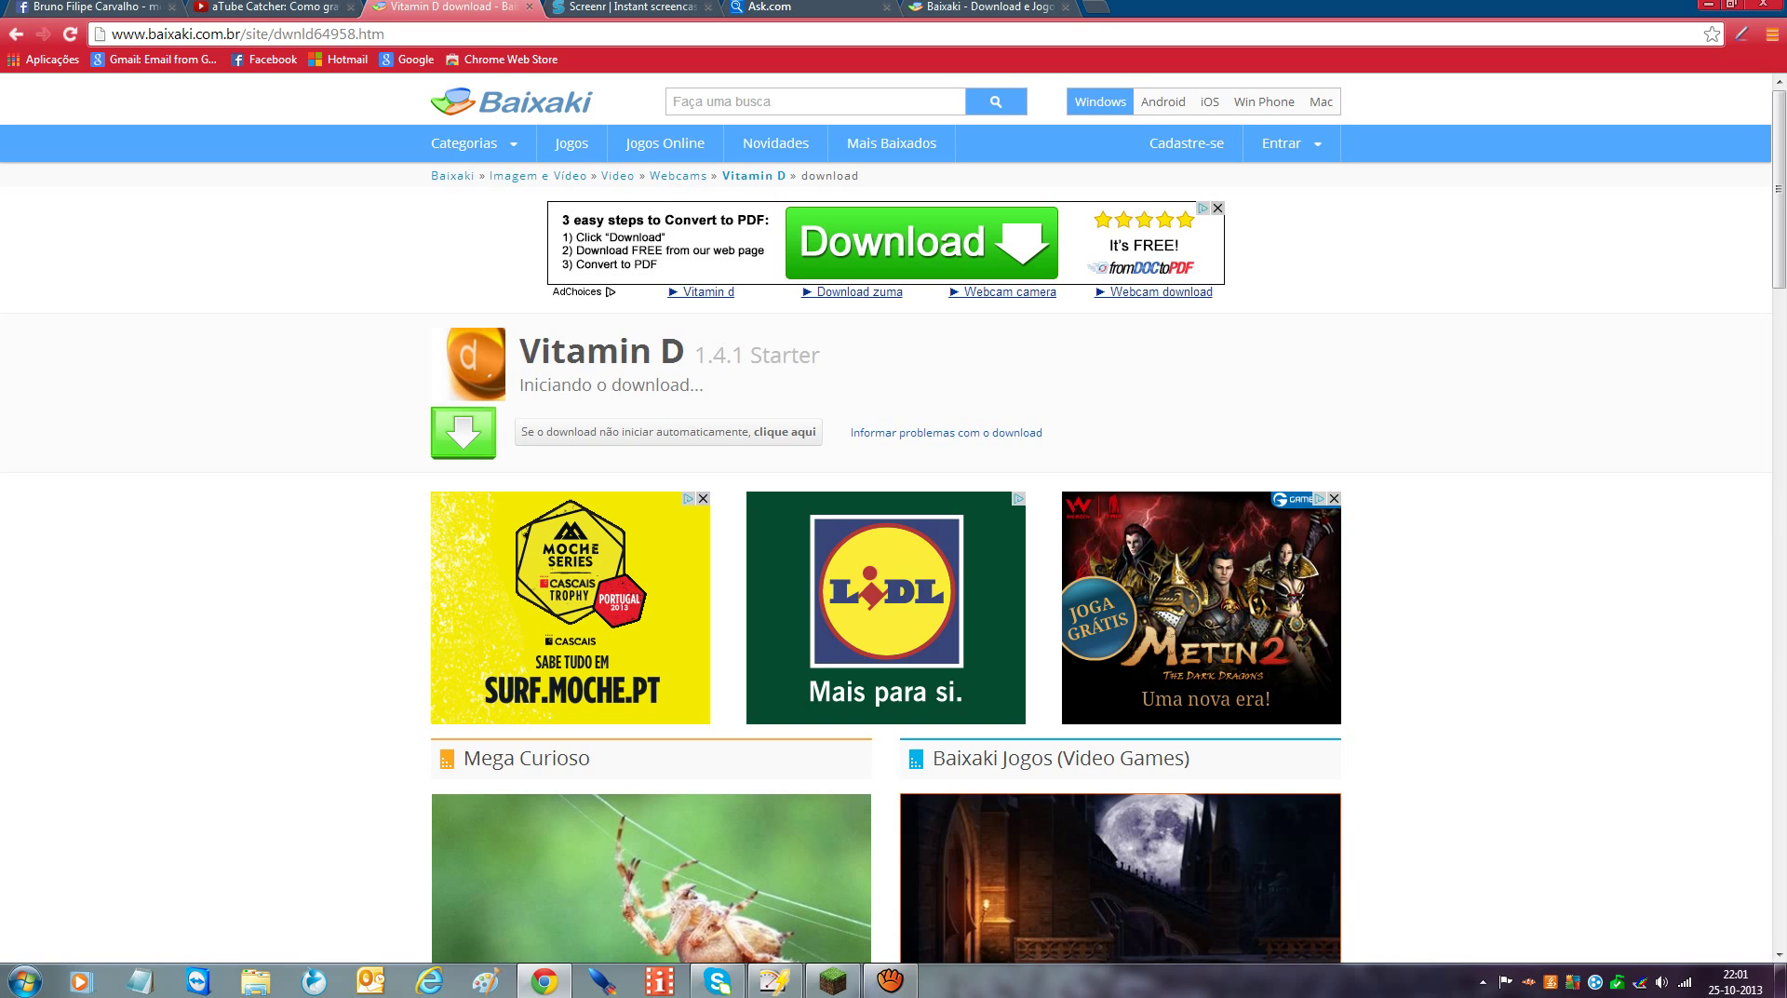
# Minimize the browser and remove the Quarto ( meu ) camera in Vitamin D Video without deleting its recorded videos
pyautogui.click(1708, 4)
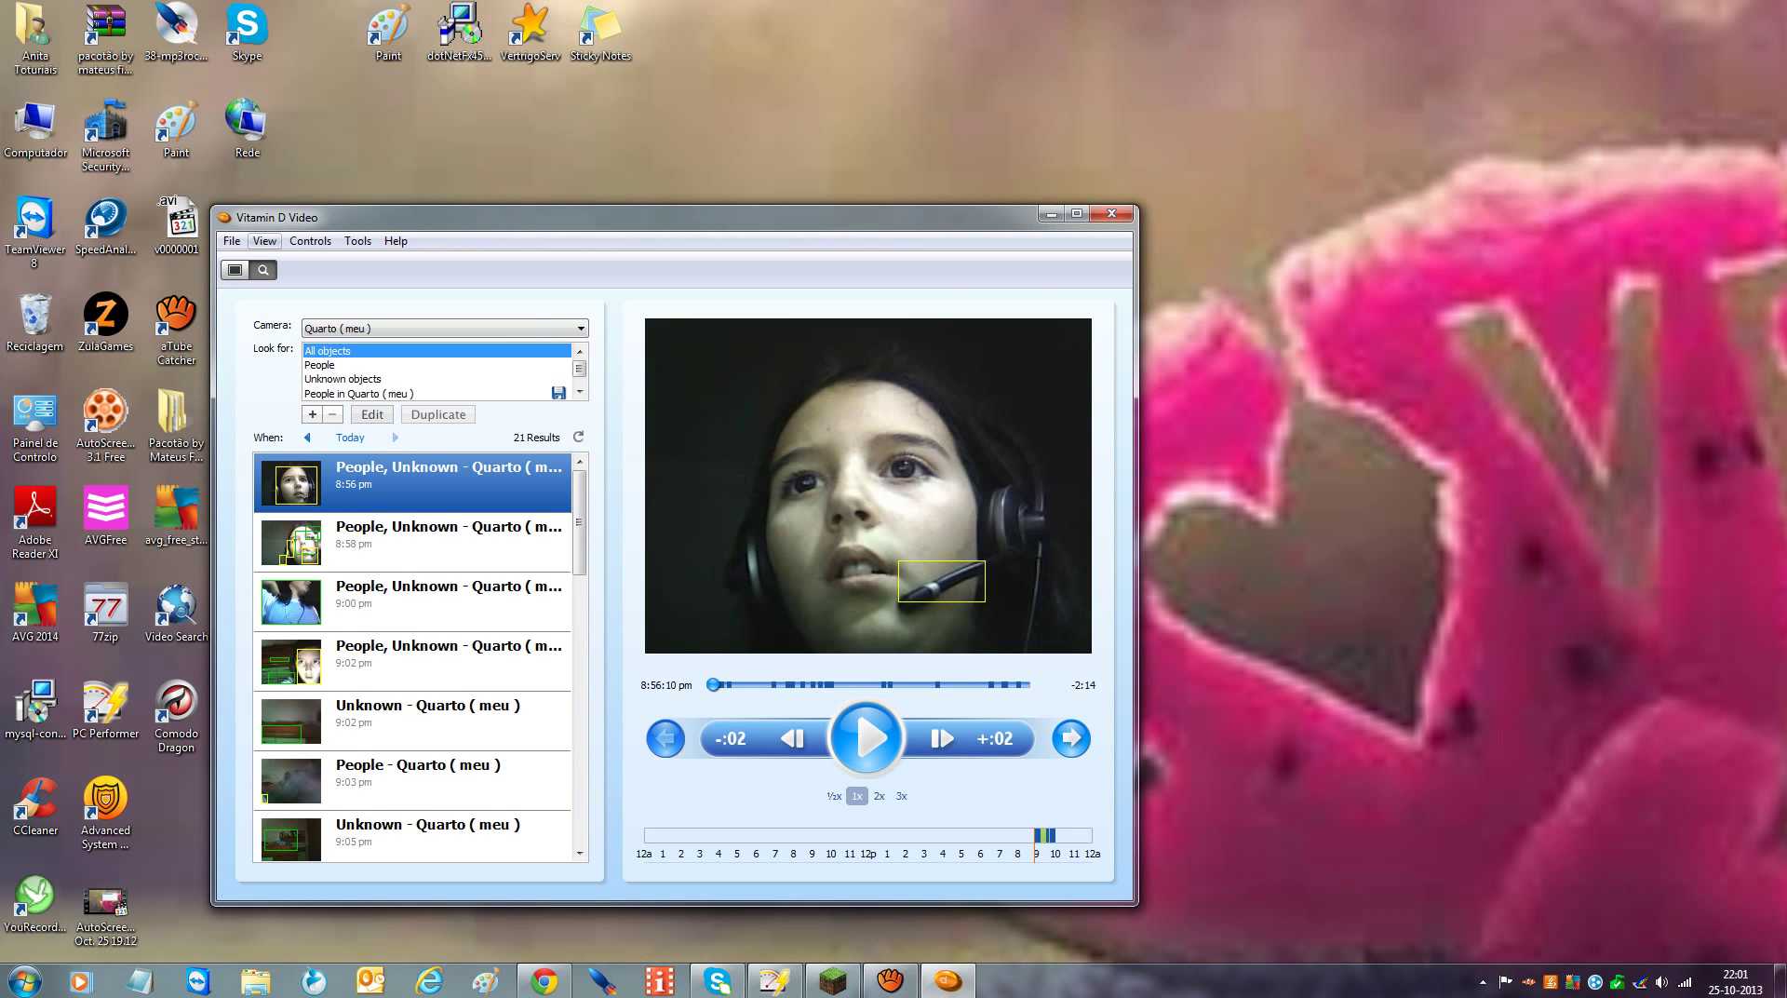
pyautogui.click(264, 240)
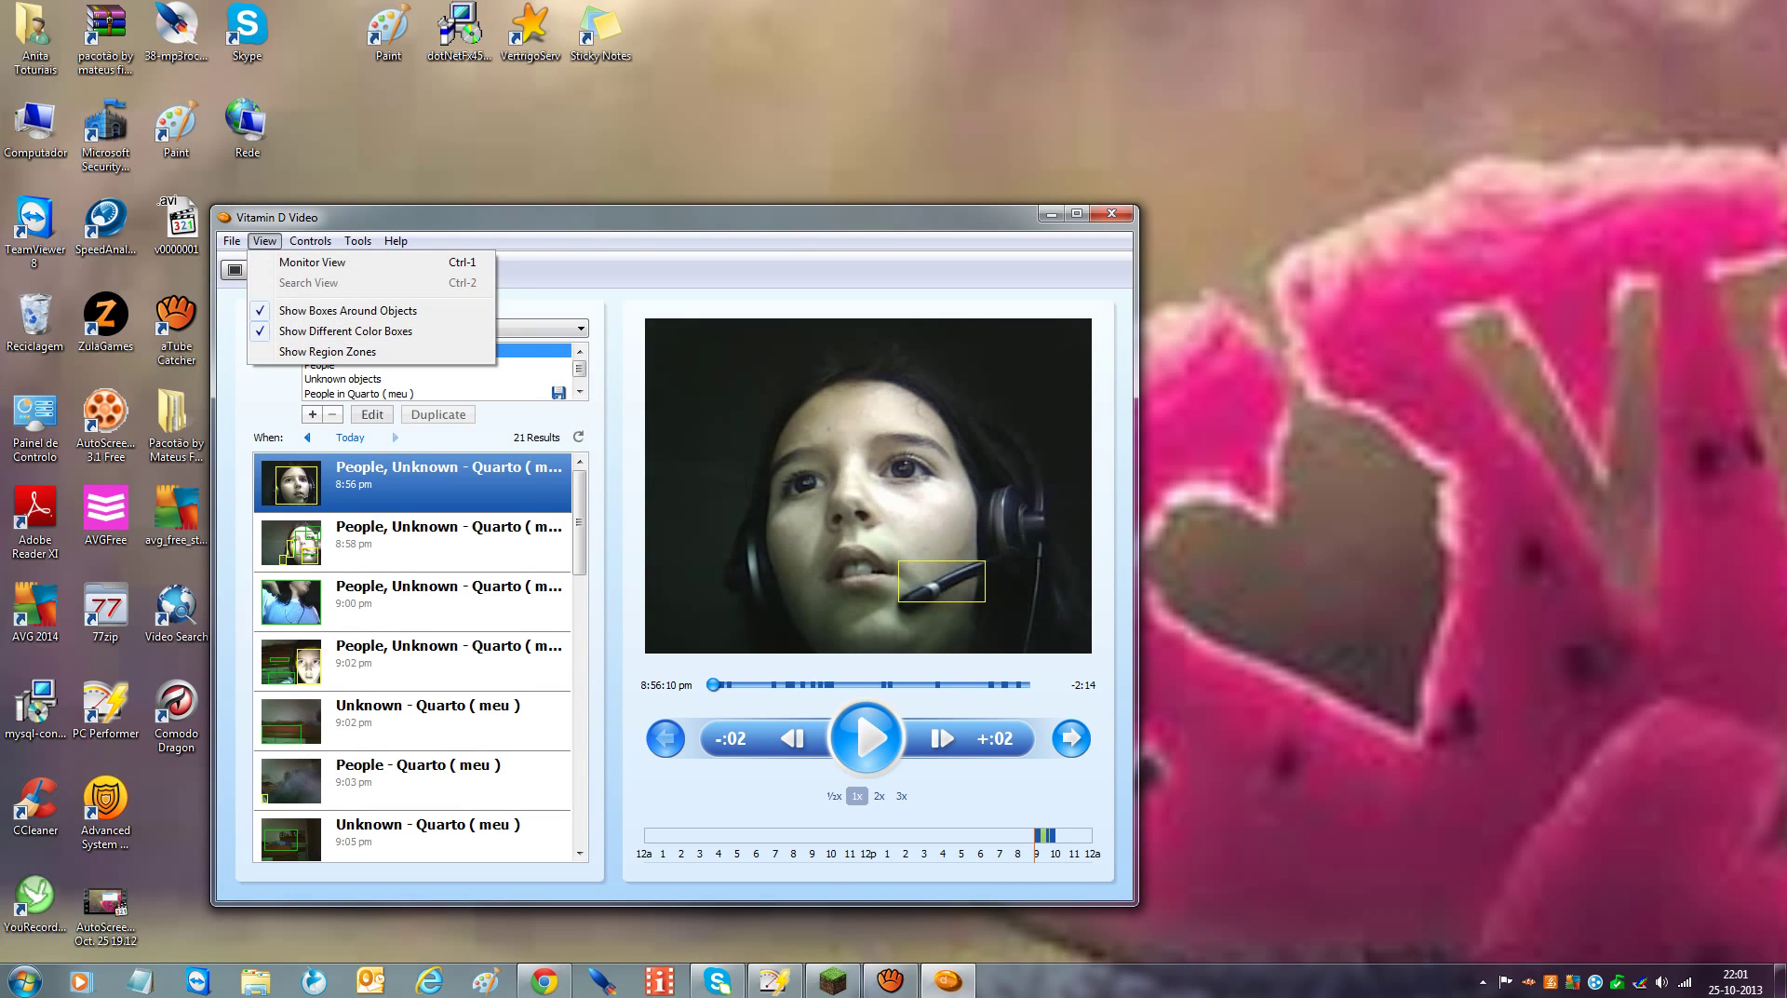
pyautogui.press('Right')
pyautogui.press('Right')
pyautogui.press('Right')
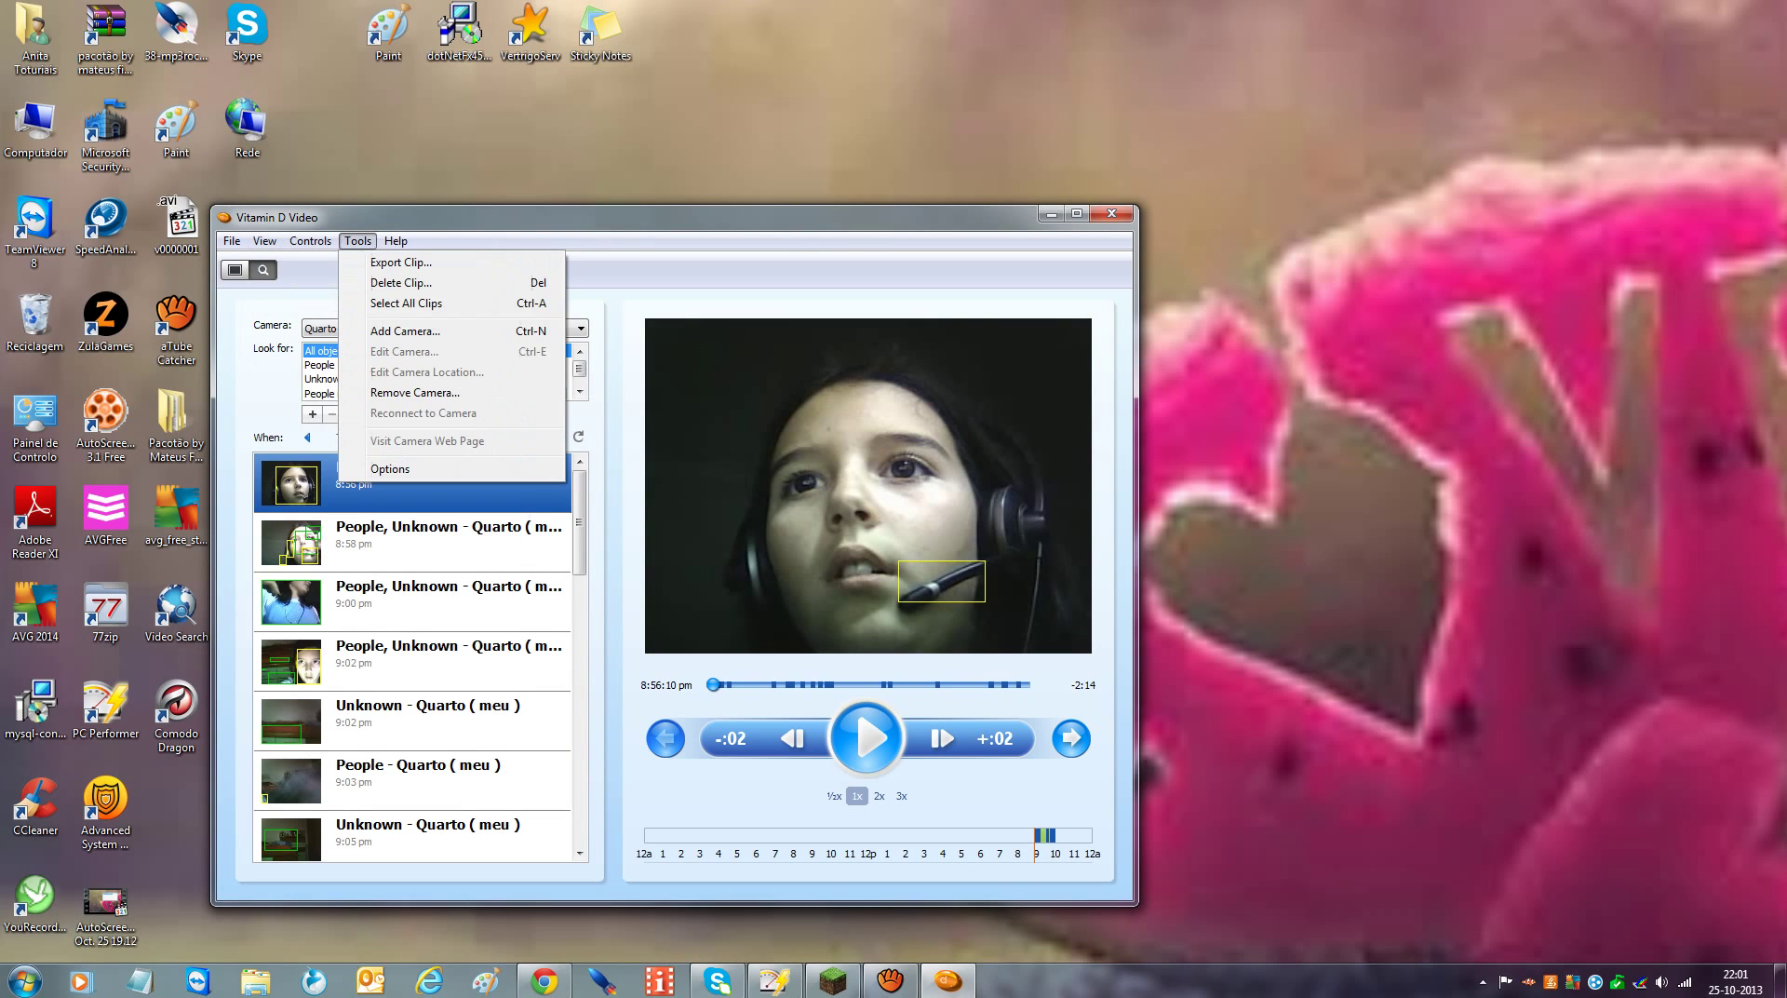
pyautogui.press('Left')
pyautogui.press('Down')
pyautogui.press('Down')
pyautogui.press('Down')
pyautogui.press('Down')
pyautogui.press('Down')
pyautogui.press('Down')
pyautogui.press('Down')
pyautogui.press('Return')
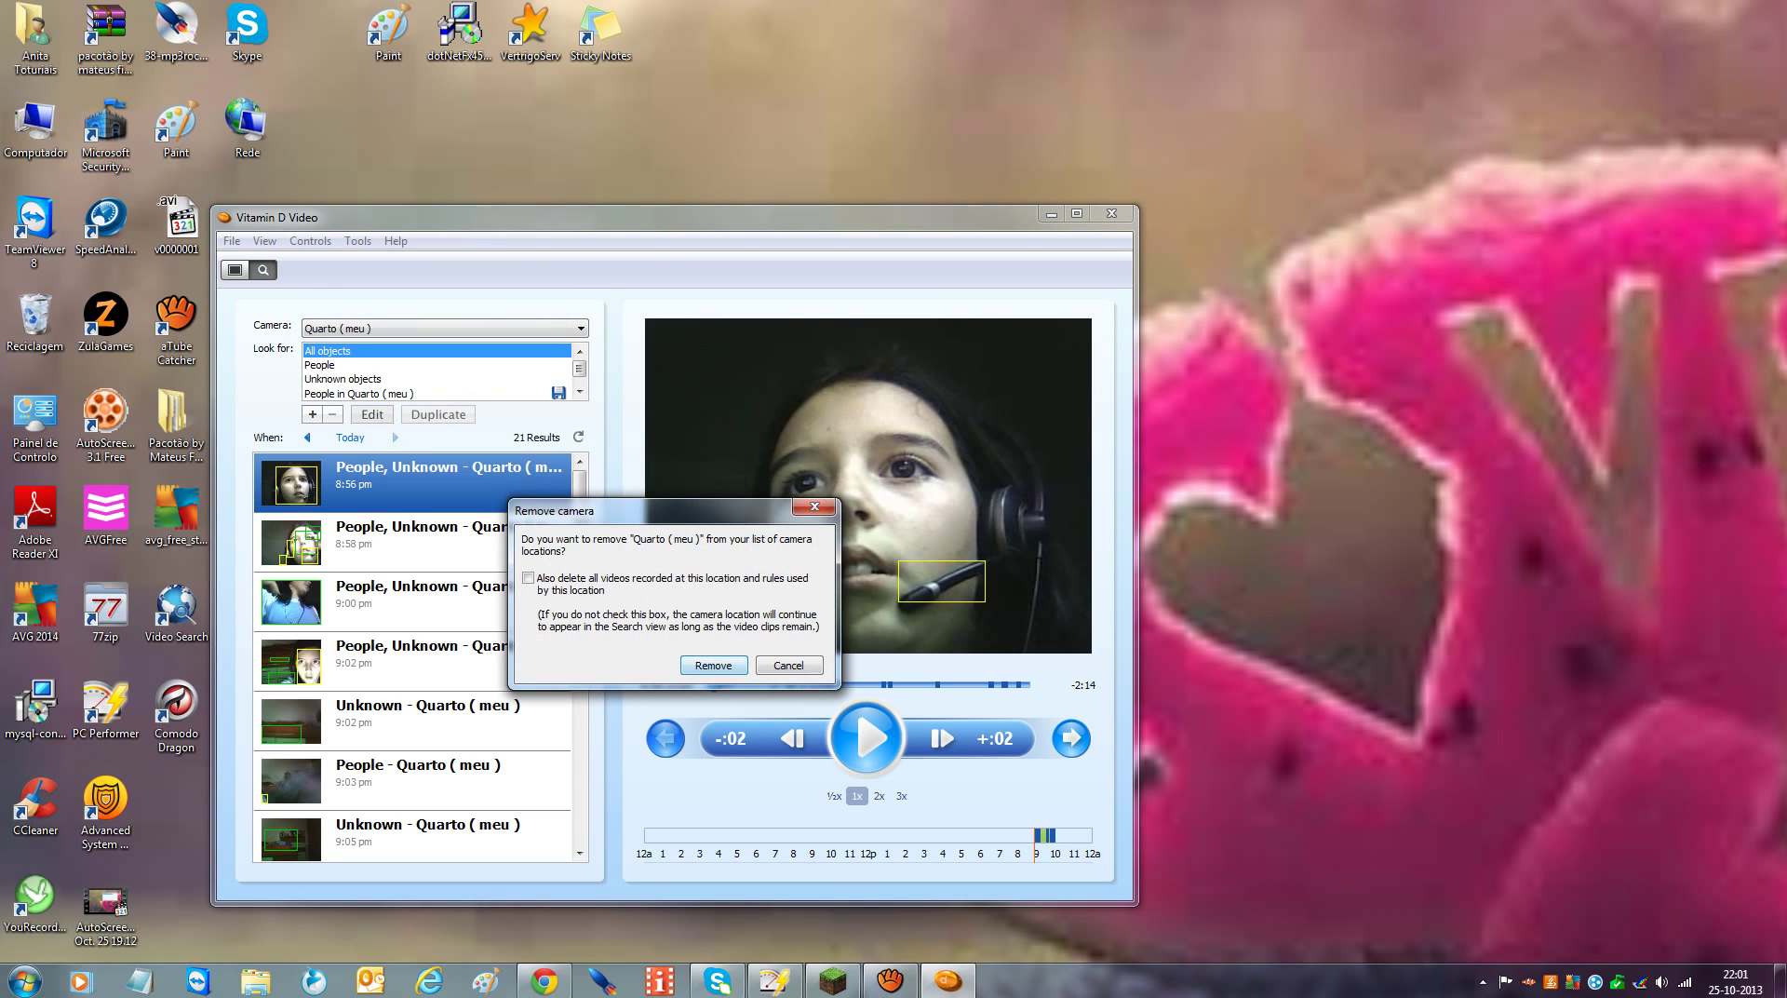
pyautogui.press('Return')
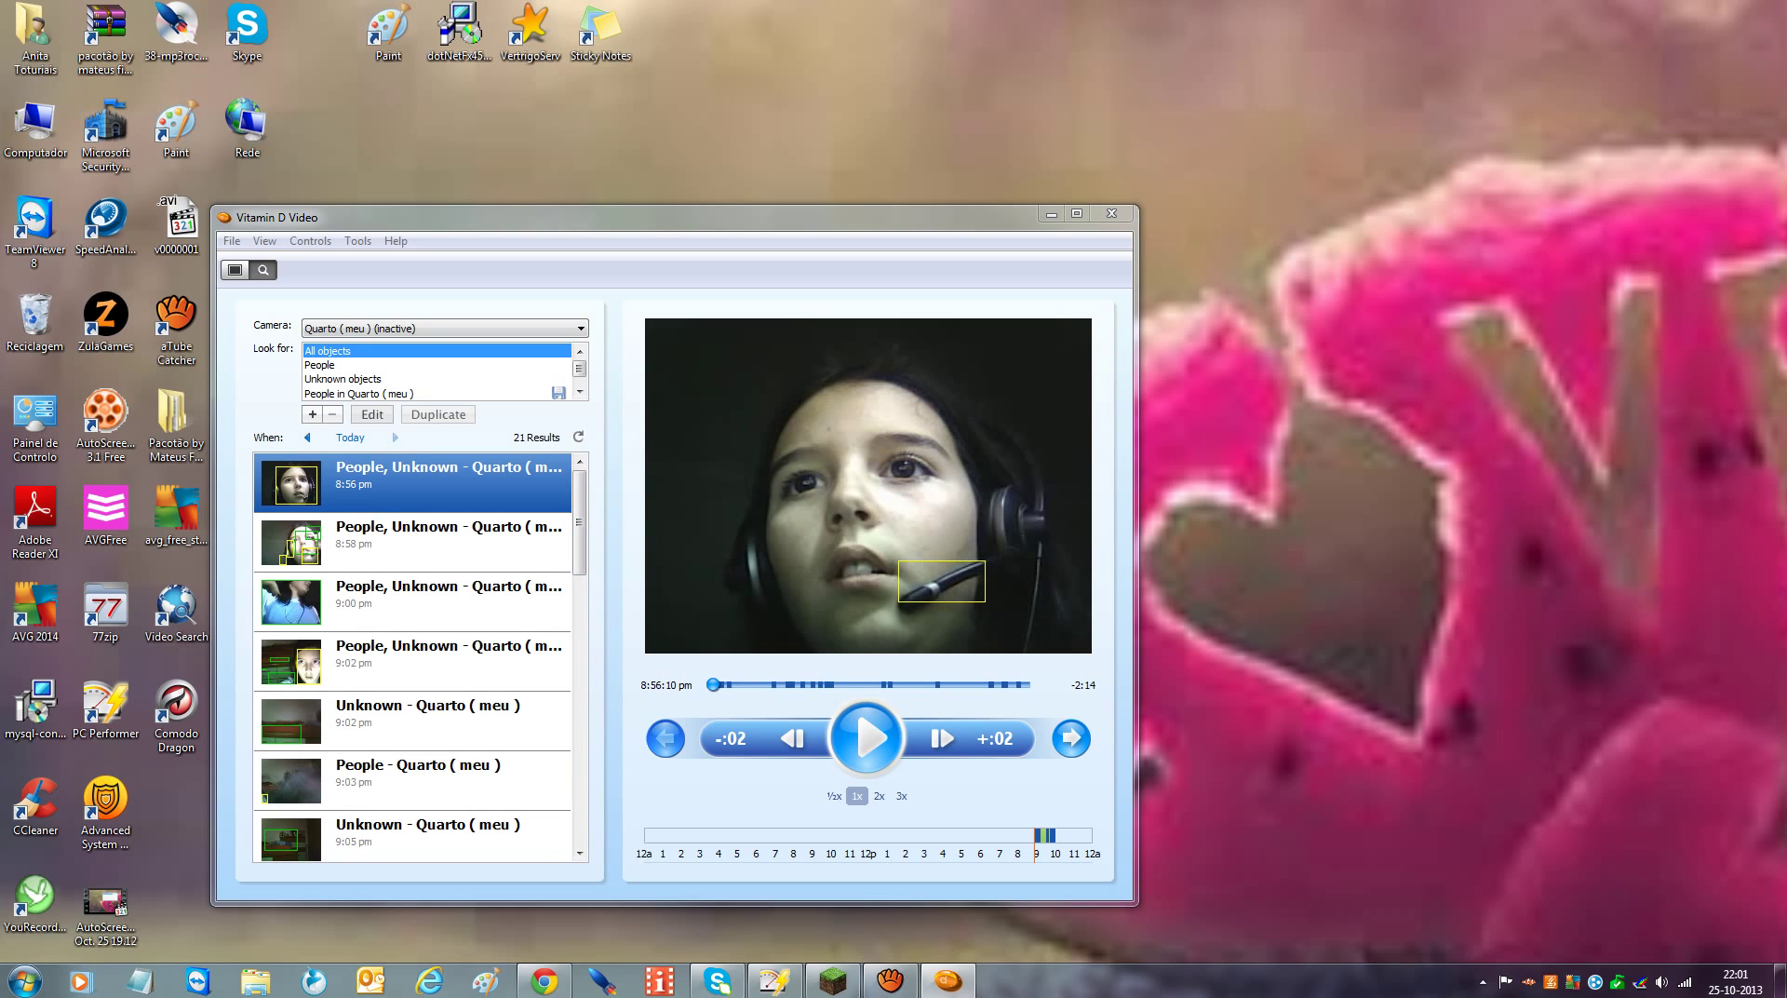
# Begin adding a camera of type USB, built-in, or other webcam, choose Venus USB2.0 Camera, and accept the connection test
pyautogui.click(947, 980)
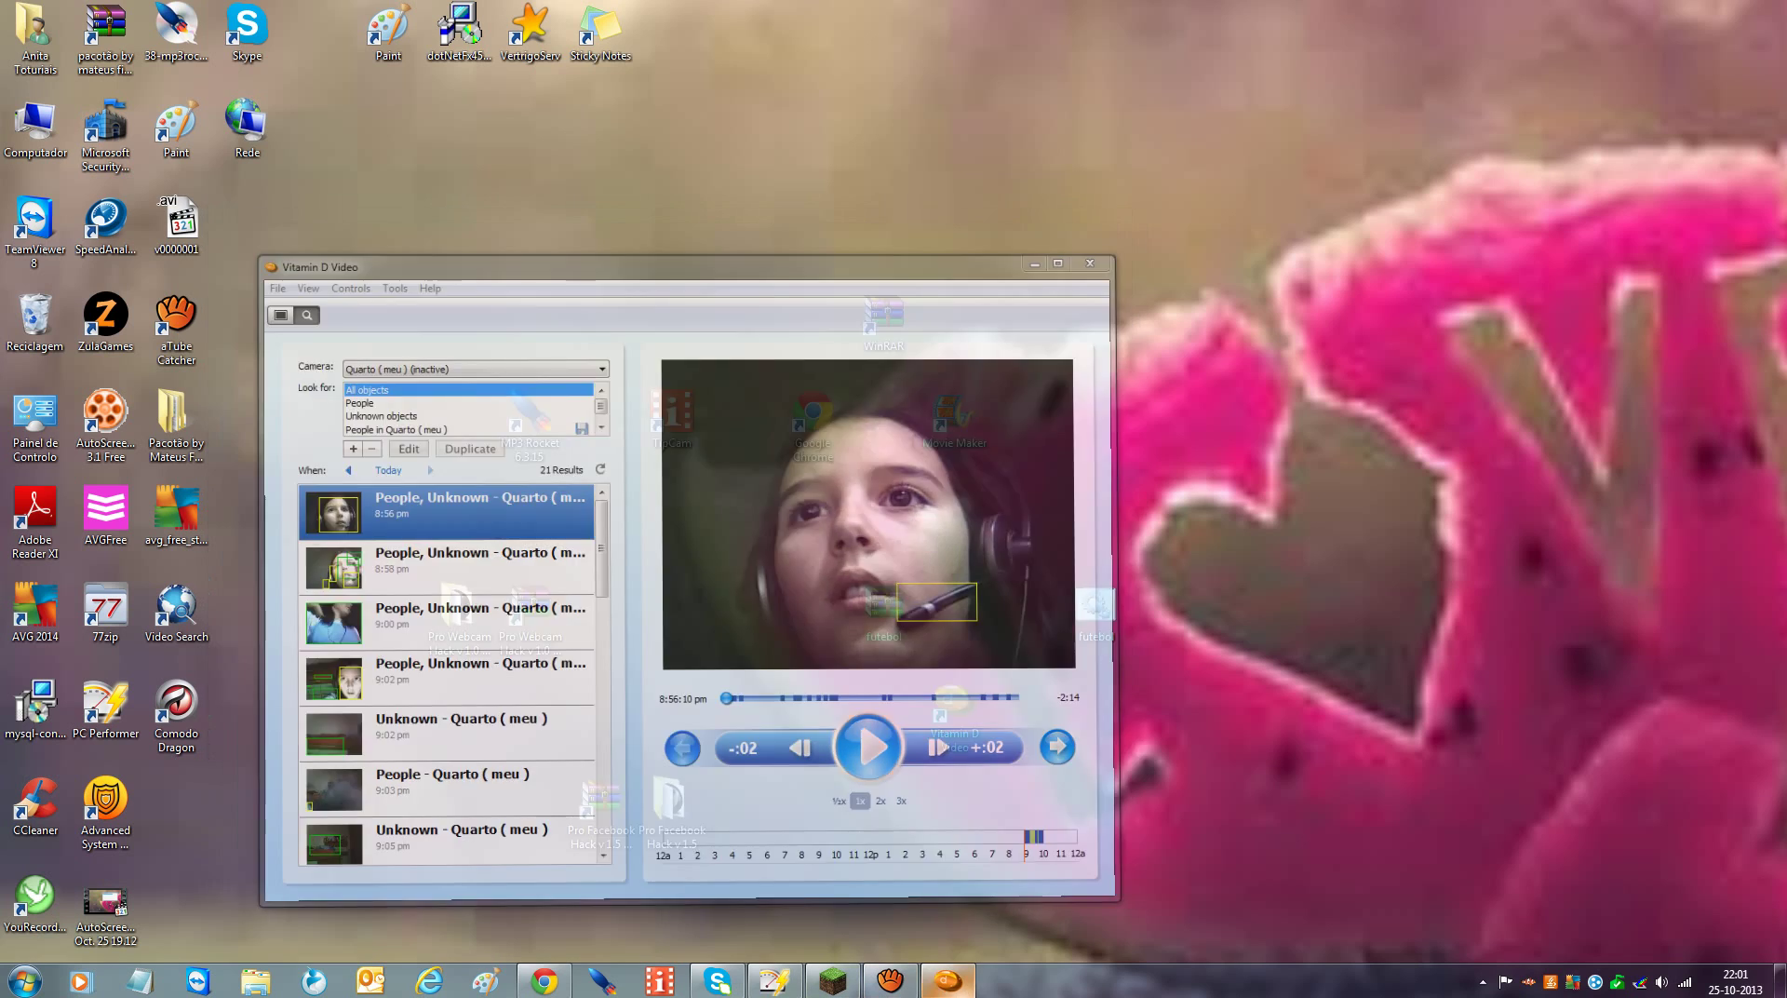
pyautogui.click(947, 980)
pyautogui.click(310, 240)
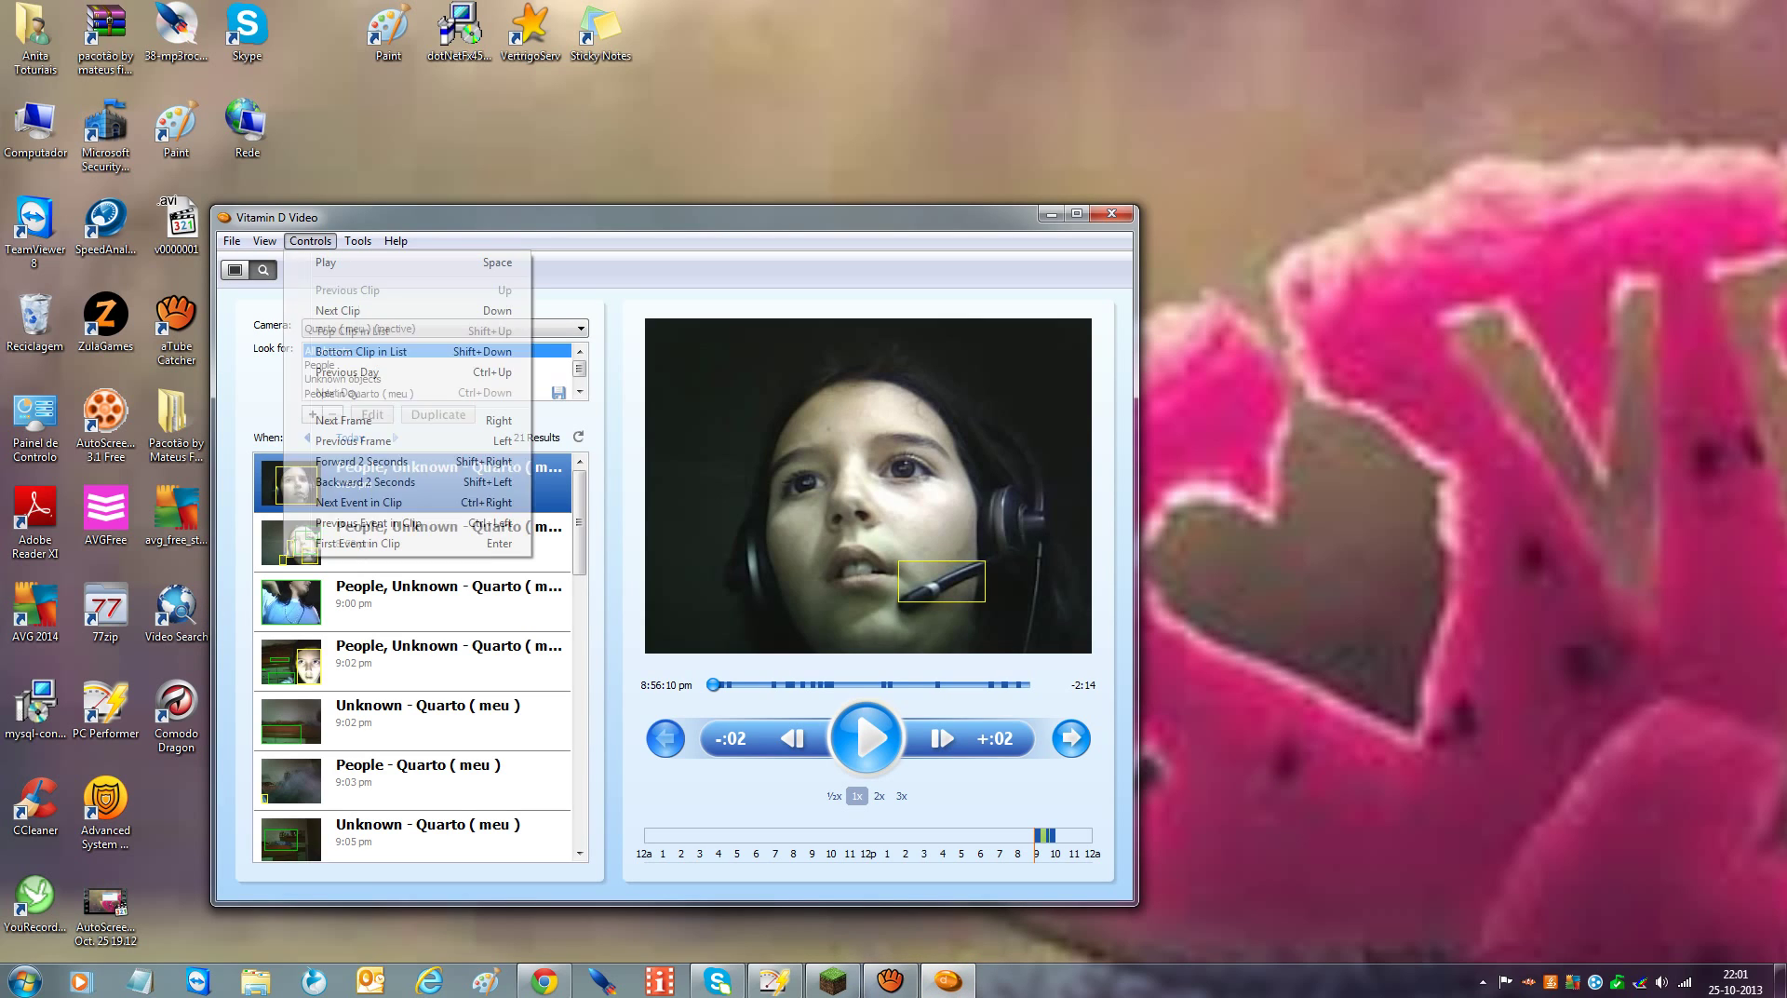
pyautogui.press('Right')
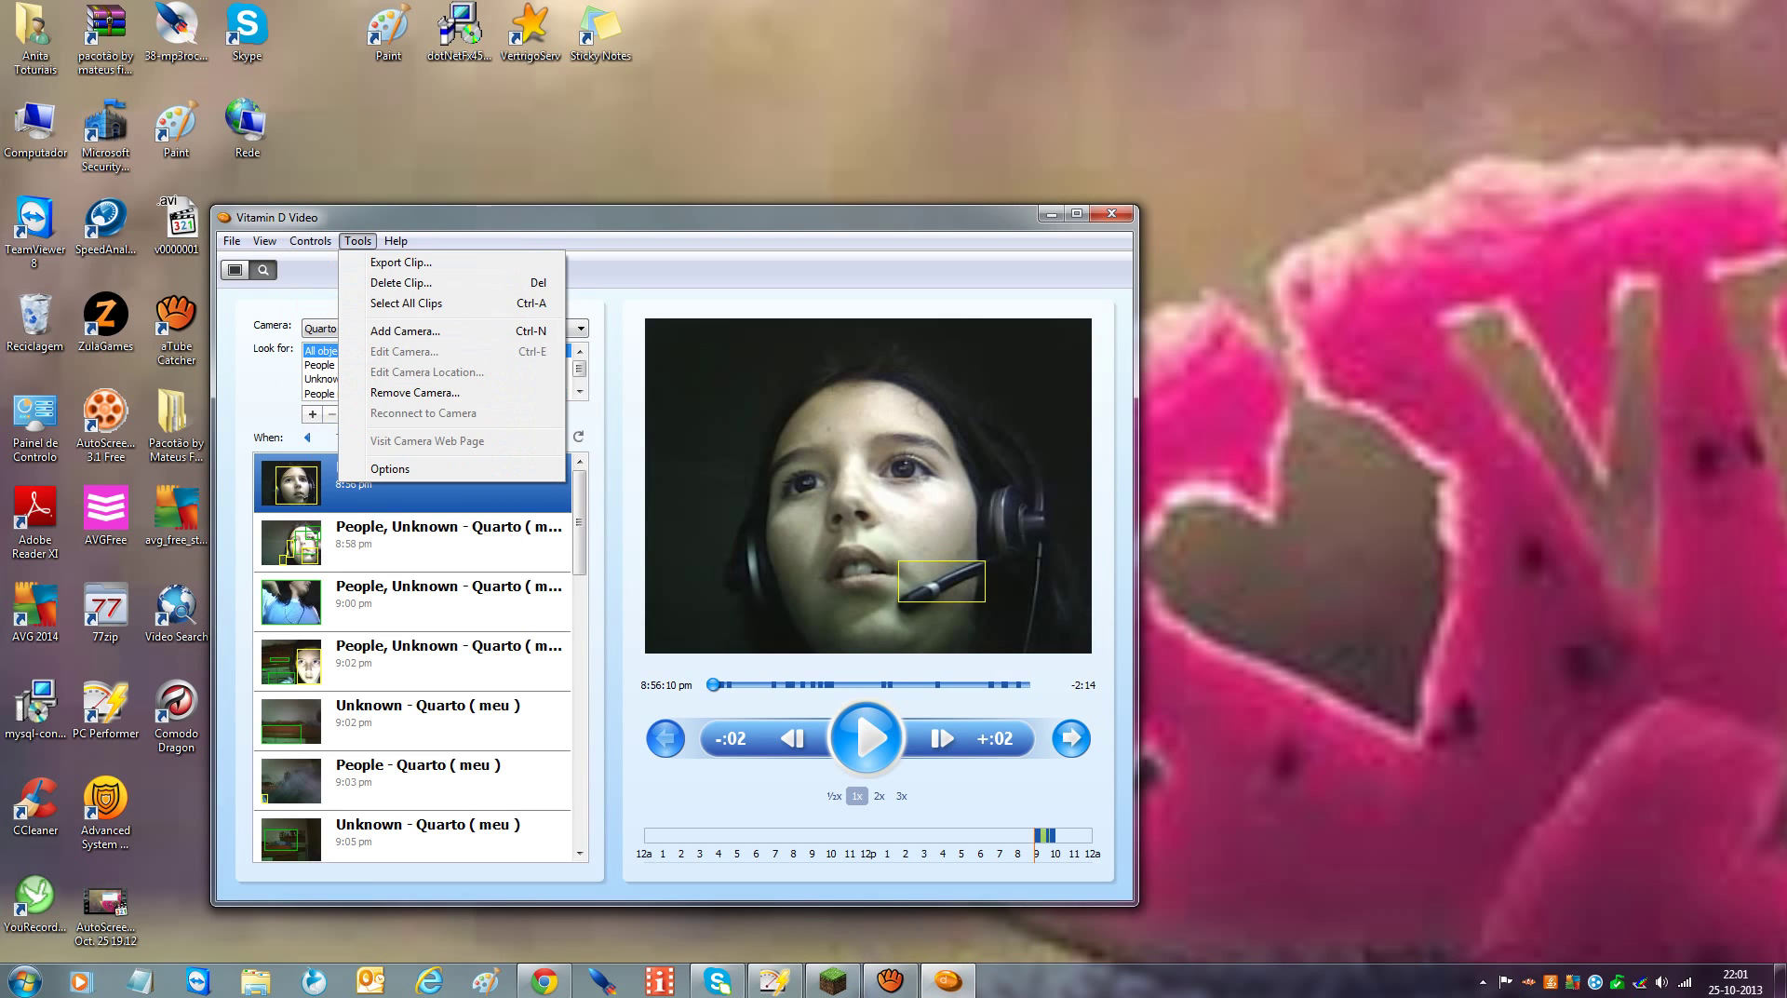
pyautogui.press('Down')
pyautogui.press('Down')
pyautogui.press('Down')
pyautogui.press('Return')
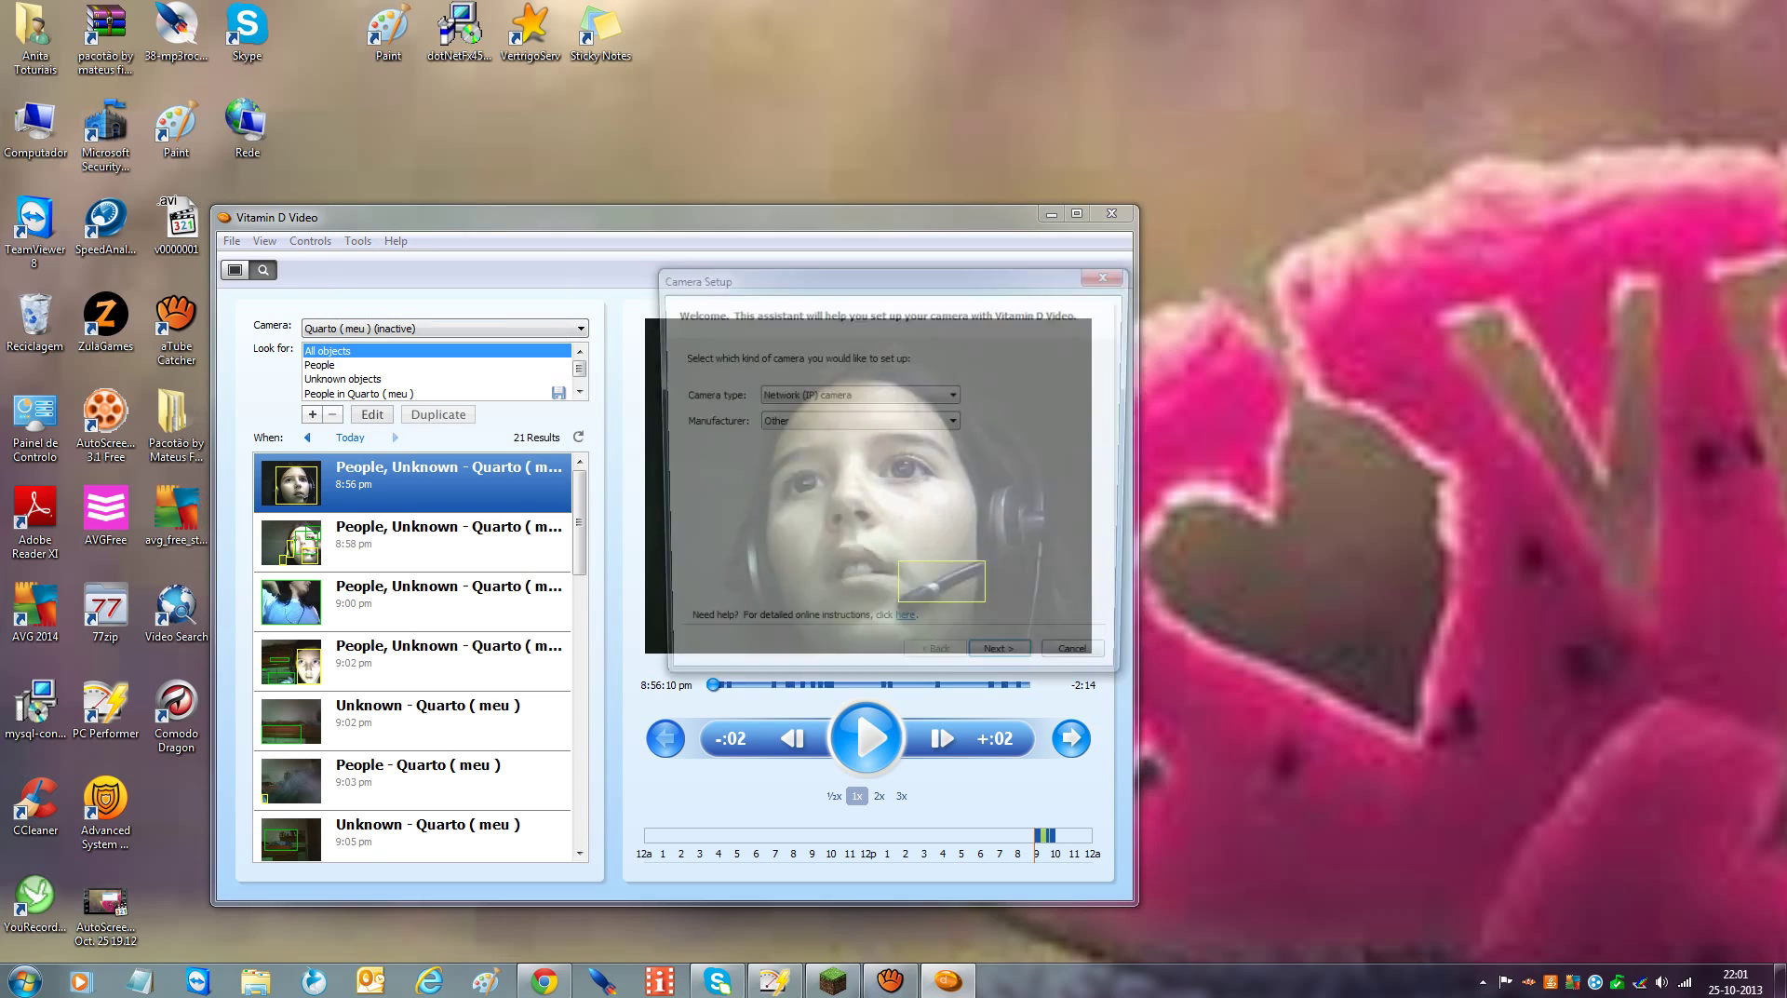
pyautogui.hotkey('alt', 'Down')
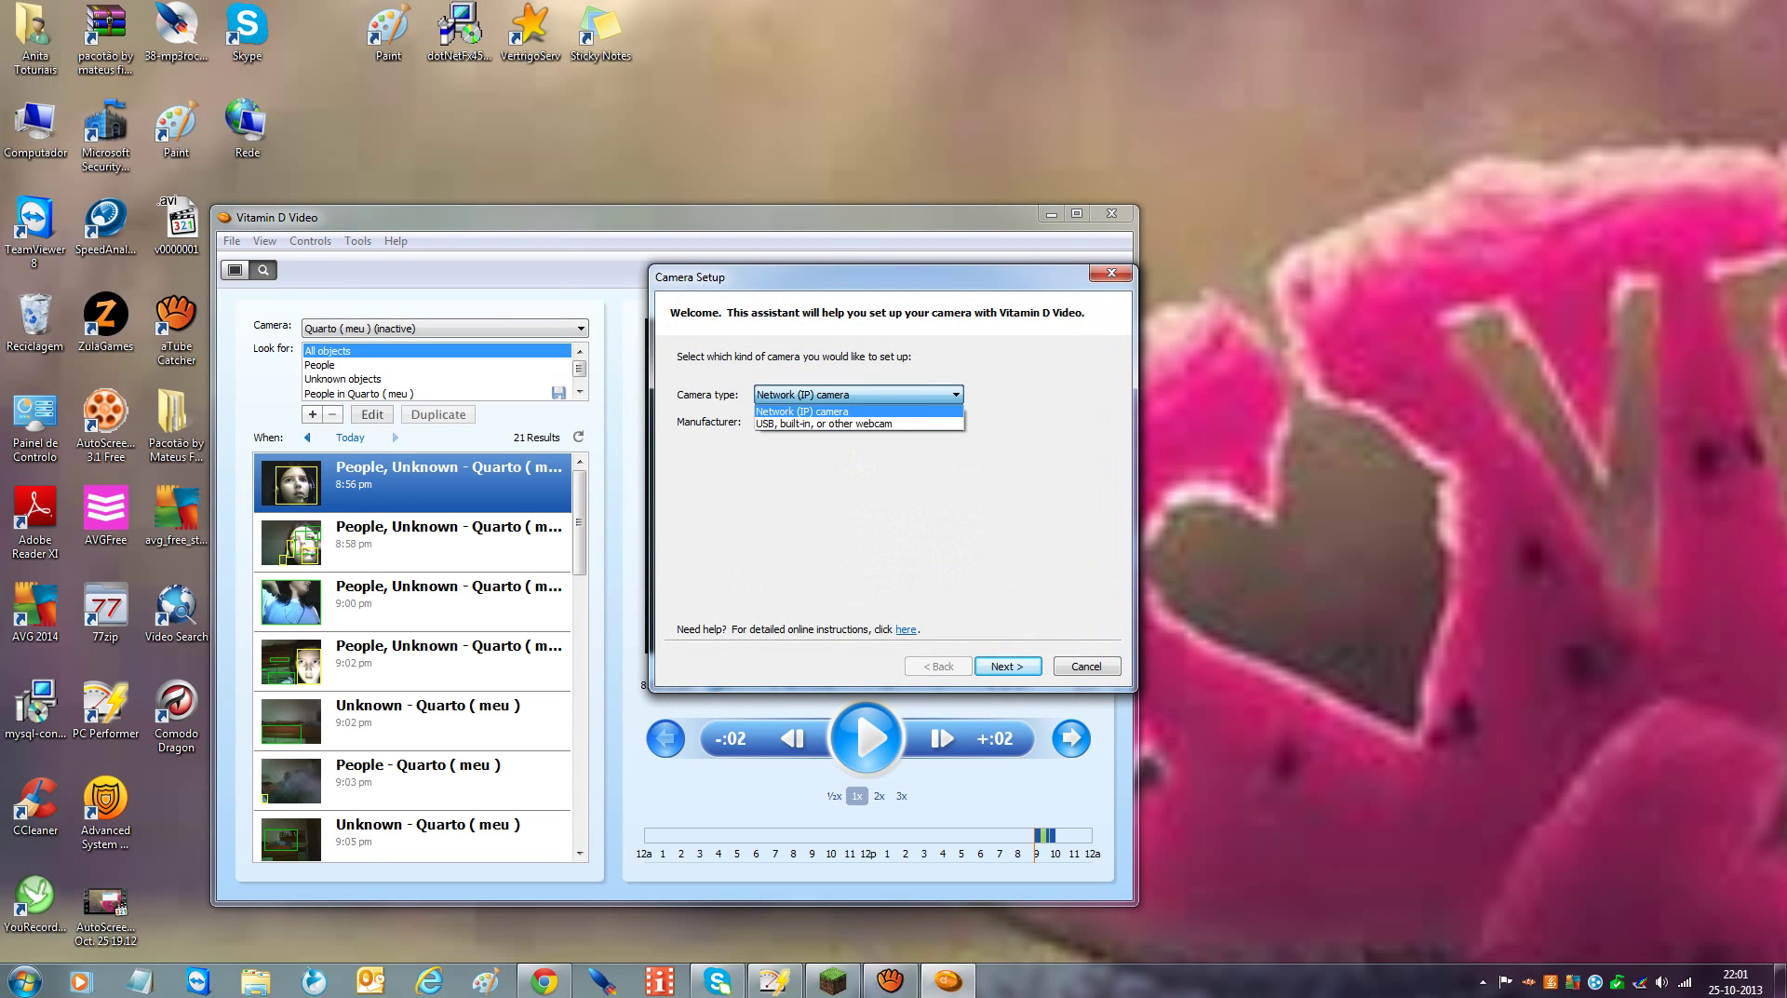
pyautogui.press('Down')
pyautogui.press('Return')
pyautogui.press('Tab')
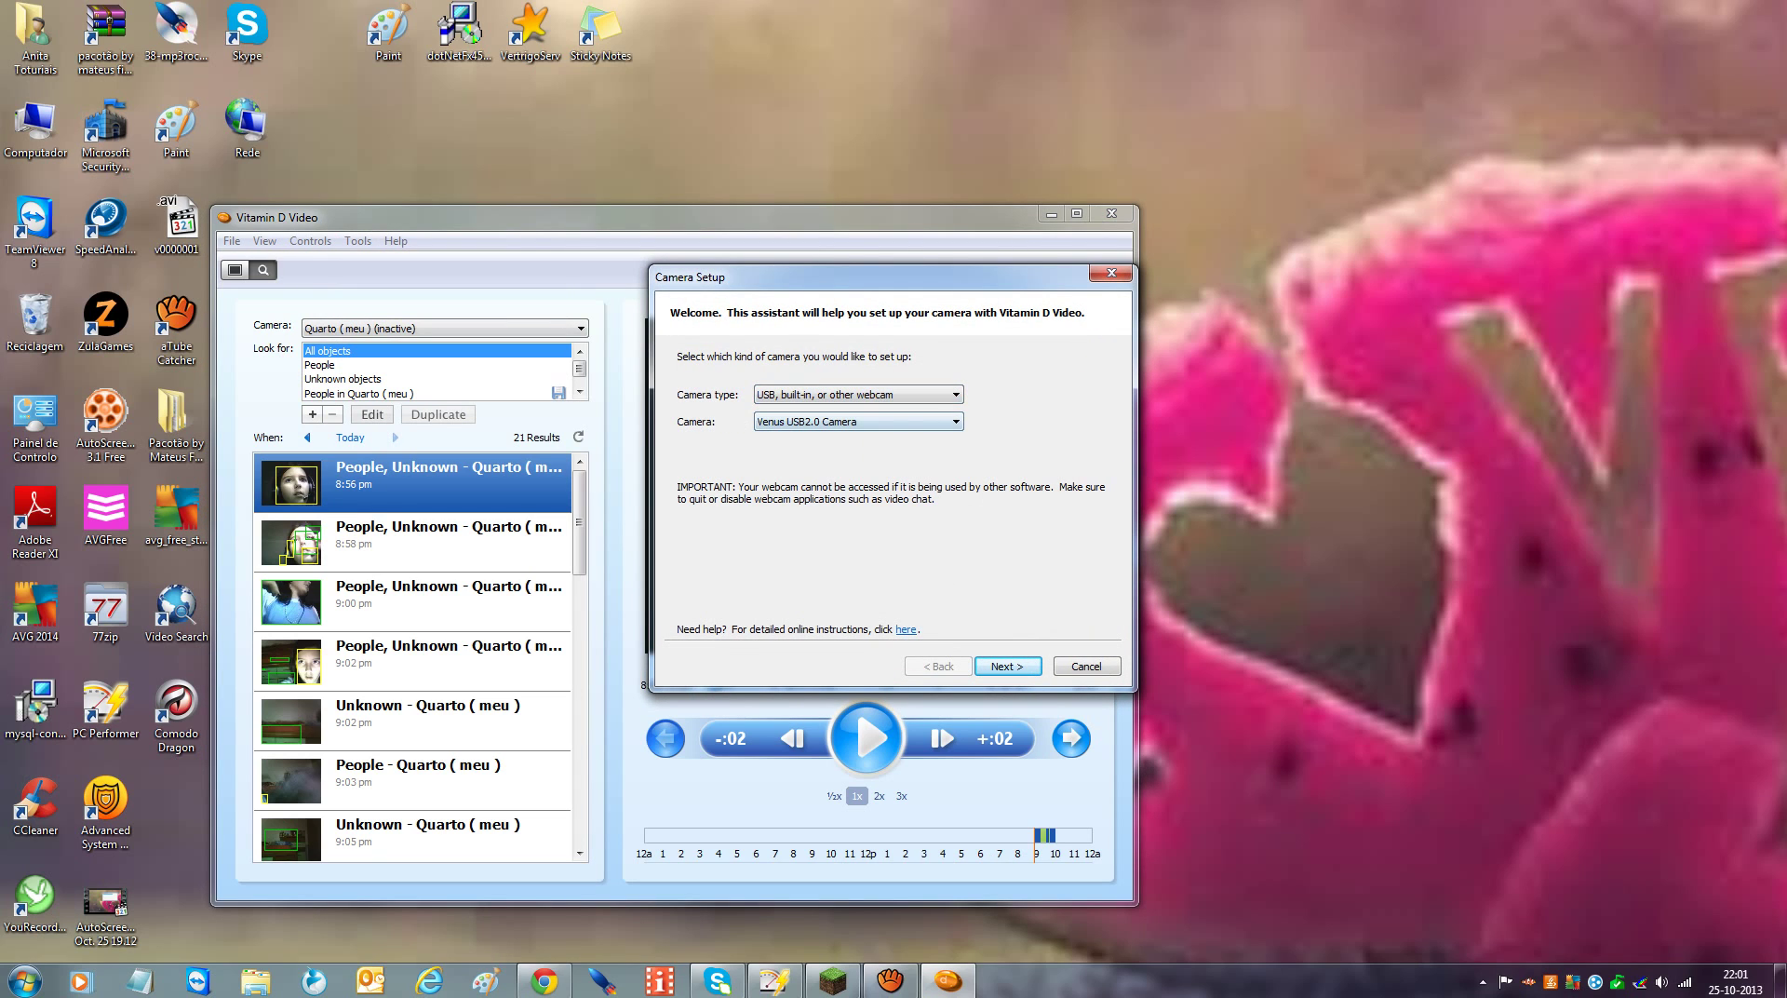
pyautogui.hotkey('alt', 'Down')
pyautogui.press('Return')
pyautogui.press('Return')
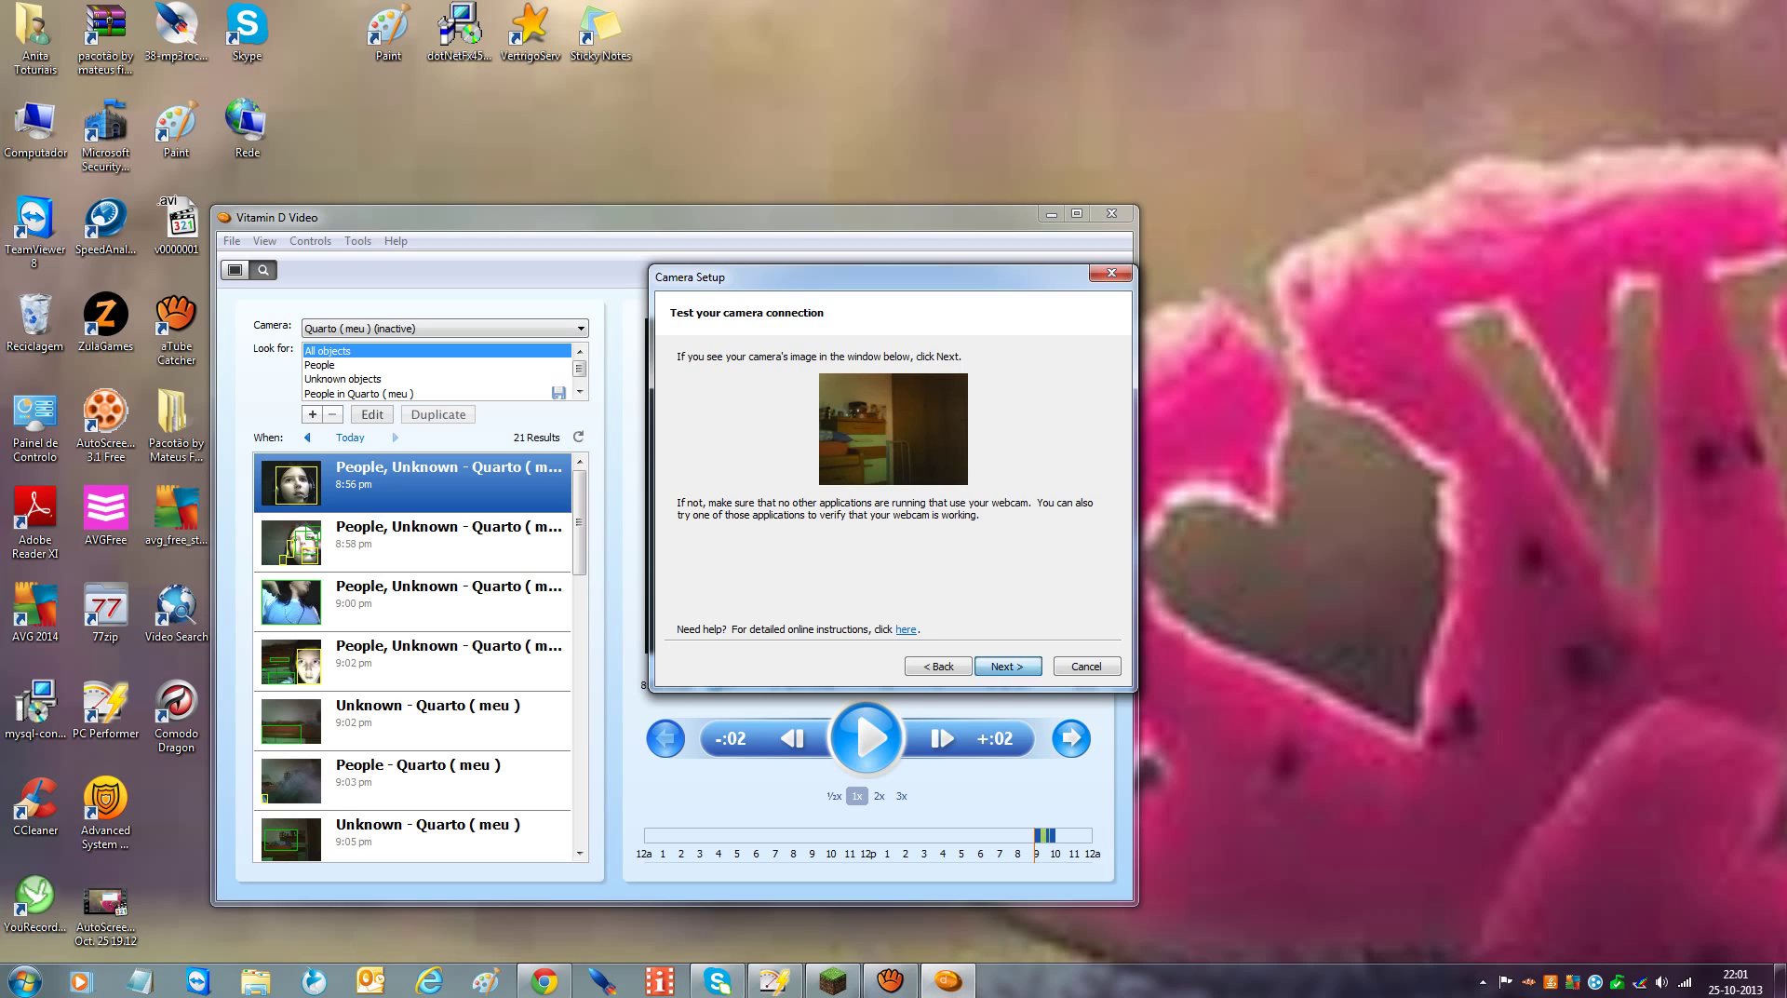
pyautogui.press('Return')
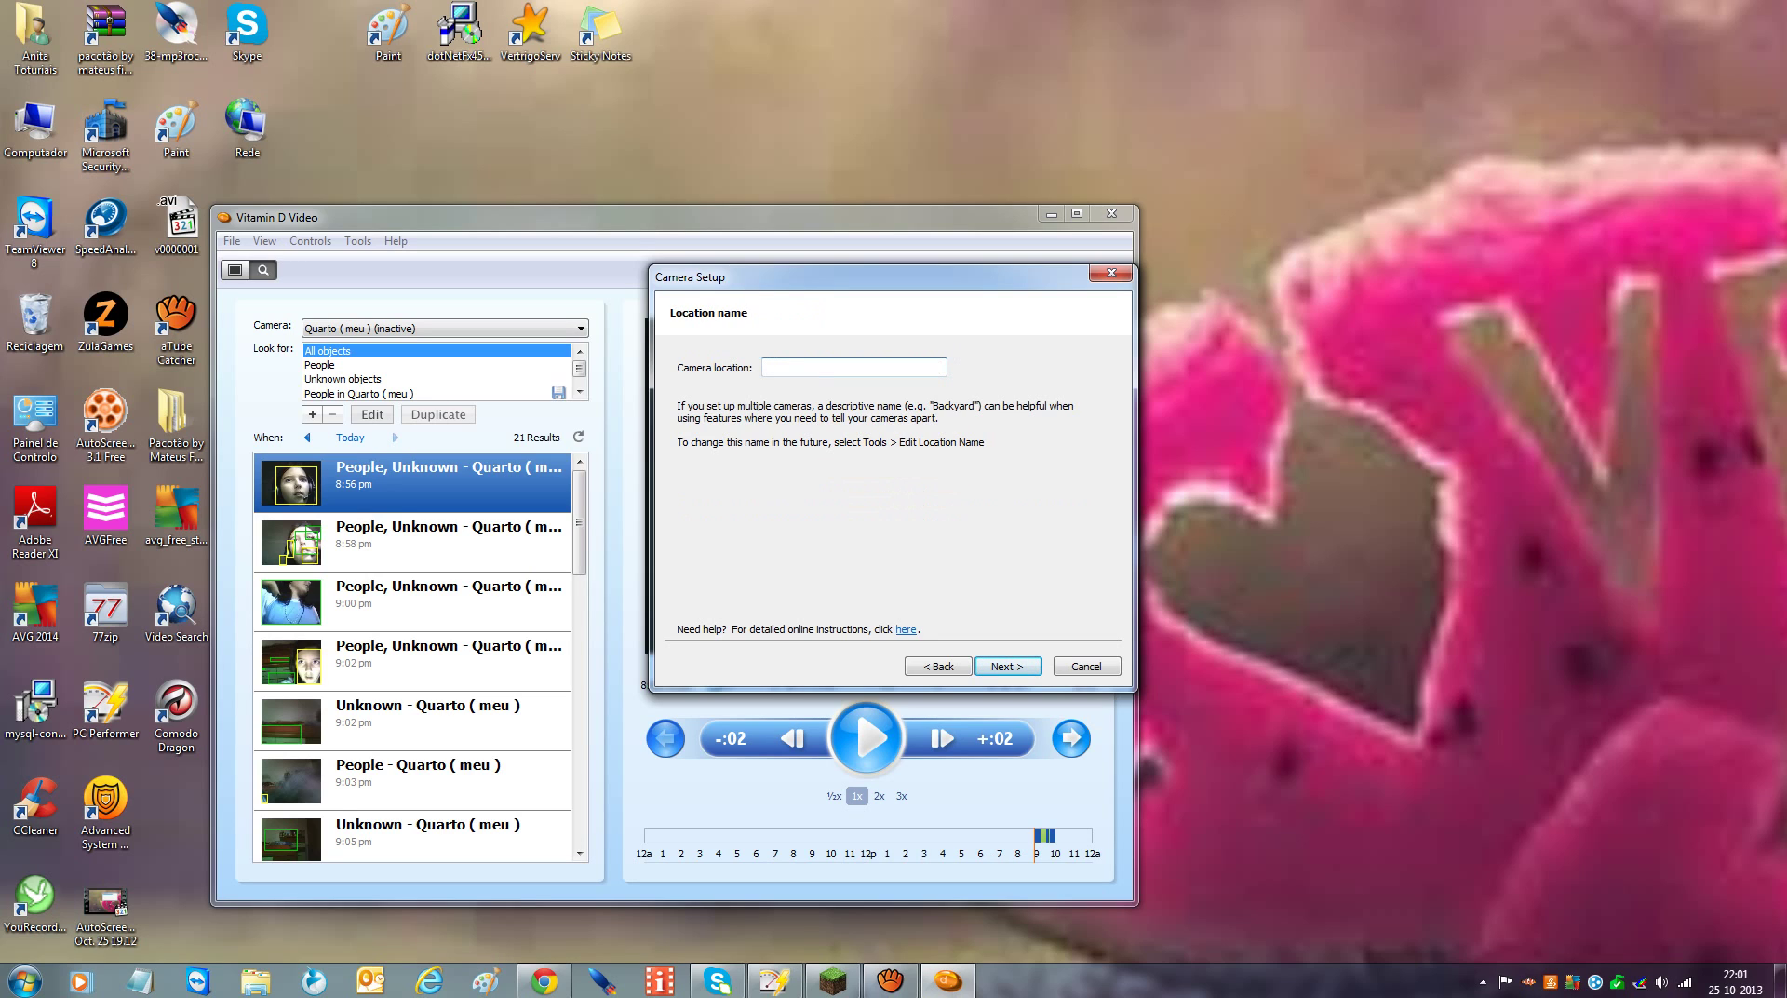
# Name the camera location Camera de Segurança Principal and finish the setup with the camera shown in the Monitor view
pyautogui.write('asd')
pyautogui.press('BackSpace')
pyautogui.press('BackSpace')
pyautogui.press('BackSpace')
pyautogui.write('Camera de Segurança Principal')
pyautogui.press('Return')
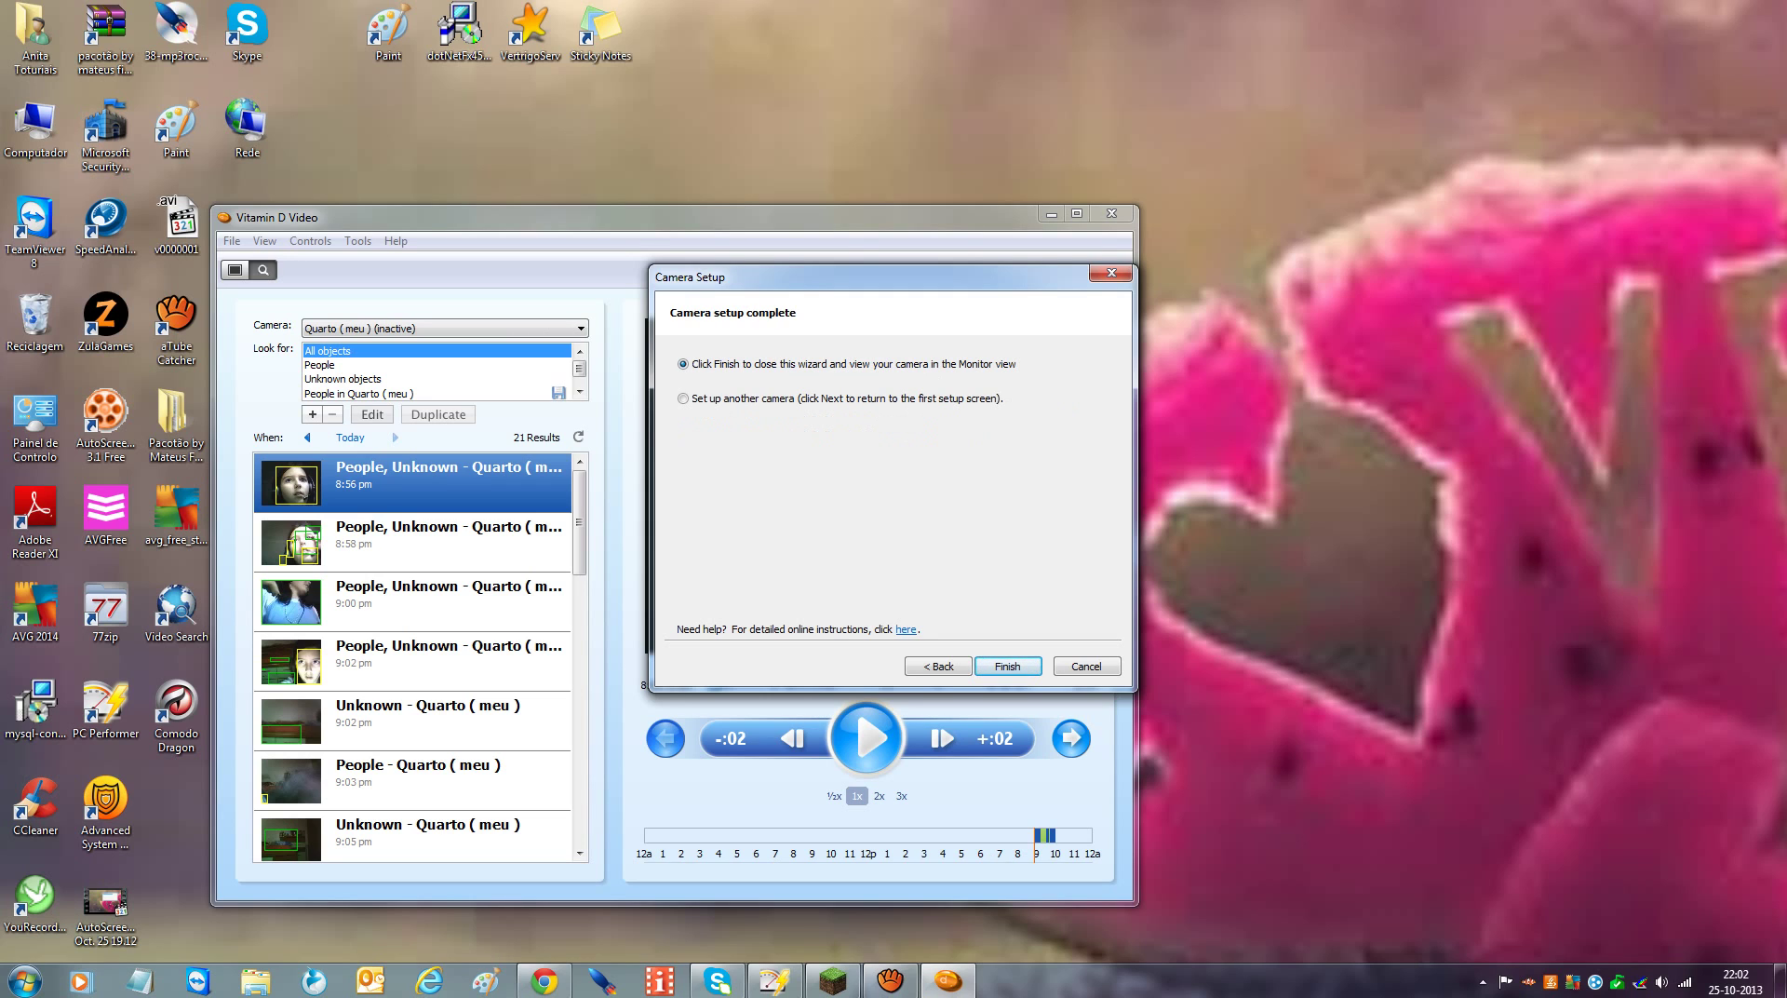
pyautogui.press('Return')
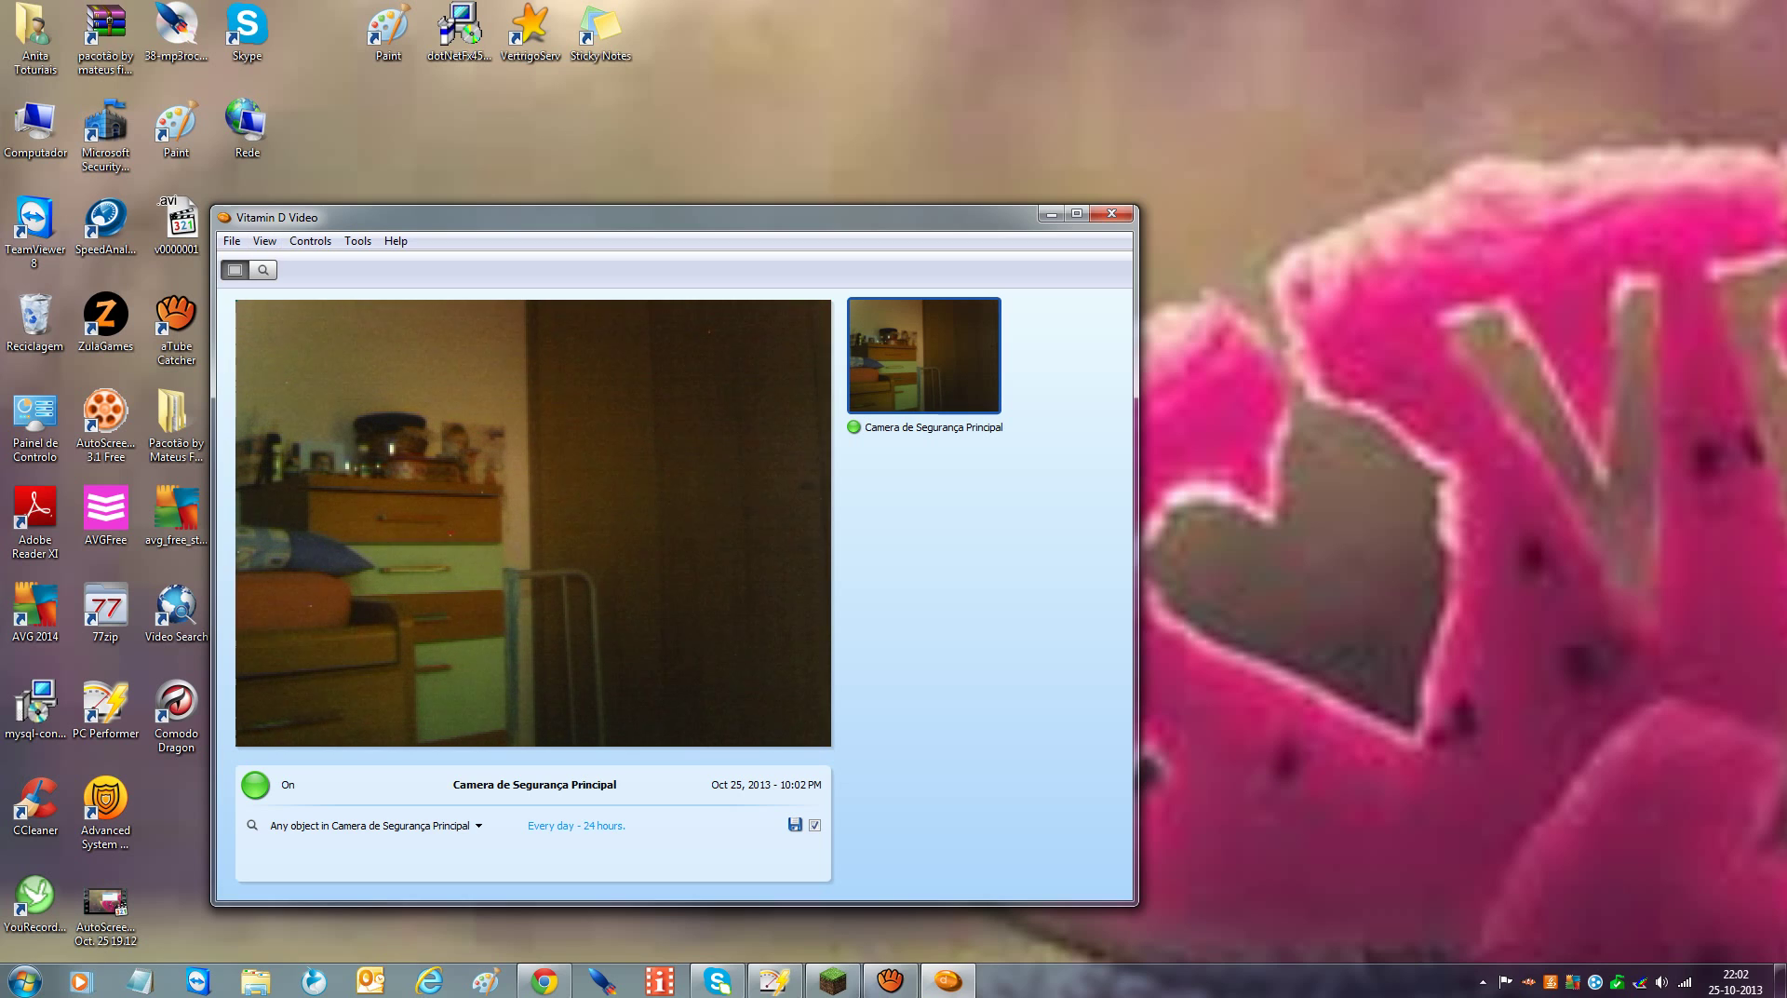
# Edit the new camera's save rule to look for People and ignore objects smaller than 30 pixels
pyautogui.click(795, 825)
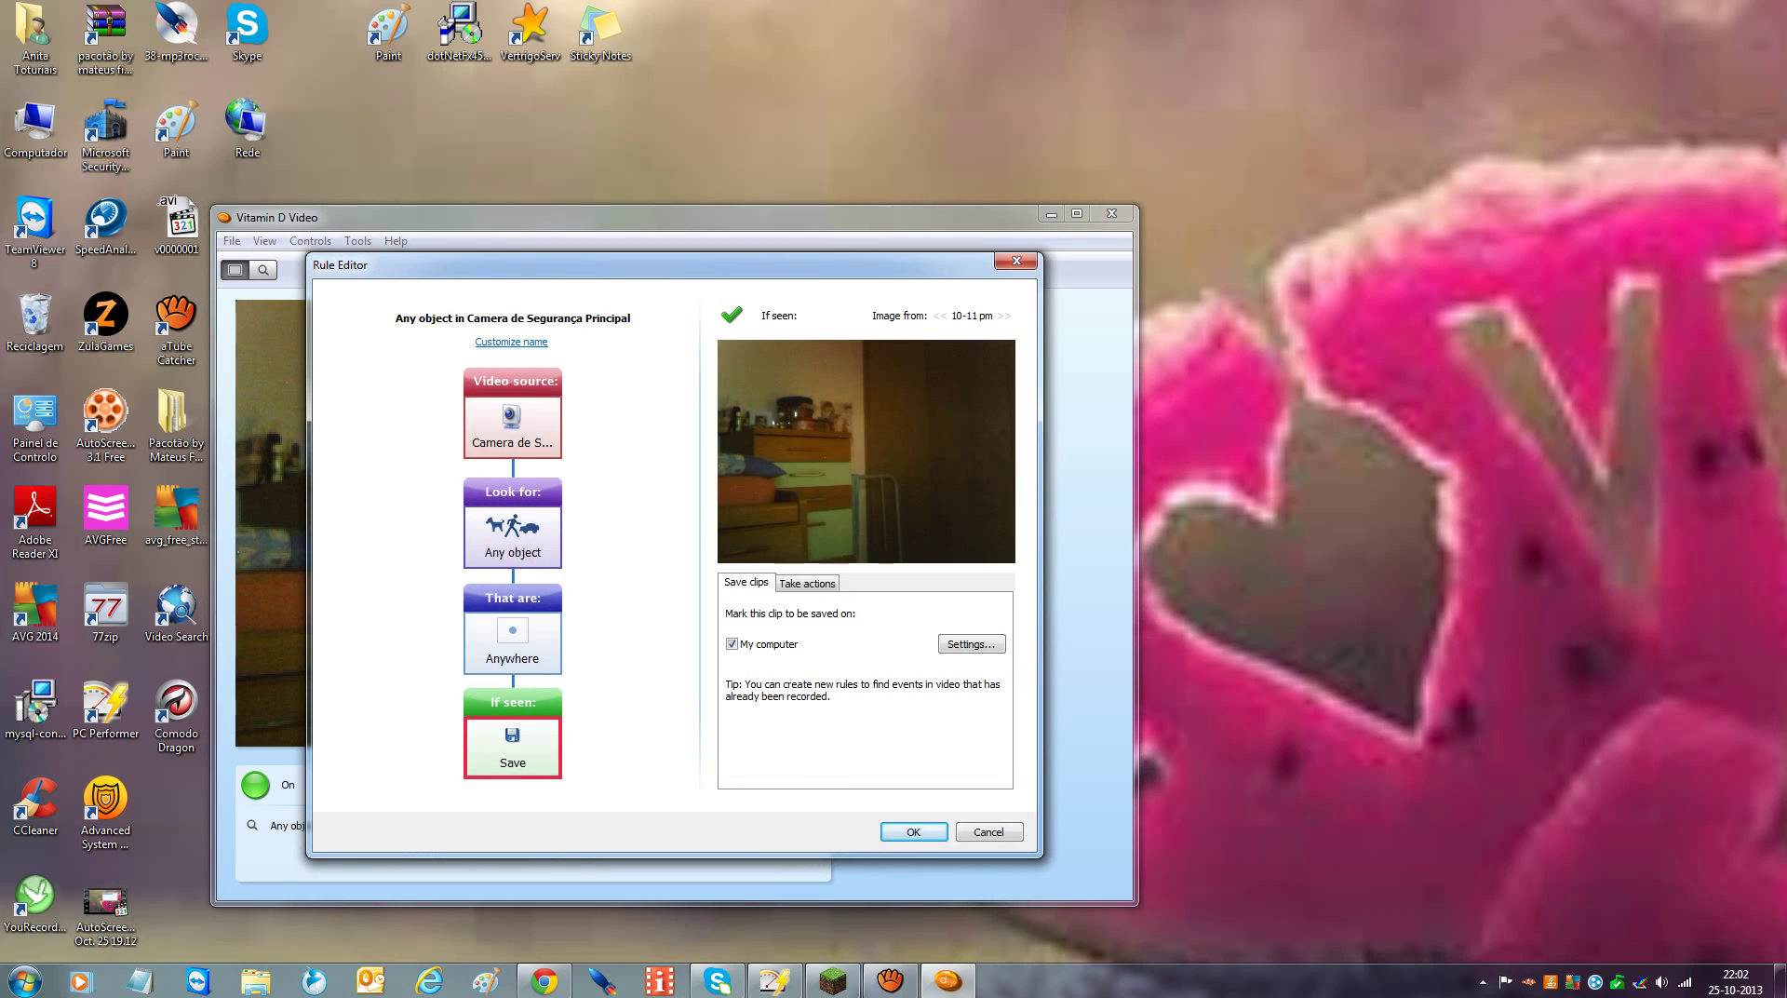
pyautogui.click(512, 428)
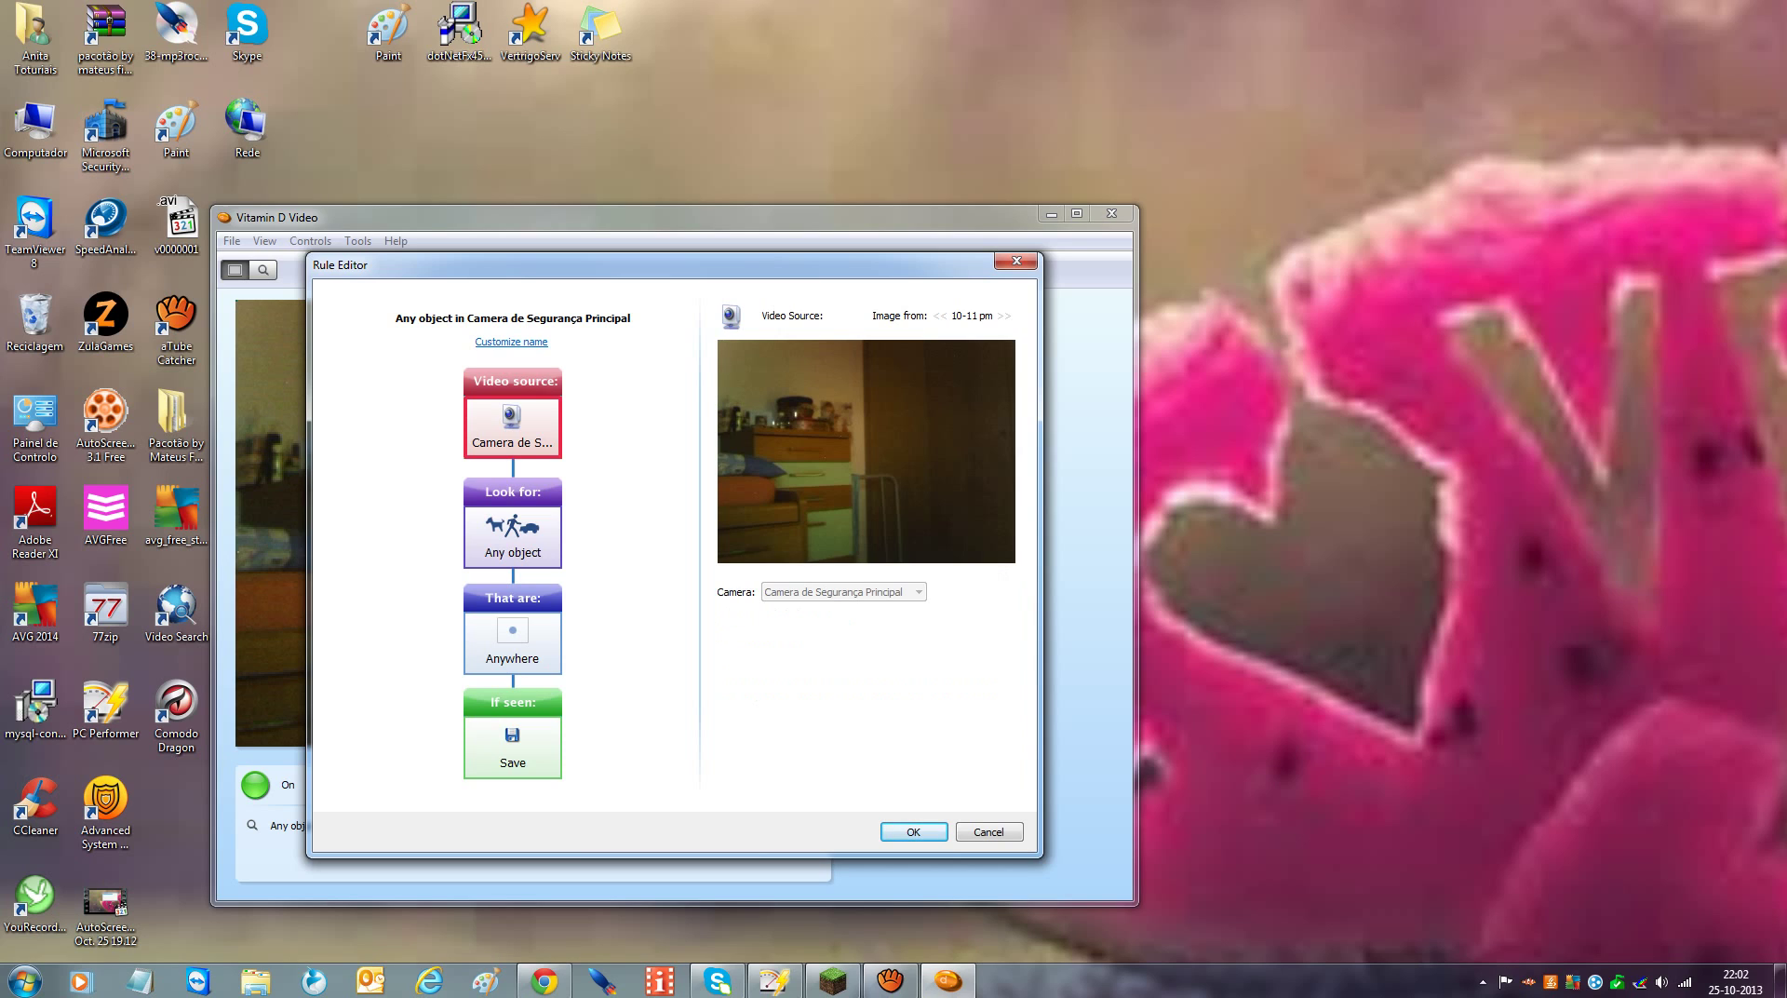
pyautogui.click(511, 537)
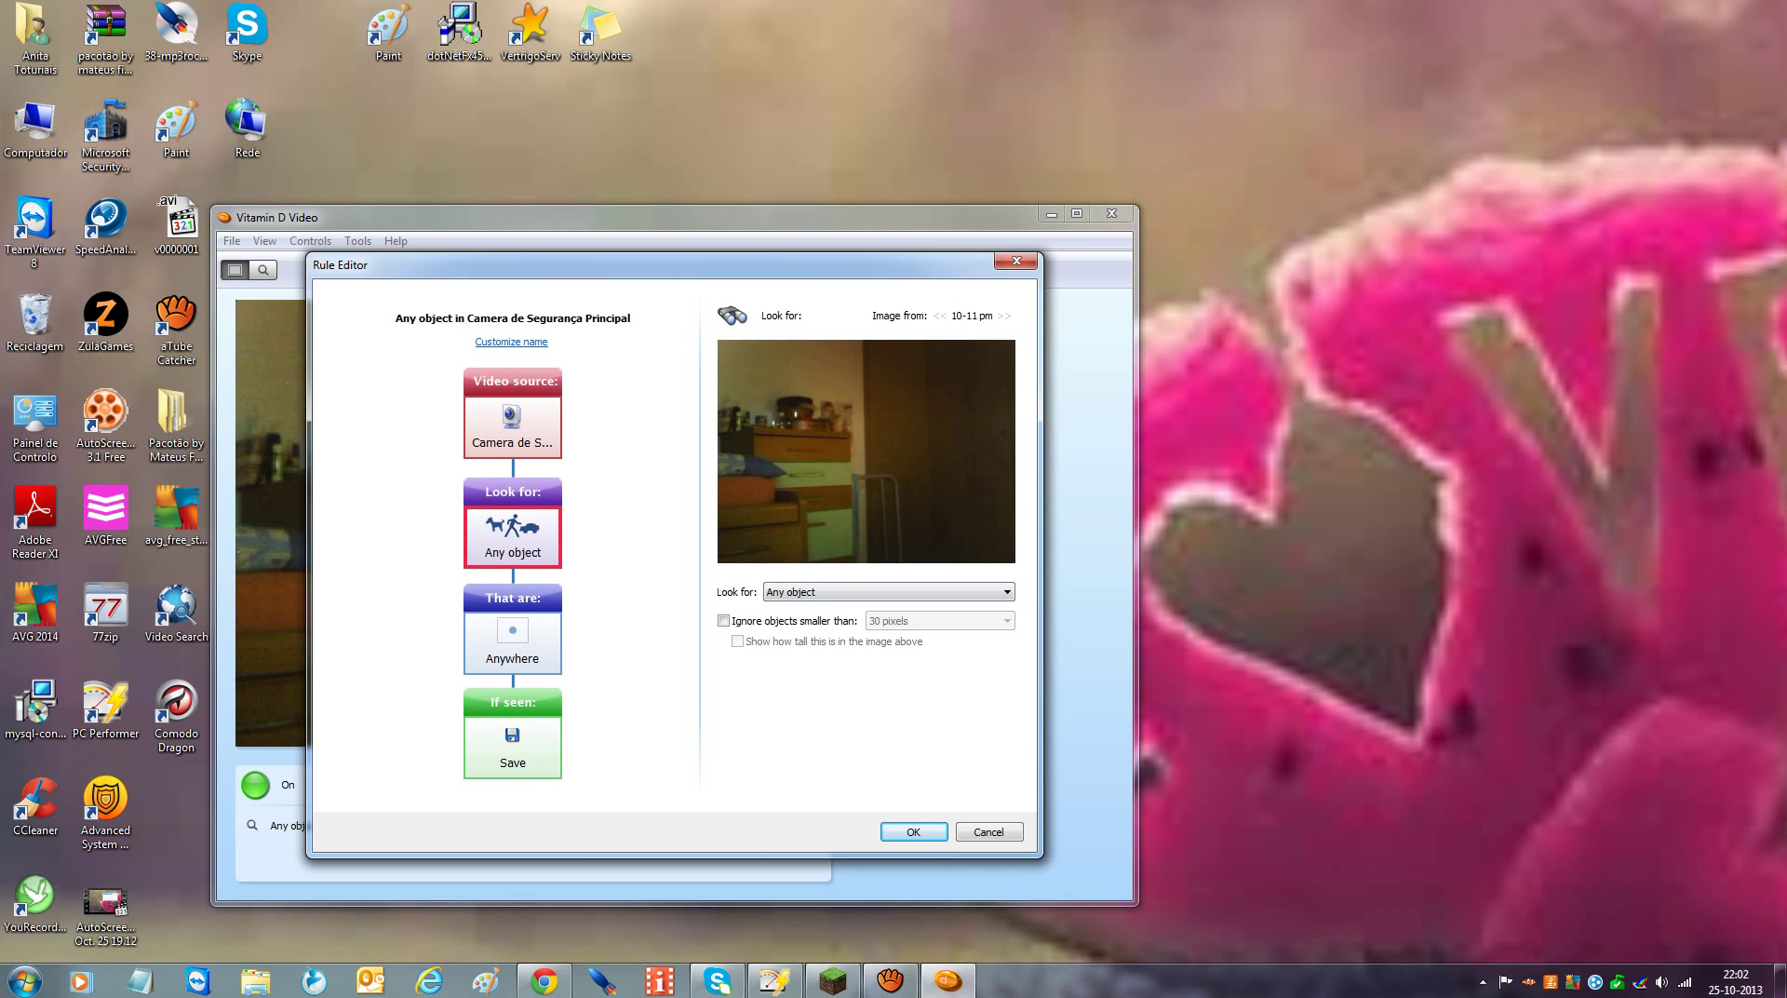
pyautogui.click(889, 592)
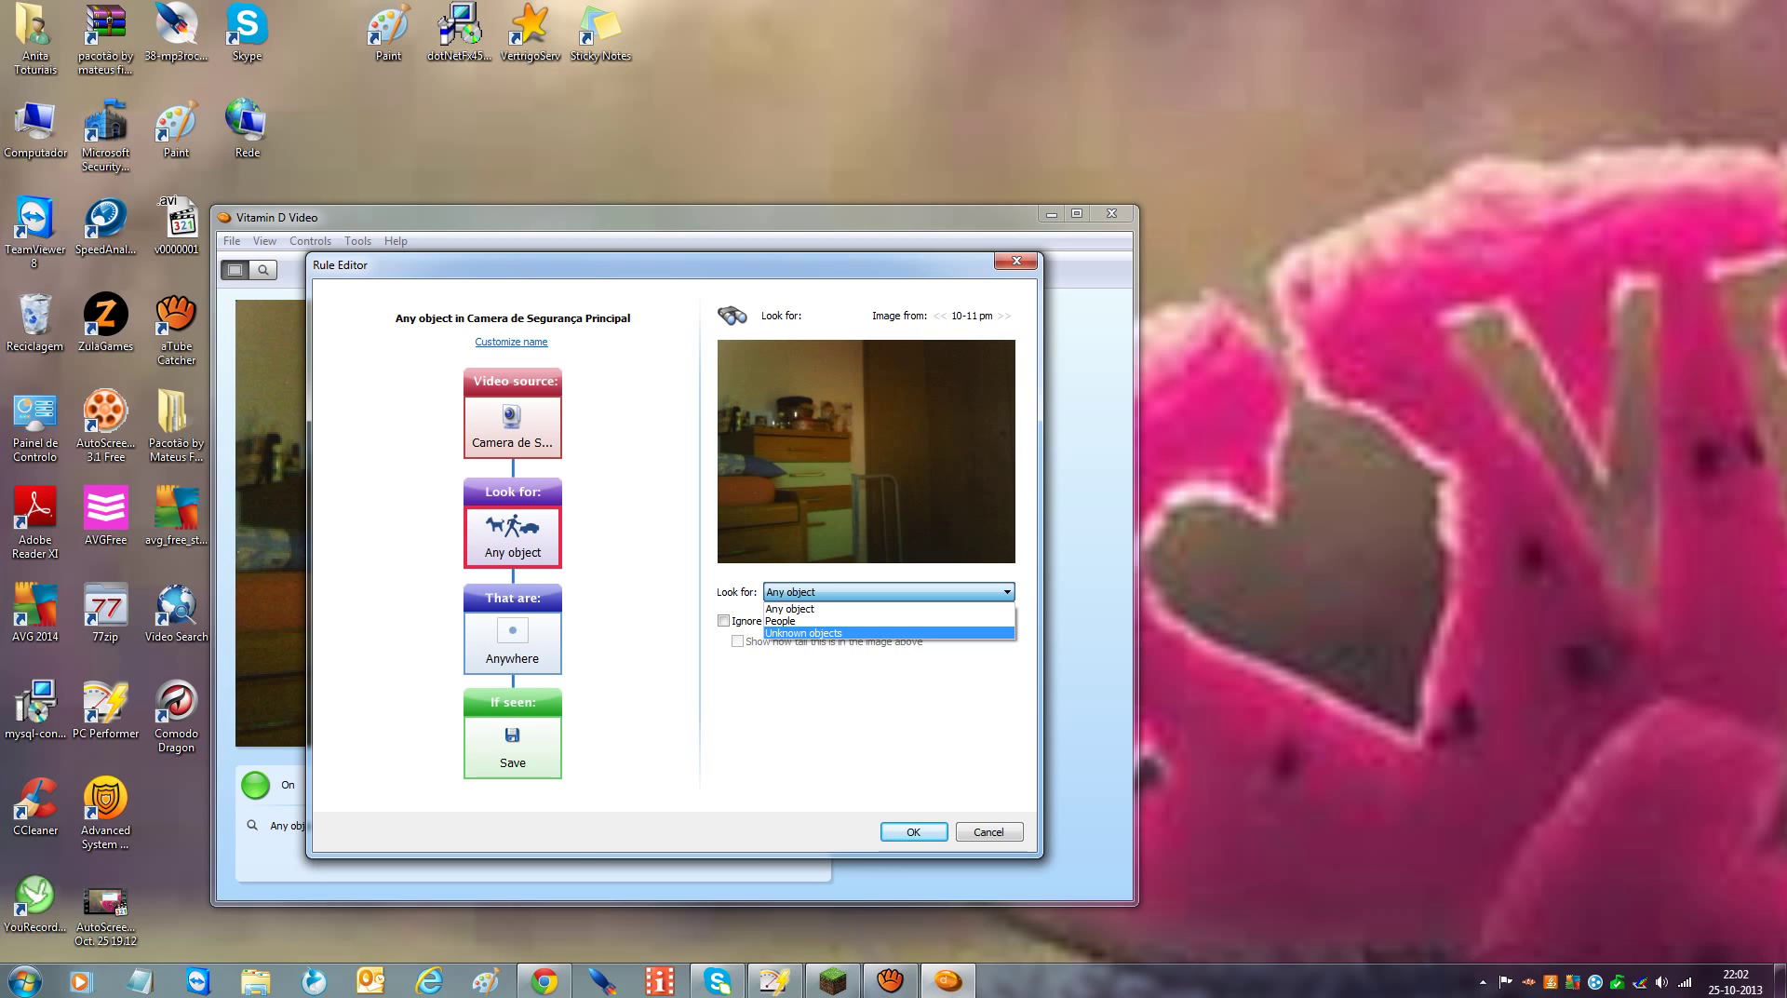
pyautogui.press('Up')
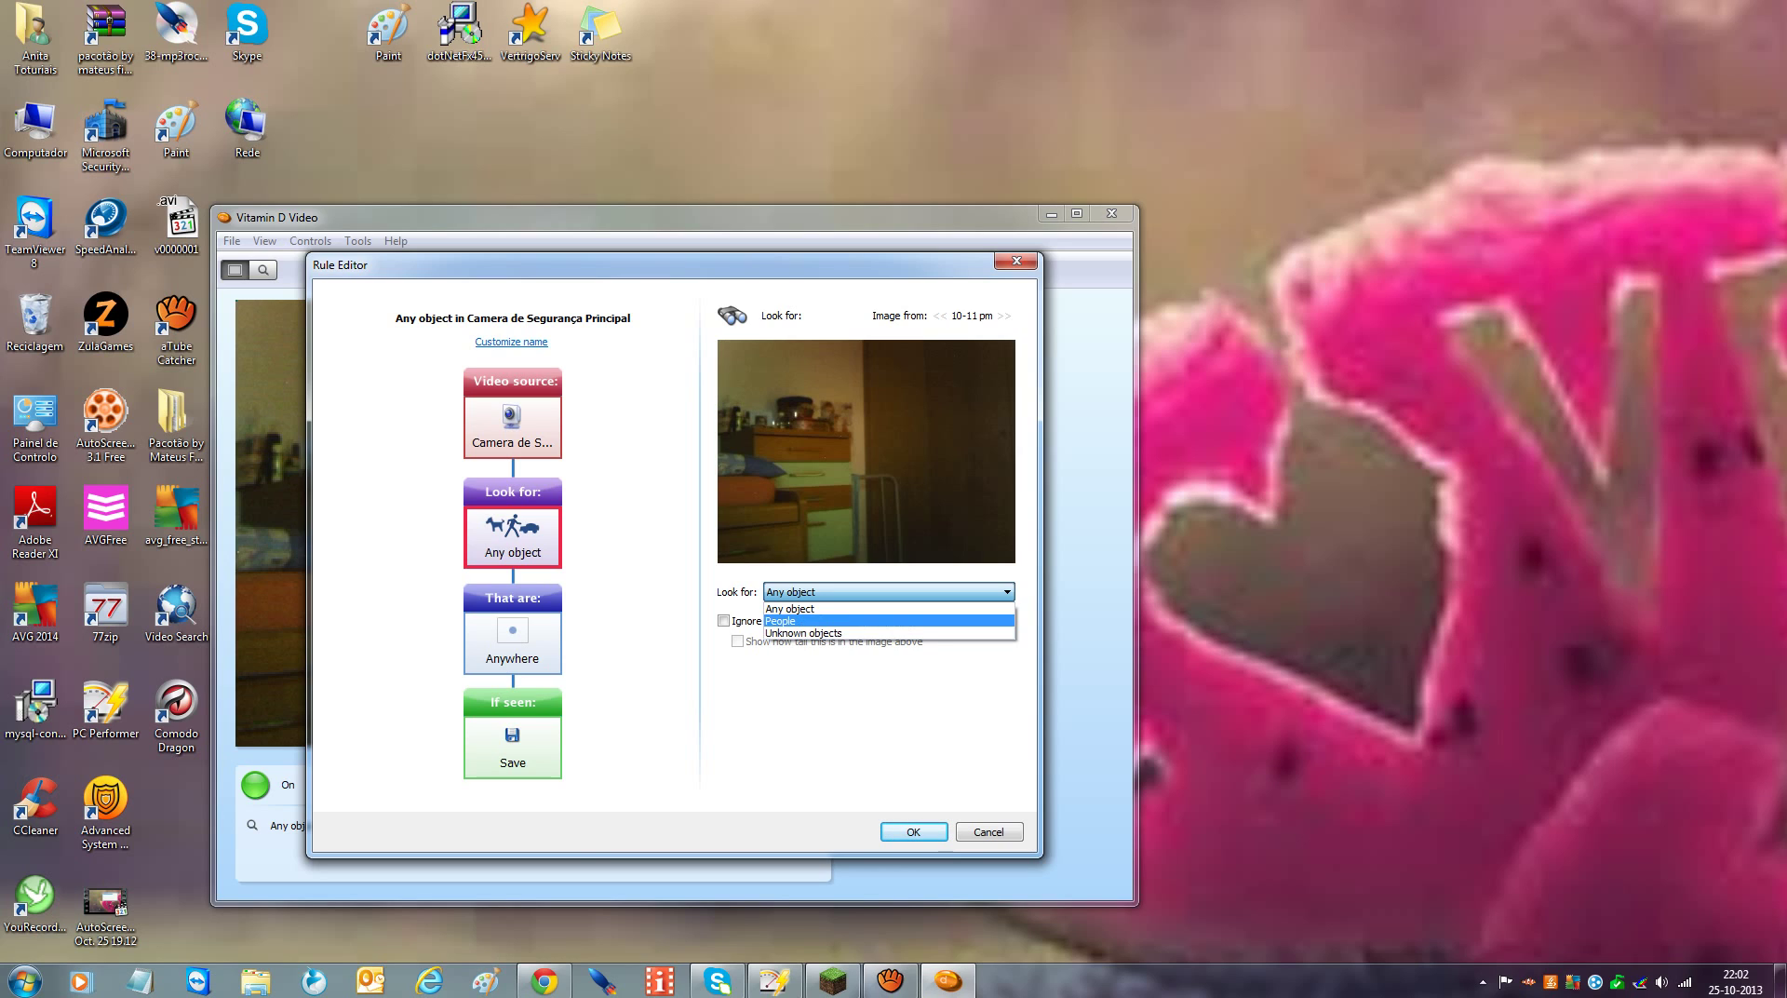
pyautogui.press('Return')
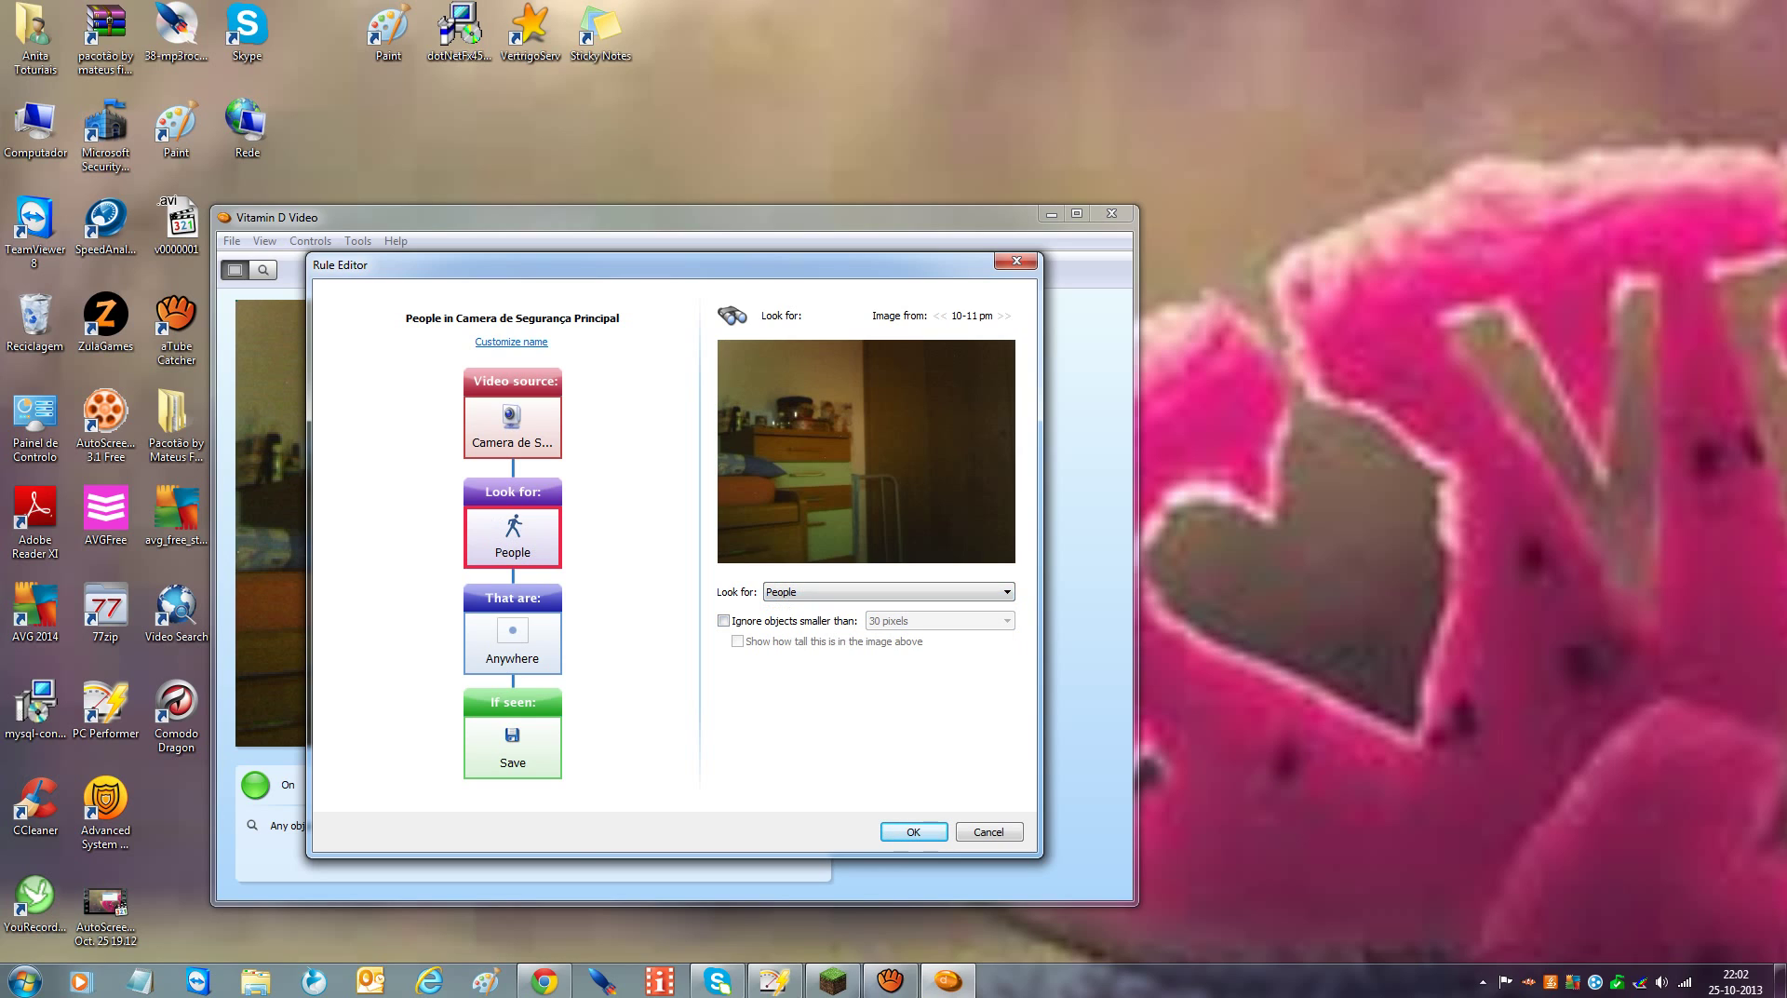
pyautogui.press('Tab')
pyautogui.press('space')
pyautogui.press('Tab')
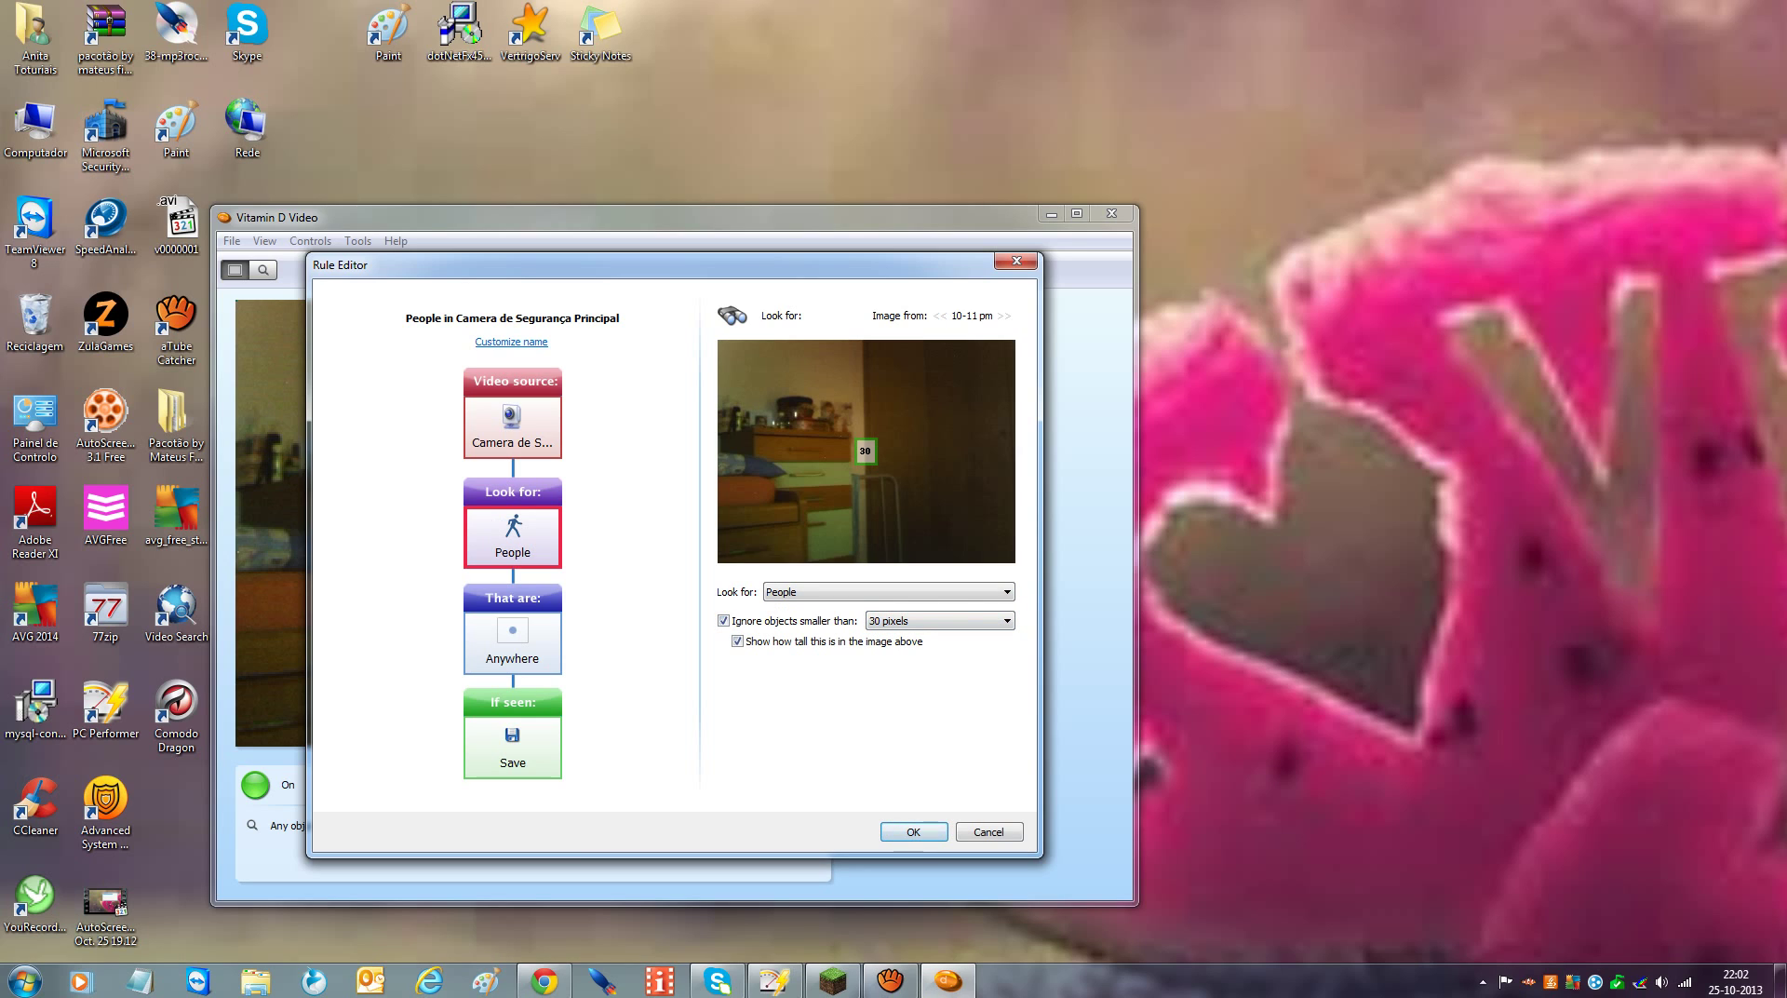
# Limit the rule to moving objects inside my region, keep clips saved on the computer, and accept the rule
pyautogui.click(512, 643)
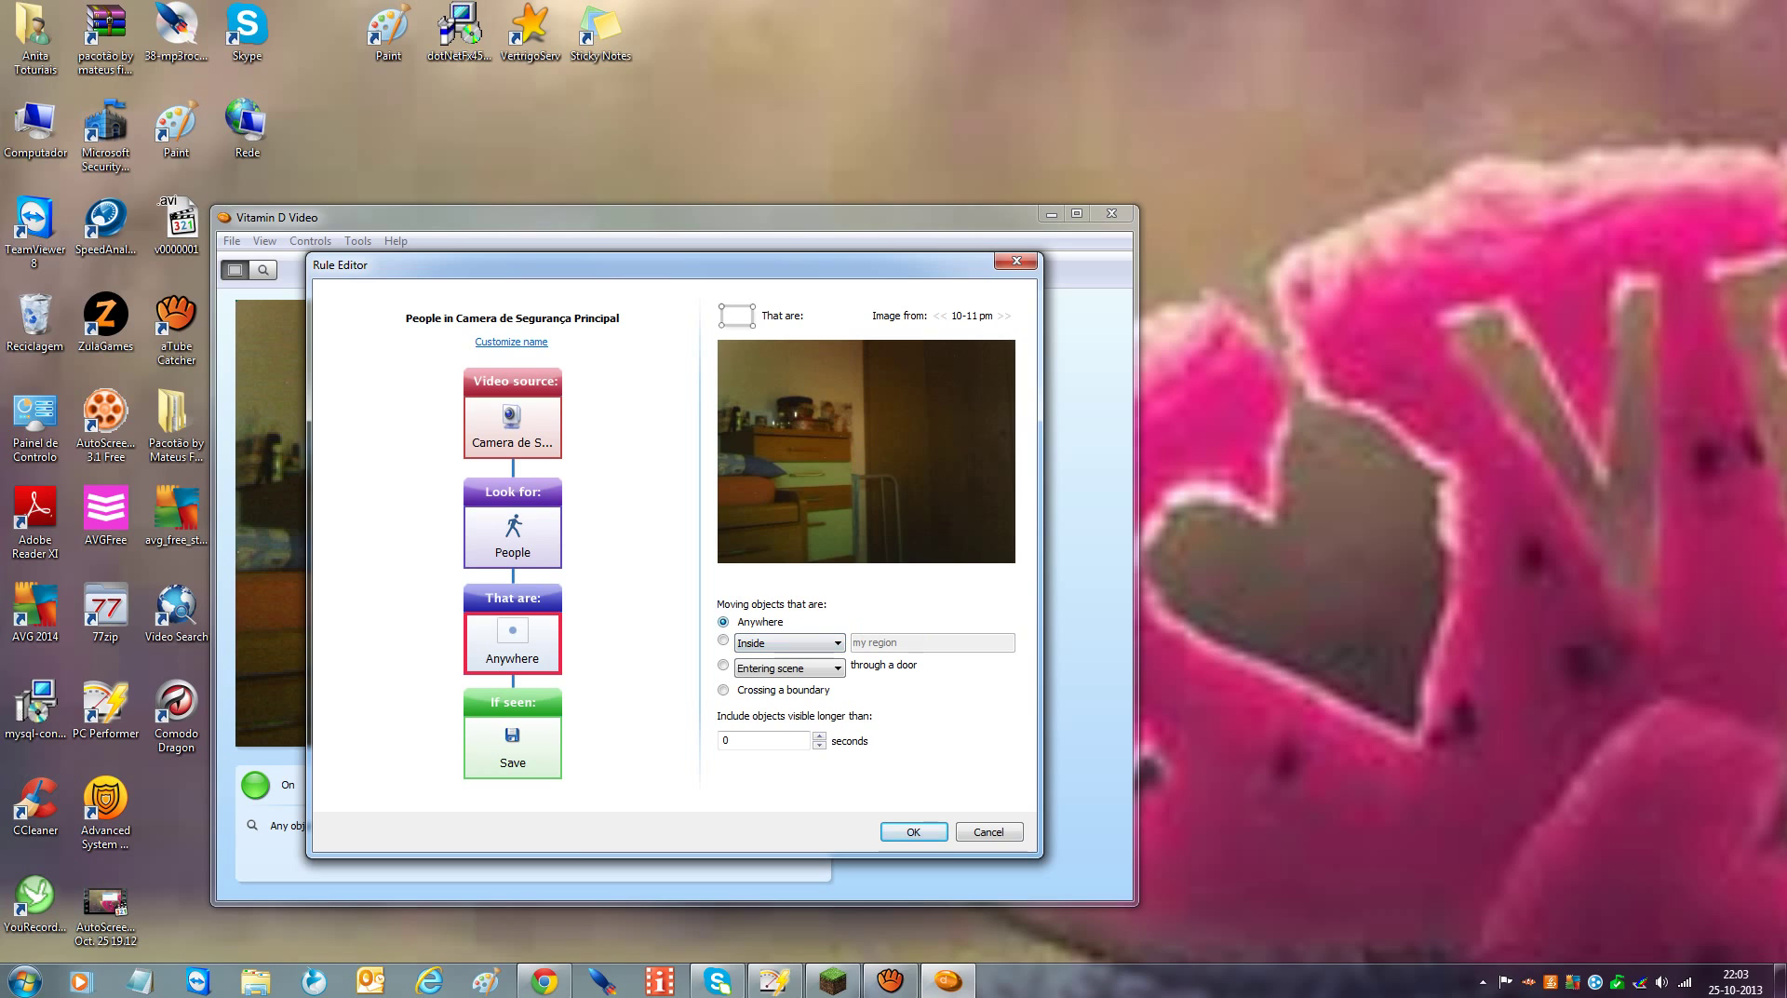
pyautogui.click(723, 641)
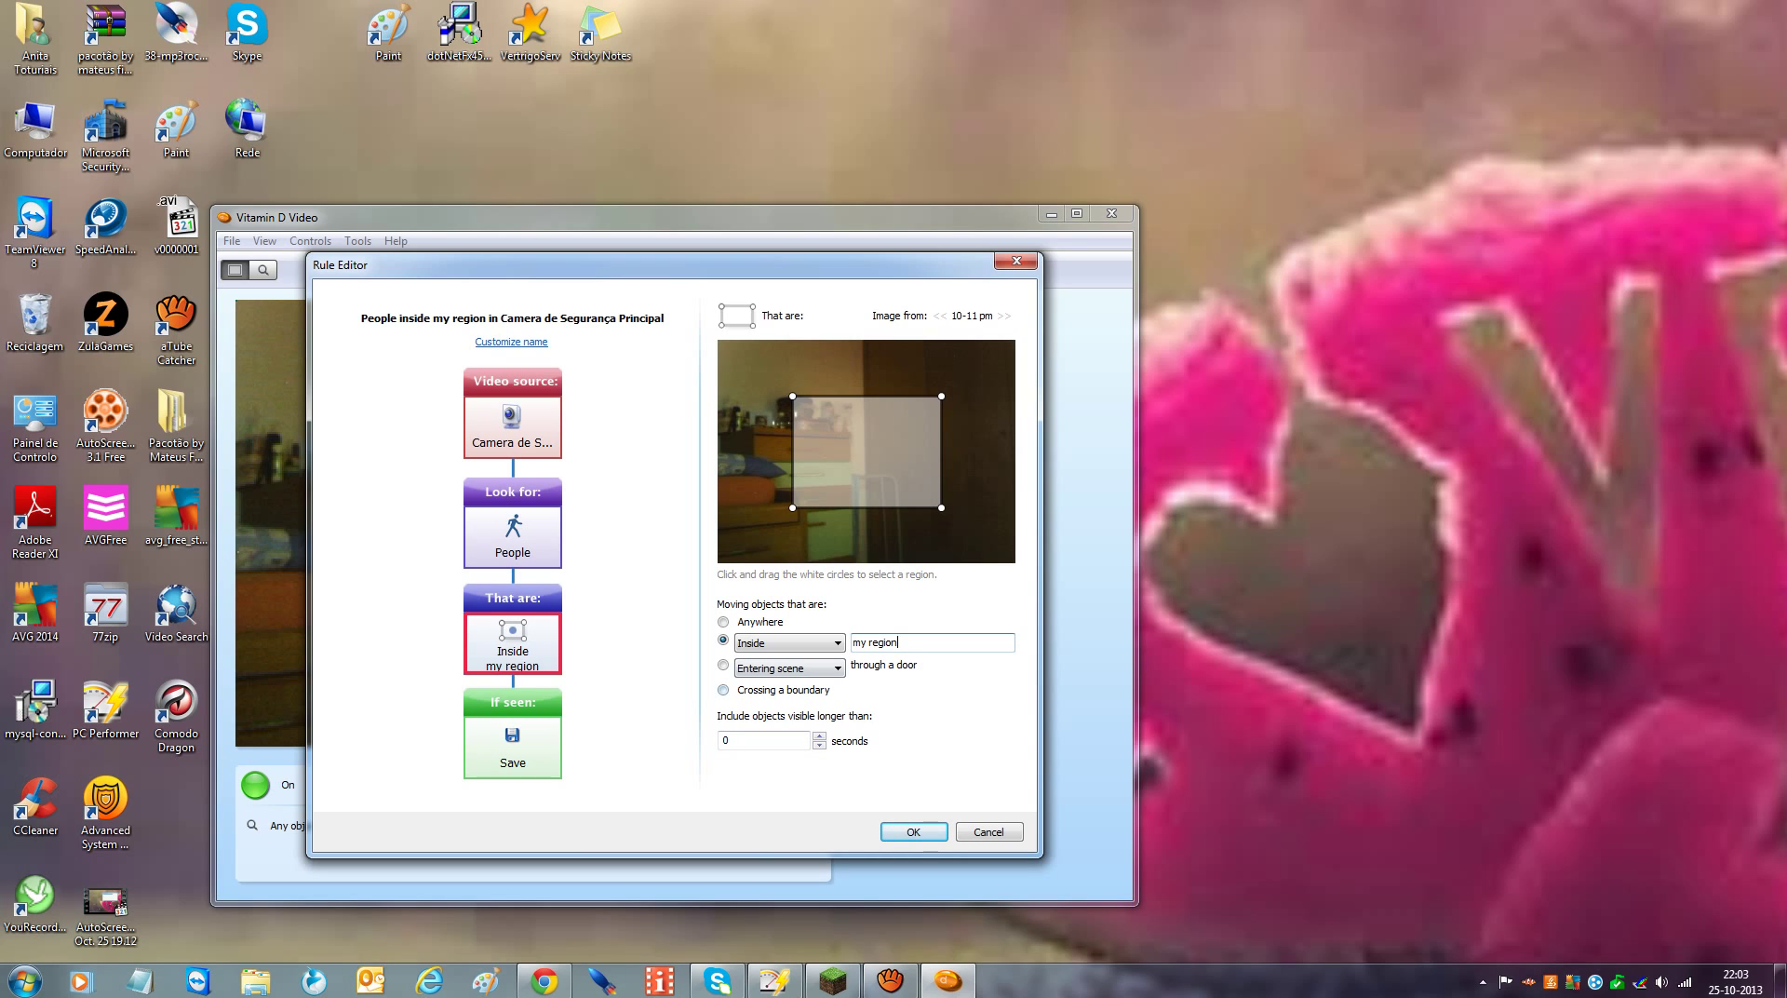
pyautogui.click(789, 667)
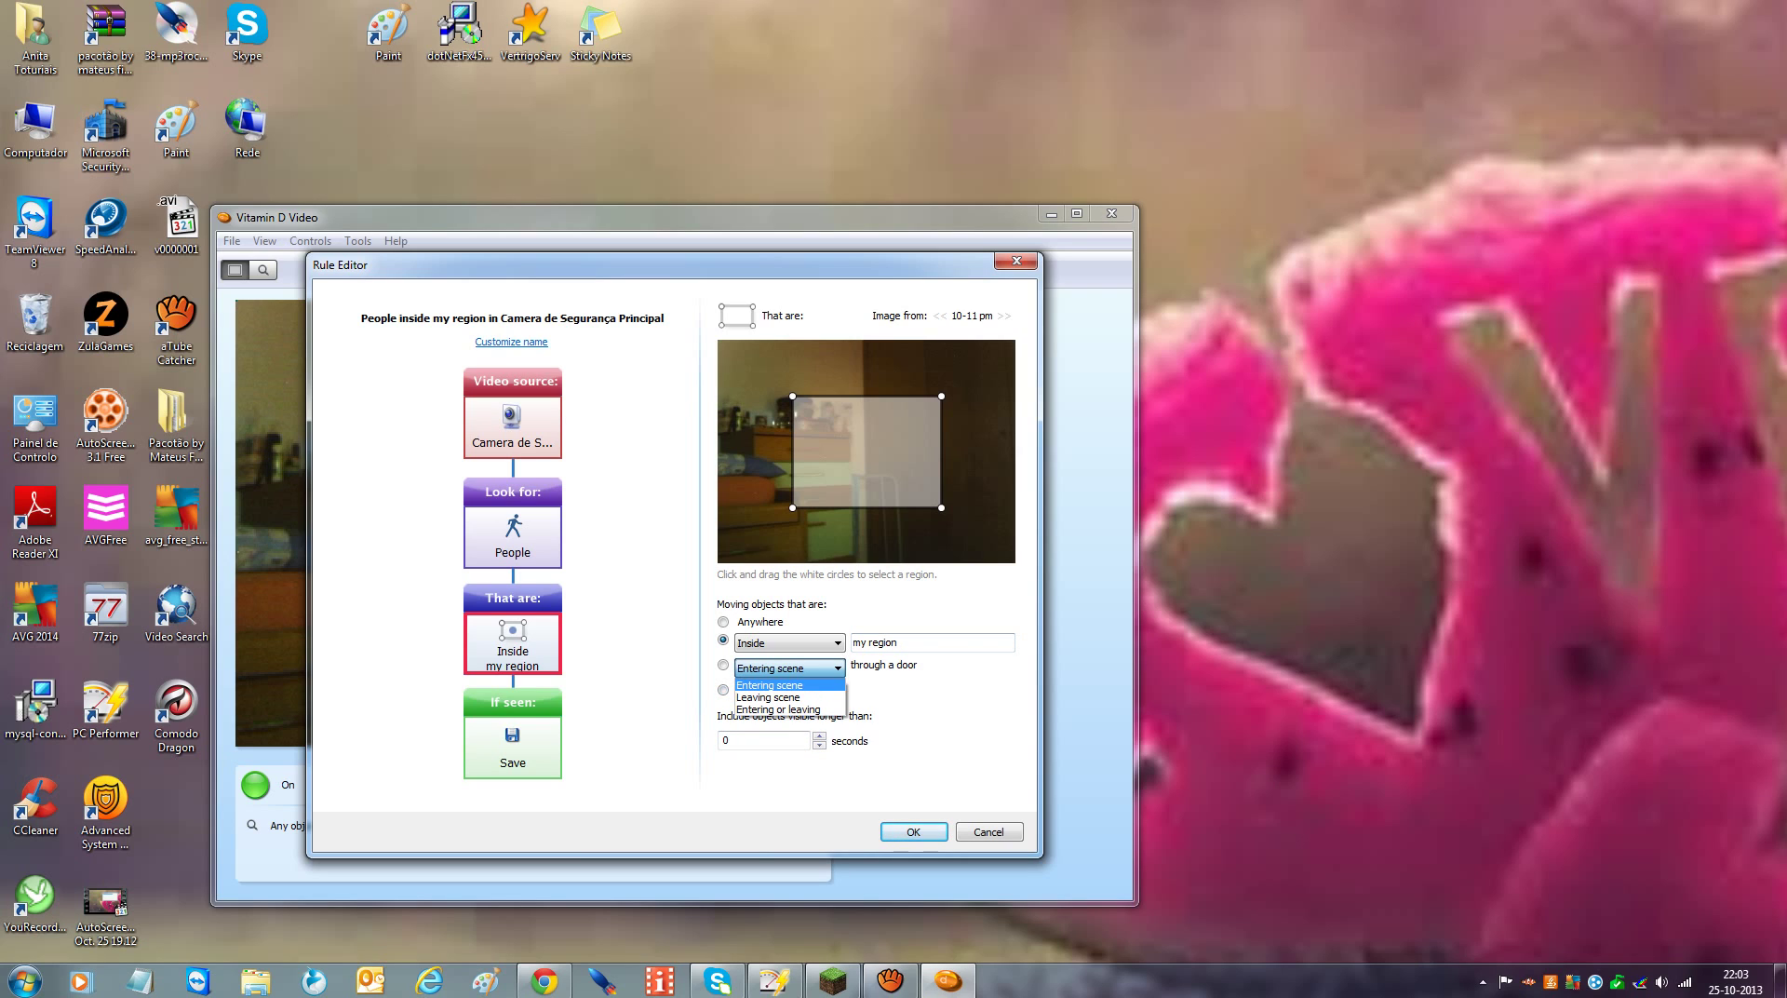
pyautogui.click(789, 667)
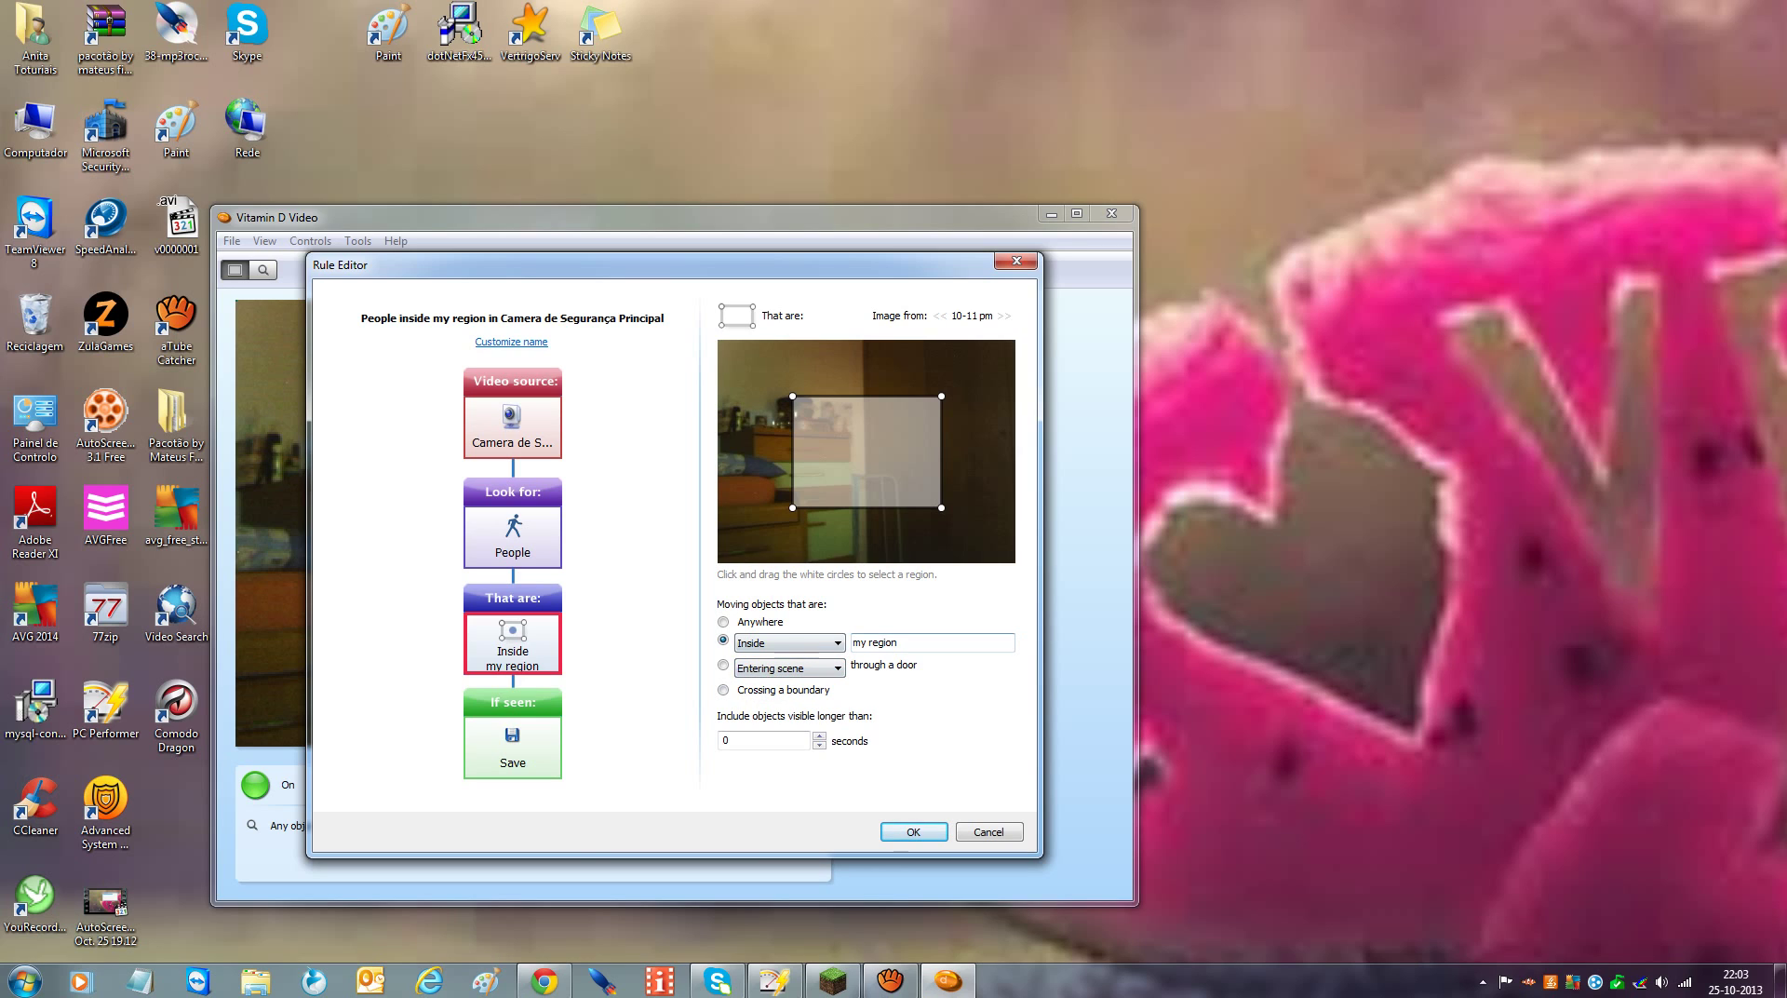
pyautogui.click(512, 744)
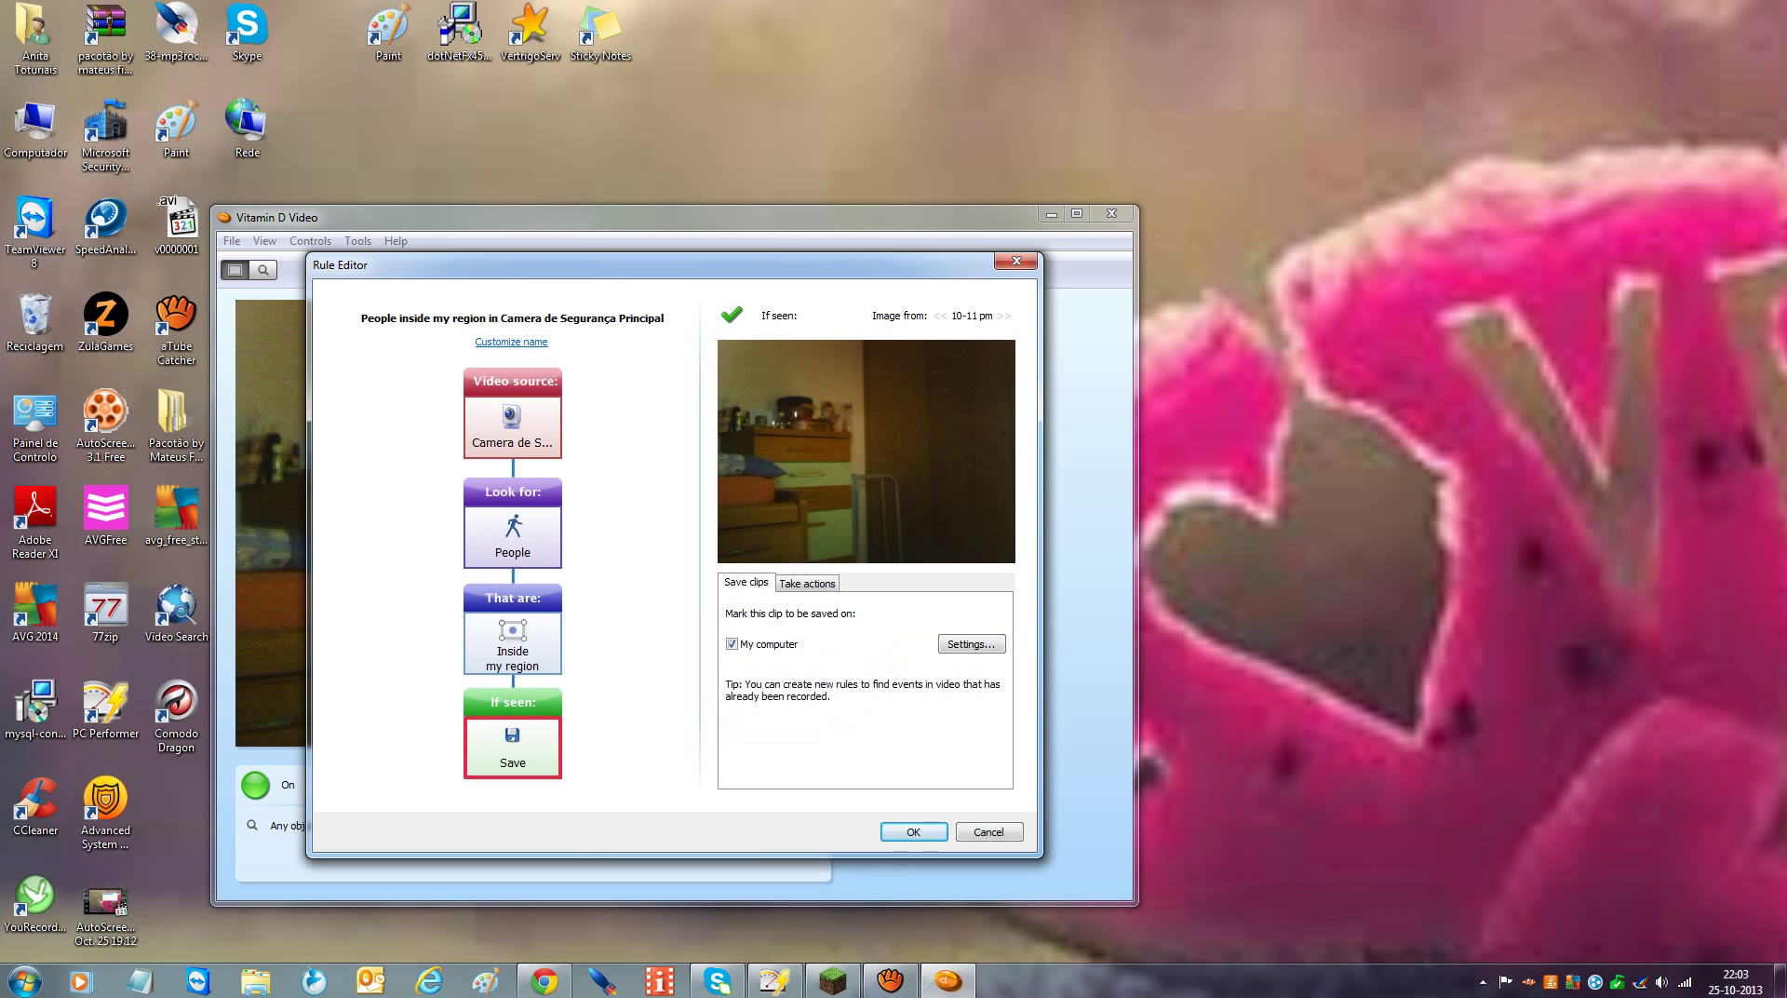
pyautogui.click(512, 535)
pyautogui.click(512, 744)
pyautogui.click(913, 831)
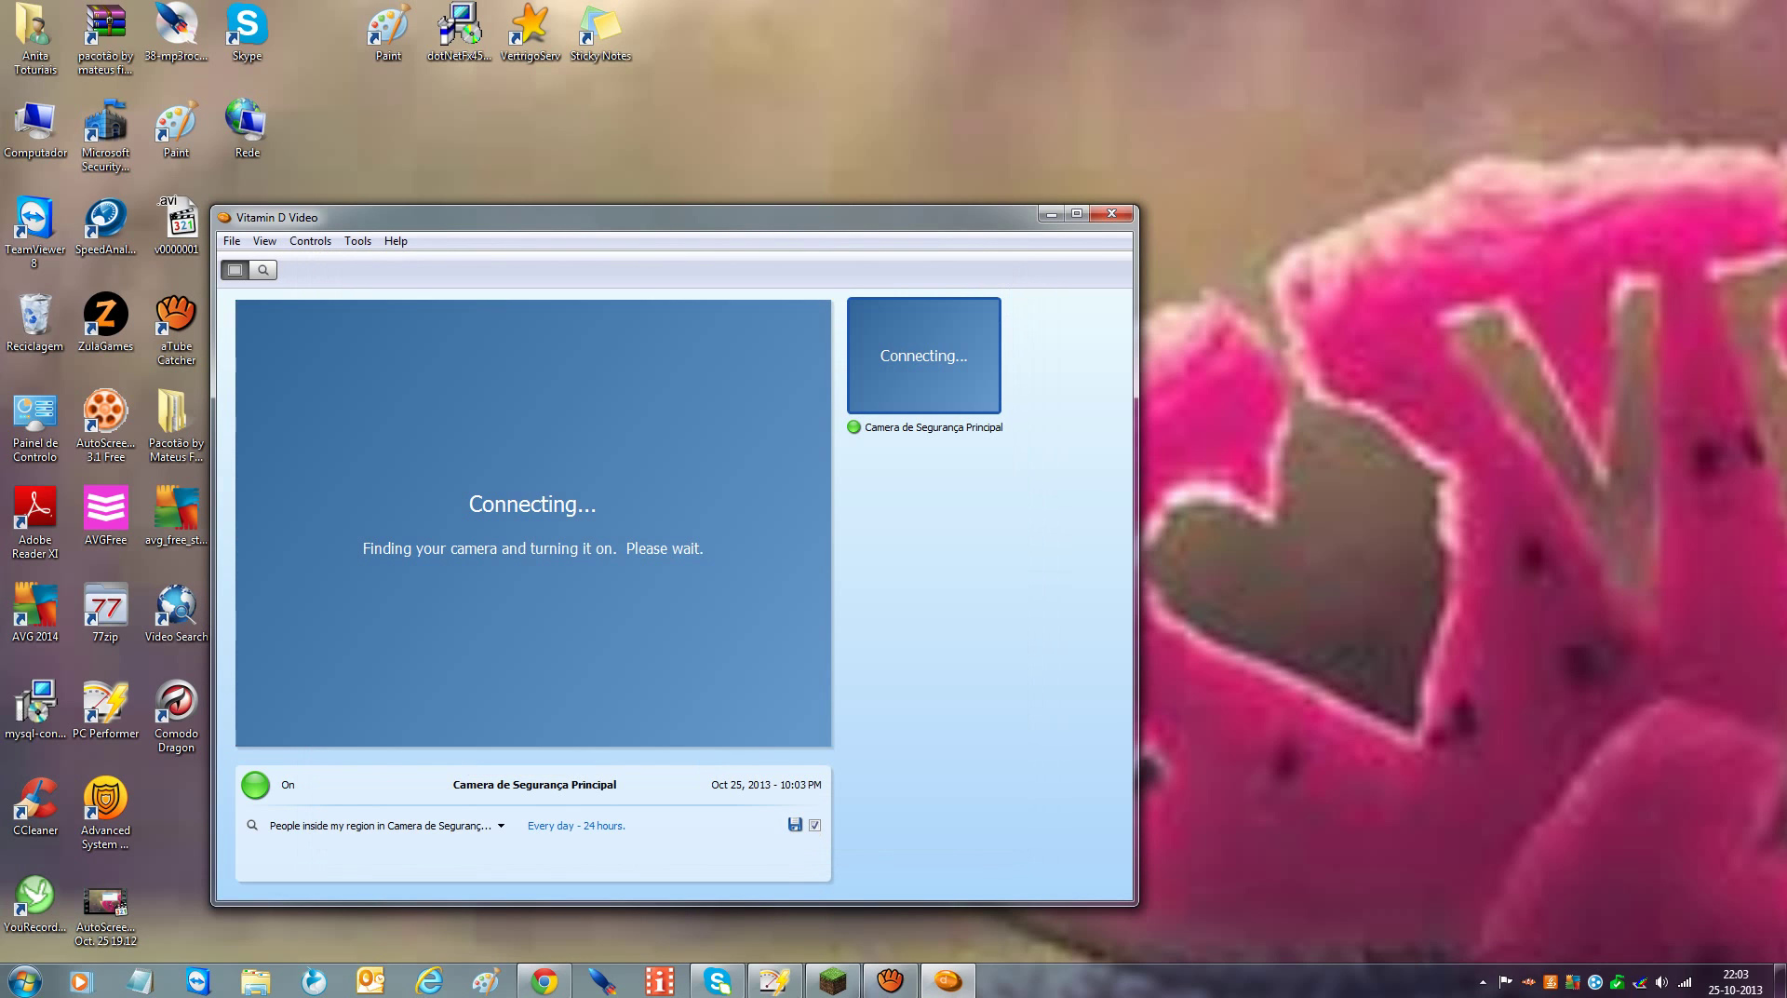
# Review the day options in the rule schedule and keep it at every day, 24 hours
pyautogui.click(609, 824)
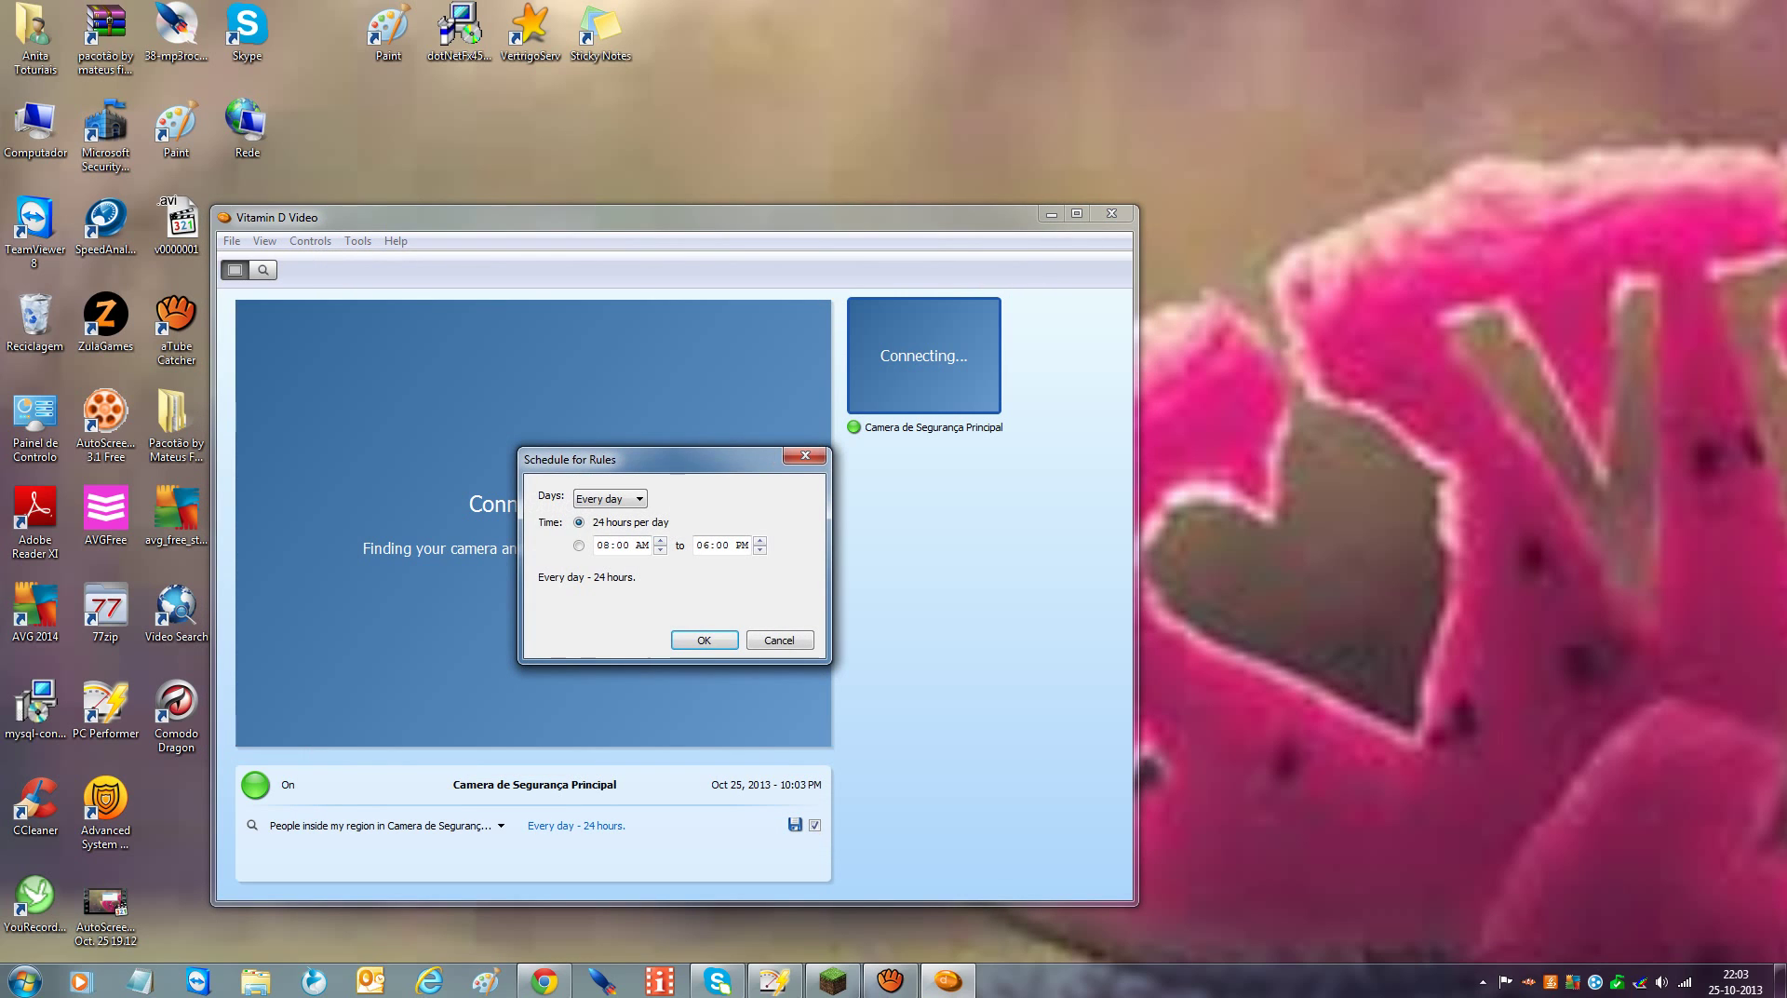
pyautogui.click(624, 498)
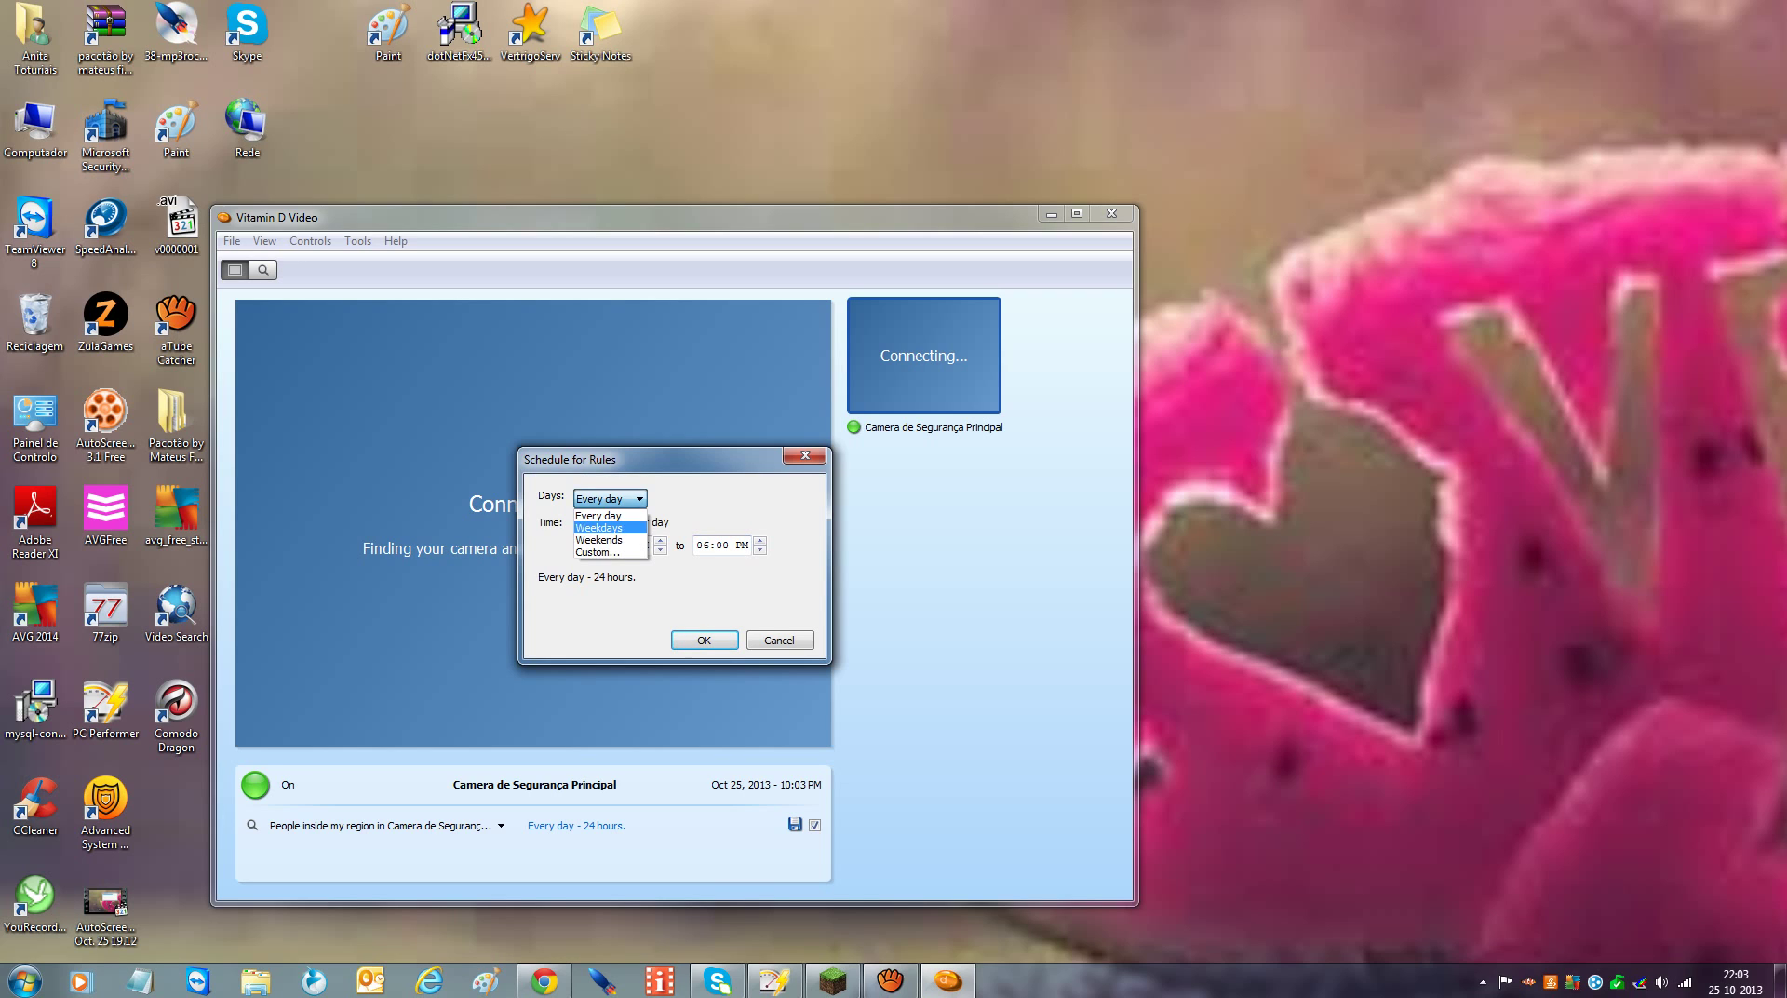
pyautogui.click(623, 500)
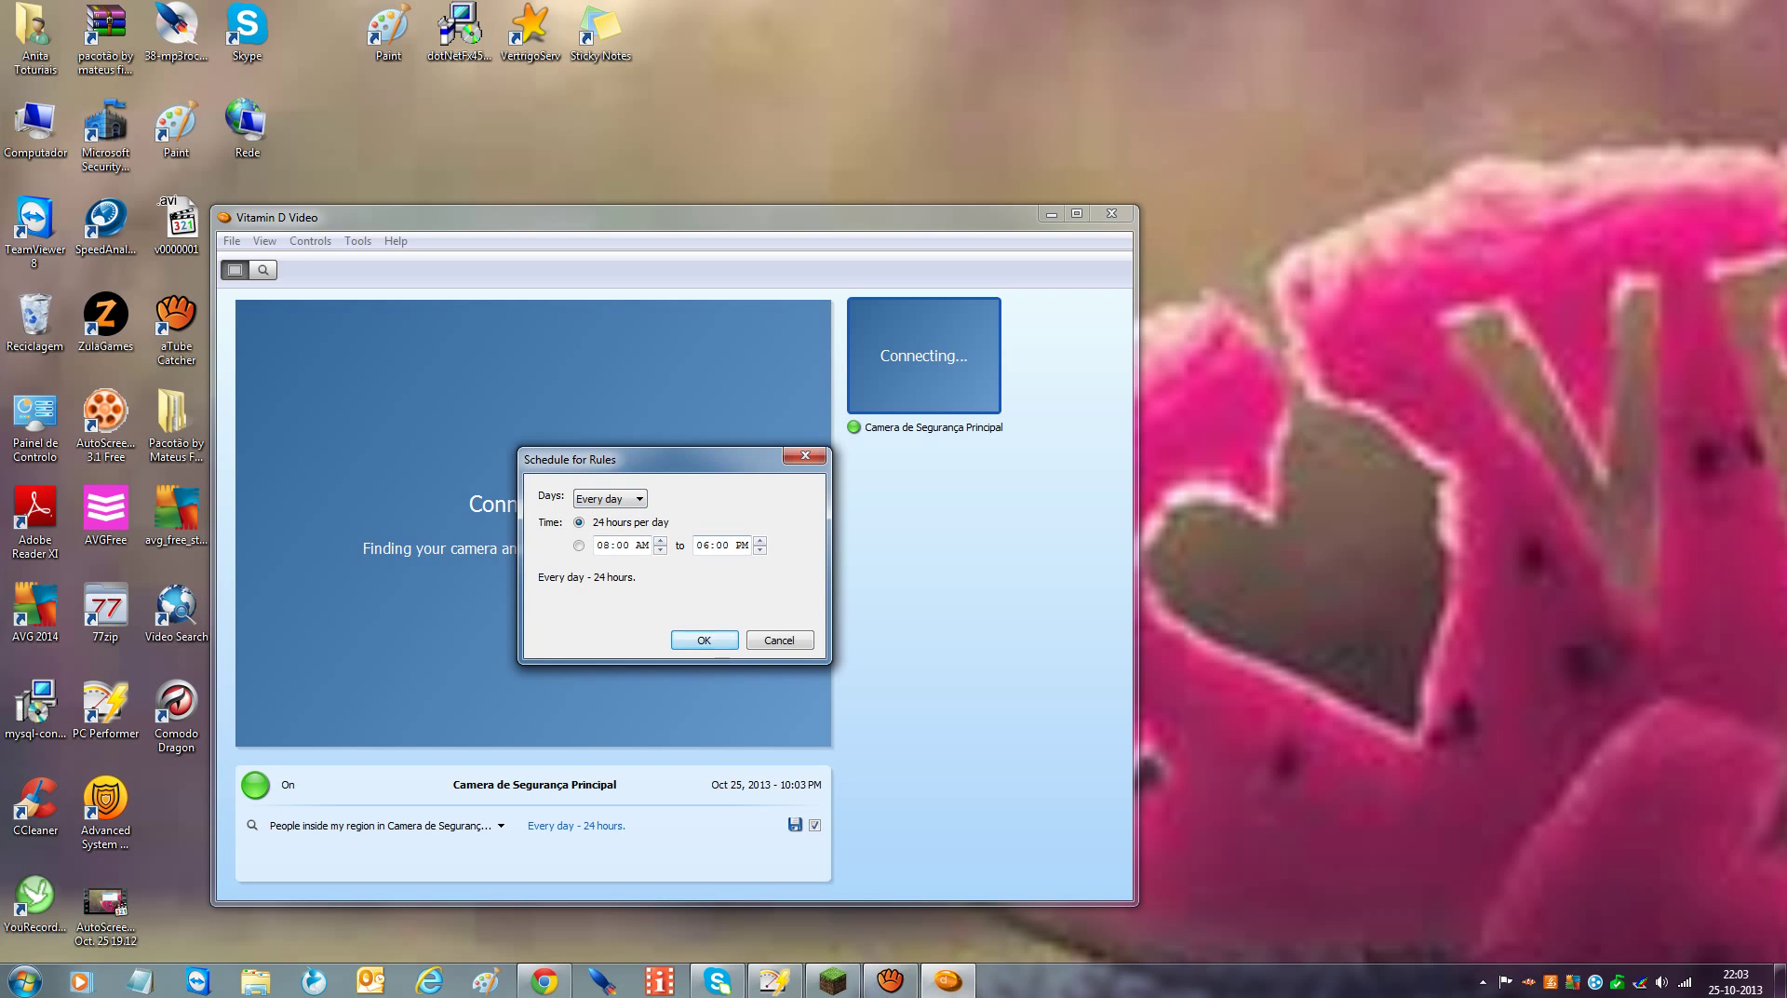
pyautogui.click(703, 640)
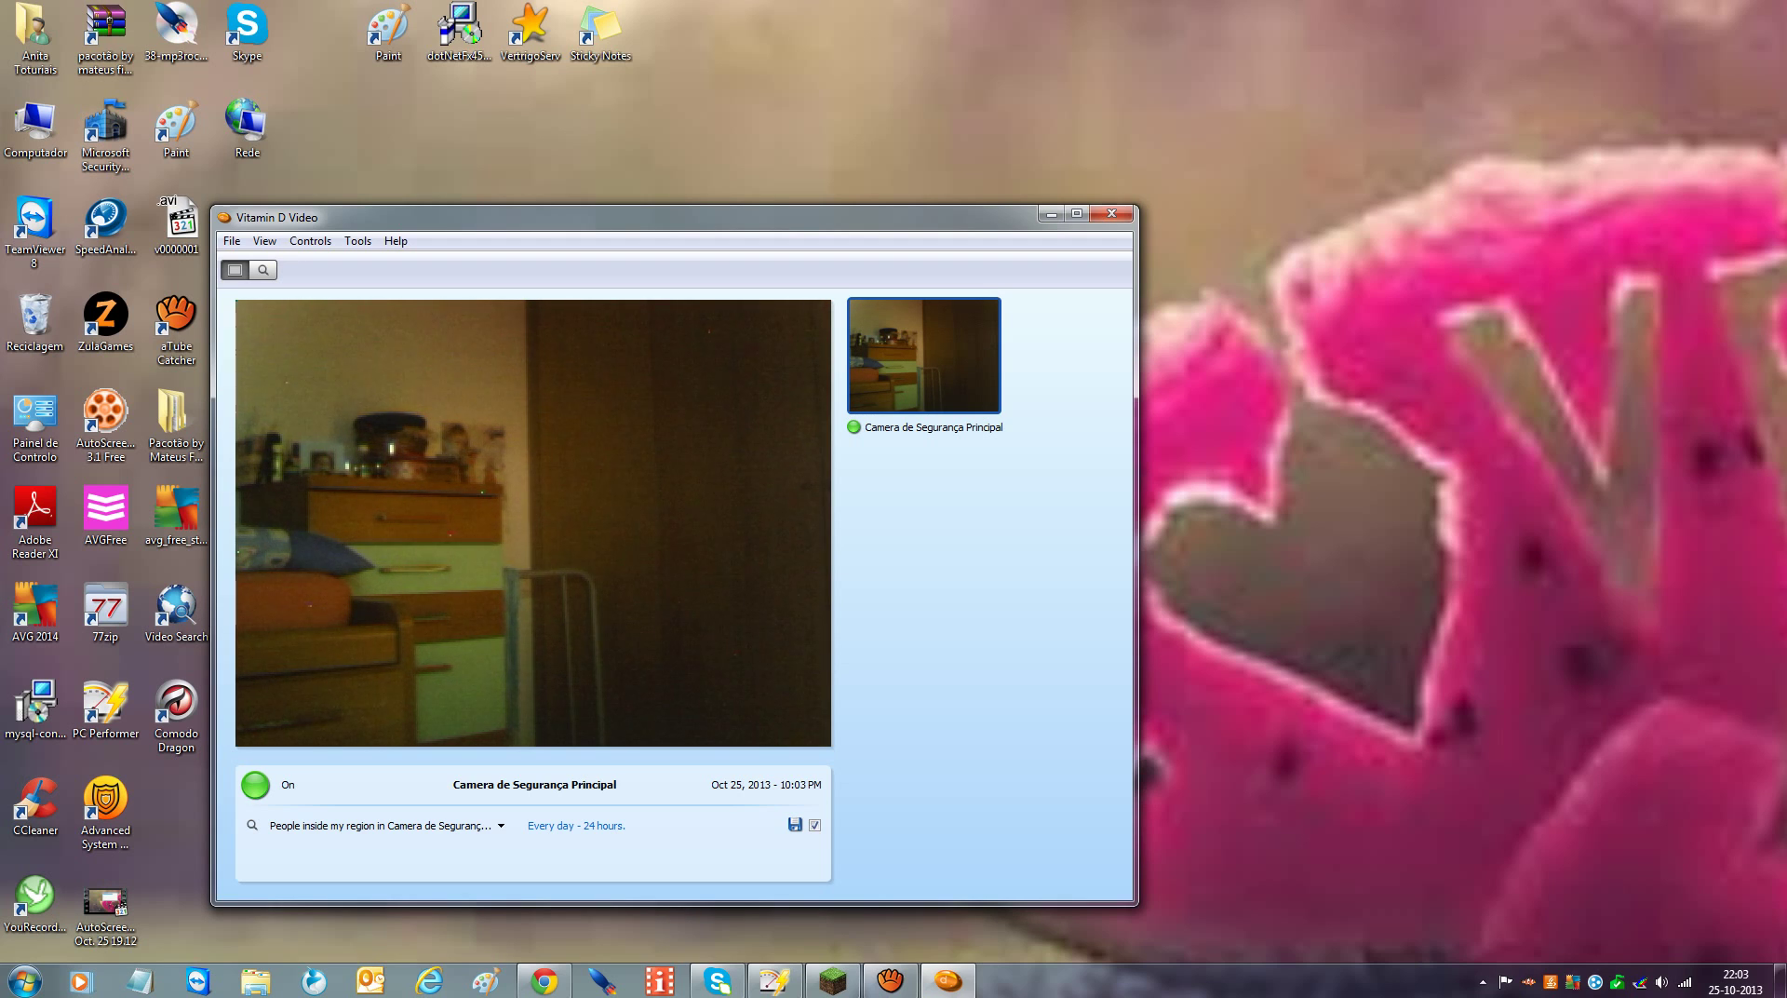
# Close Vitamin D Video and check the ongoing screen recording in aTube Catcher, leaving its window minimized
pyautogui.click(1111, 213)
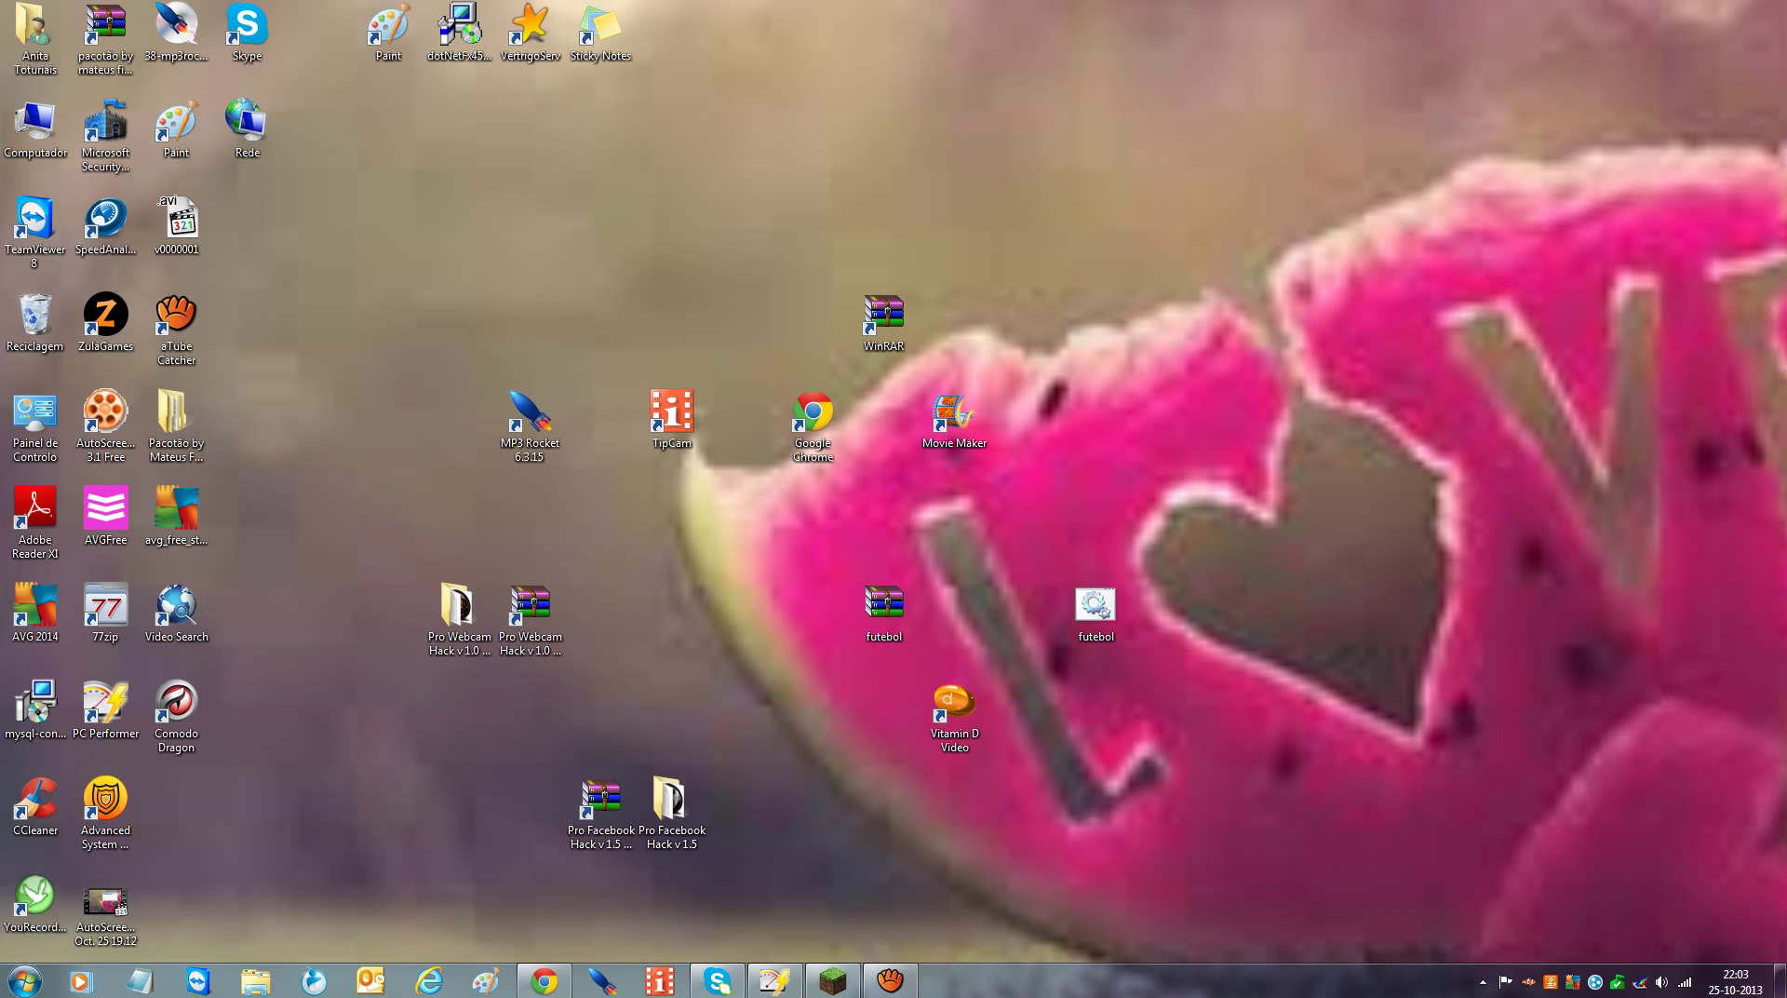
pyautogui.click(888, 979)
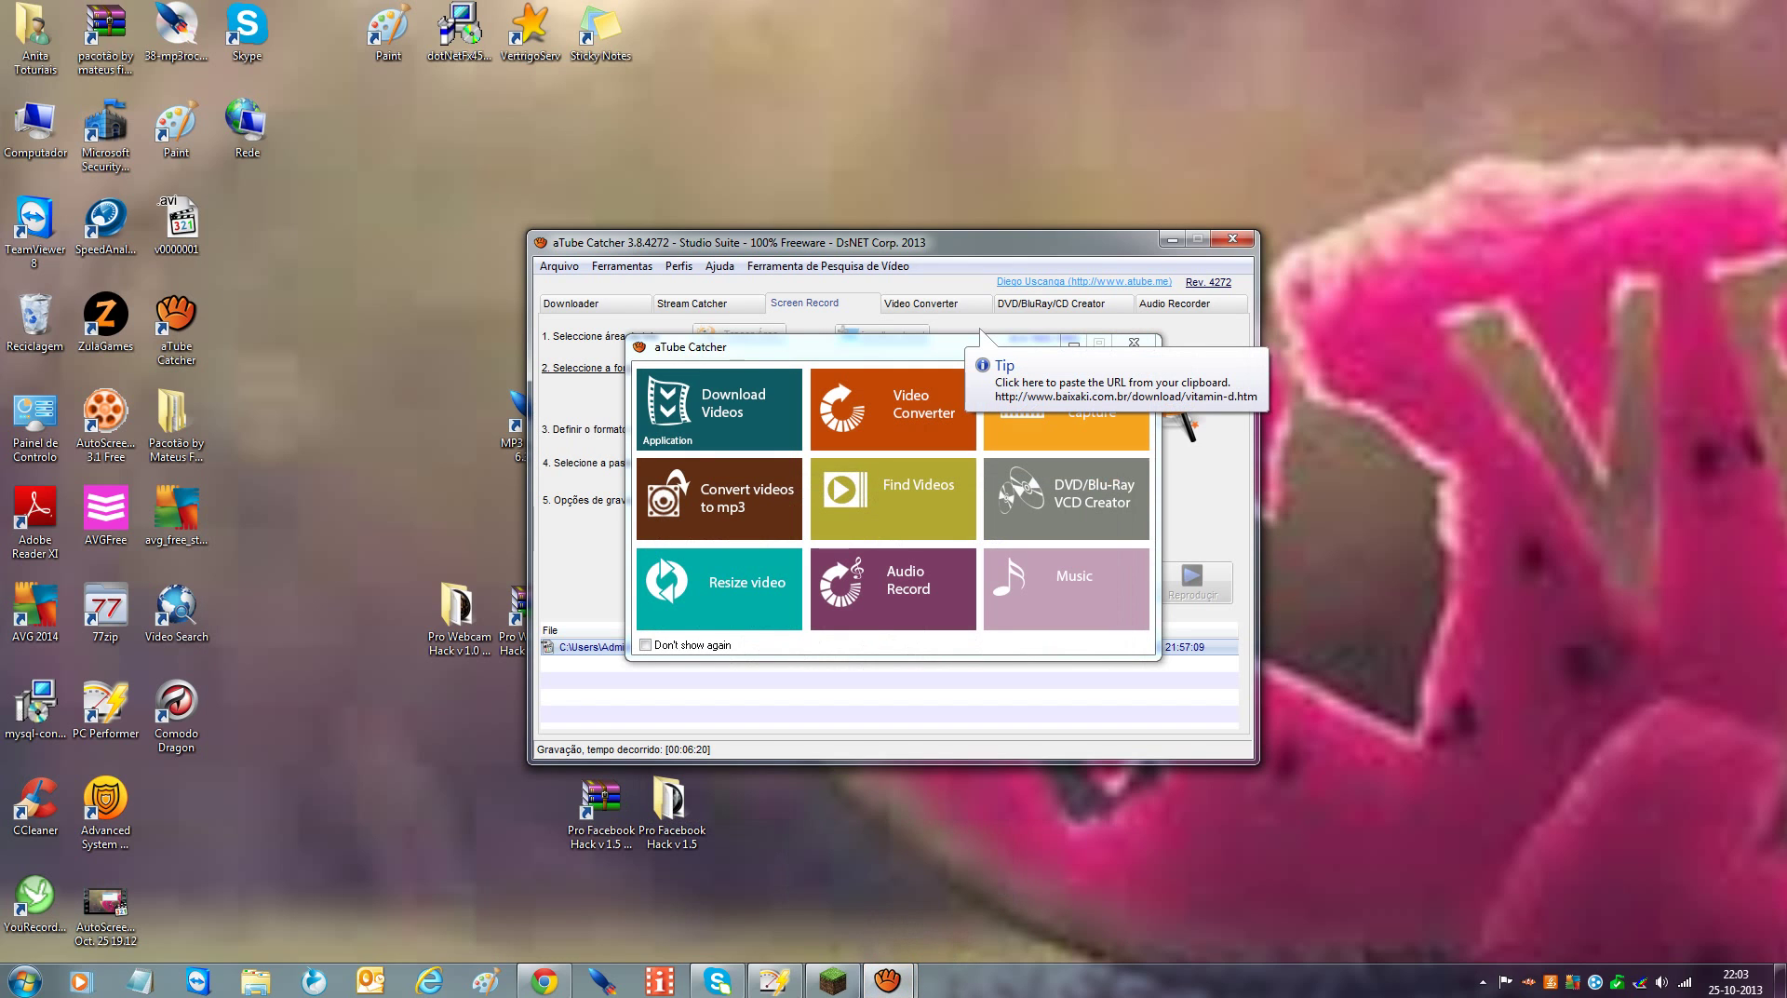
pyautogui.click(1073, 342)
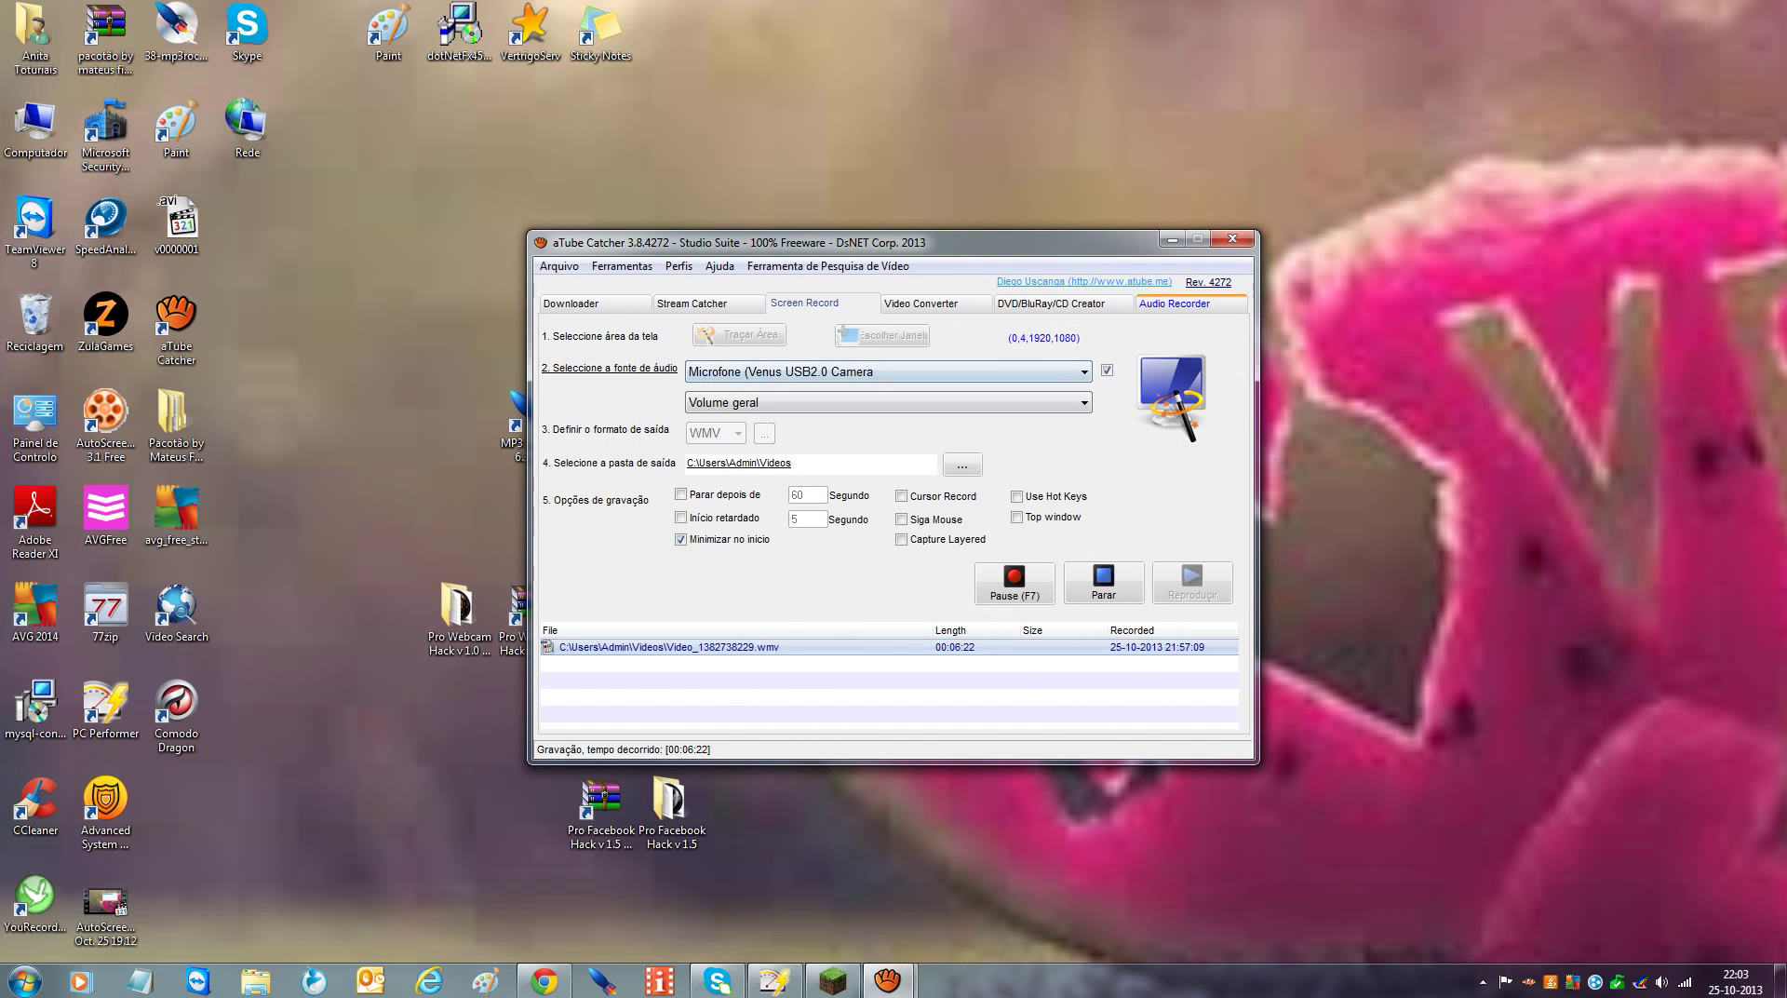
pyautogui.click(1171, 240)
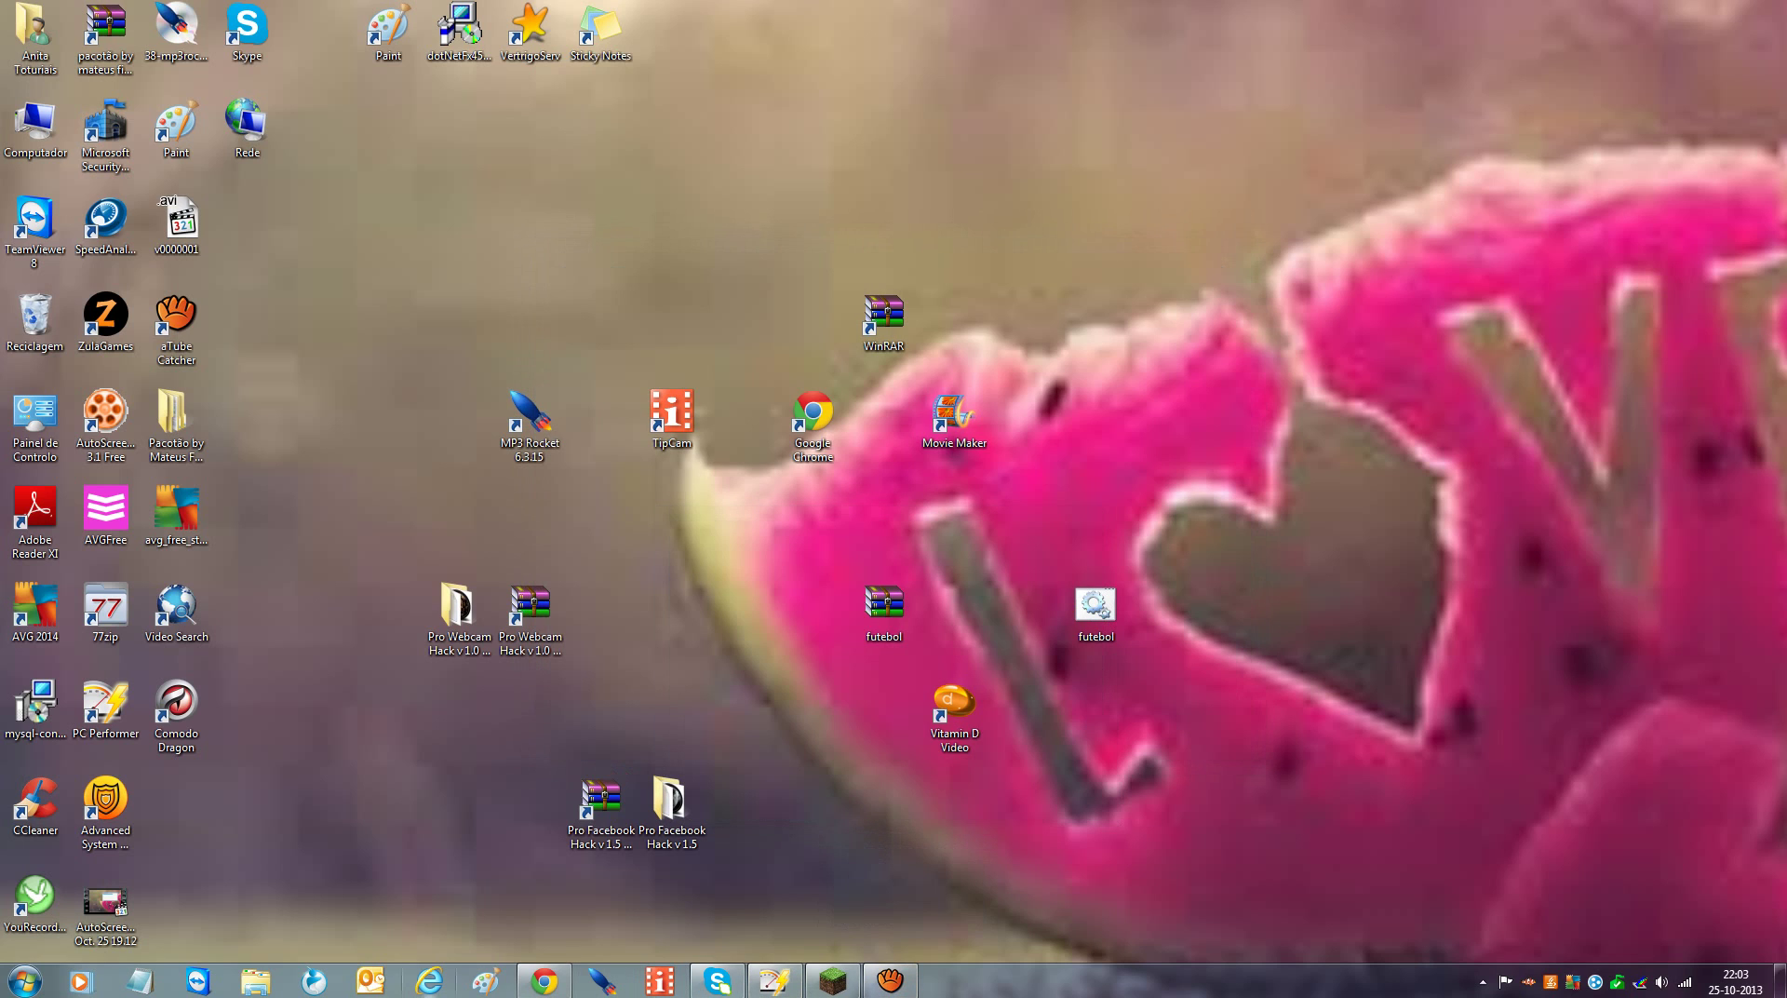
# Reopen Vitamin D Video from the desktop and show the camera in Monitor View in a maximized window
pyautogui.click(955, 715)
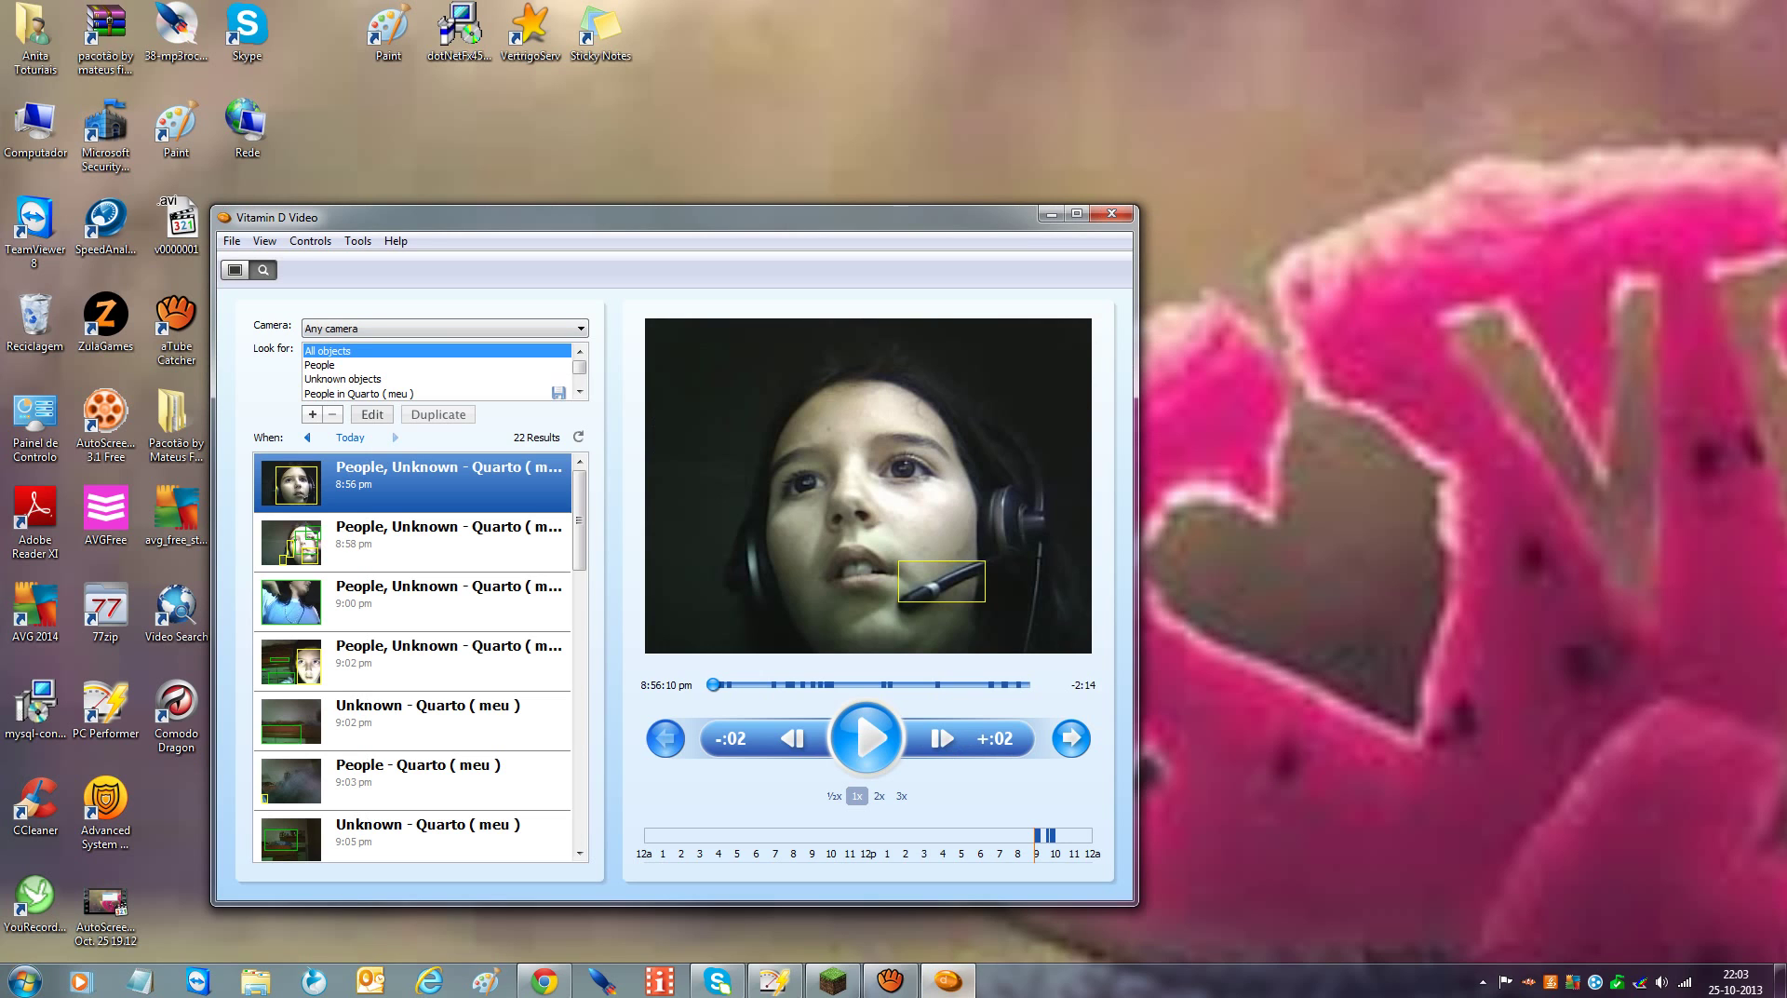
pyautogui.click(947, 980)
pyautogui.click(948, 980)
pyautogui.click(264, 240)
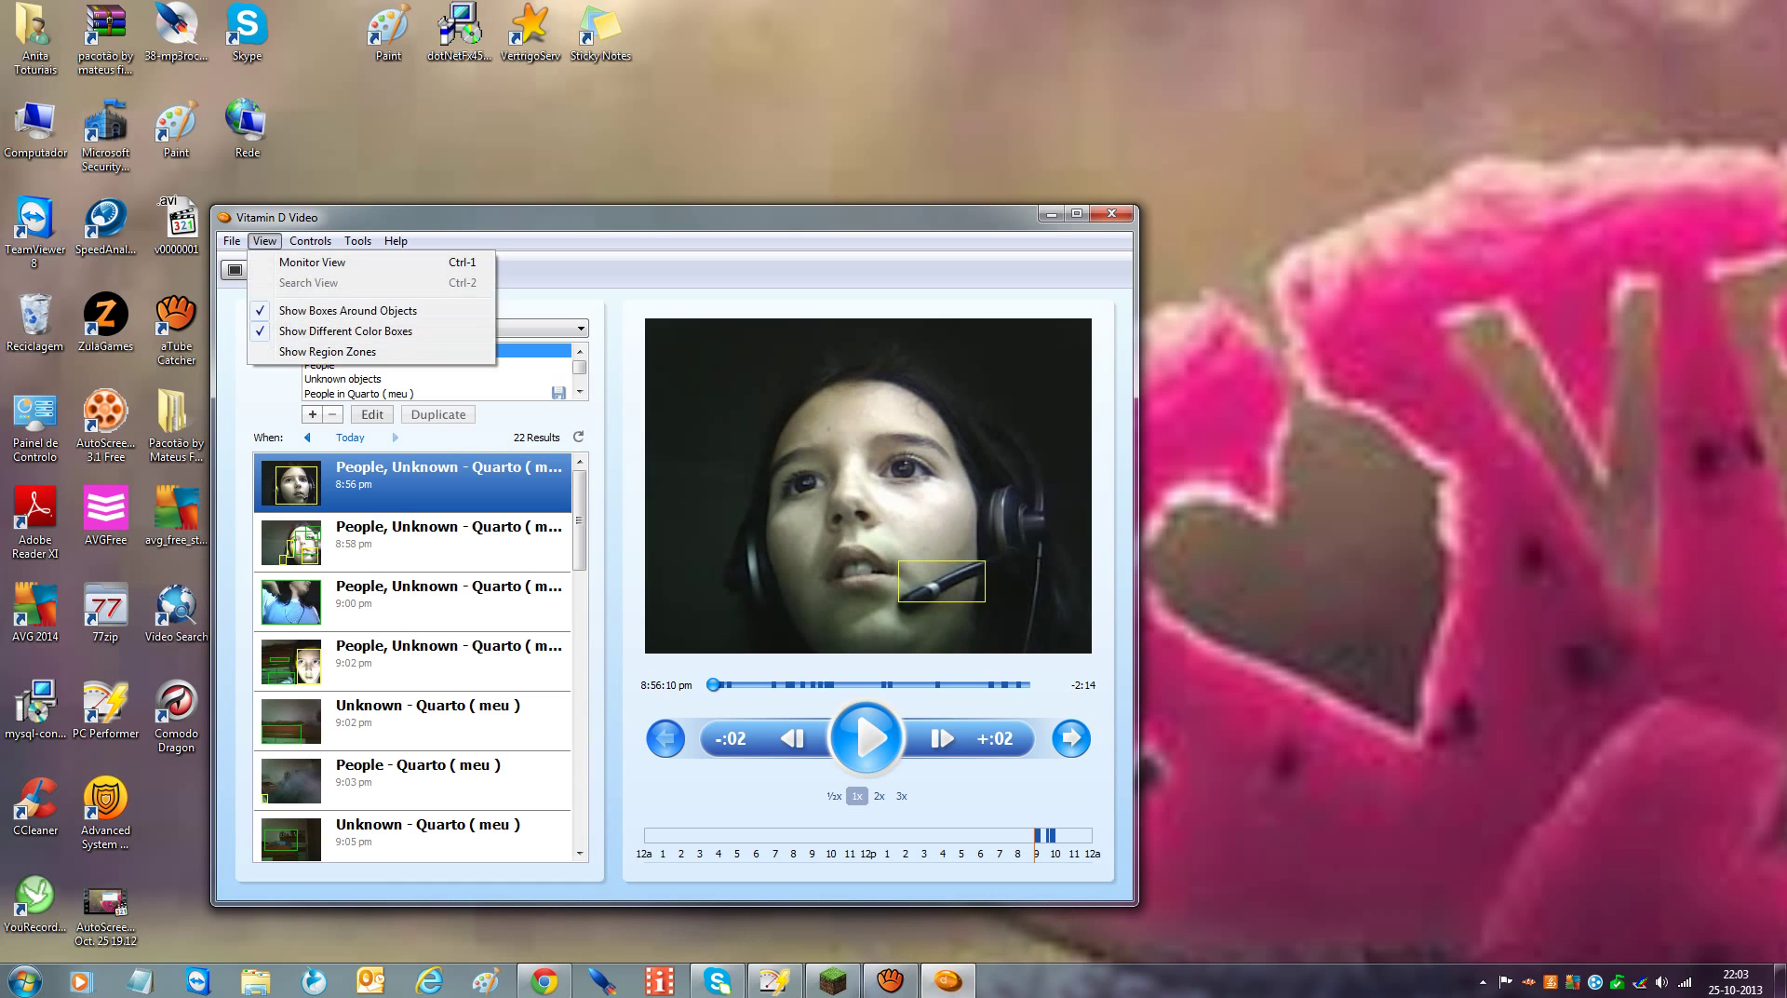
pyautogui.click(279, 263)
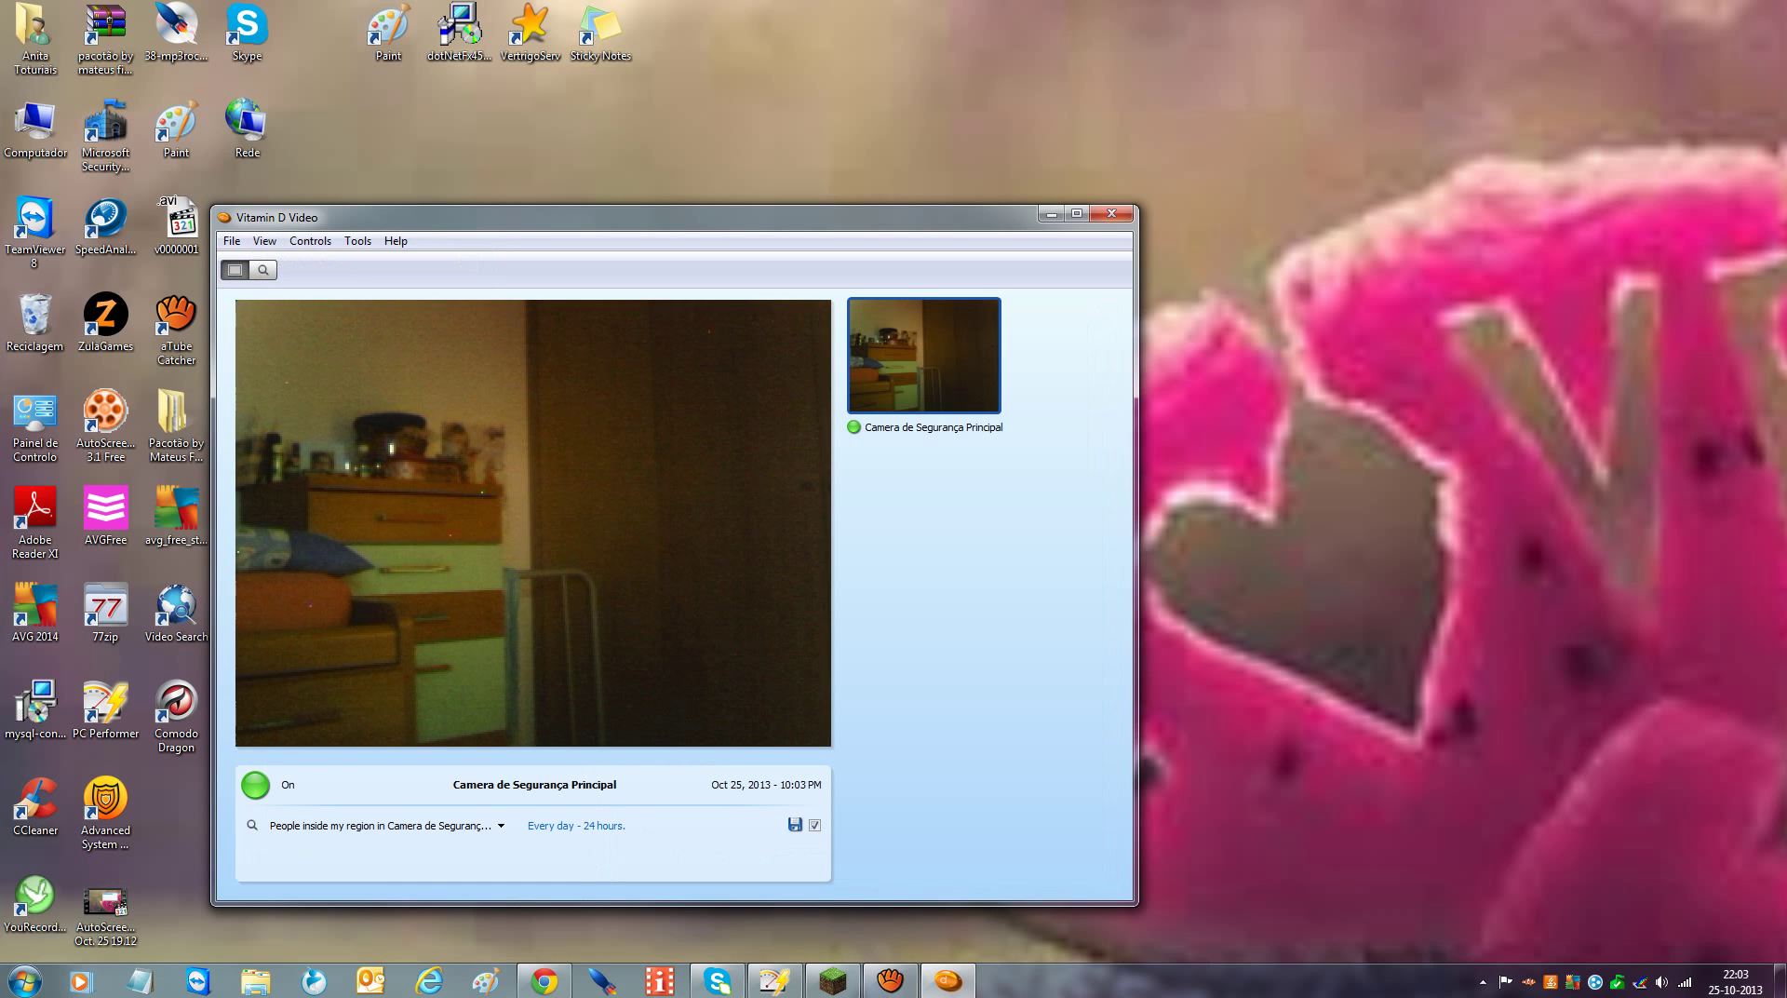
pyautogui.click(1077, 213)
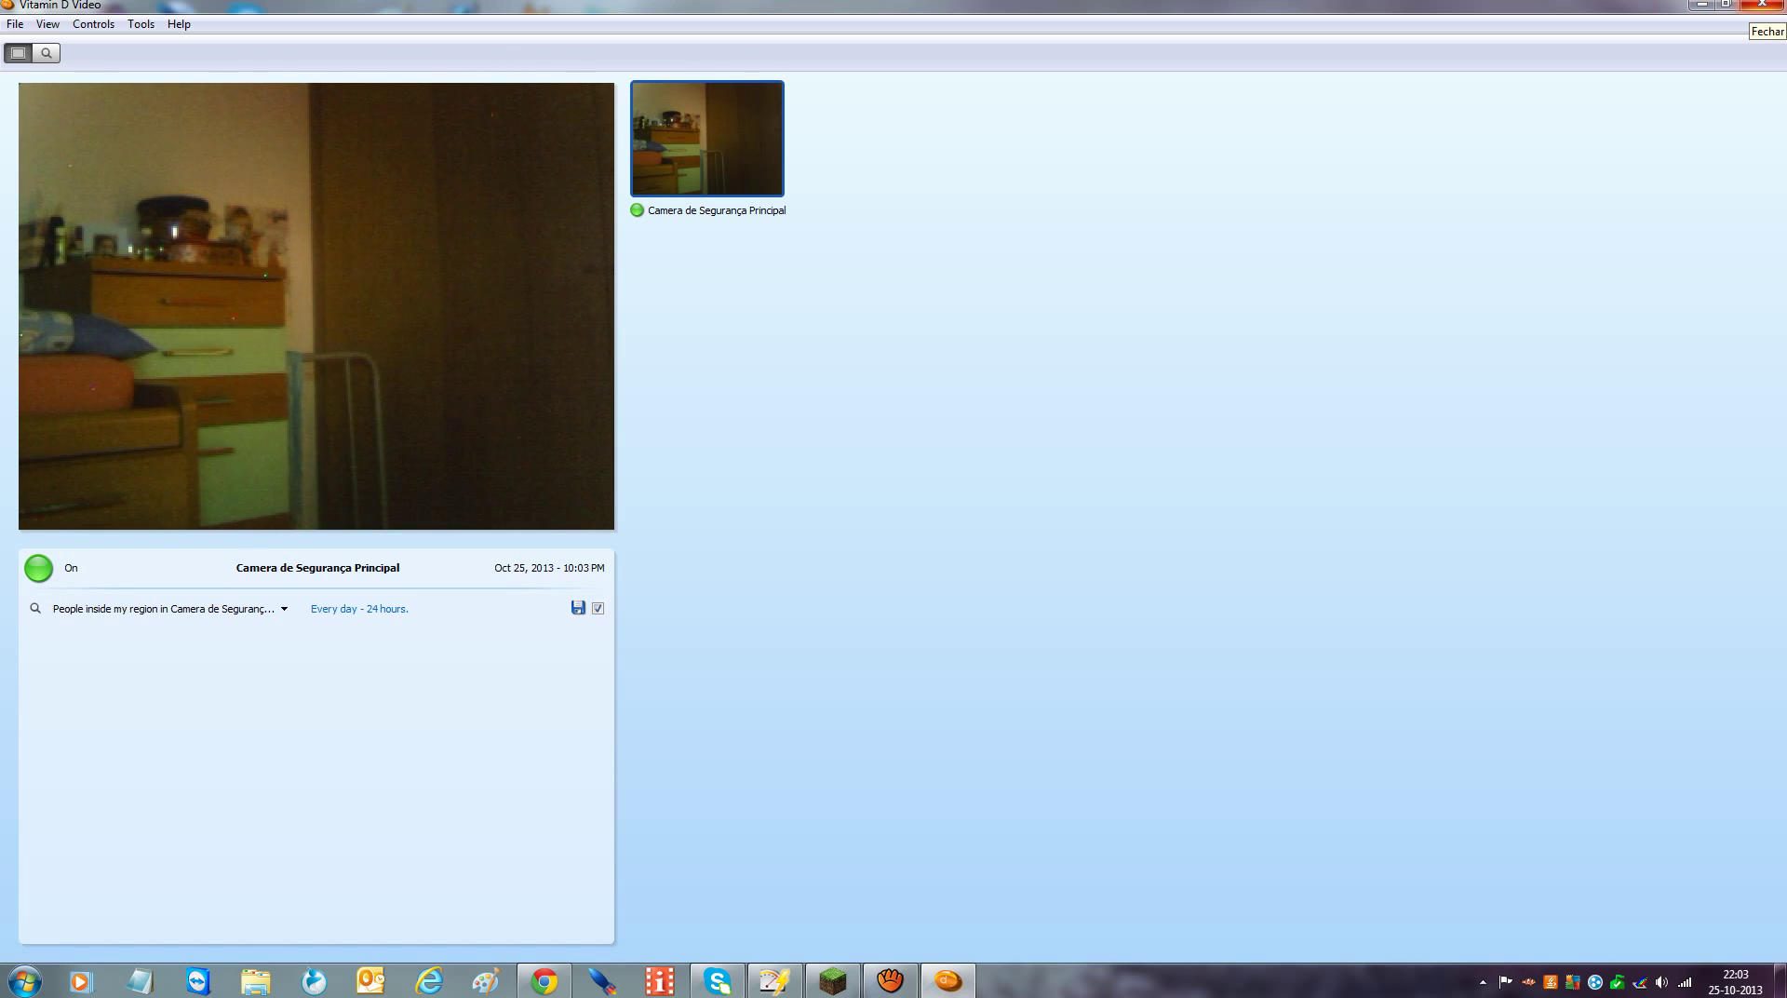
# Close Vitamin D Video and look in the Documents library in Windows Explorer
pyautogui.click(1762, 4)
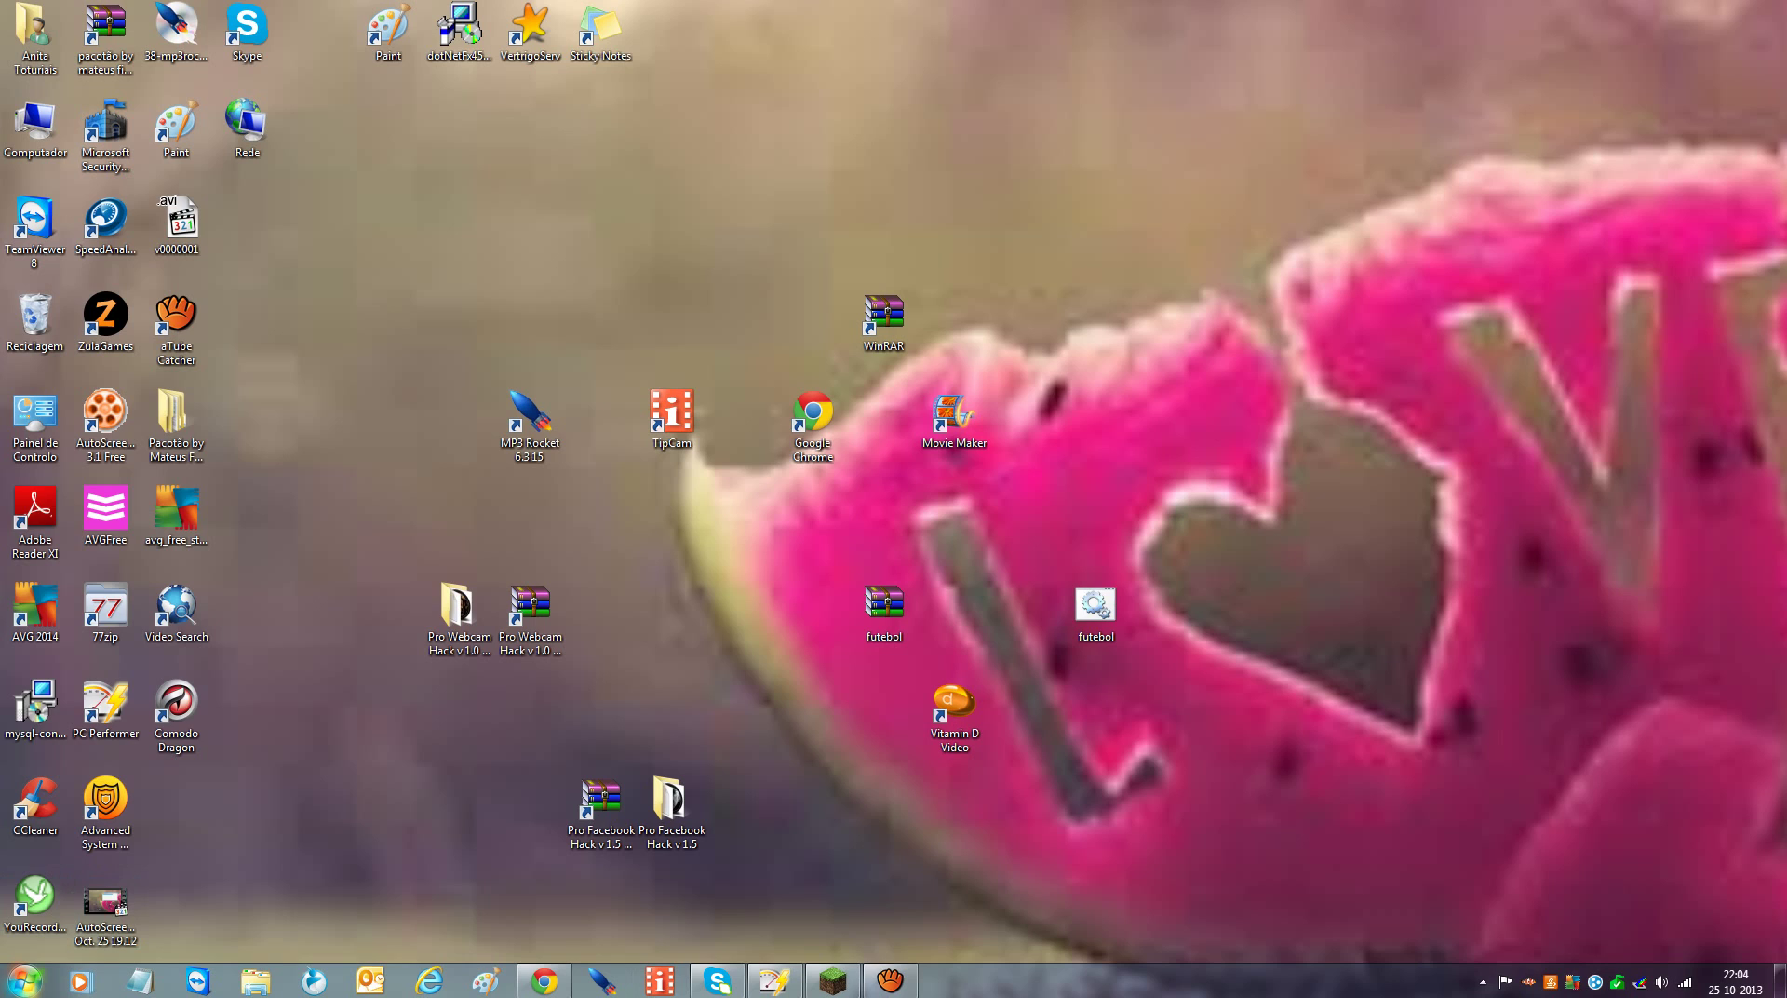
pyautogui.press('super')
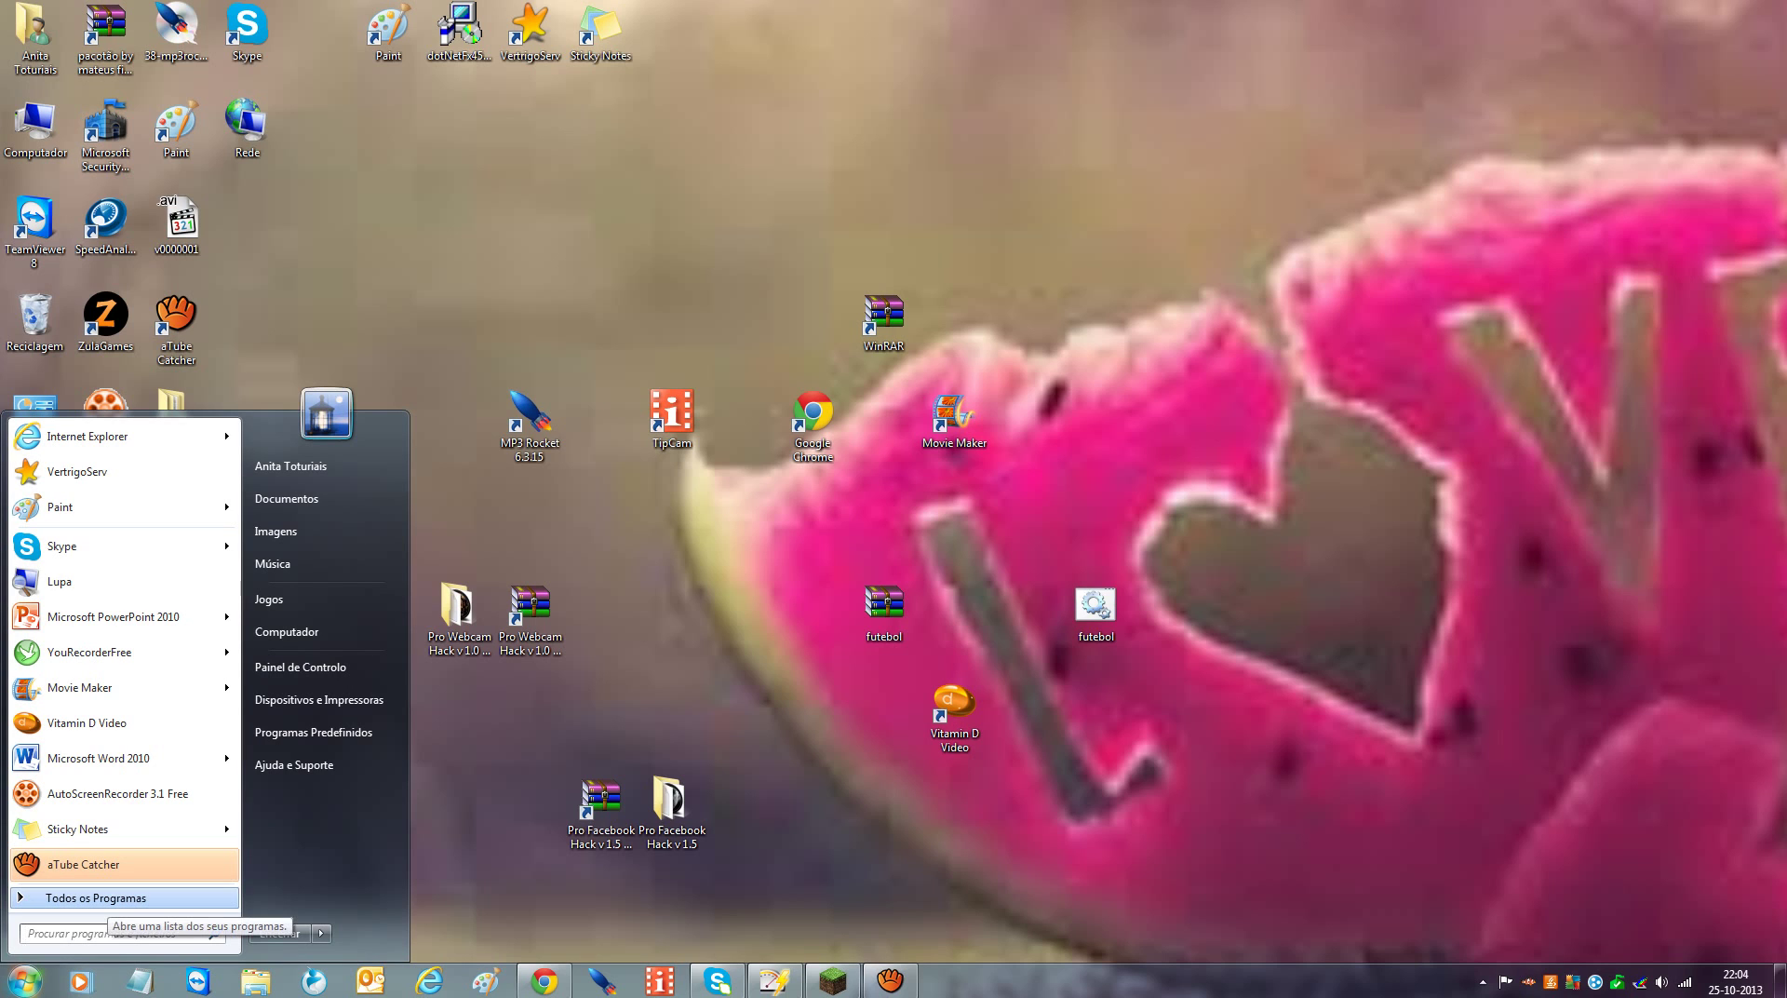
pyautogui.click(102, 897)
pyautogui.click(255, 980)
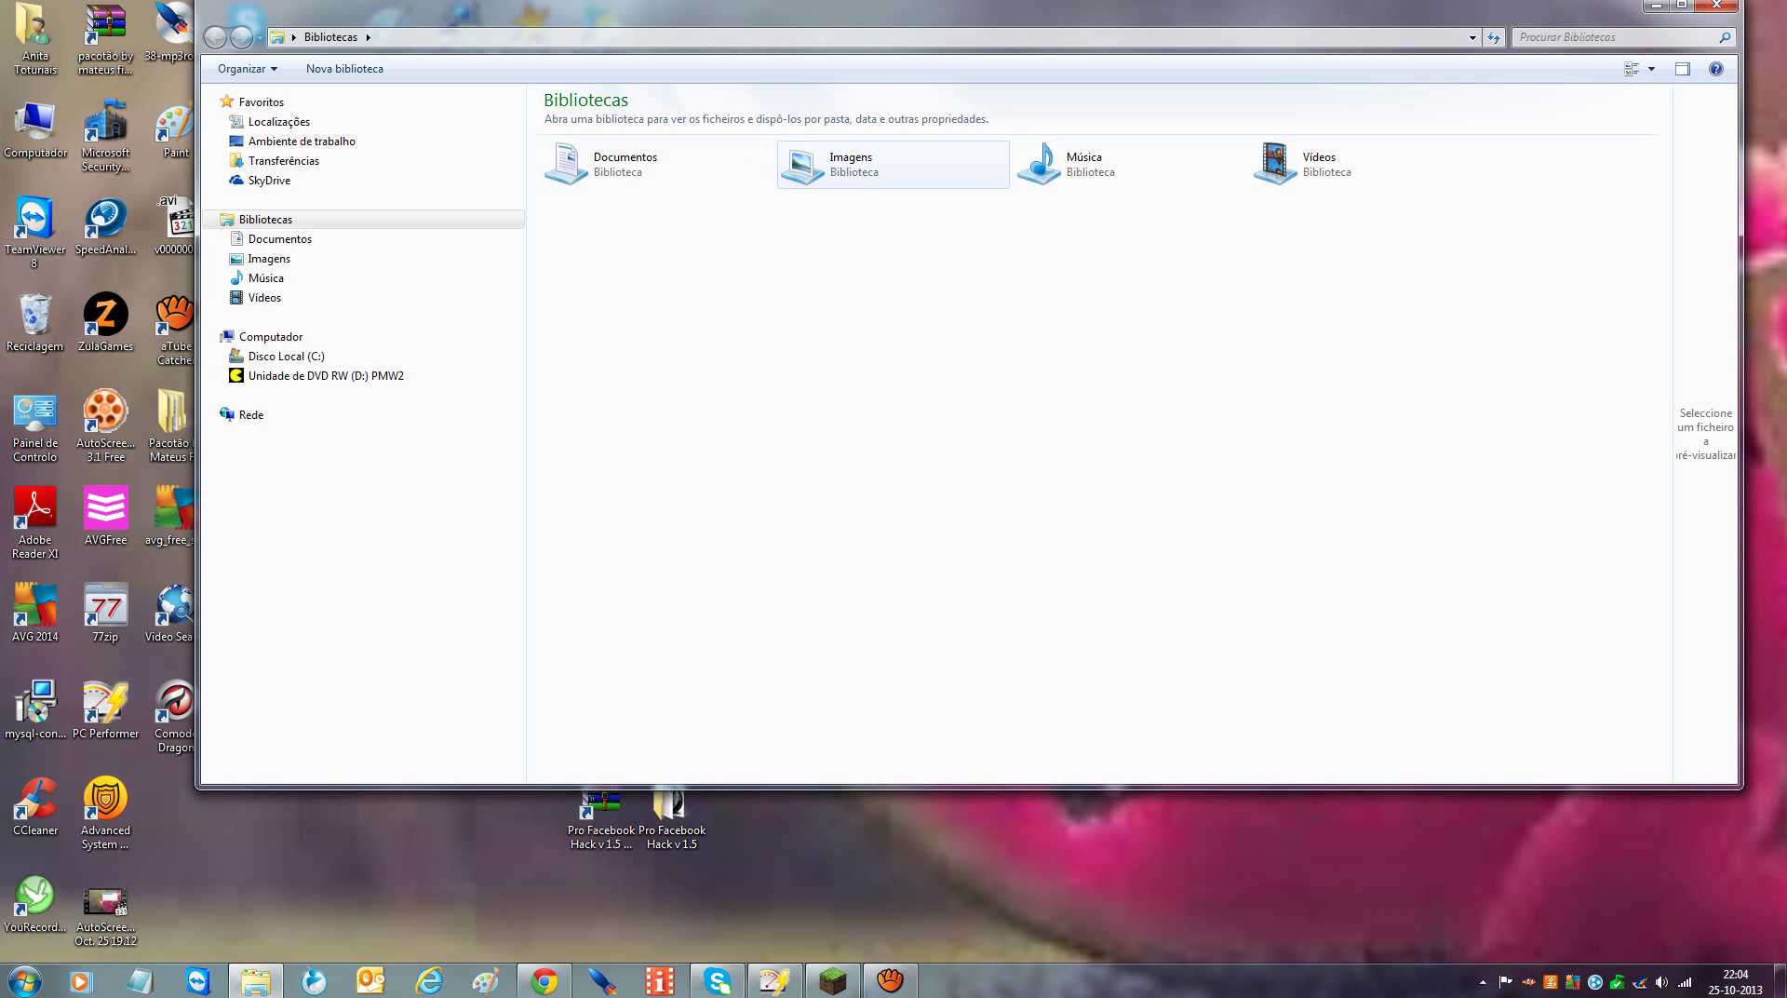
pyautogui.doubleClick(656, 163)
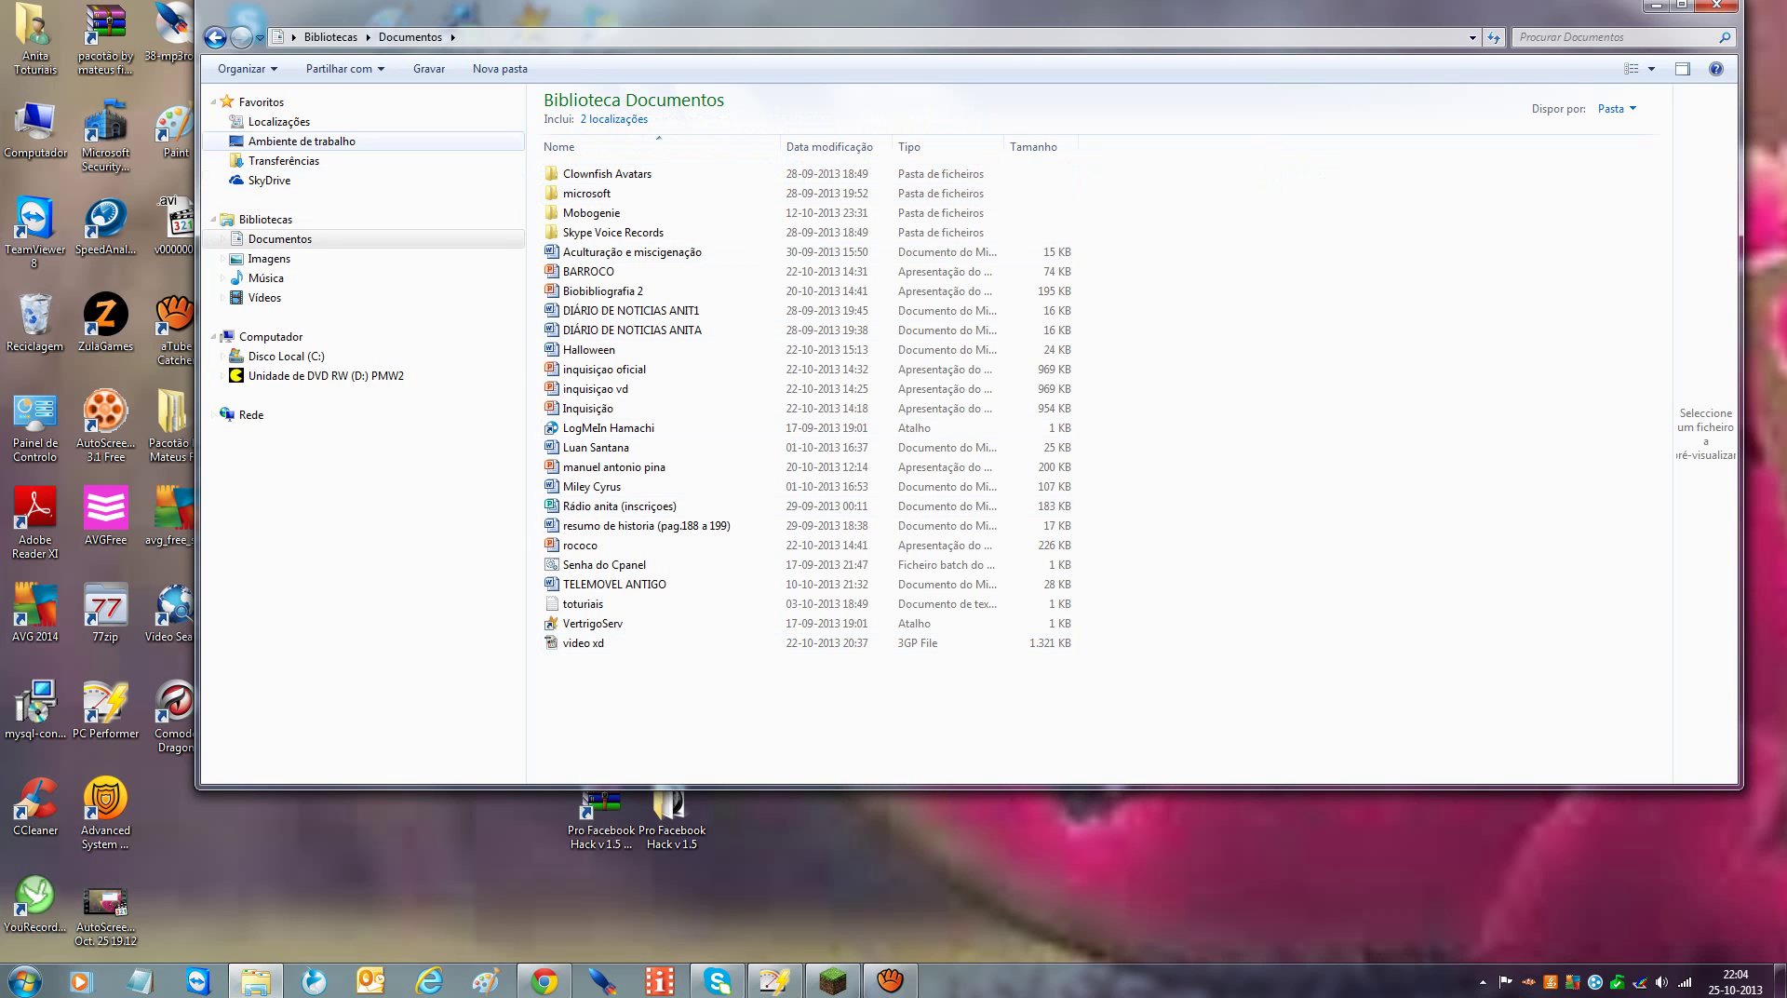
pyautogui.click(265, 219)
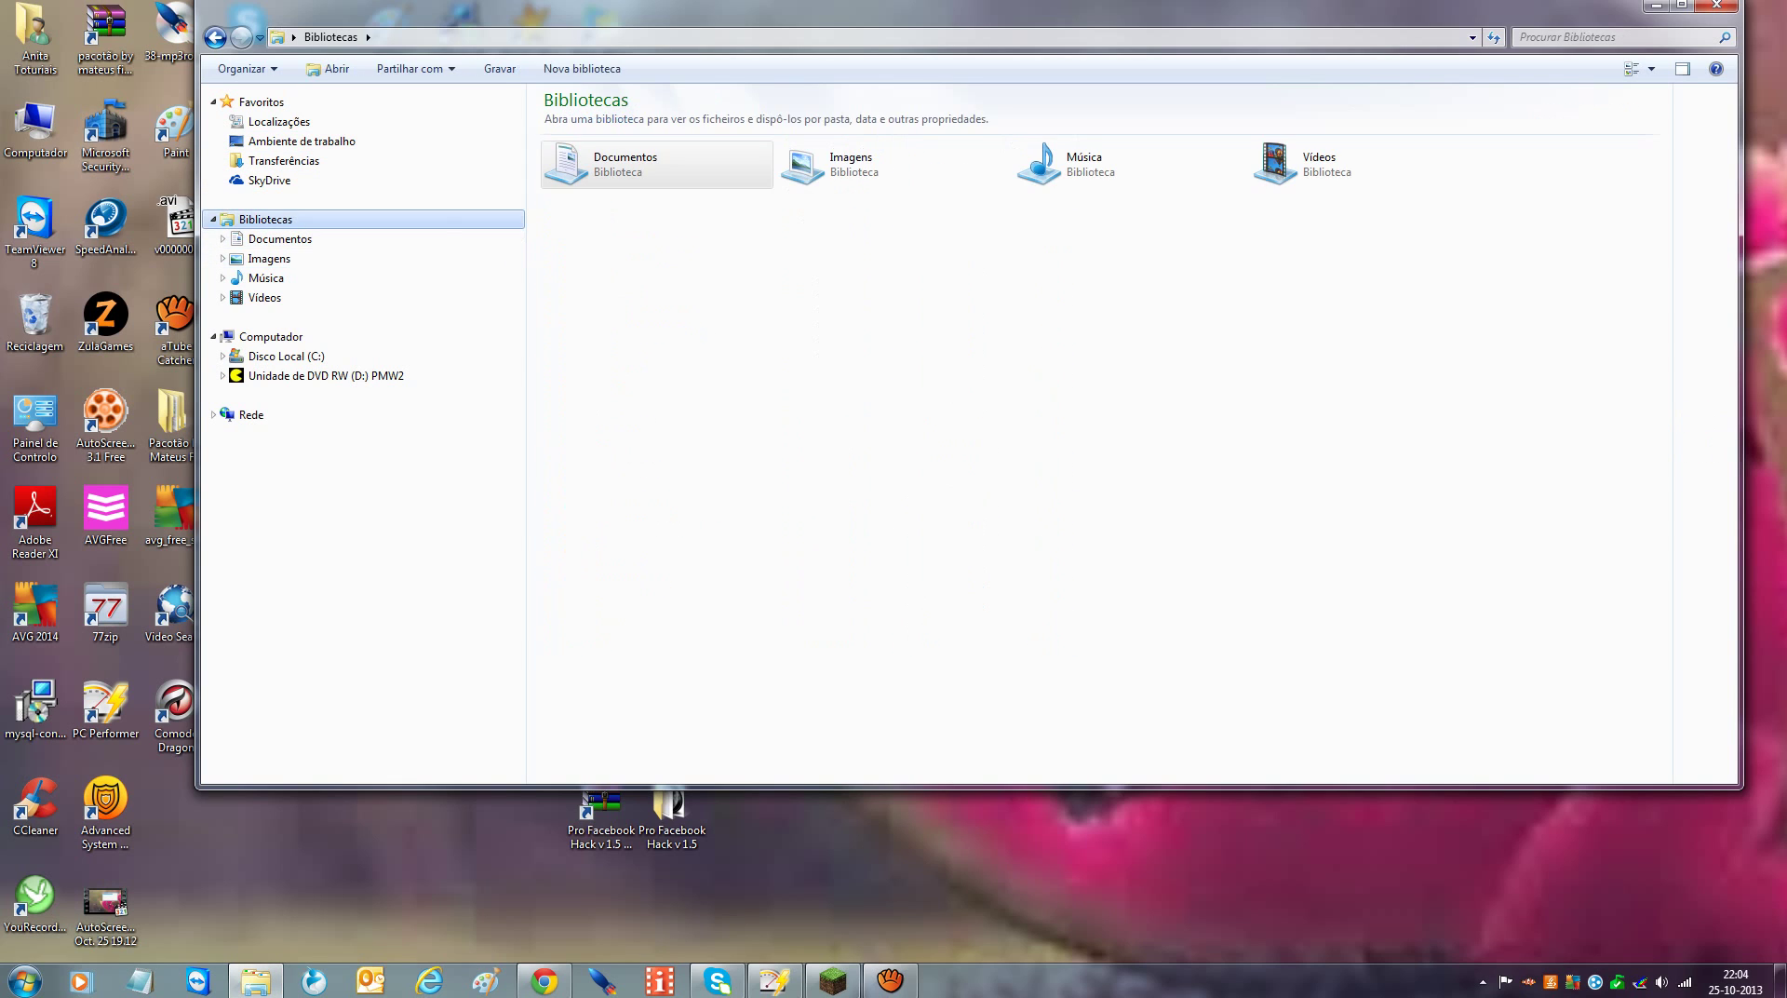
# Open the Vitamin D Video folder inside Programas on Disco Local (C:)
pyautogui.click(285, 356)
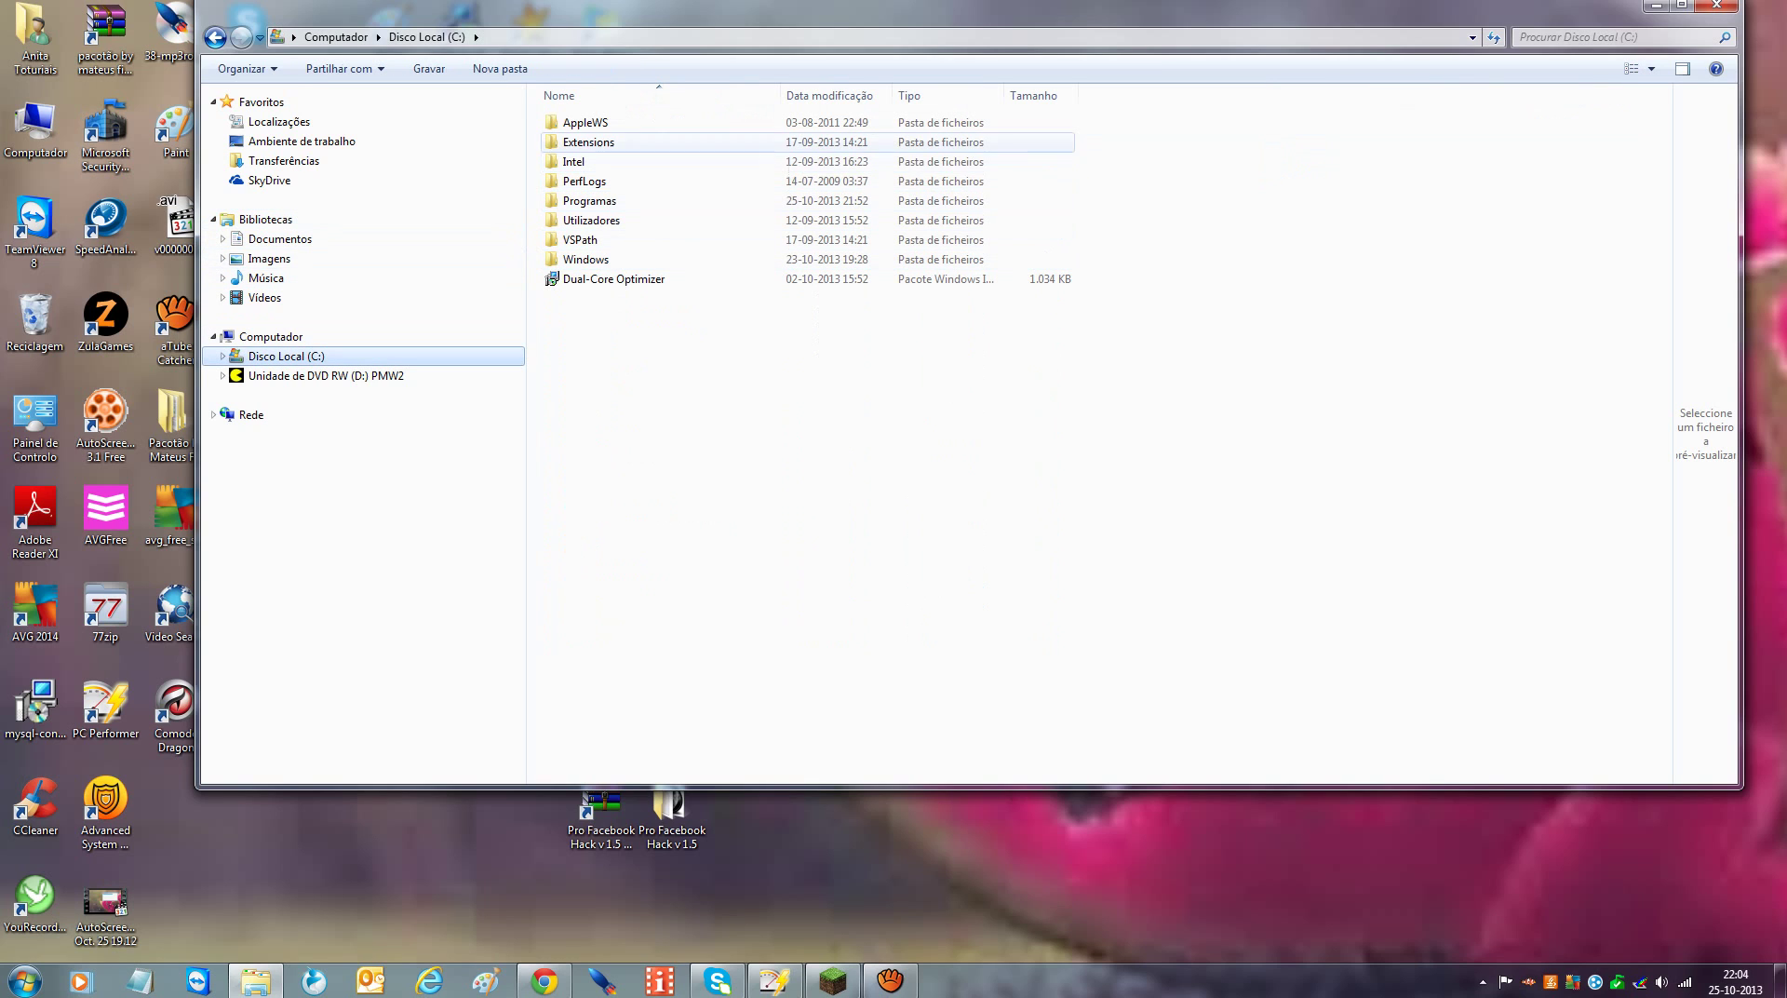
pyautogui.doubleClick(589, 200)
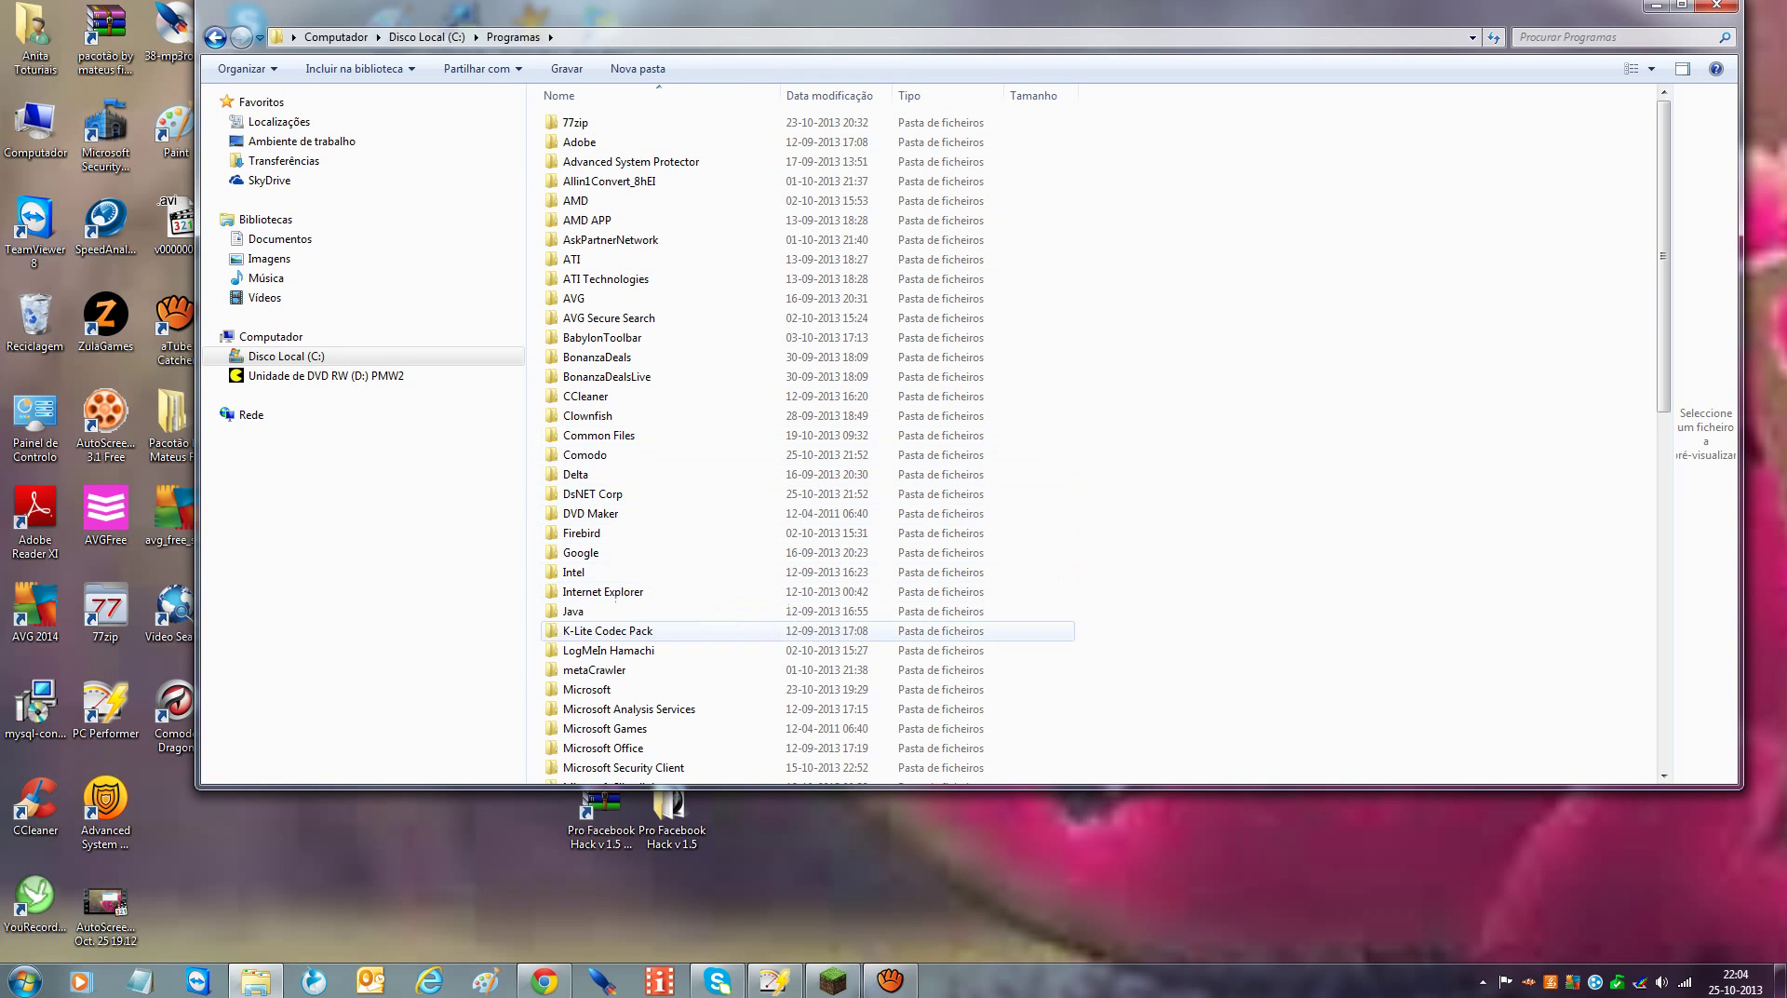
pyautogui.scroll(-4, 633, 678)
pyautogui.scroll(-4, 642, 676)
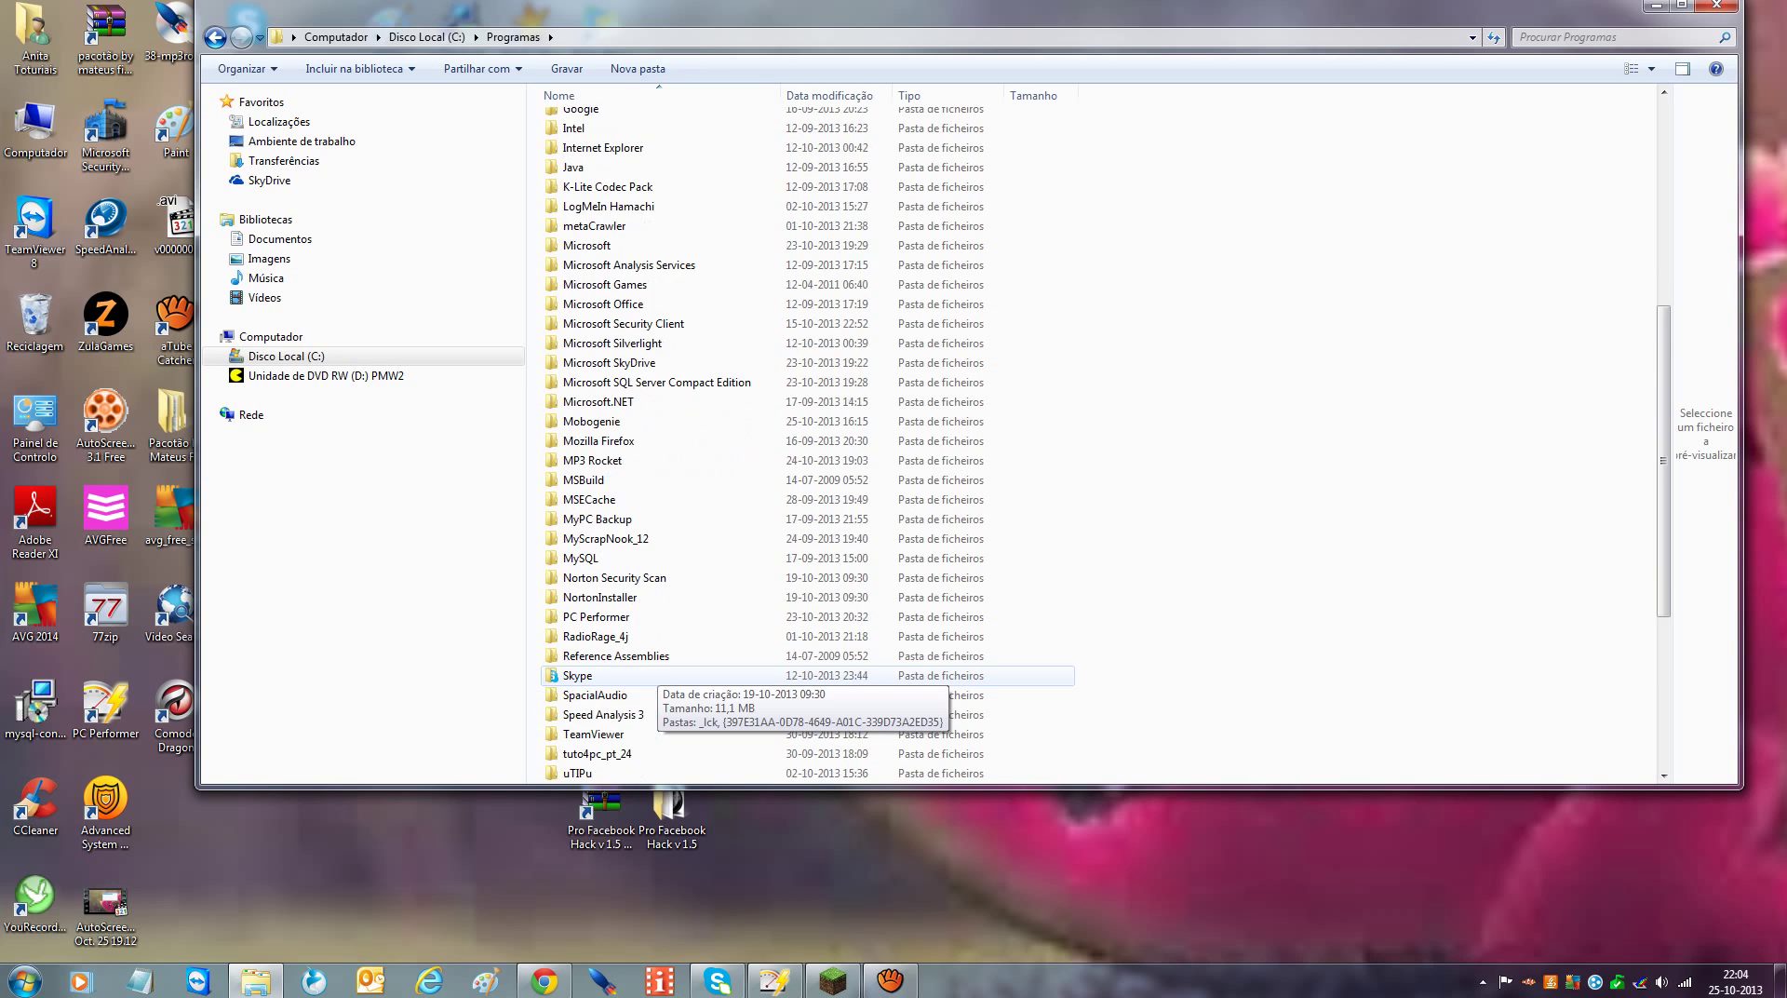
pyautogui.scroll(-3, 642, 675)
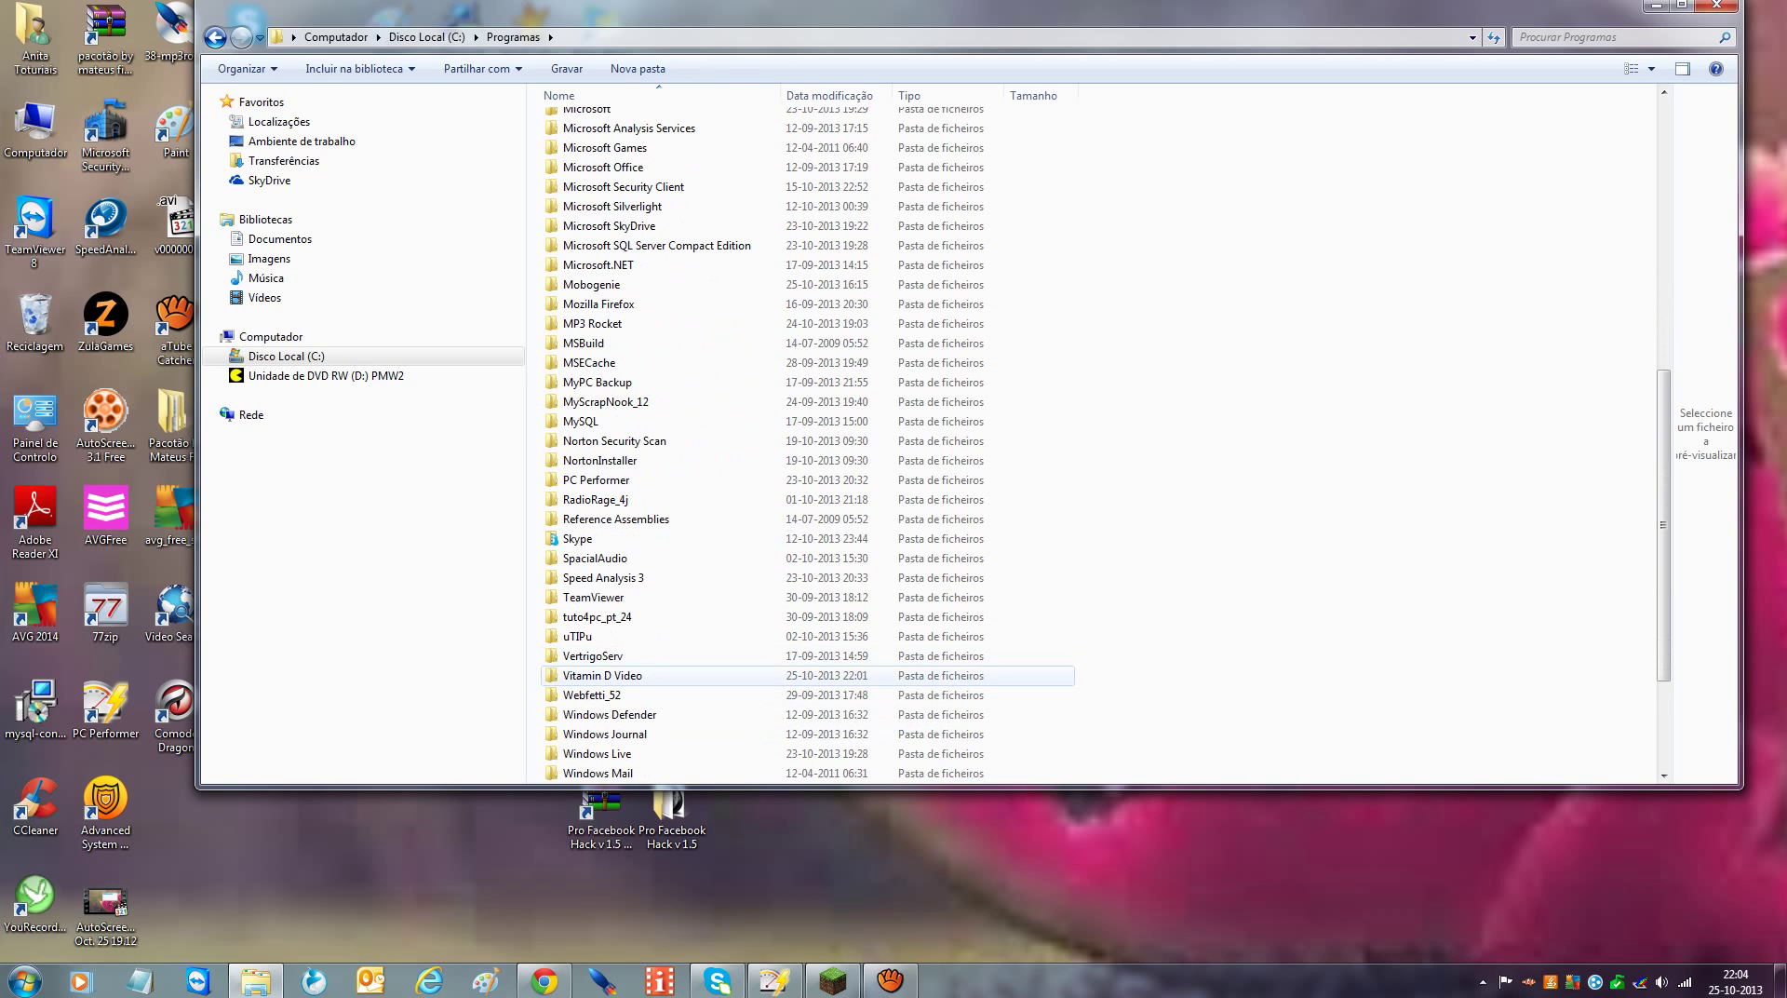
pyautogui.doubleClick(602, 674)
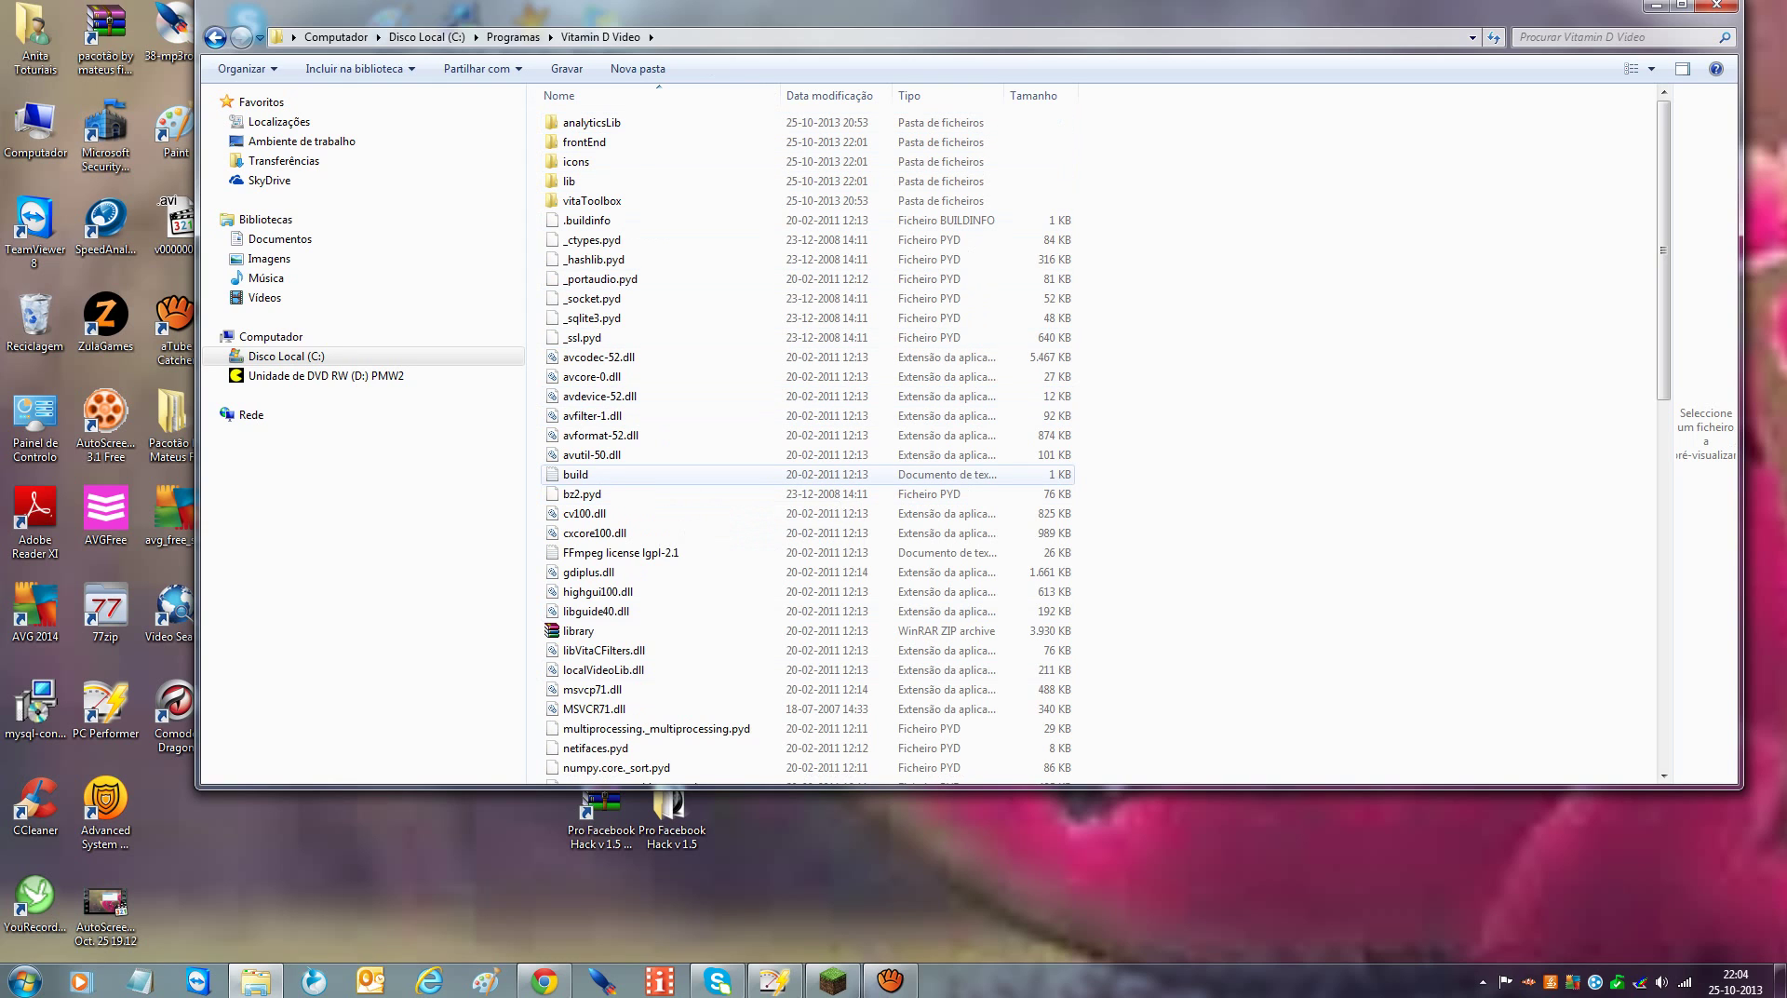
# Examine the files in the Vitamin D Video program folder, return to Programas, and close the Explorer window
pyautogui.scroll(-12, 577, 477)
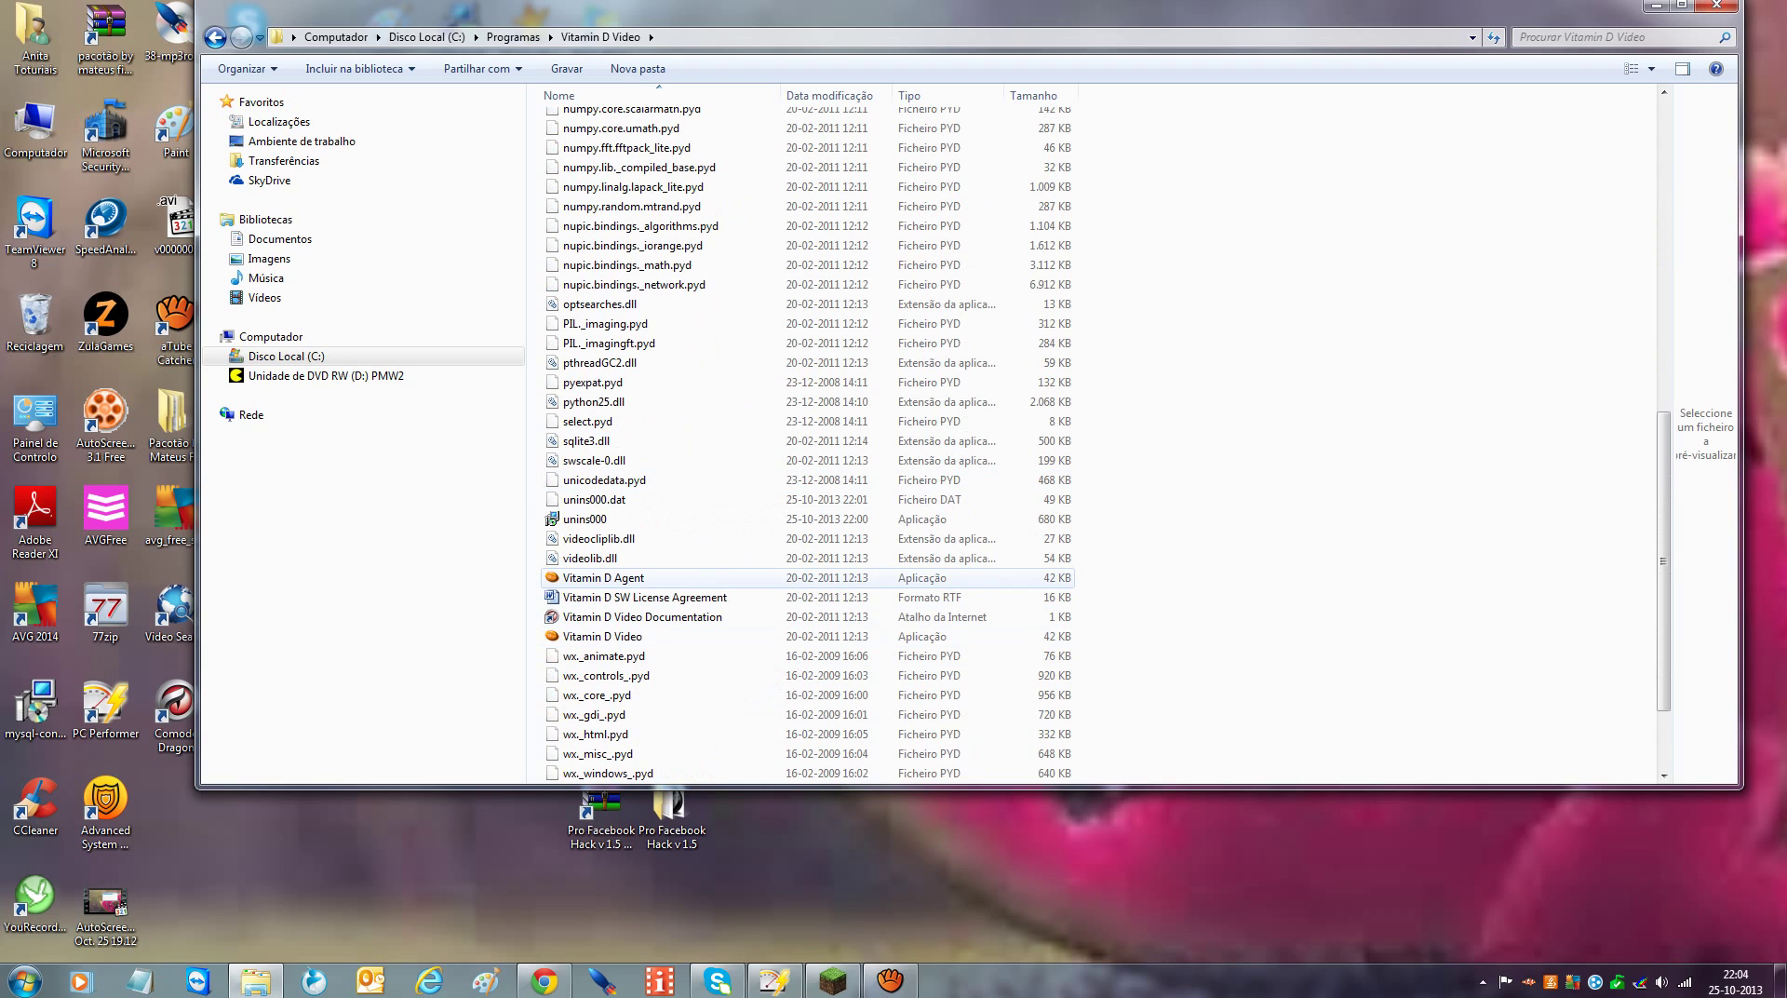
pyautogui.scroll(-2, 605, 577)
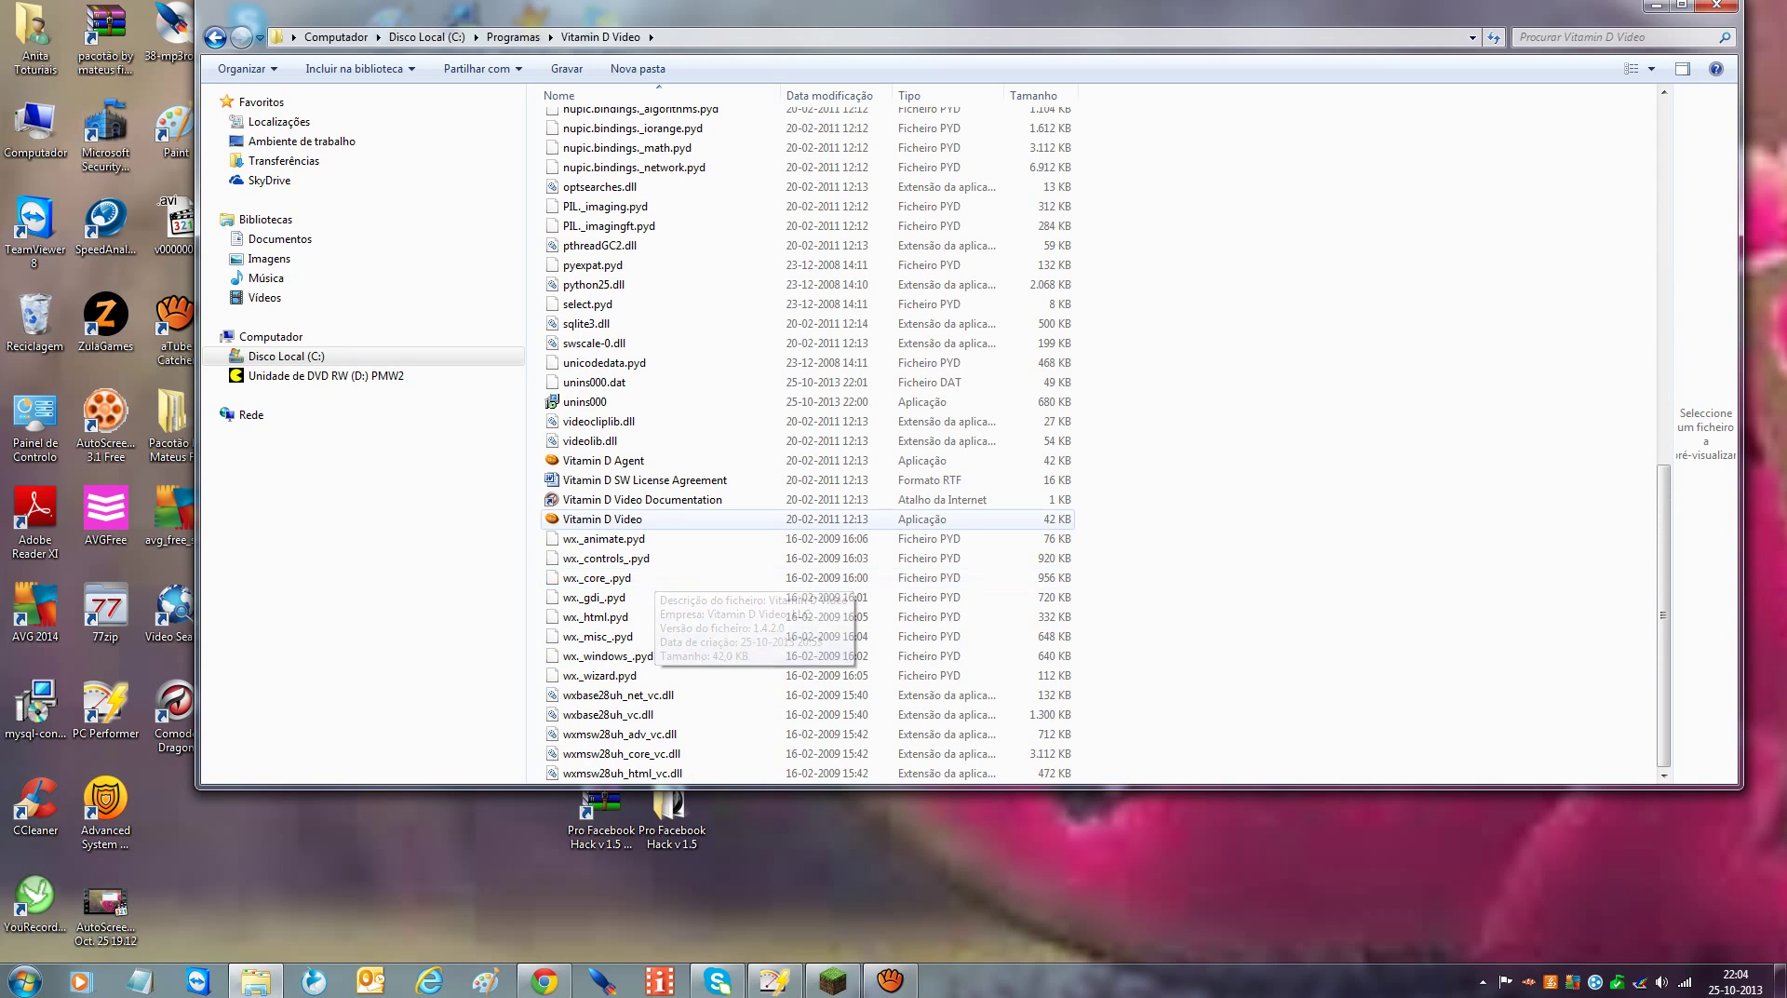
pyautogui.scroll(1, 679, 521)
pyautogui.scroll(-1, 680, 521)
pyautogui.scroll(14, 679, 523)
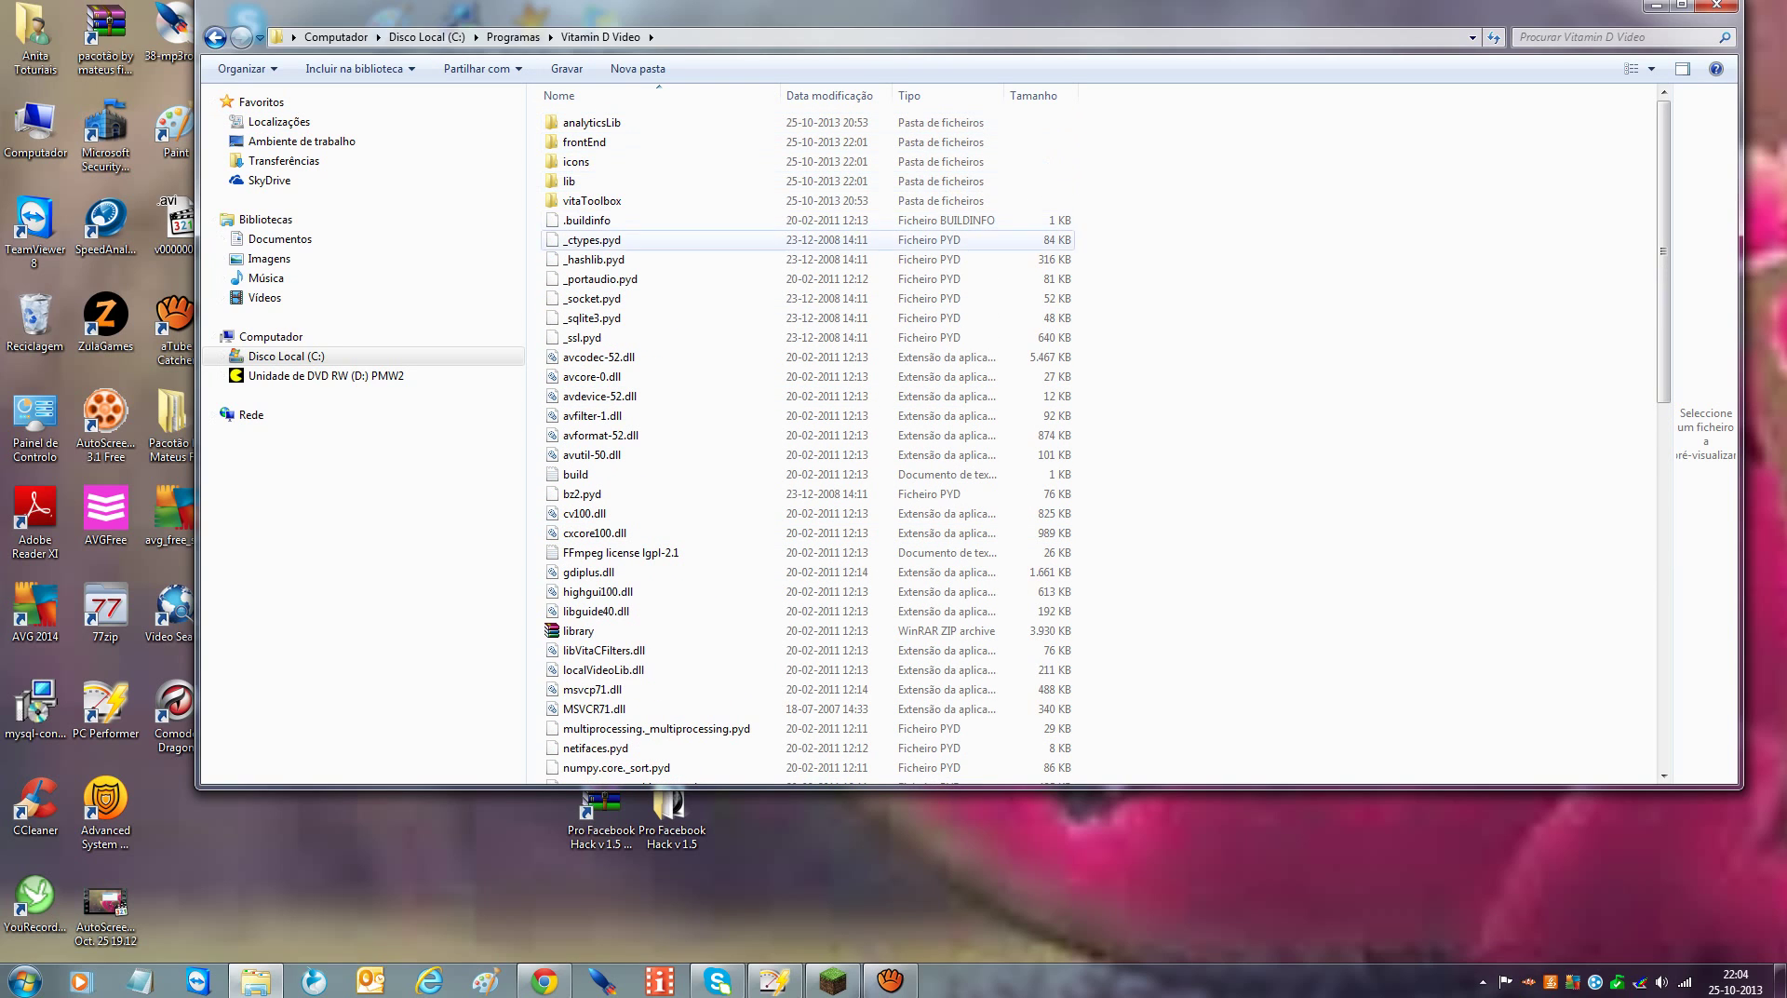
pyautogui.scroll(-1, 652, 270)
pyautogui.scroll(-2, 652, 323)
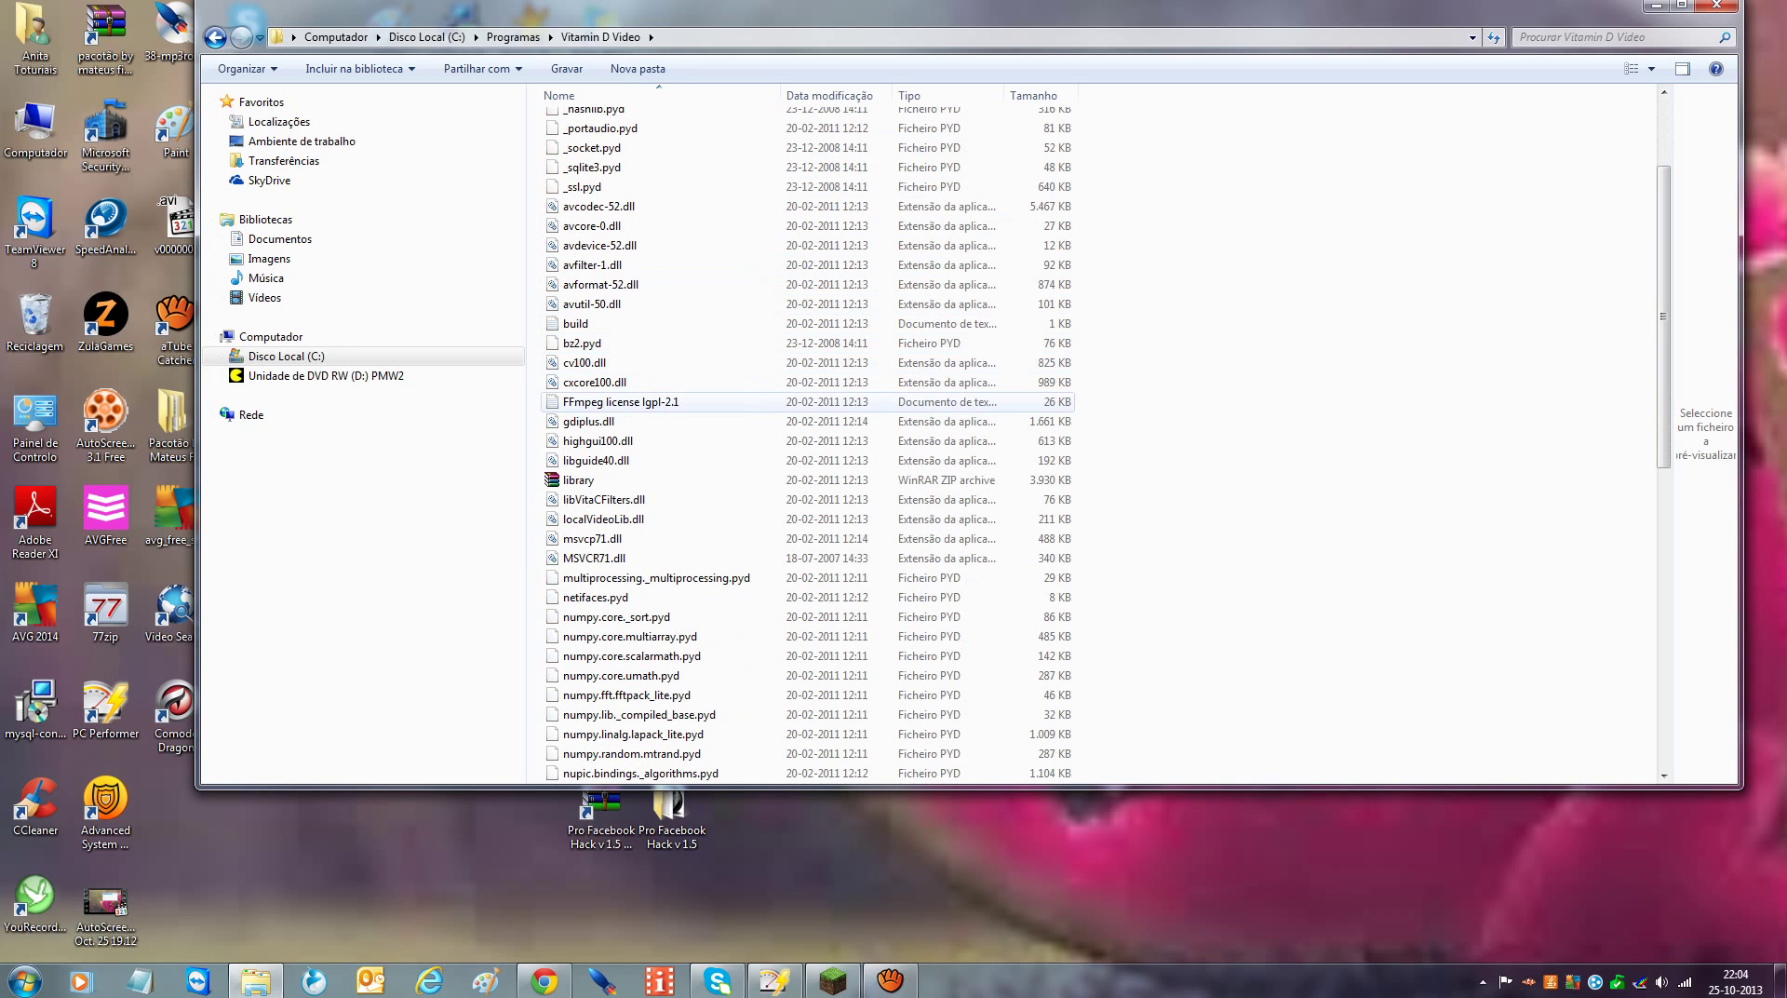
pyautogui.scroll(-4, 651, 577)
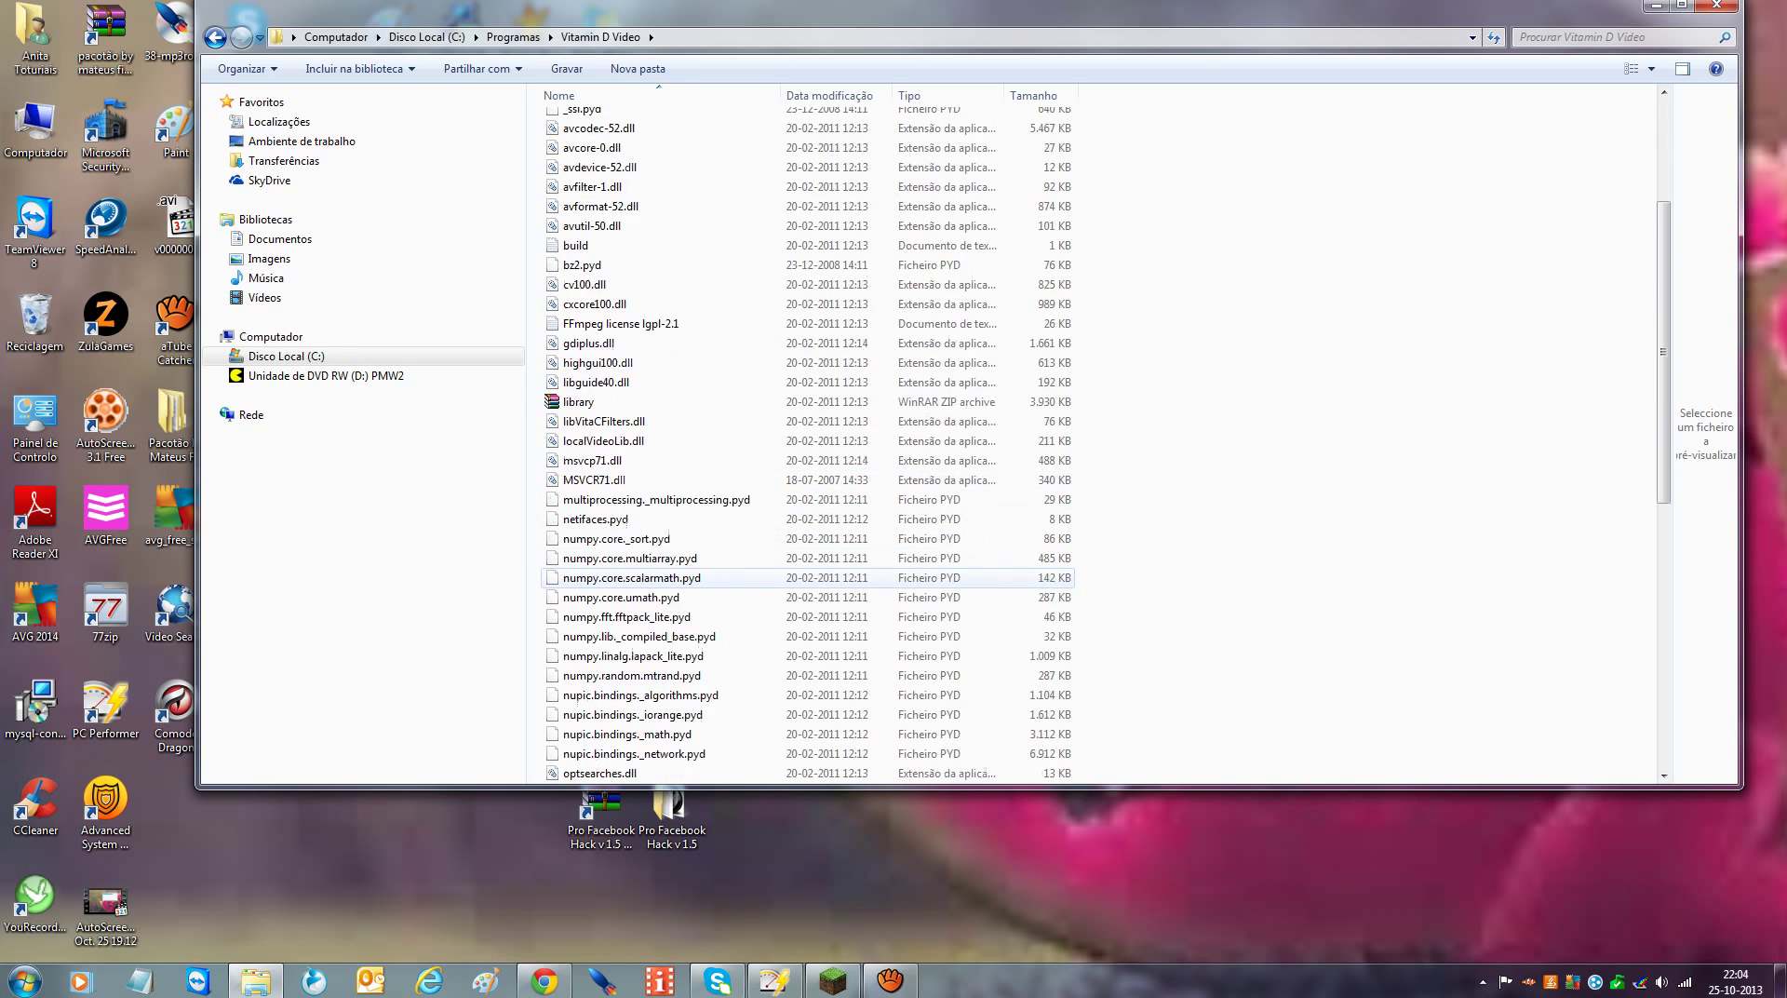
pyautogui.scroll(-7, 652, 577)
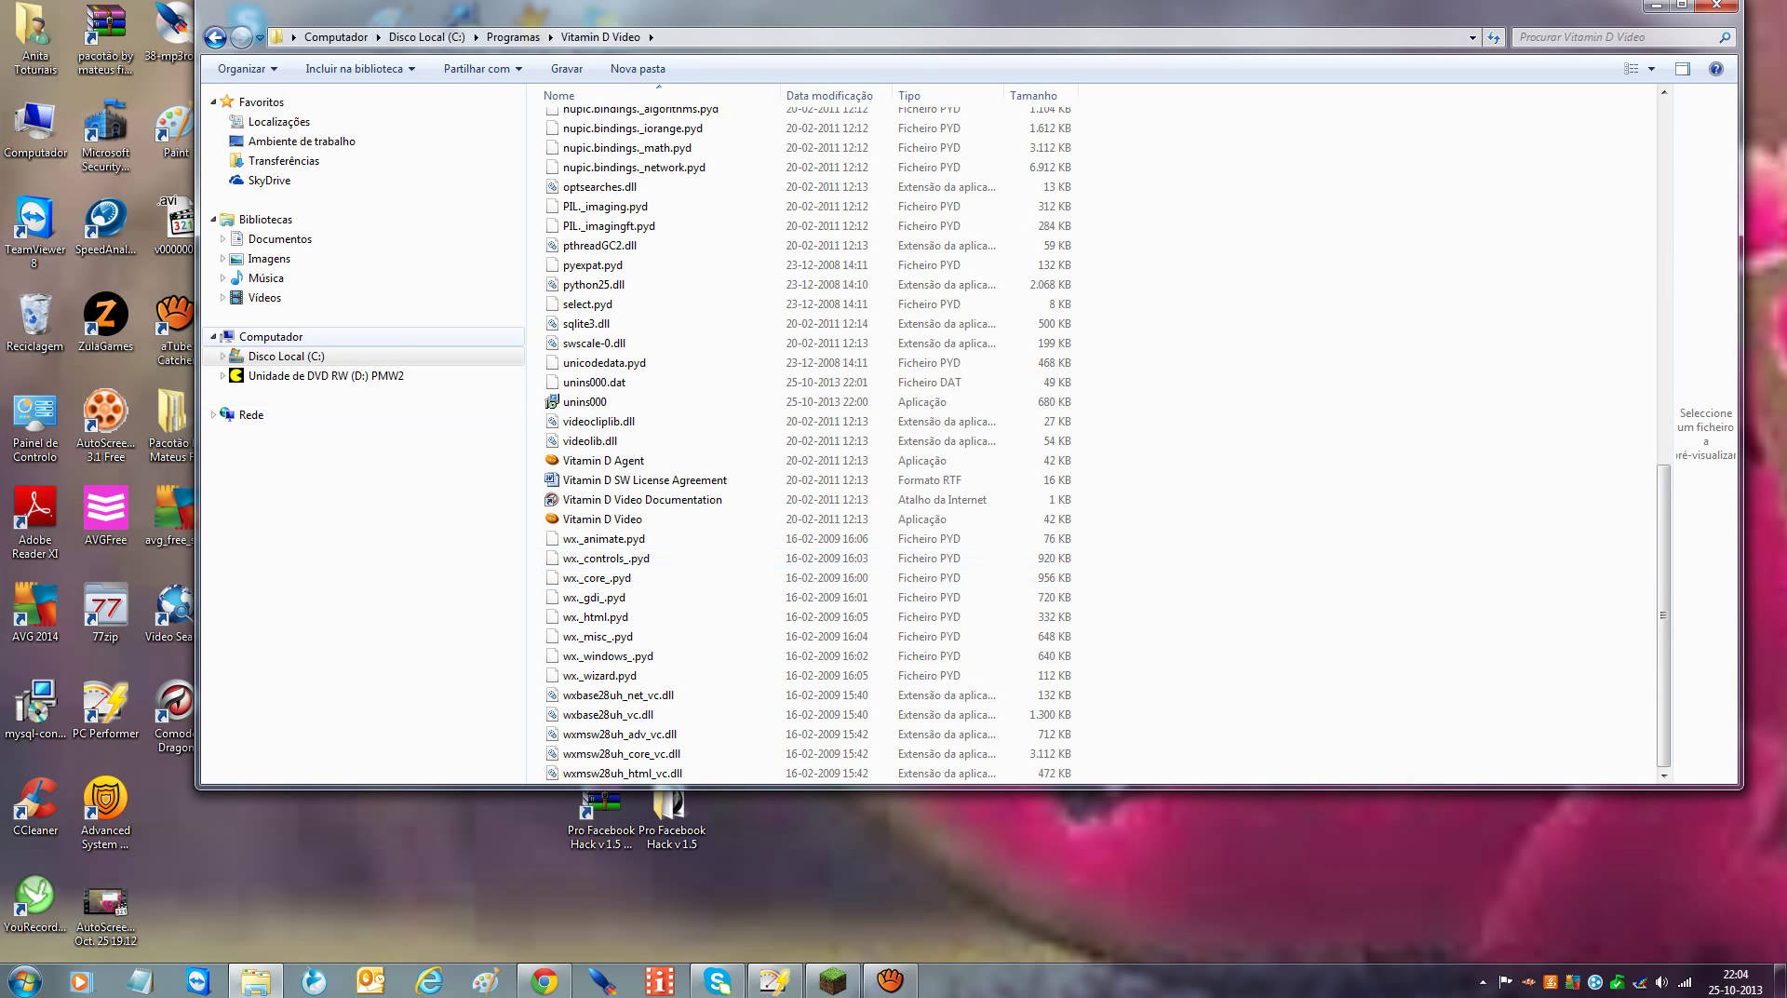
pyautogui.click(285, 355)
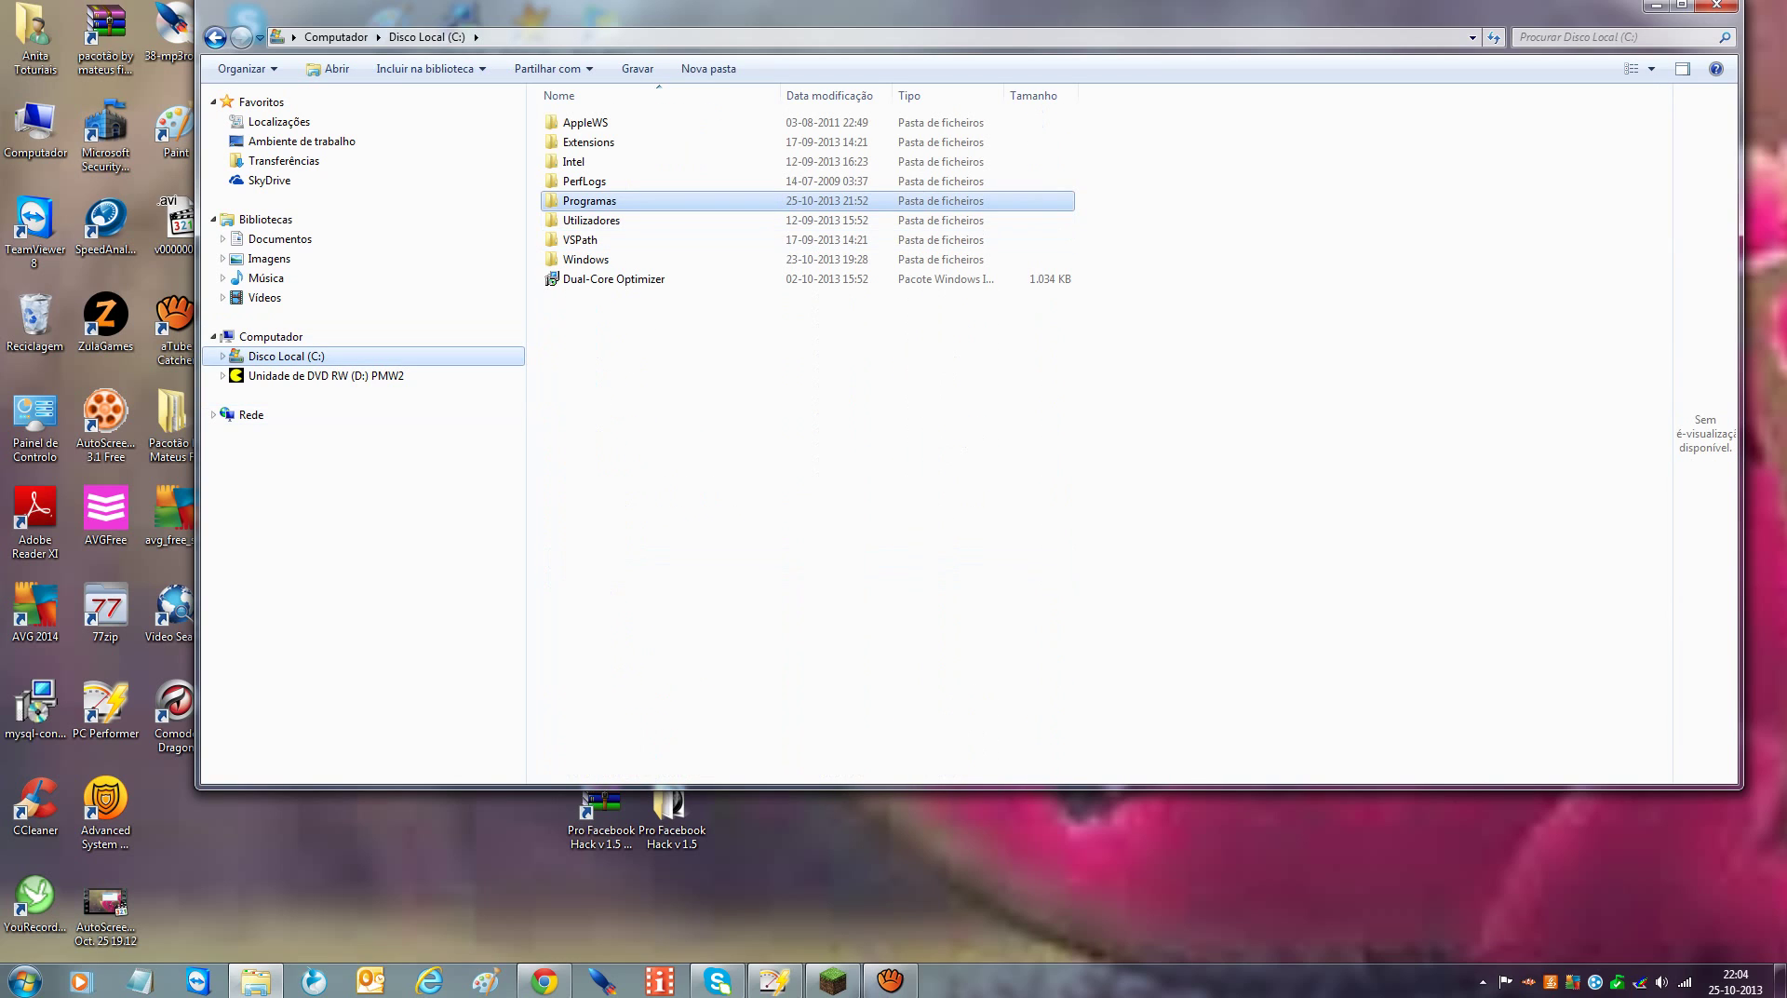
pyautogui.doubleClick(590, 200)
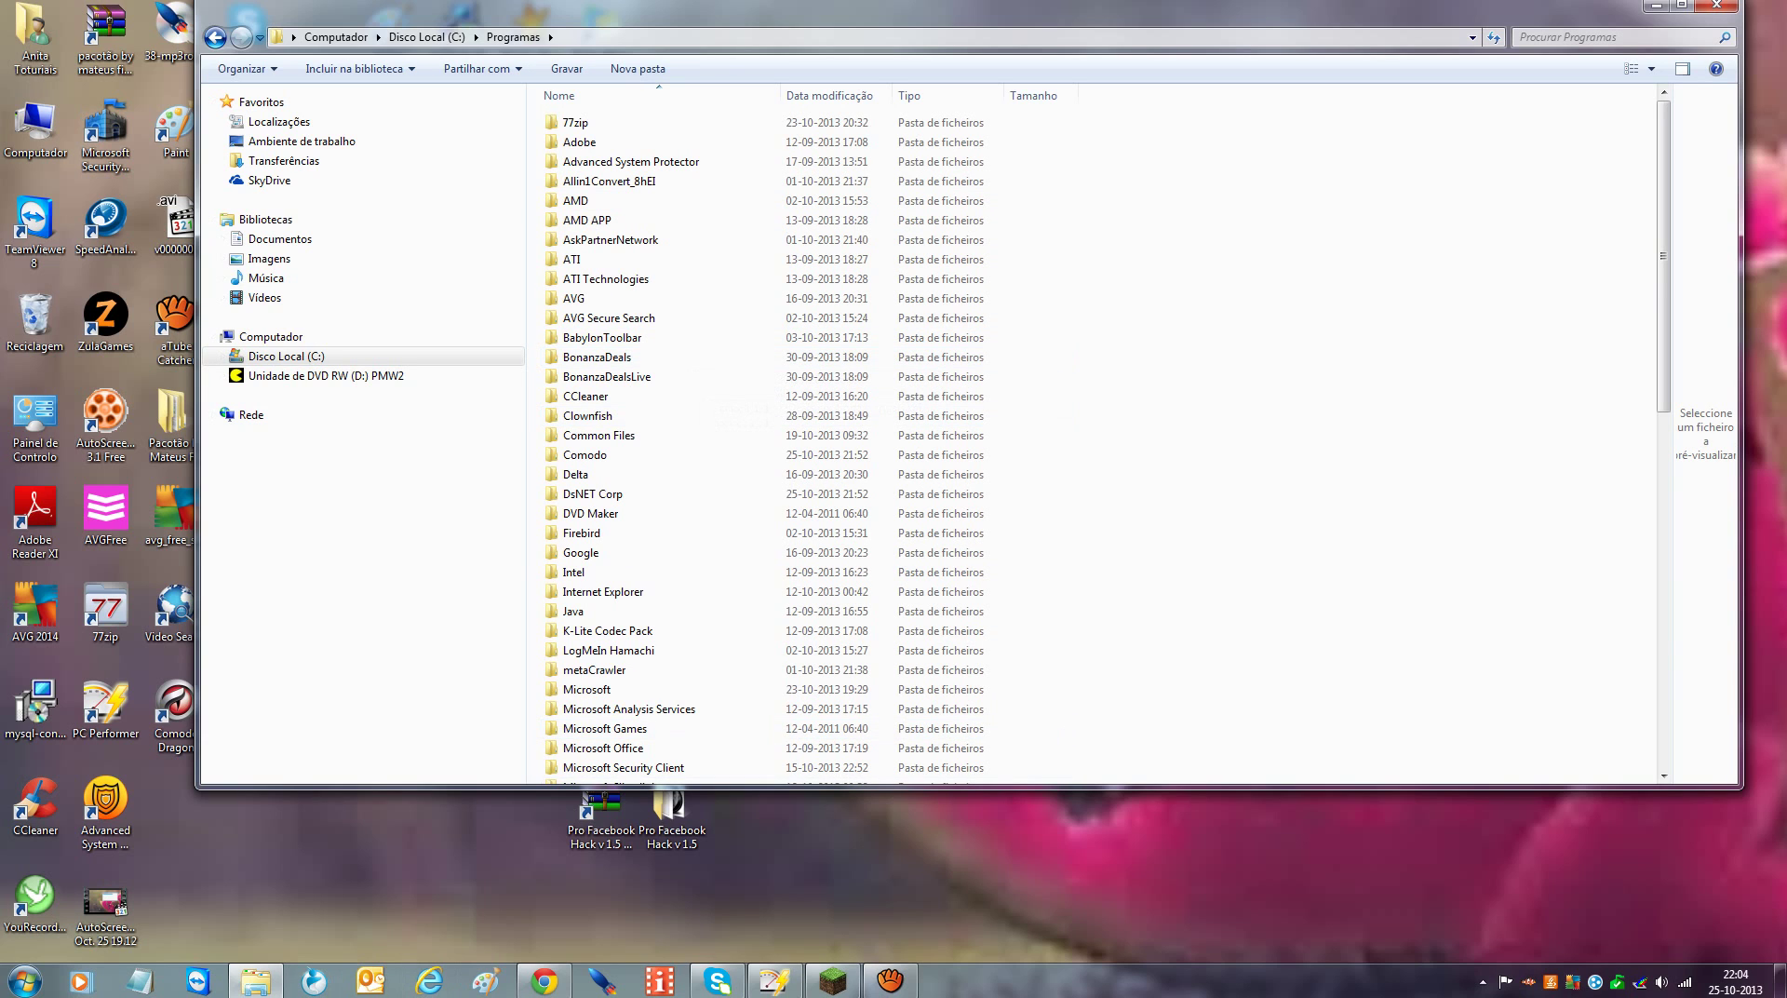
pyautogui.click(1716, 5)
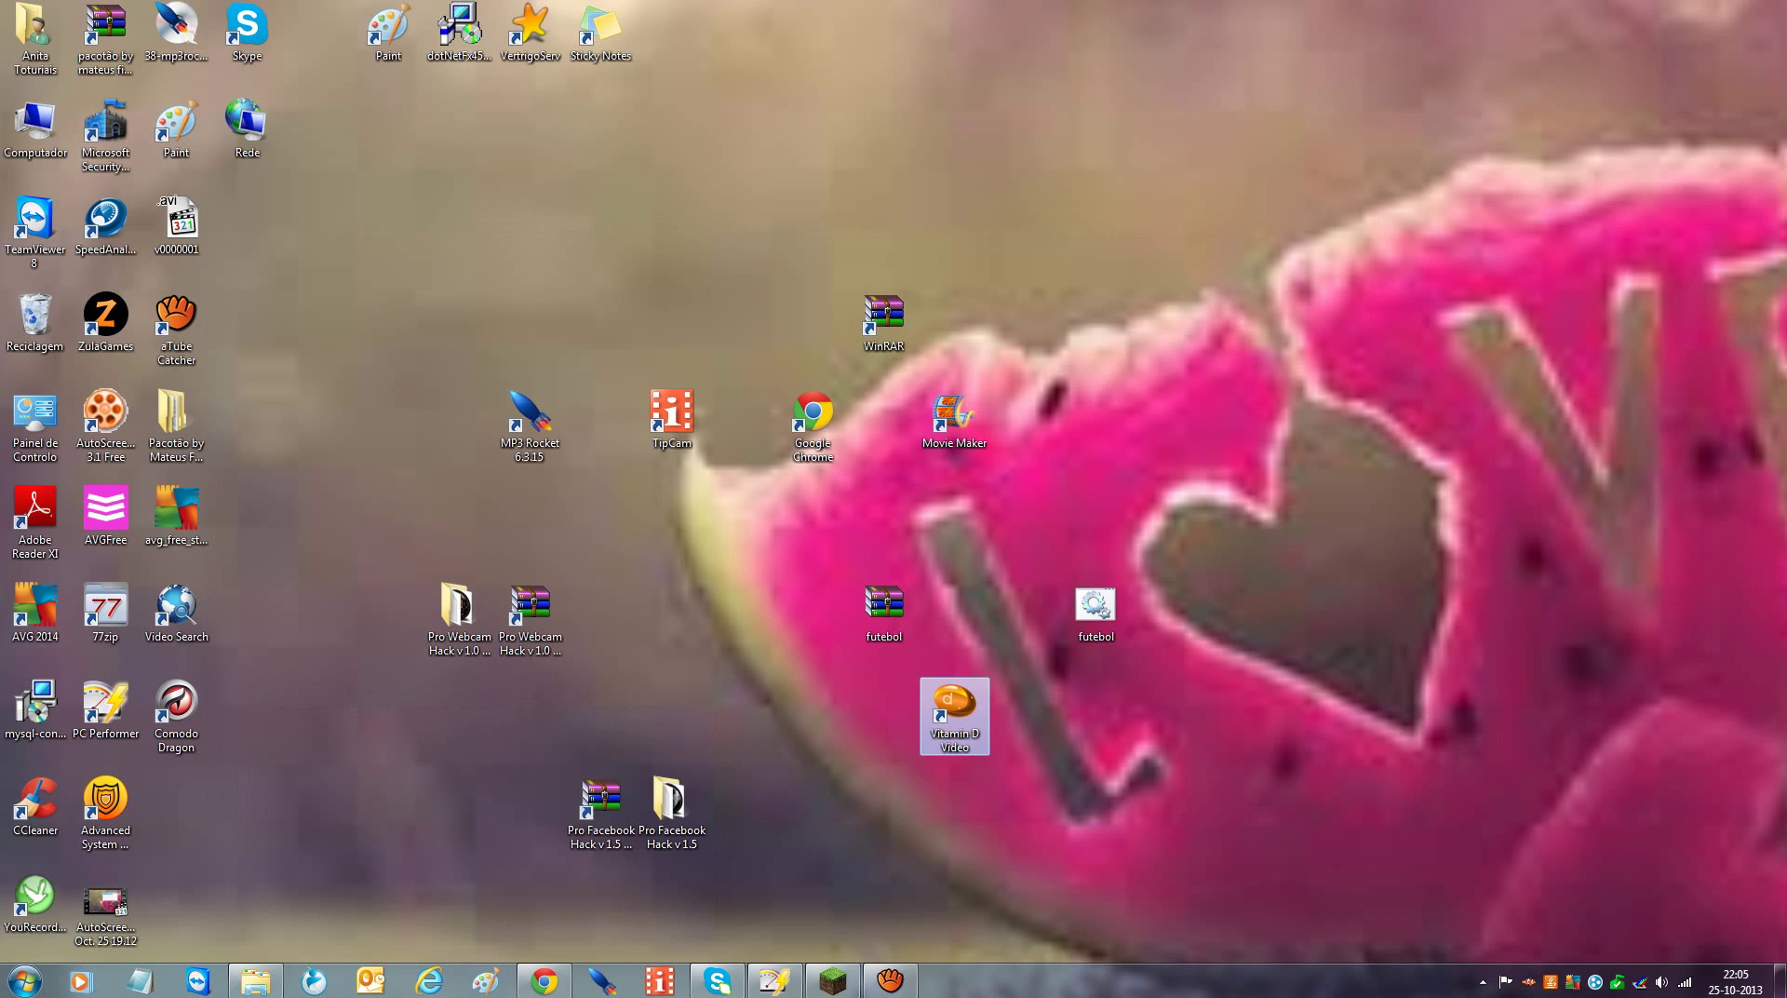
# Relaunch Vitamin D Video from the desktop, switch to Monitor View and maximize the window
pyautogui.doubleClick(954, 712)
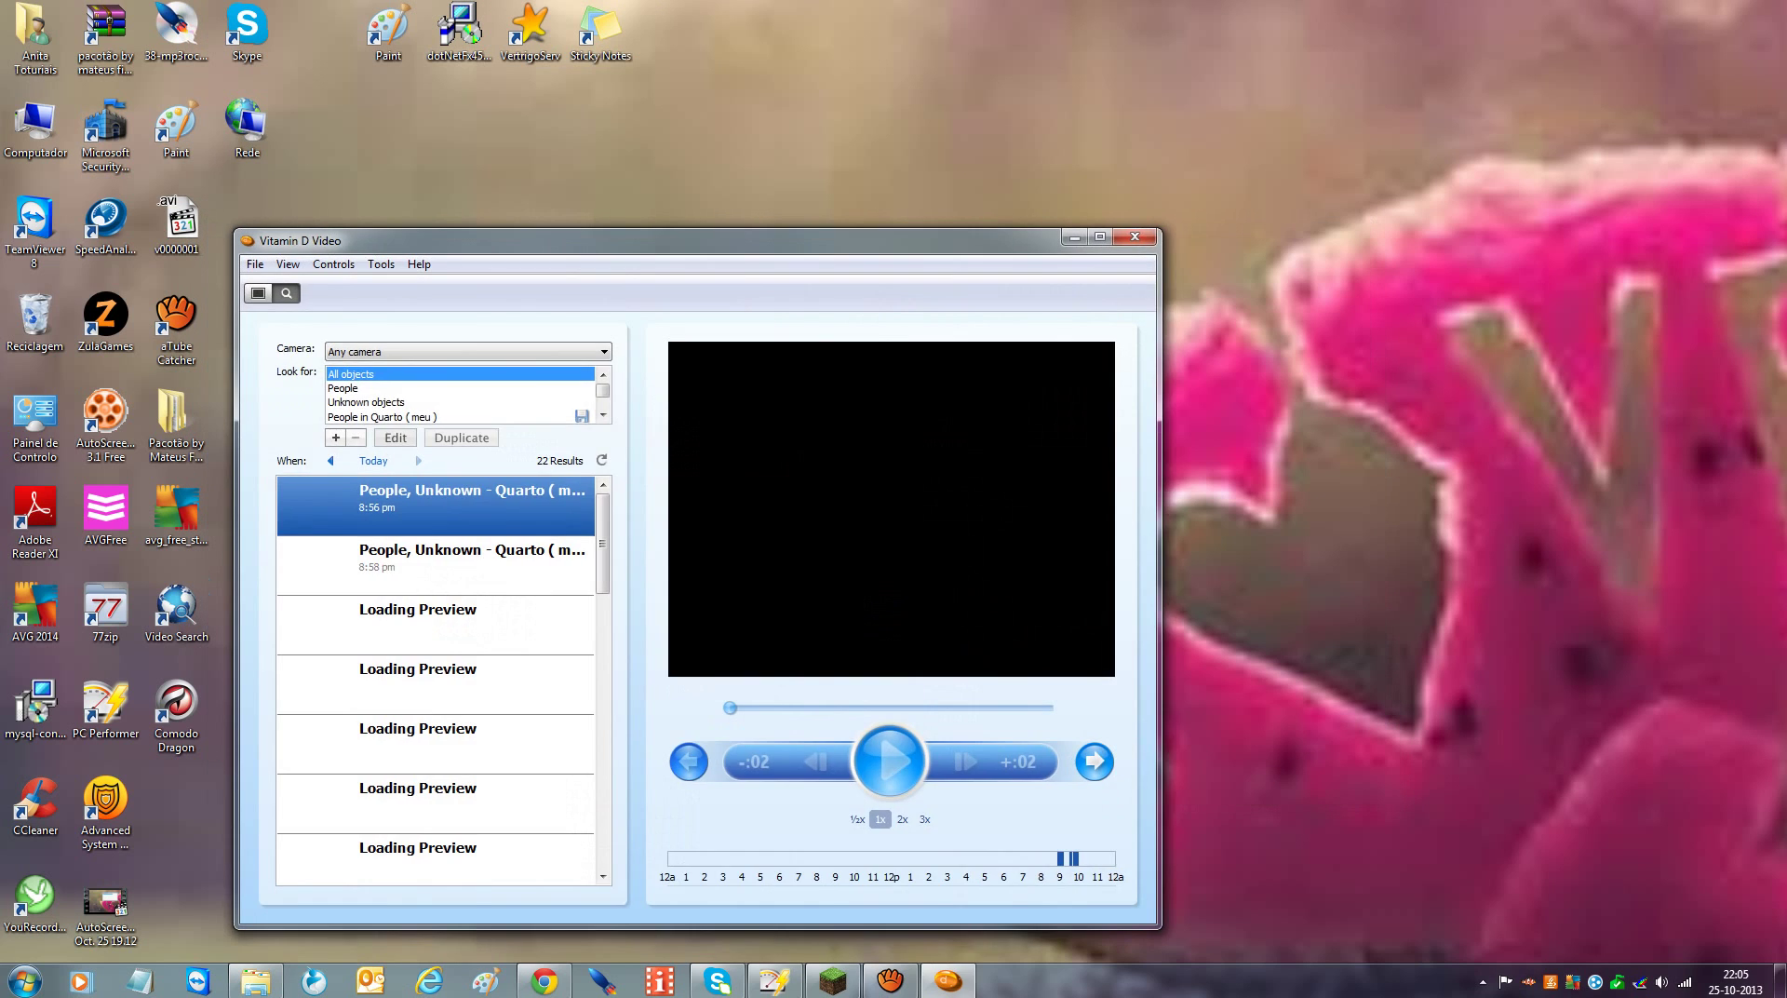
pyautogui.click(333, 264)
pyautogui.click(333, 264)
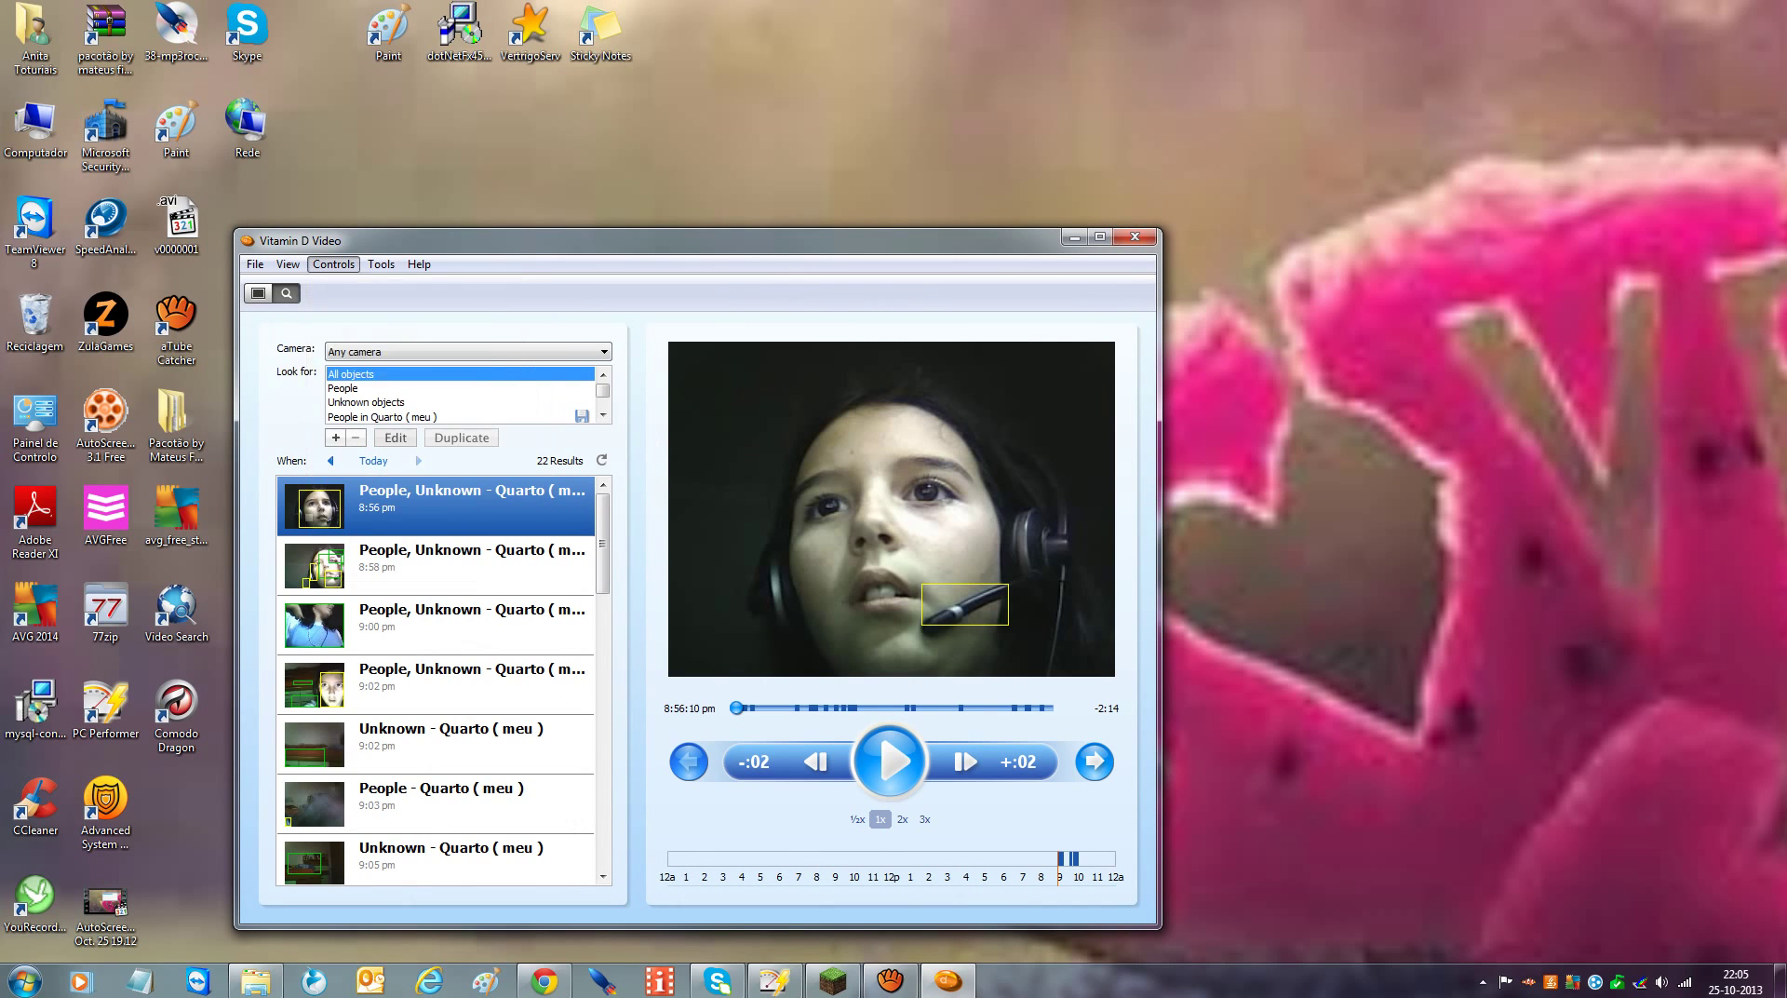
pyautogui.click(288, 264)
pyautogui.click(333, 287)
pyautogui.click(1100, 236)
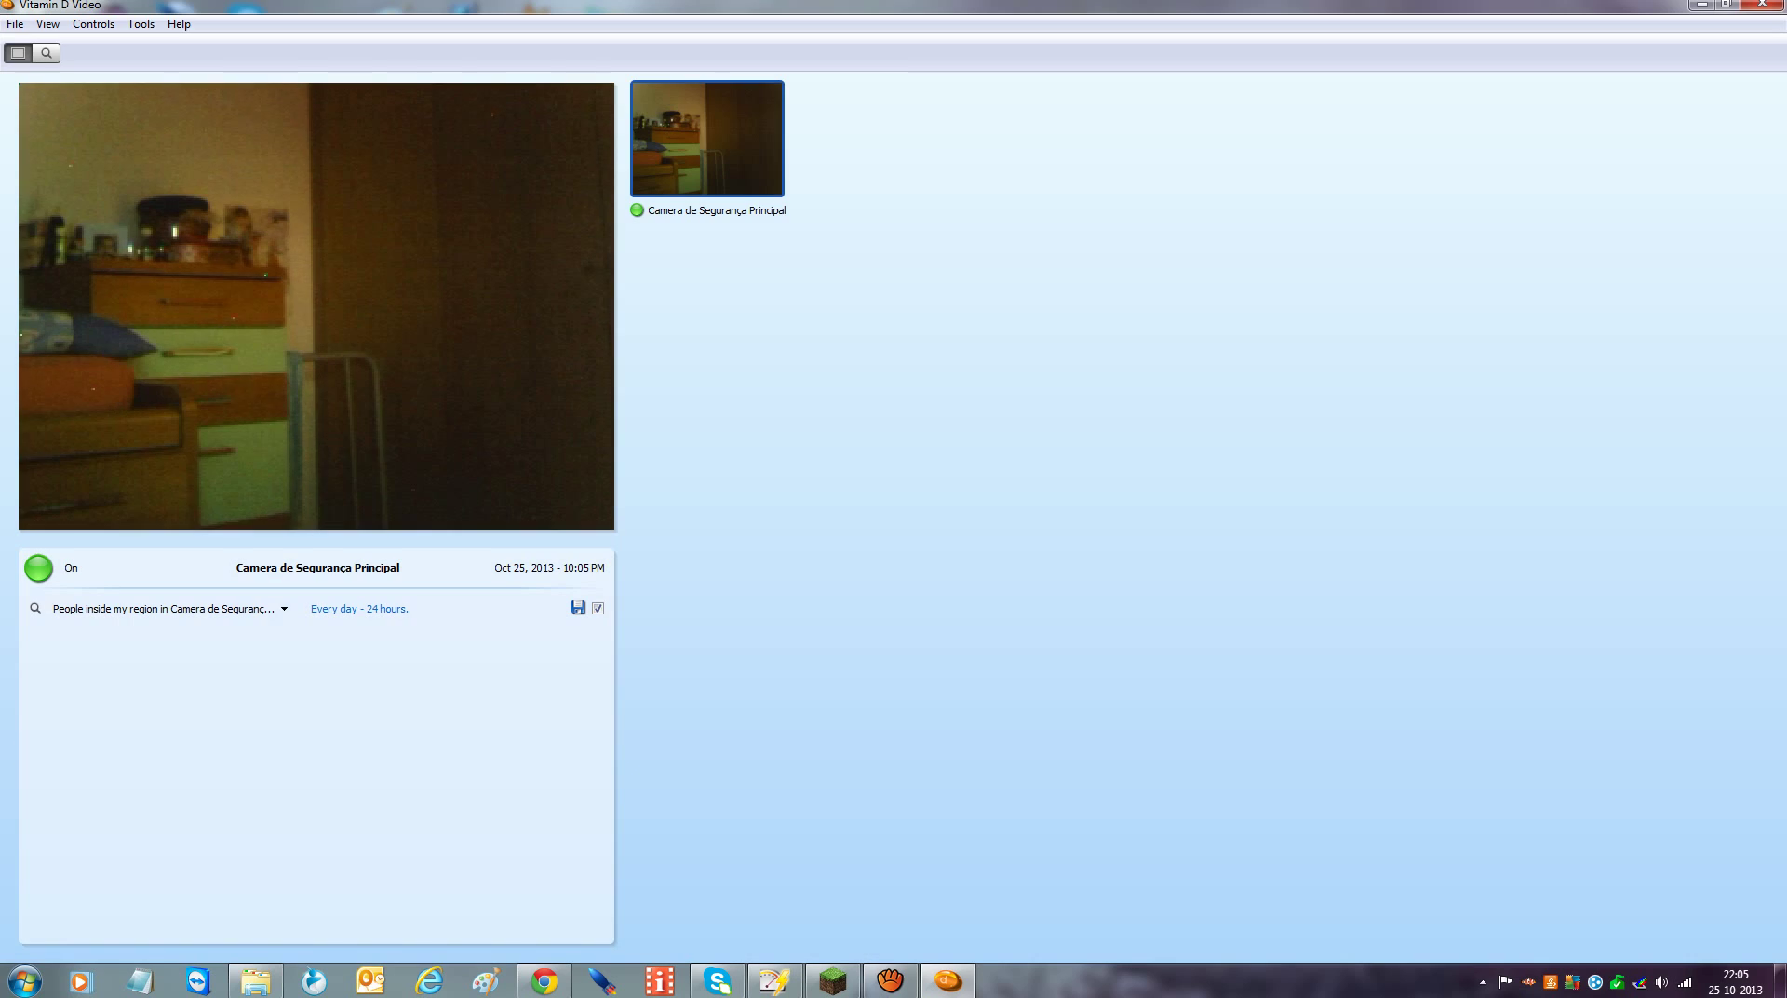
# Open the camera rule's clip-saving settings and review the disk space and video retention limits
pyautogui.click(578, 607)
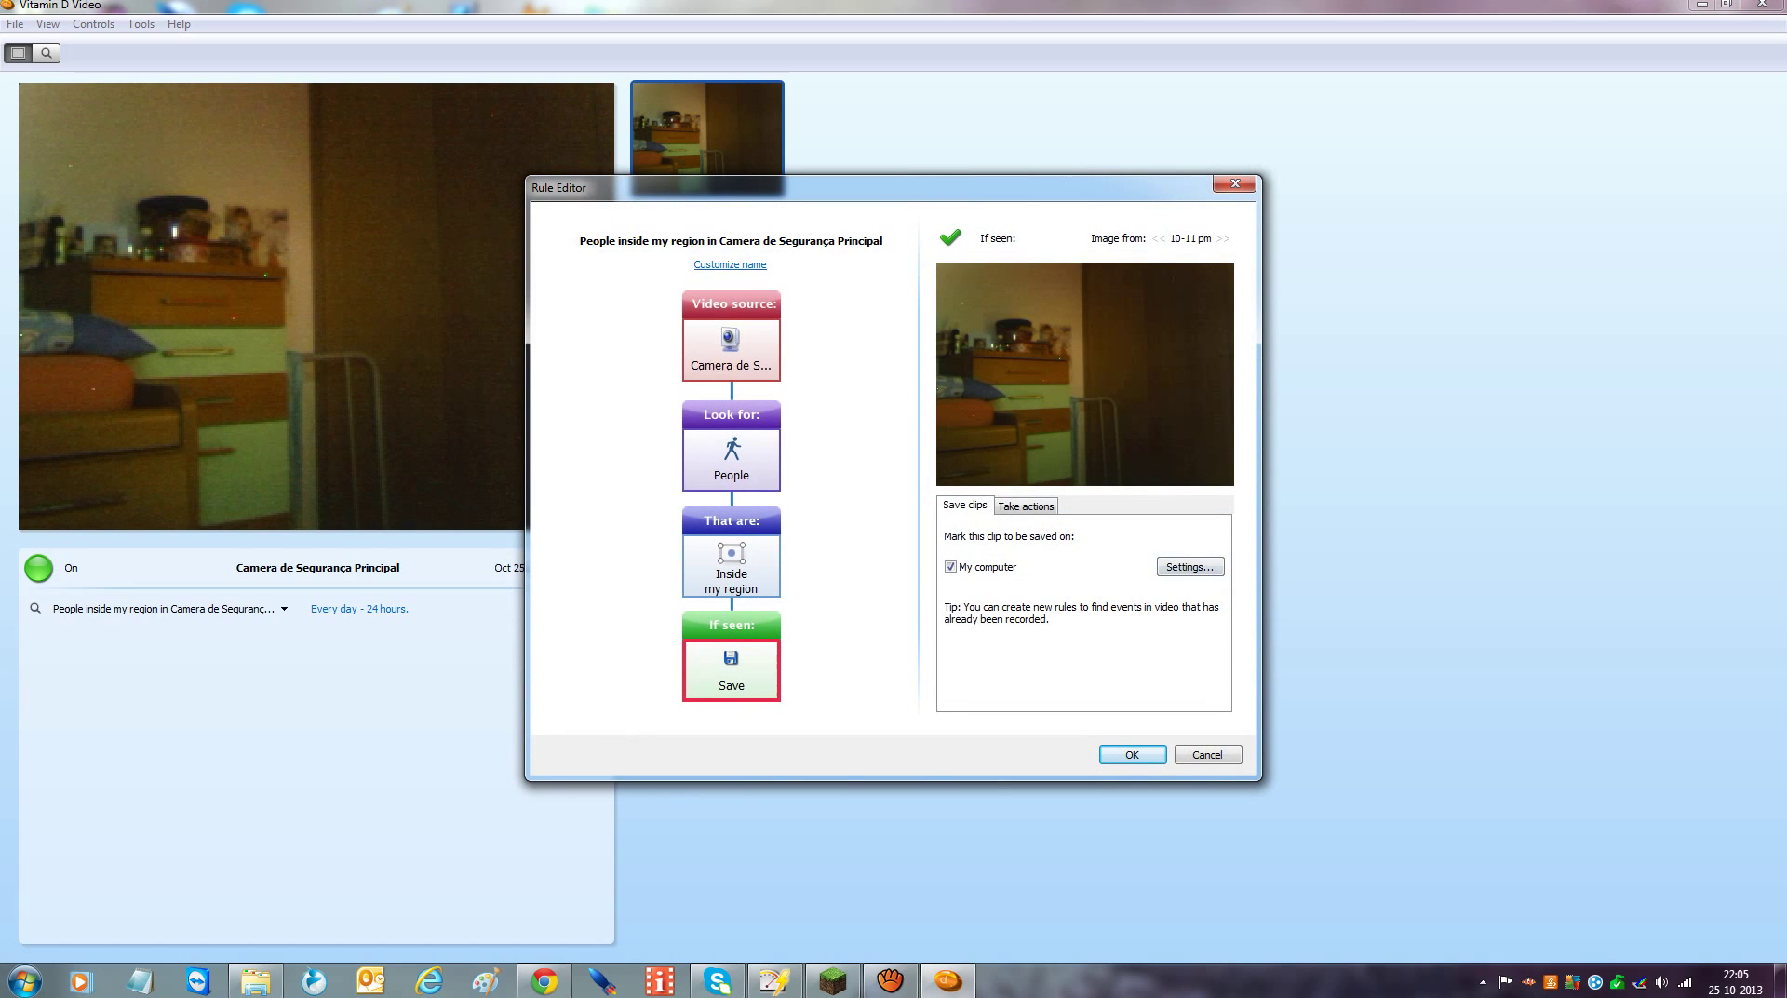
pyautogui.click(1189, 567)
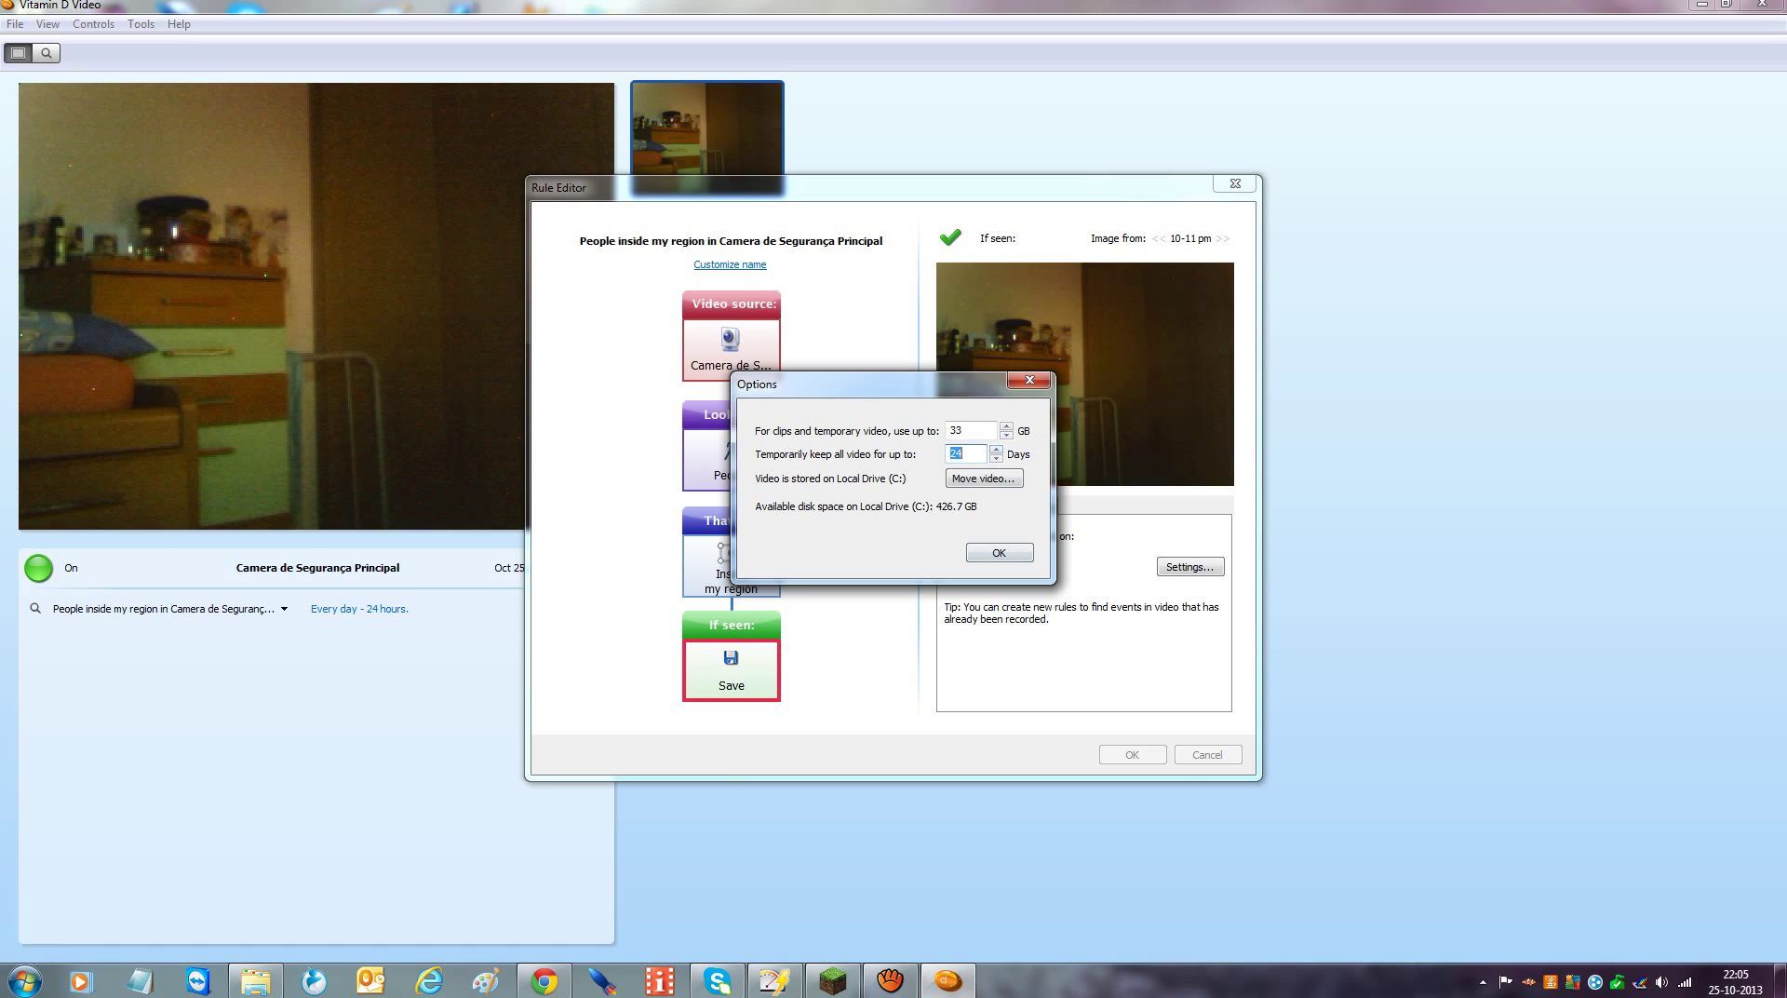
pyautogui.press('Return')
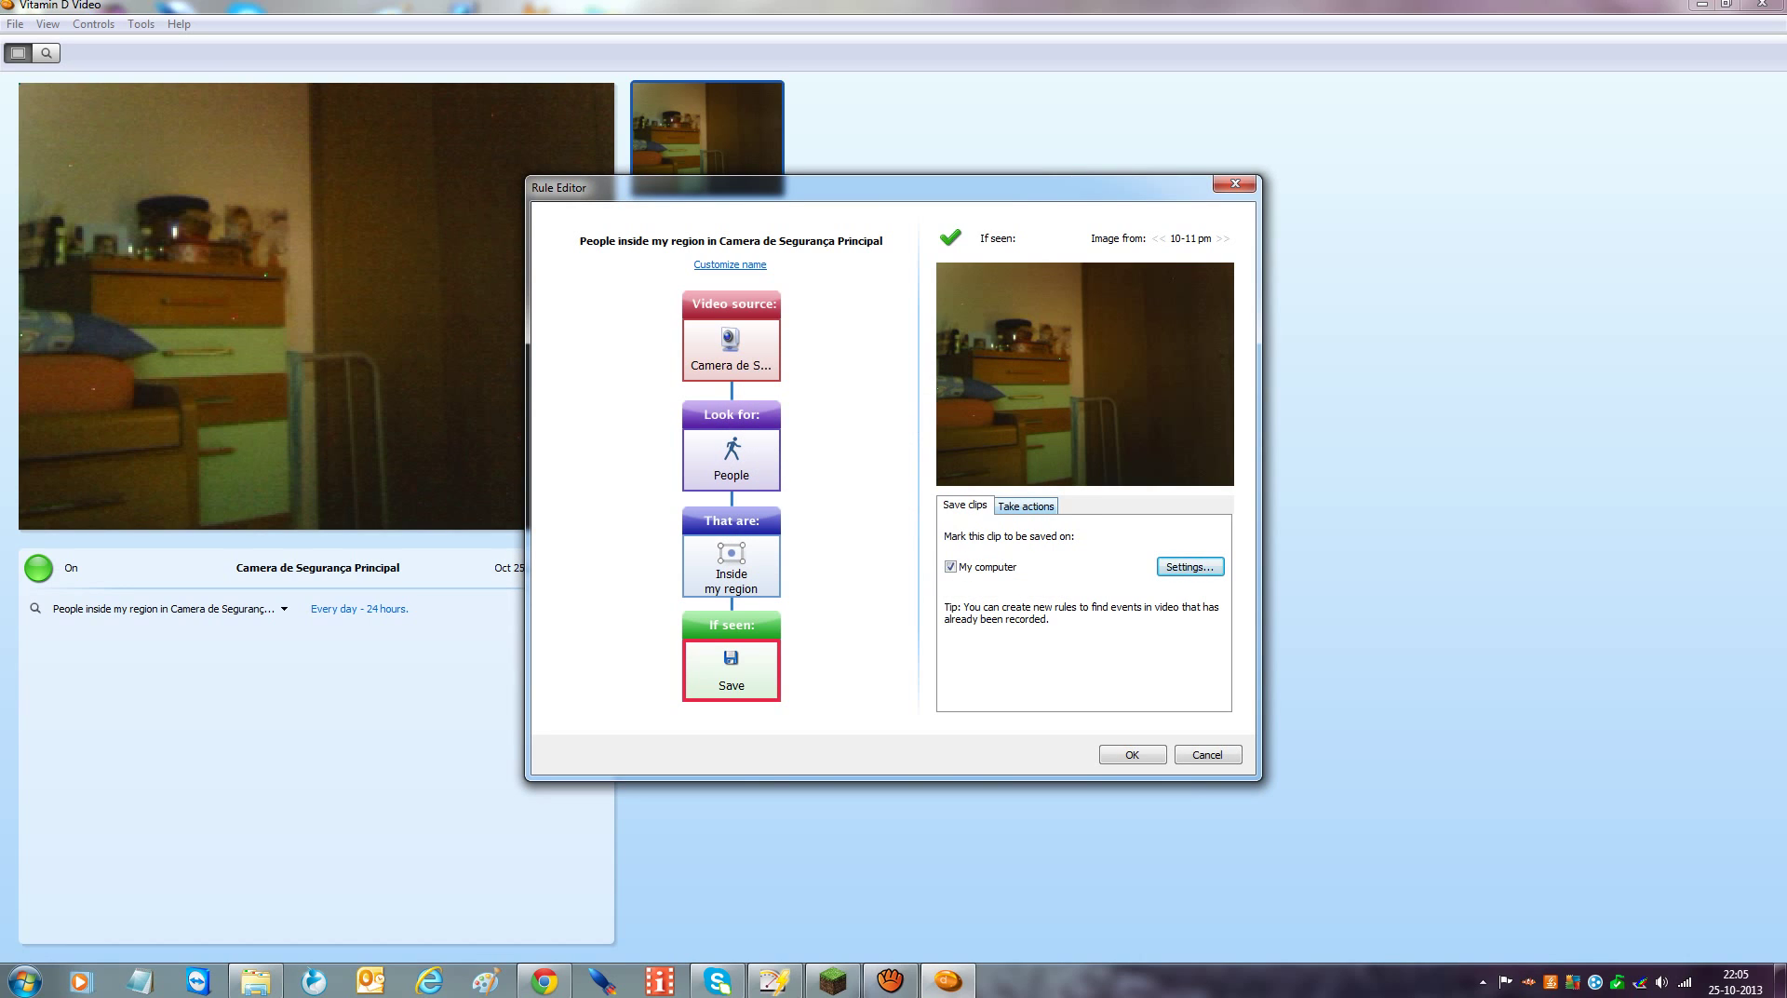
pyautogui.hotkey('ctrl', 'Tab')
pyautogui.hotkey('ctrl', 'shift', 'Tab')
# Stretch the rule's "my region" detection area to all four corners so it covers the whole camera image
pyautogui.click(730, 566)
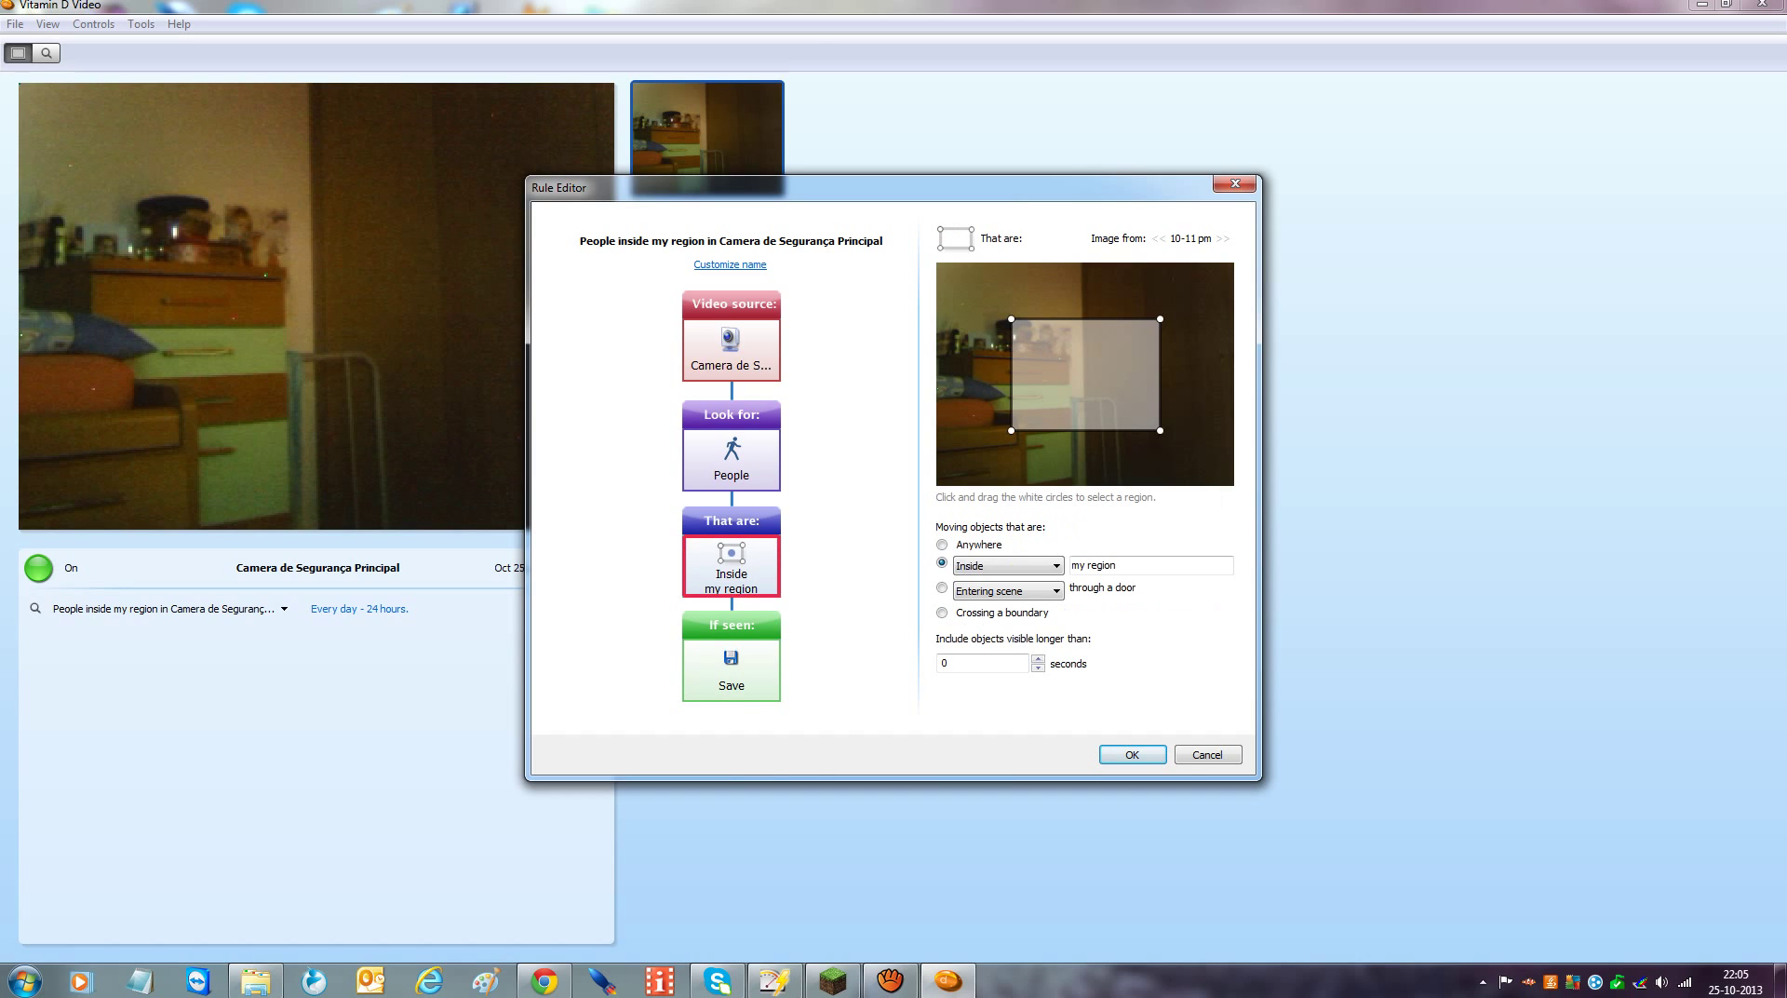
pyautogui.click(731, 670)
pyautogui.click(731, 565)
pyautogui.moveTo(1011, 318); pyautogui.dragTo(939, 265)
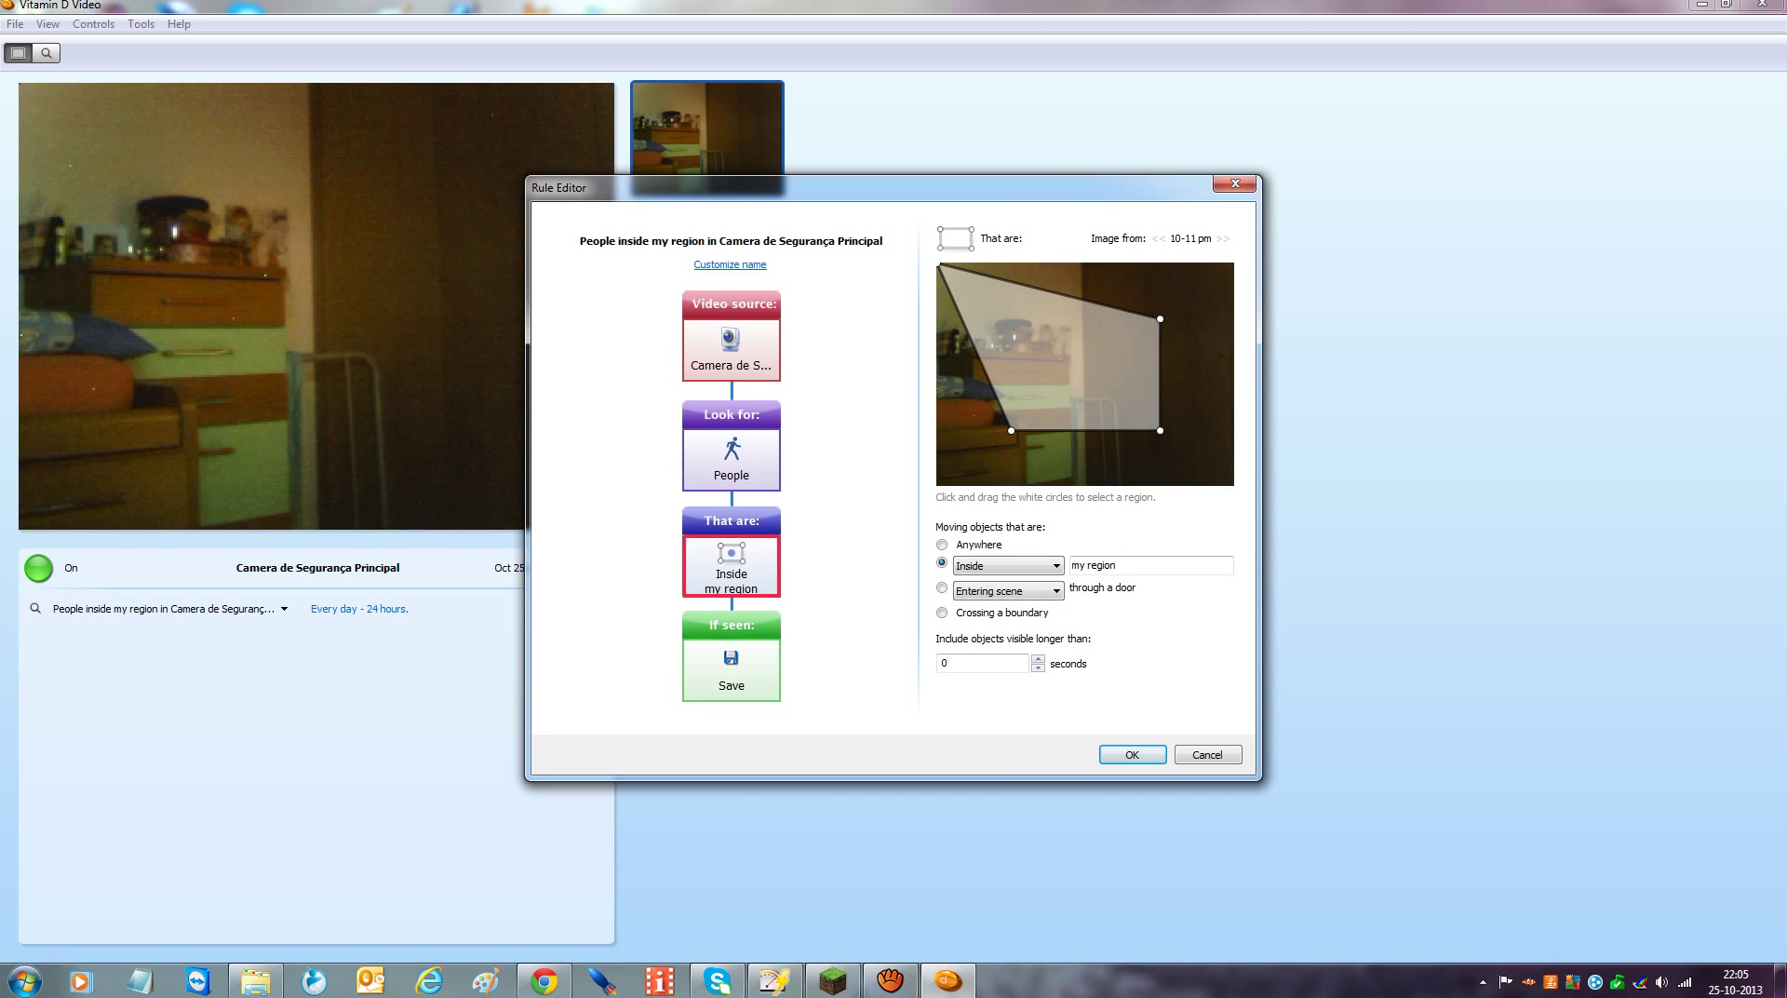
pyautogui.moveTo(1159, 318); pyautogui.dragTo(1232, 264)
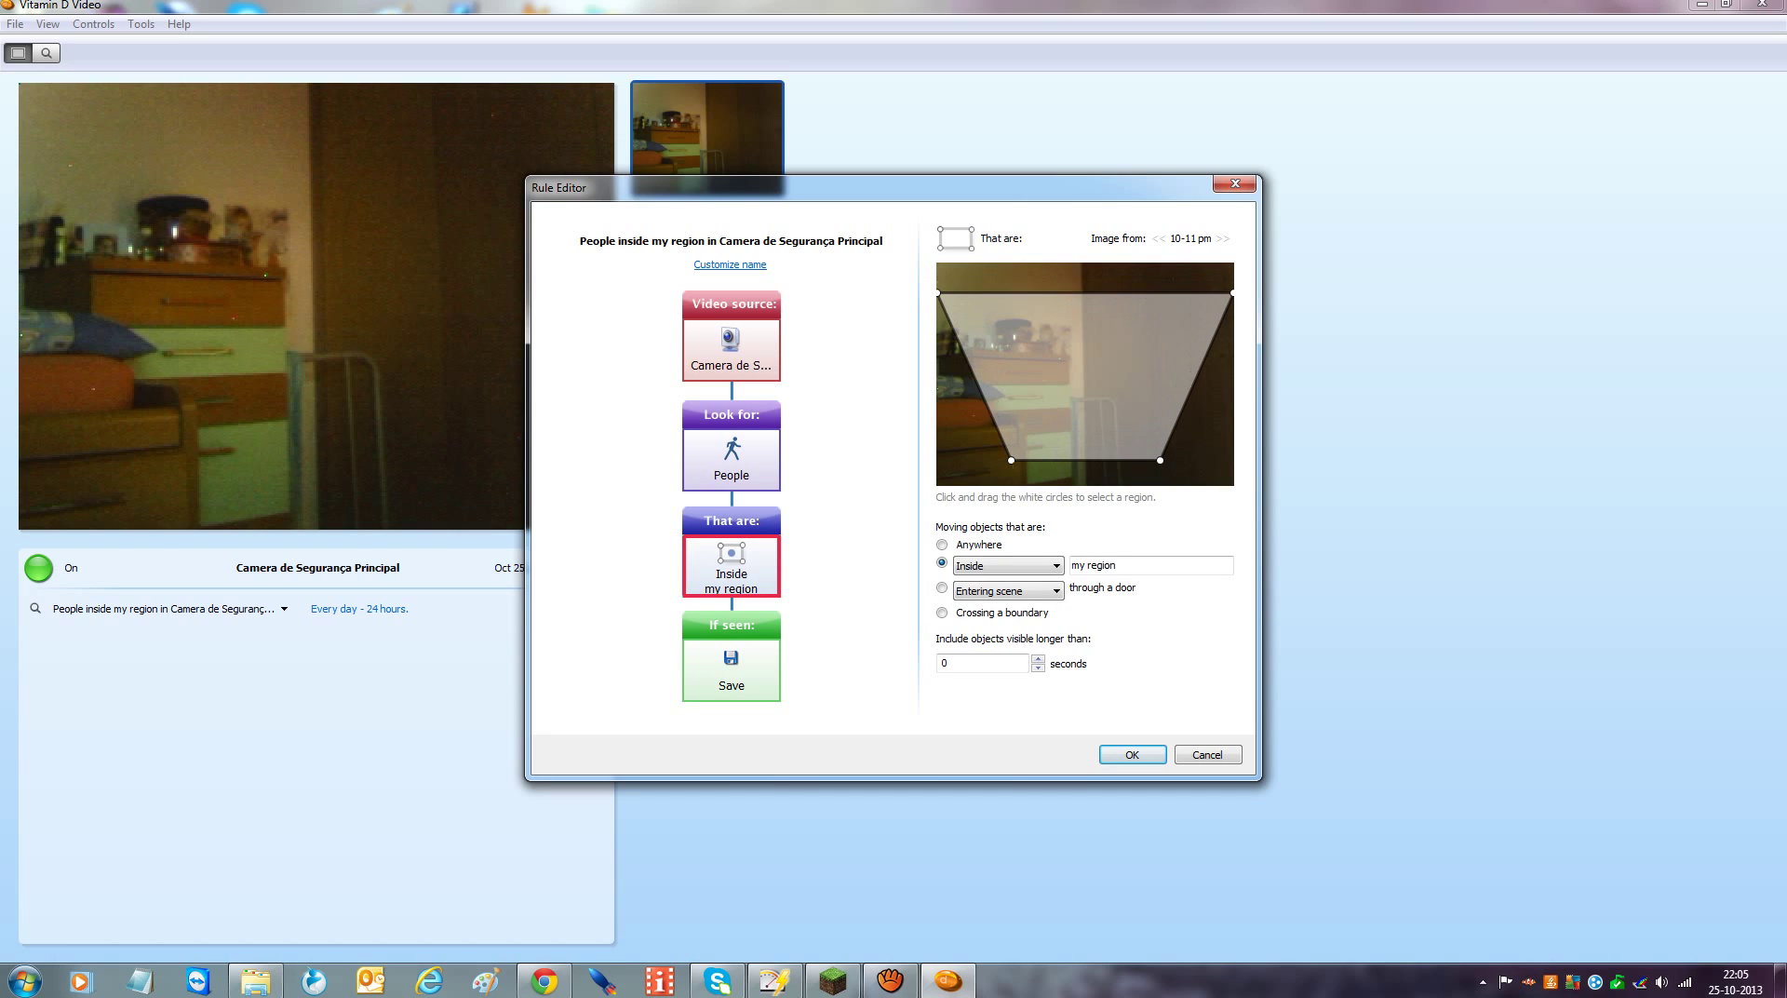
pyautogui.moveTo(1159, 430); pyautogui.dragTo(1232, 484)
pyautogui.moveTo(1010, 430); pyautogui.dragTo(938, 484)
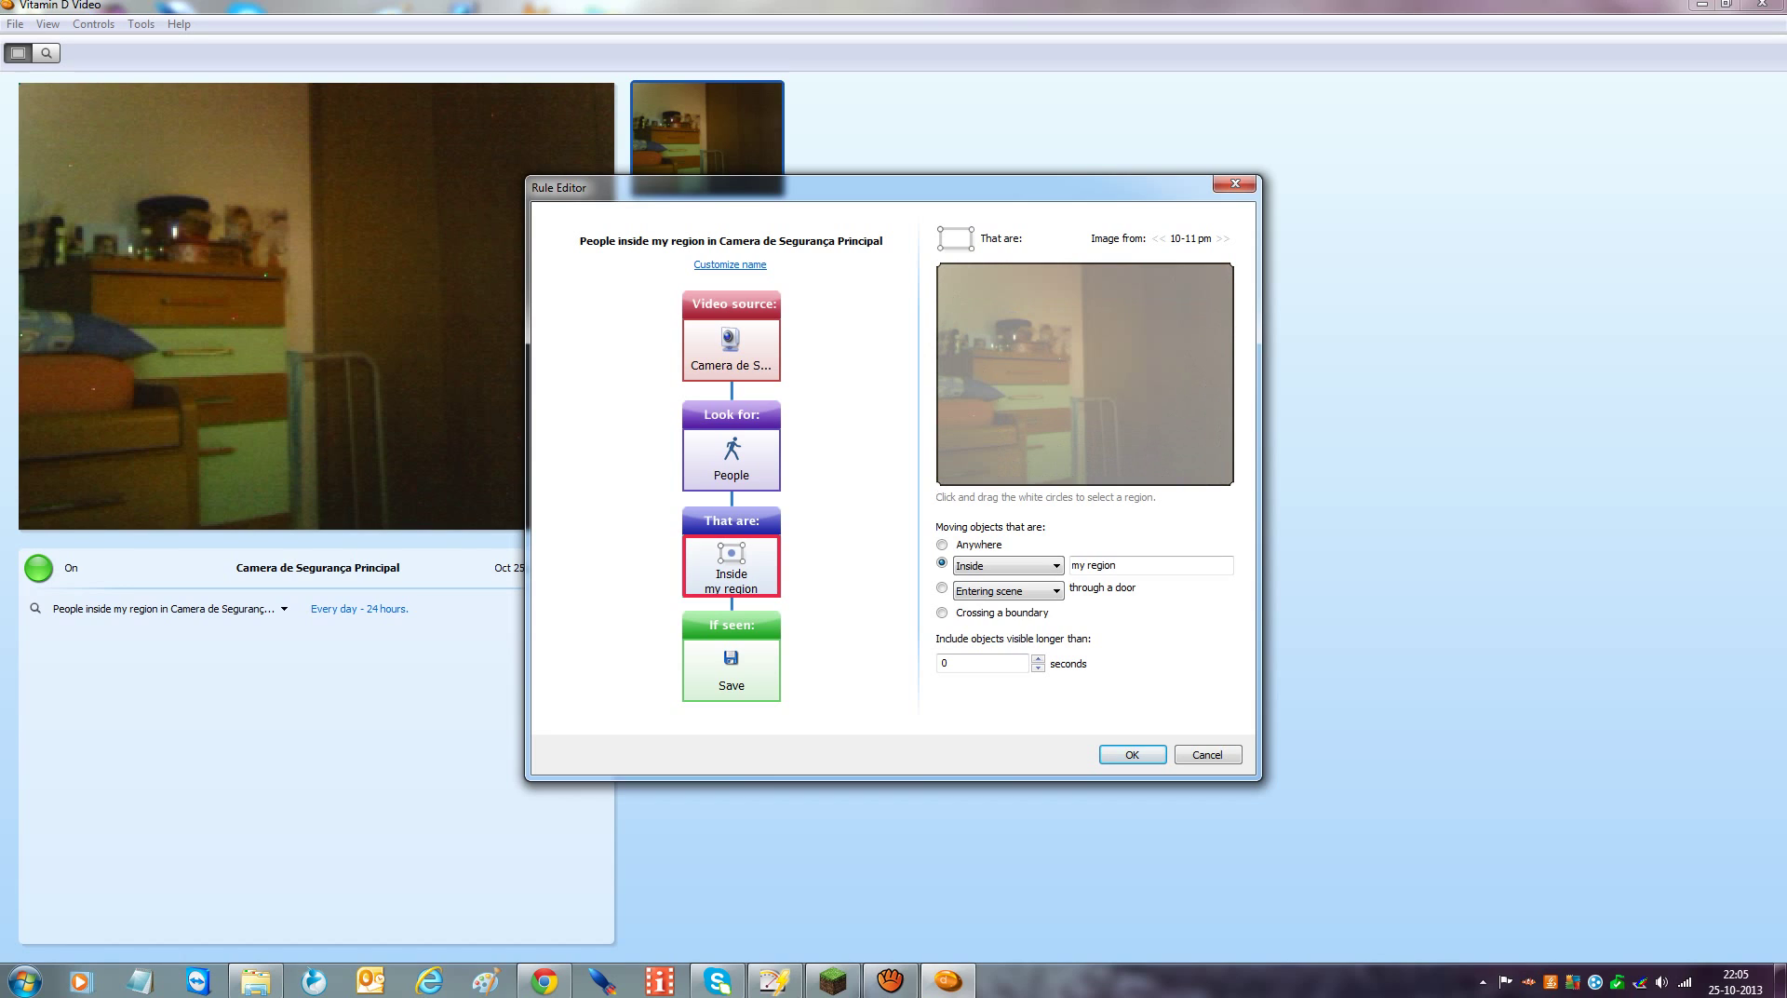
# Try to move existing video to C:\Users\Admin\Favorites from the clip storage options, and close those options
pyautogui.click(730, 669)
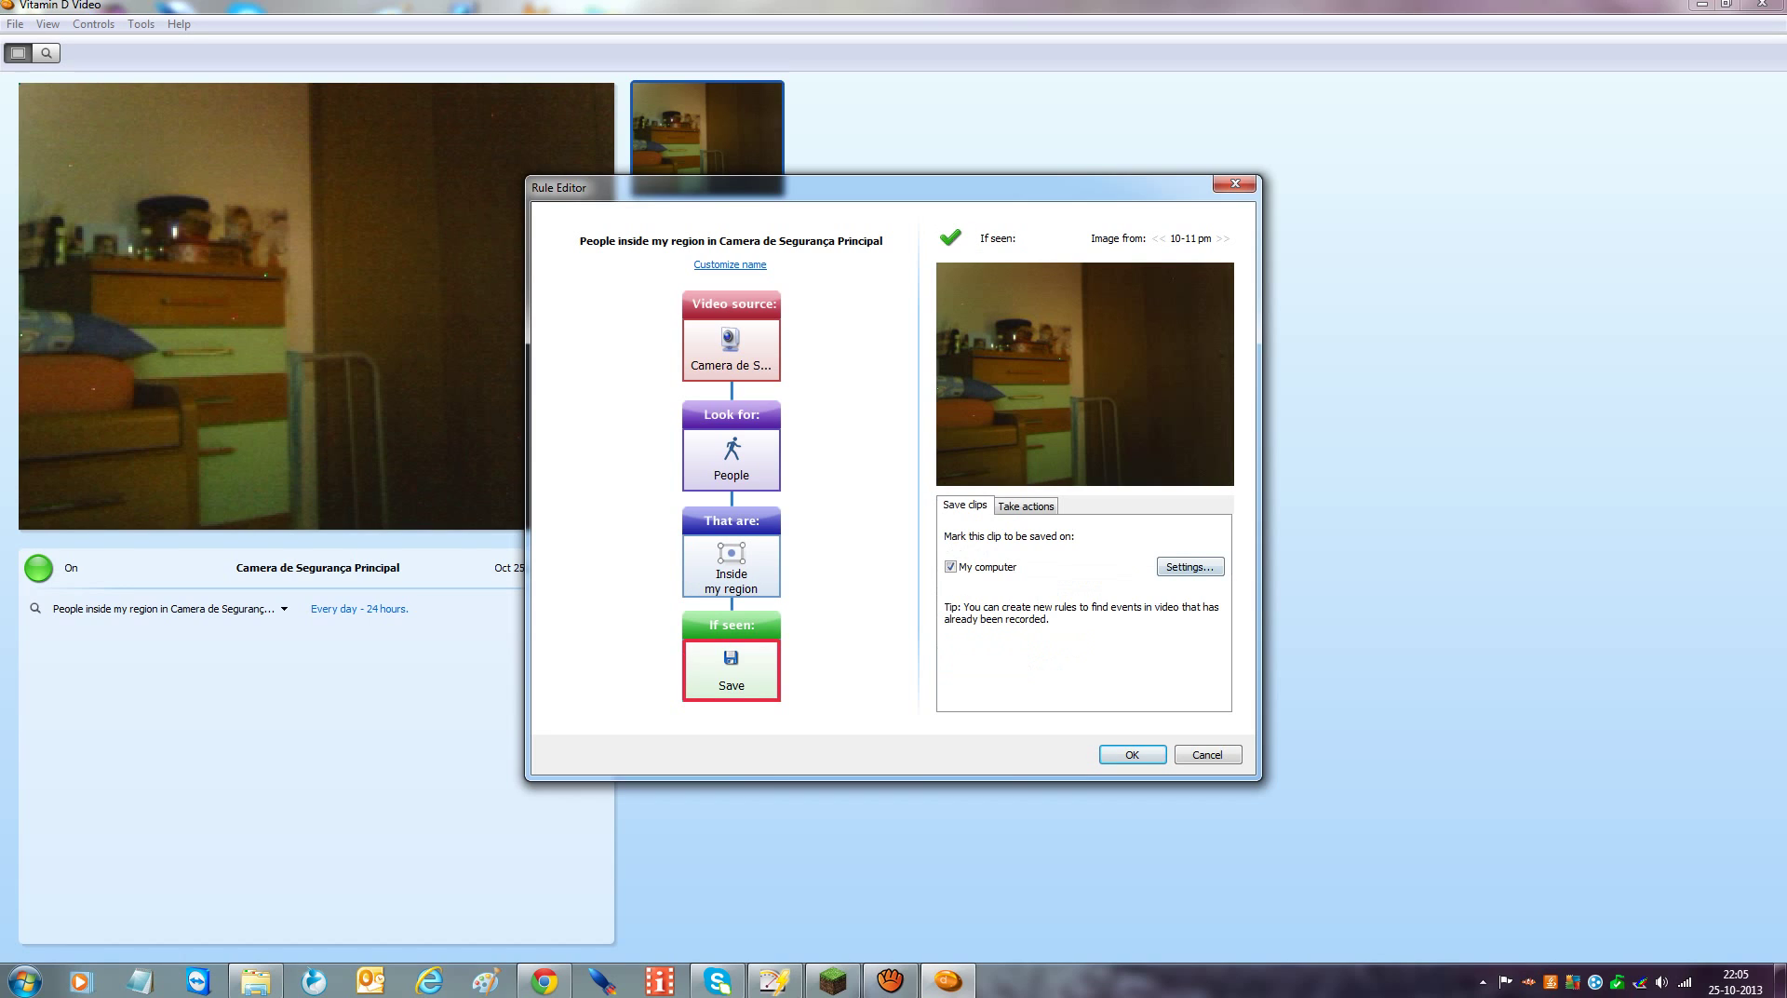
pyautogui.click(1190, 566)
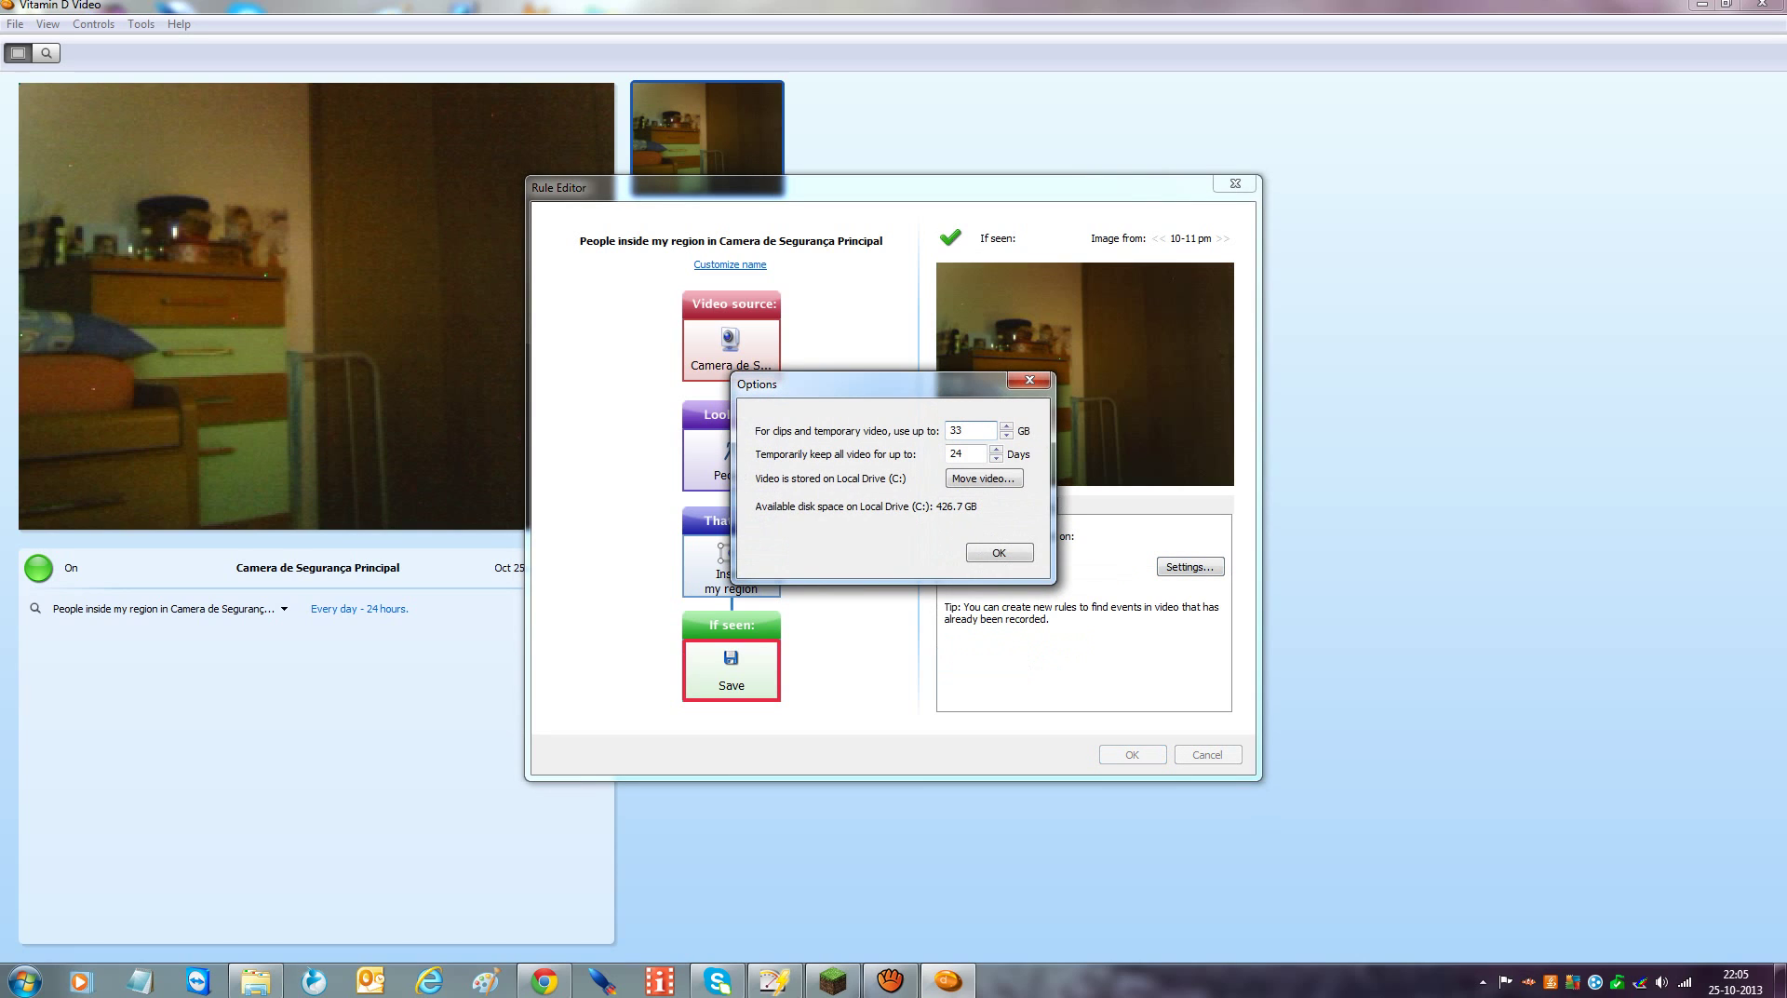
pyautogui.click(984, 478)
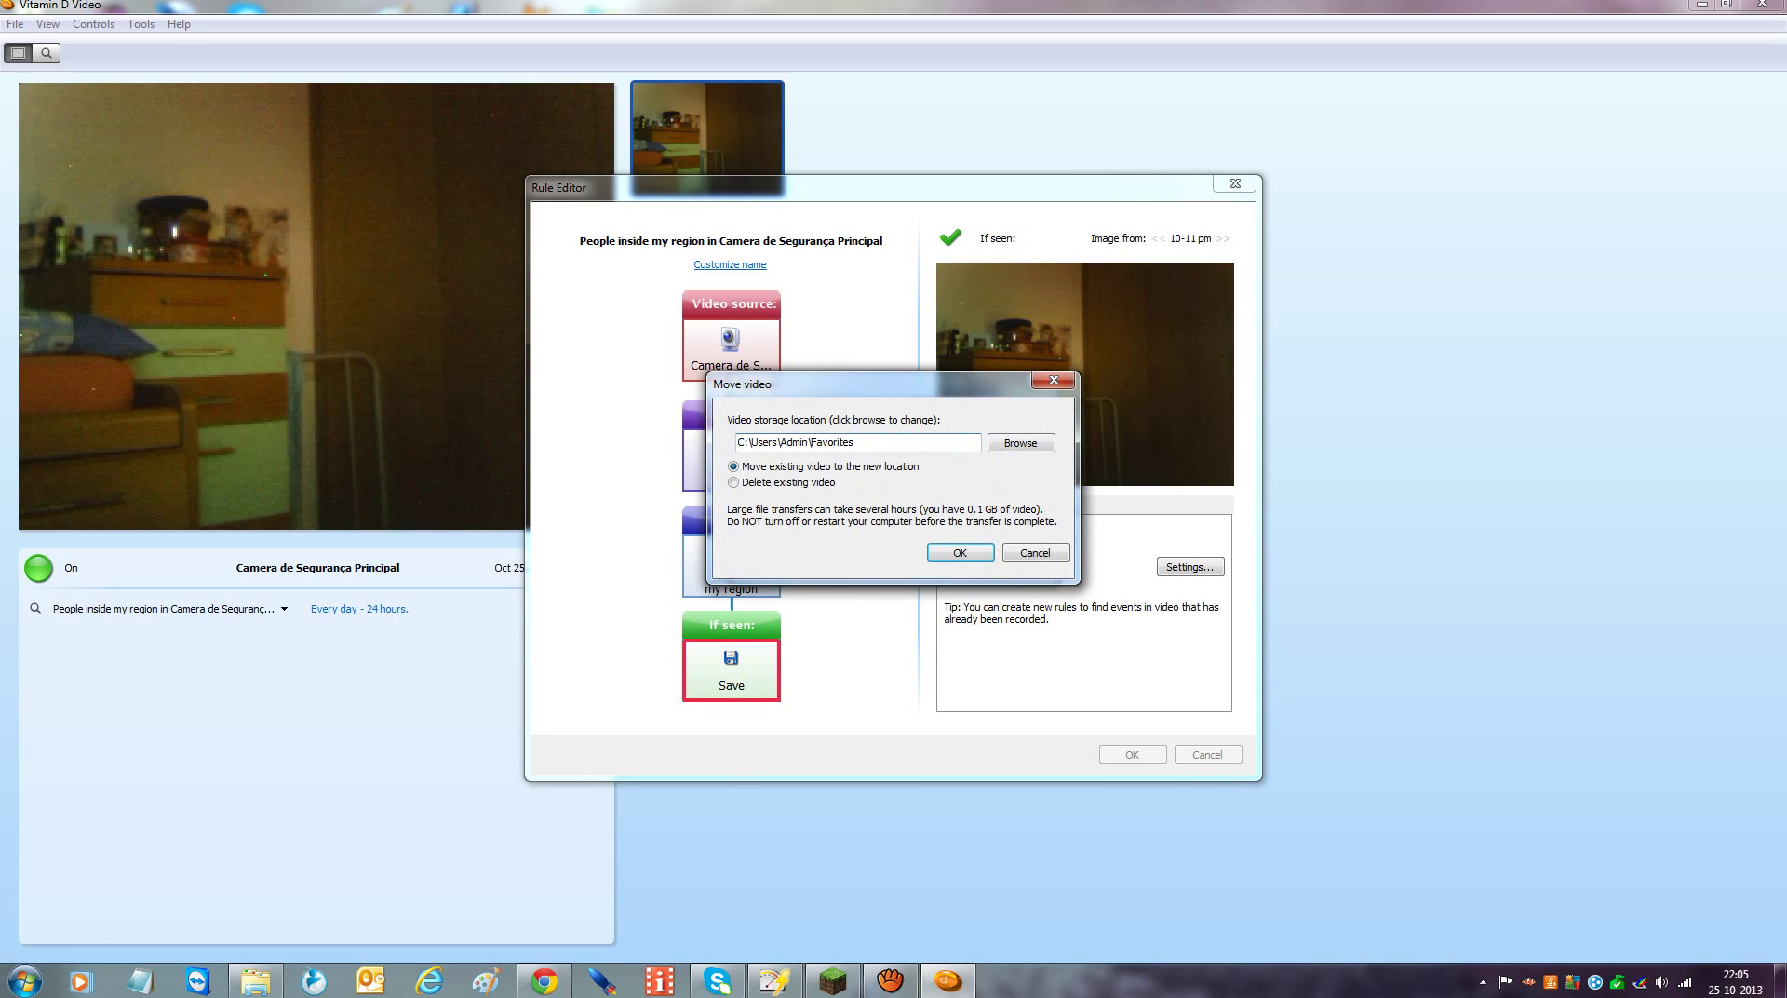
pyautogui.click(960, 552)
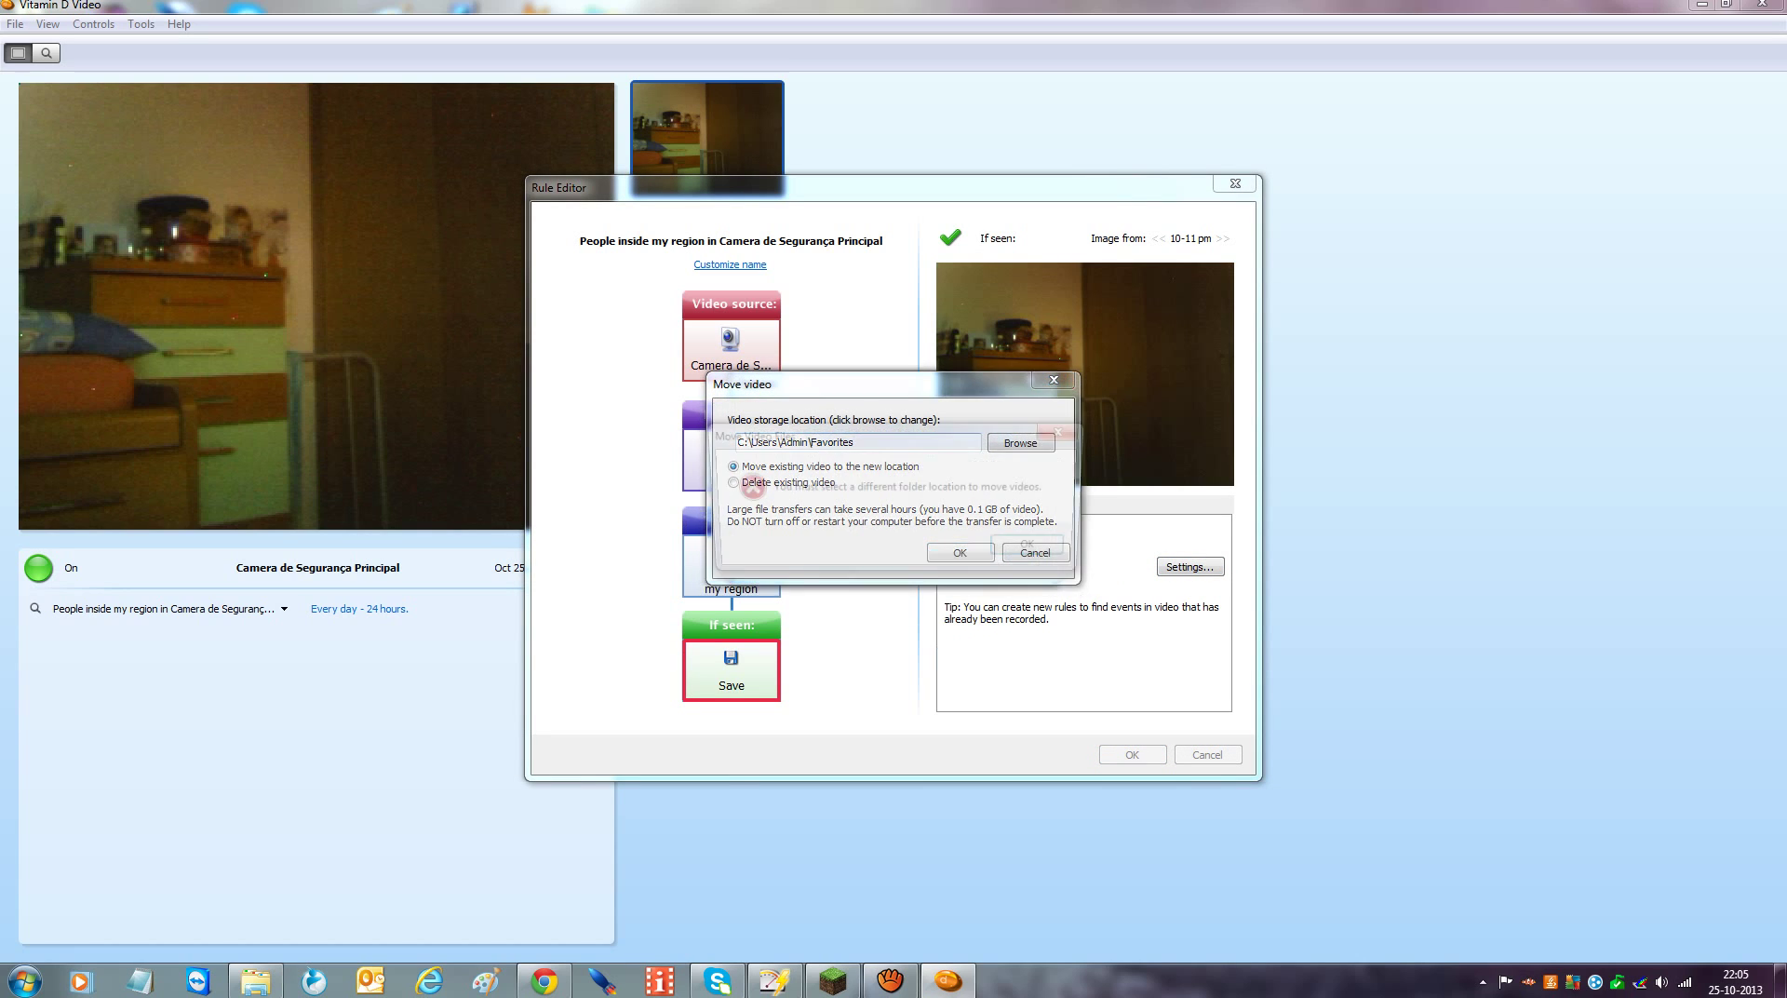
pyautogui.press('Return')
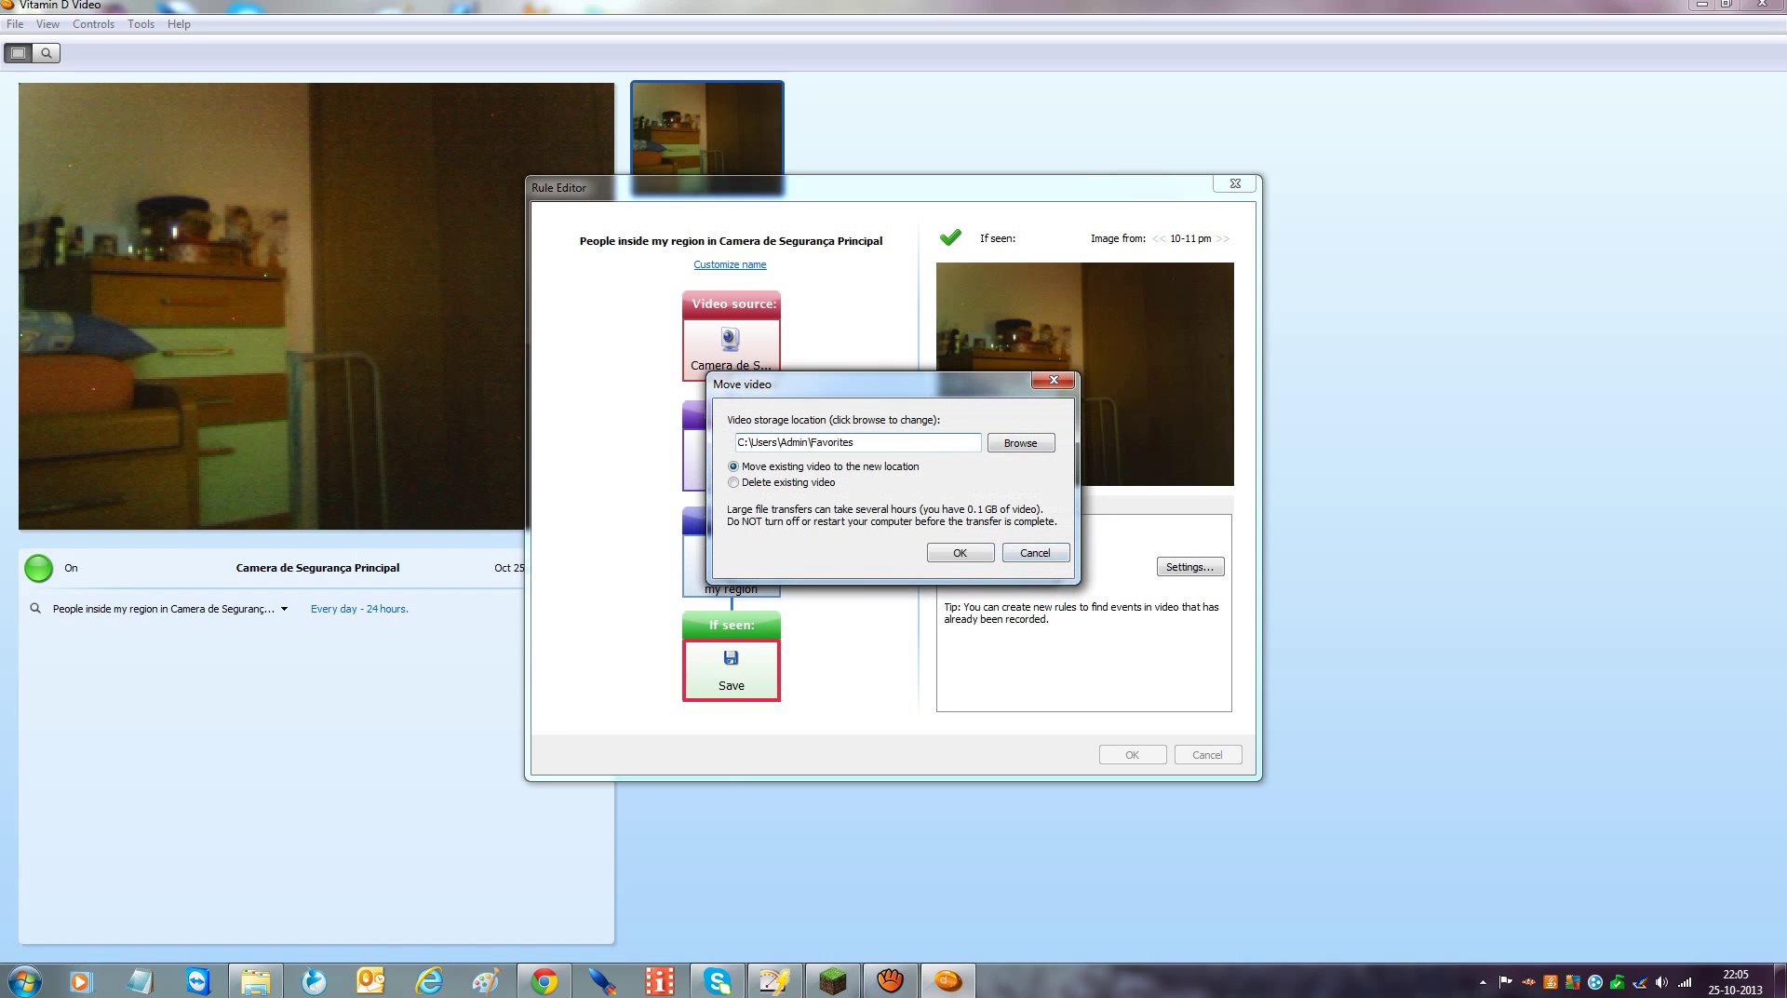
pyautogui.press('Escape')
pyautogui.press('Return')
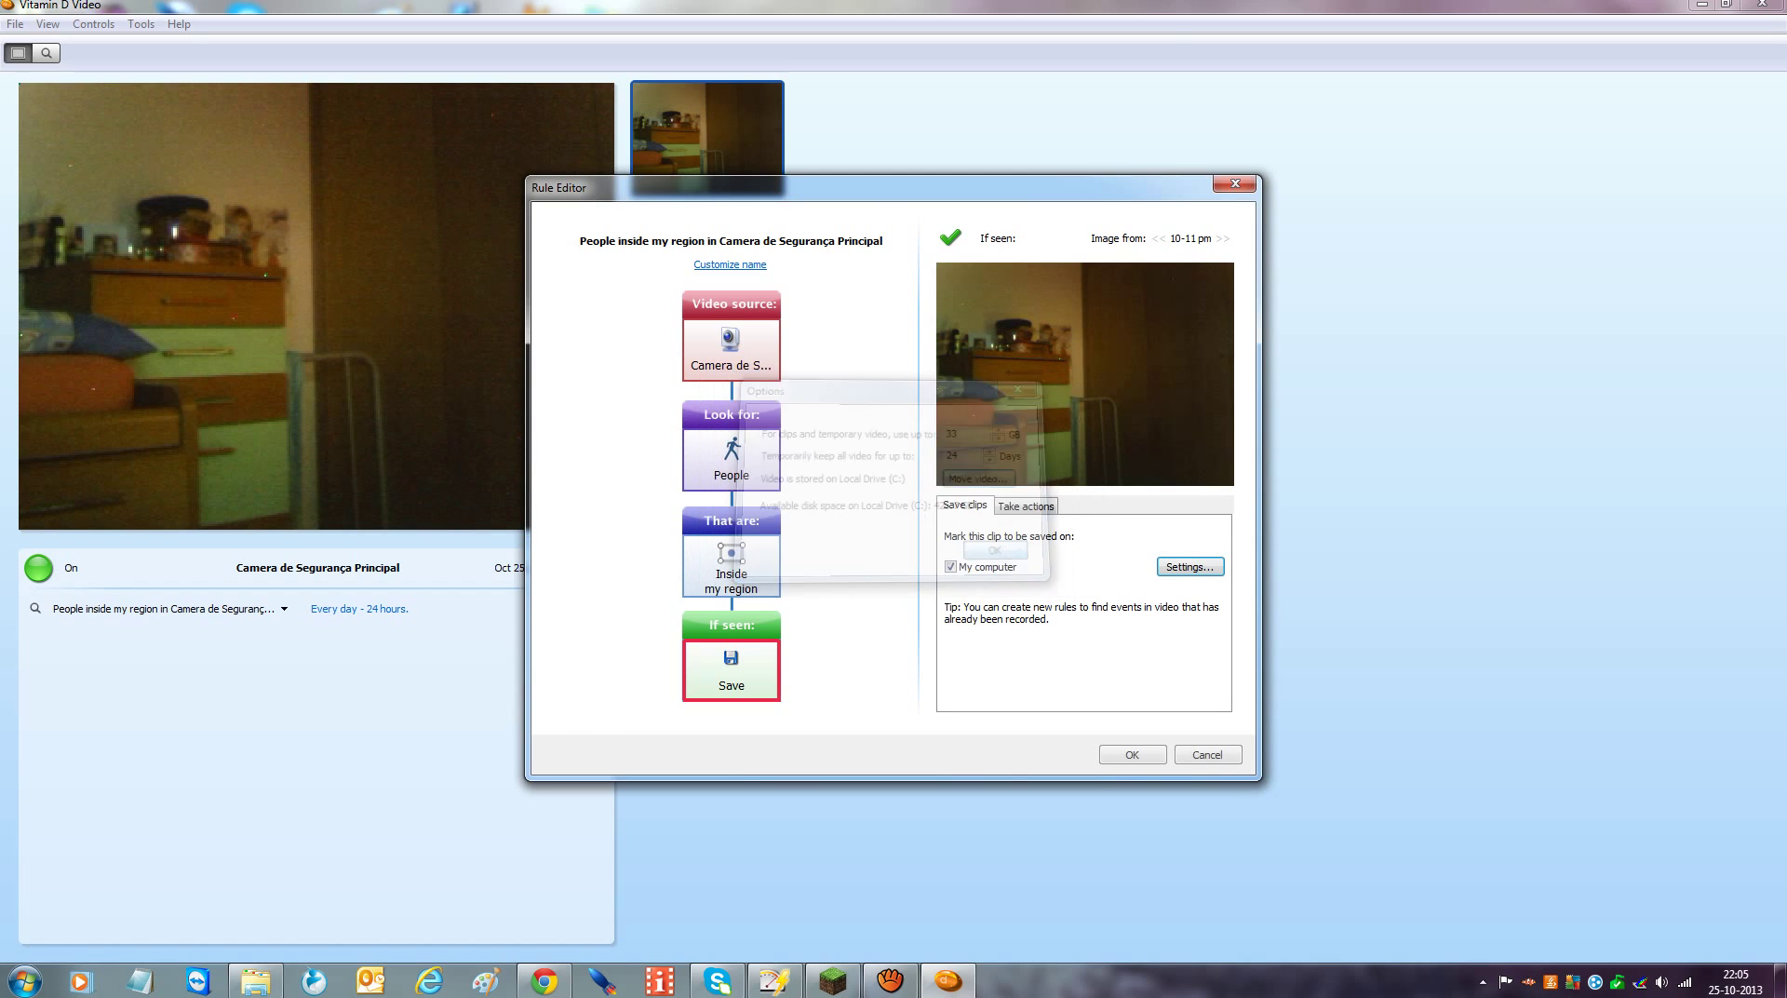
# Accept the camera rule, switch to Windows Explorer, and browse drive C:, the Documents library and the desktop folder for the saved recordings
pyautogui.press('Return')
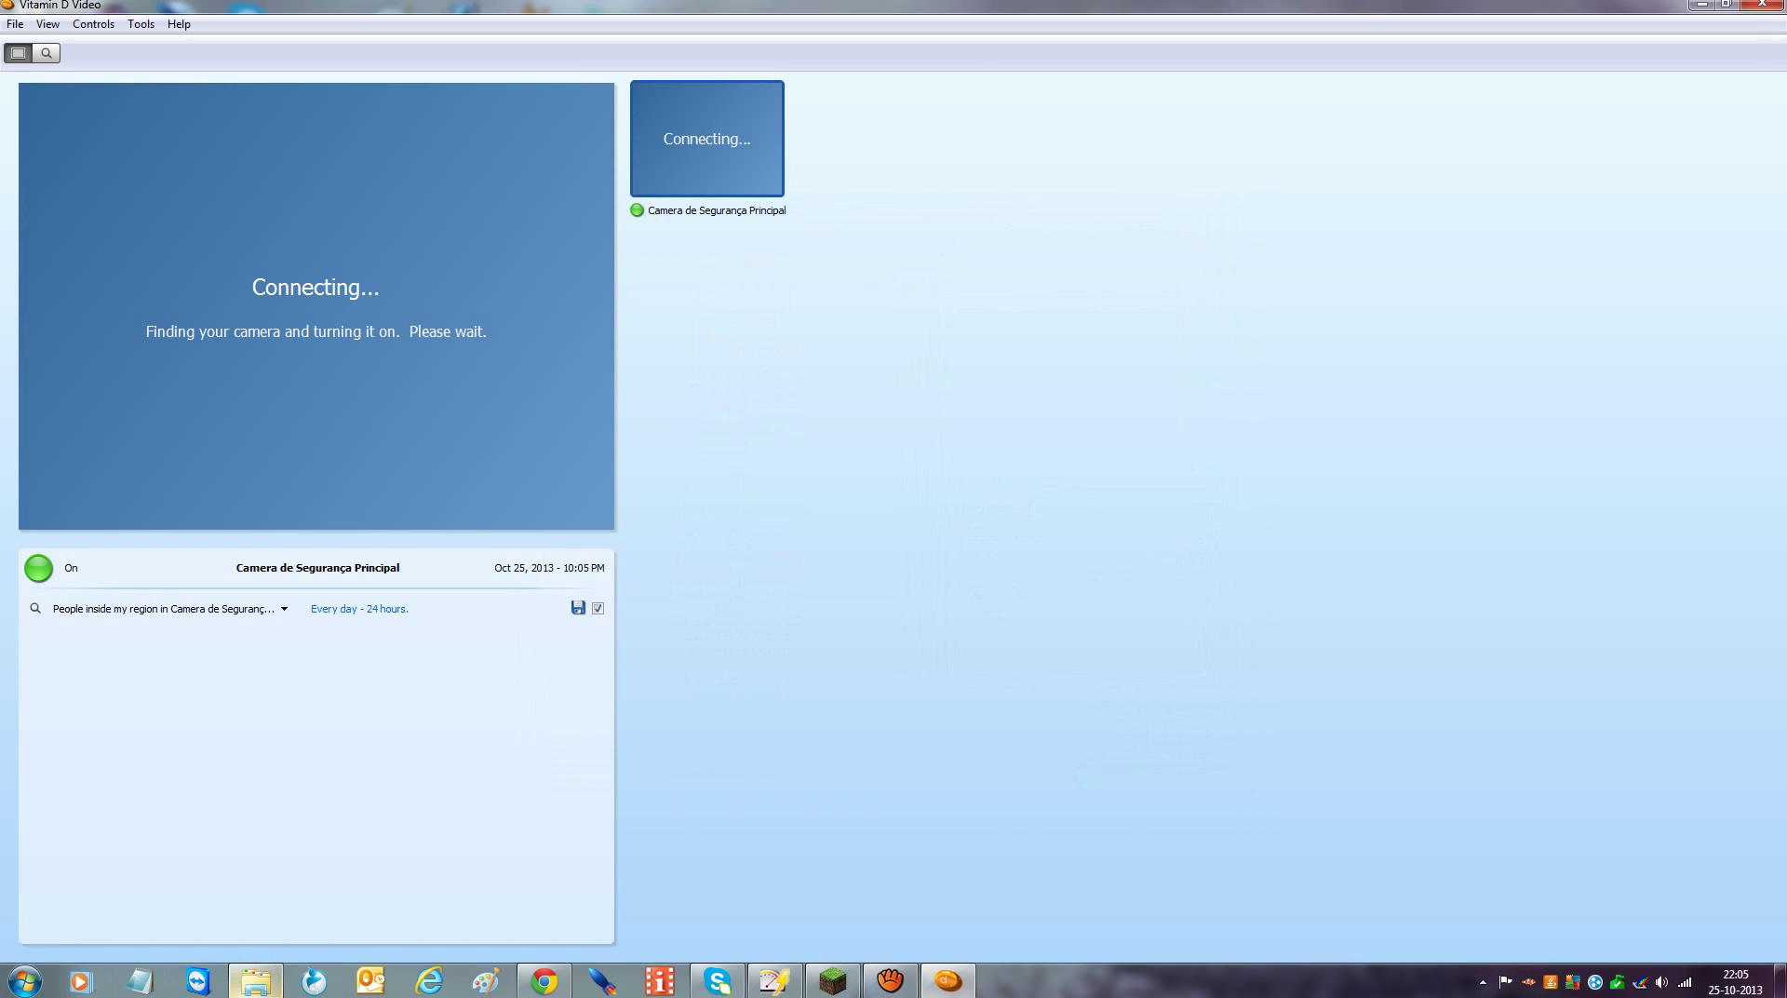
pyautogui.click(255, 980)
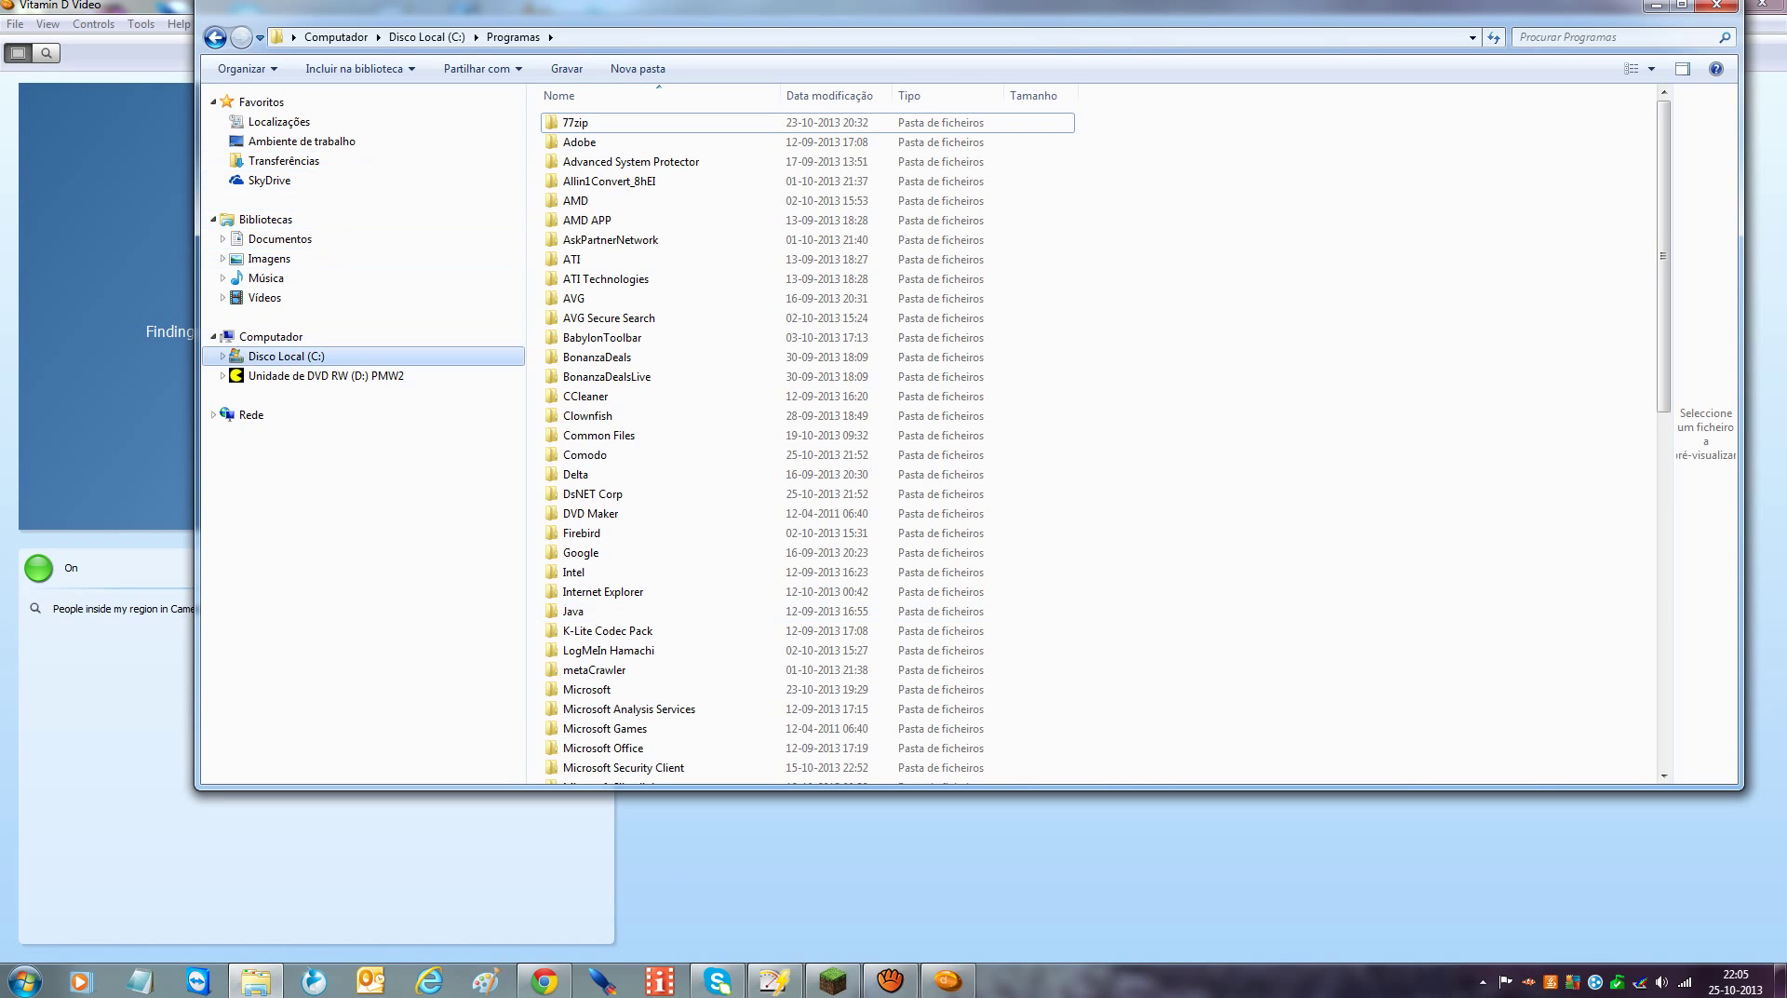
pyautogui.click(284, 356)
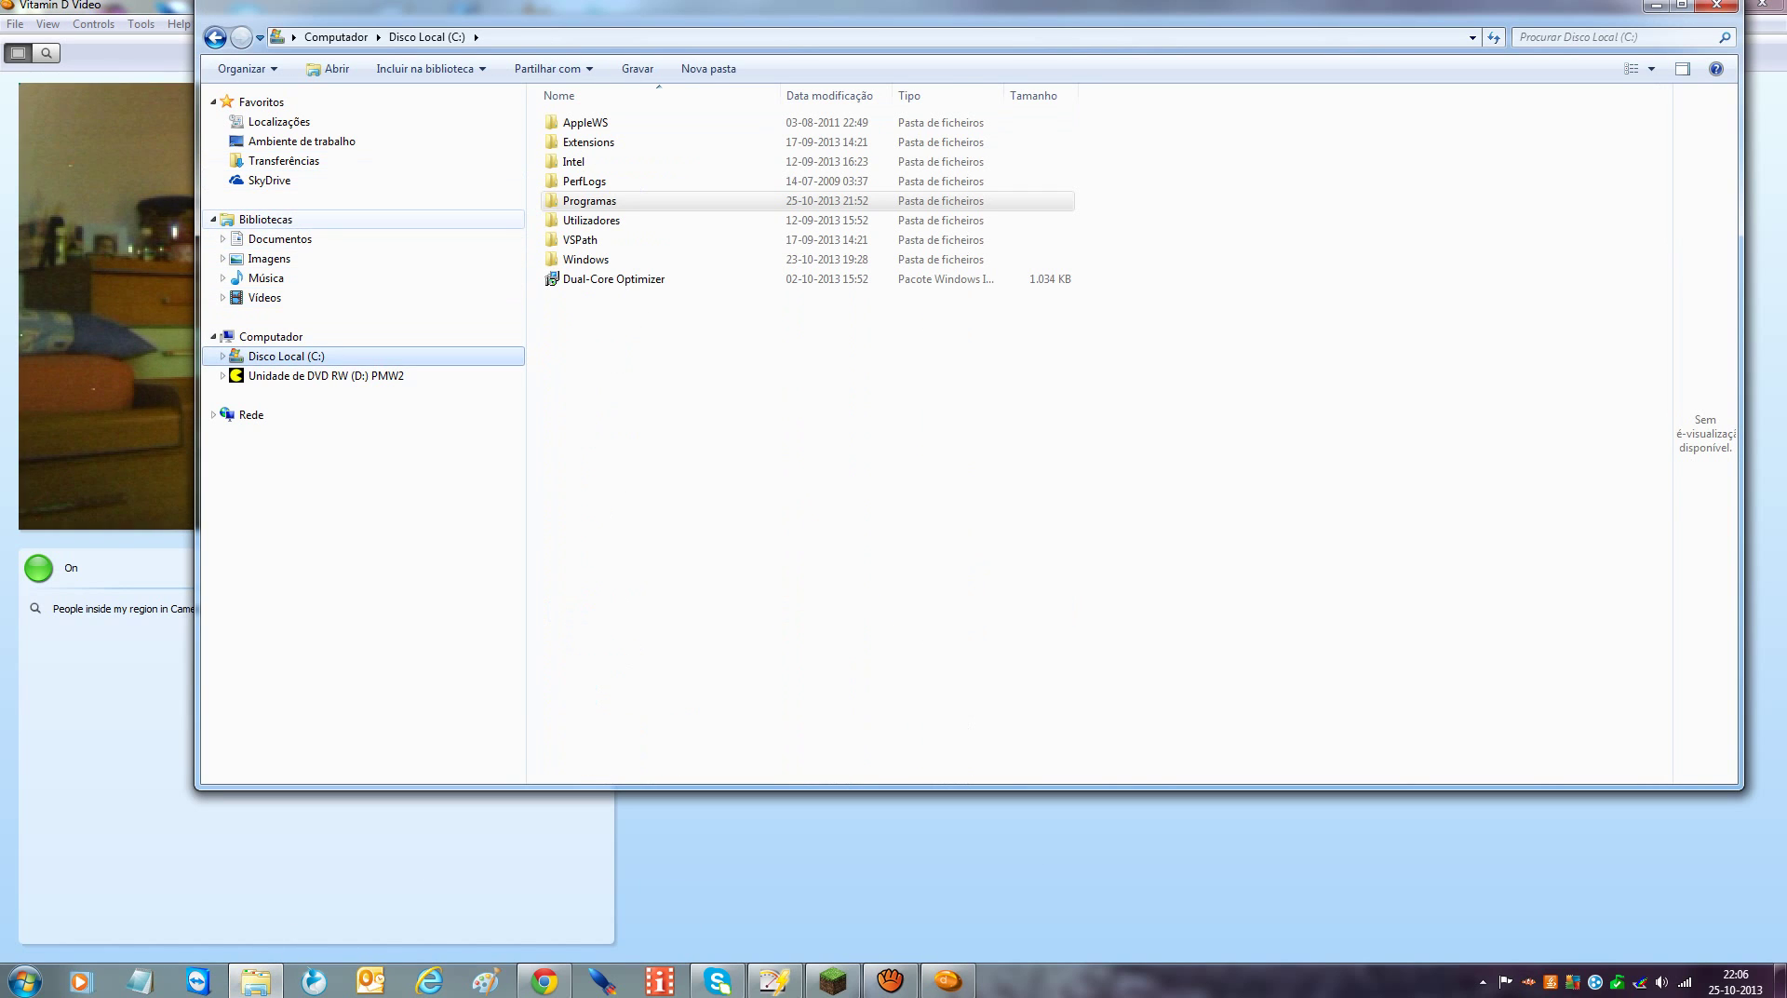
pyautogui.click(265, 219)
pyautogui.click(279, 239)
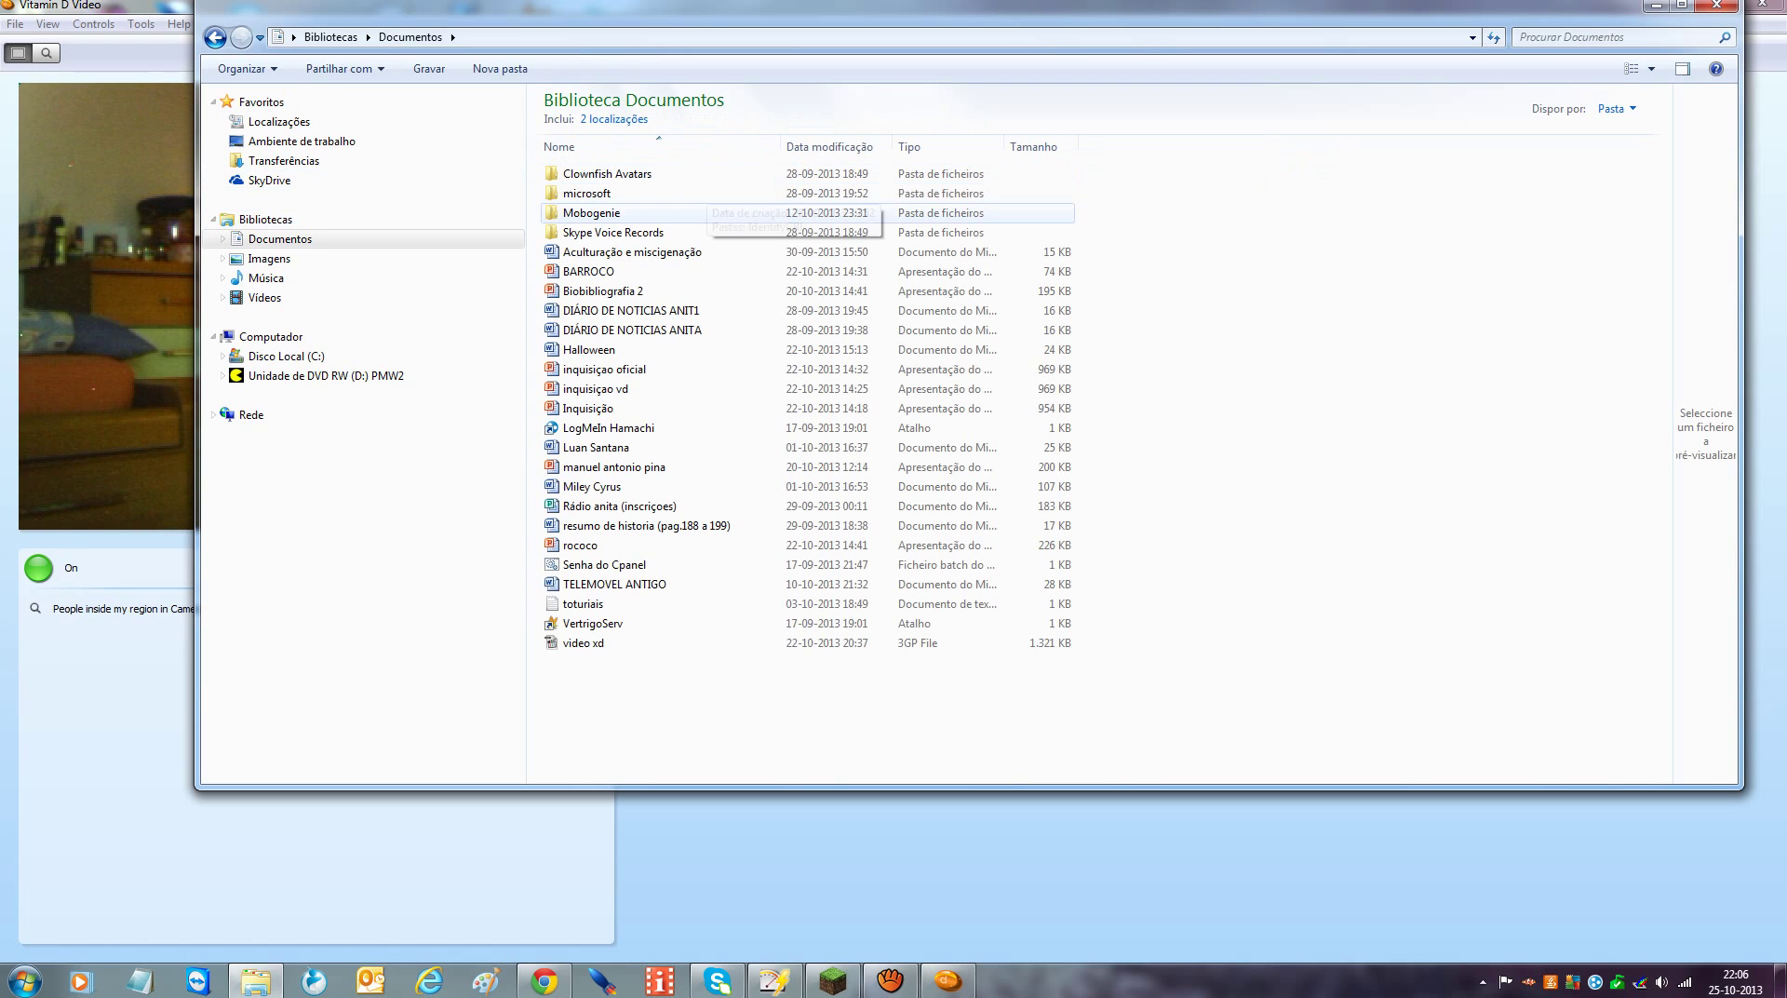
pyautogui.click(284, 160)
pyautogui.click(302, 141)
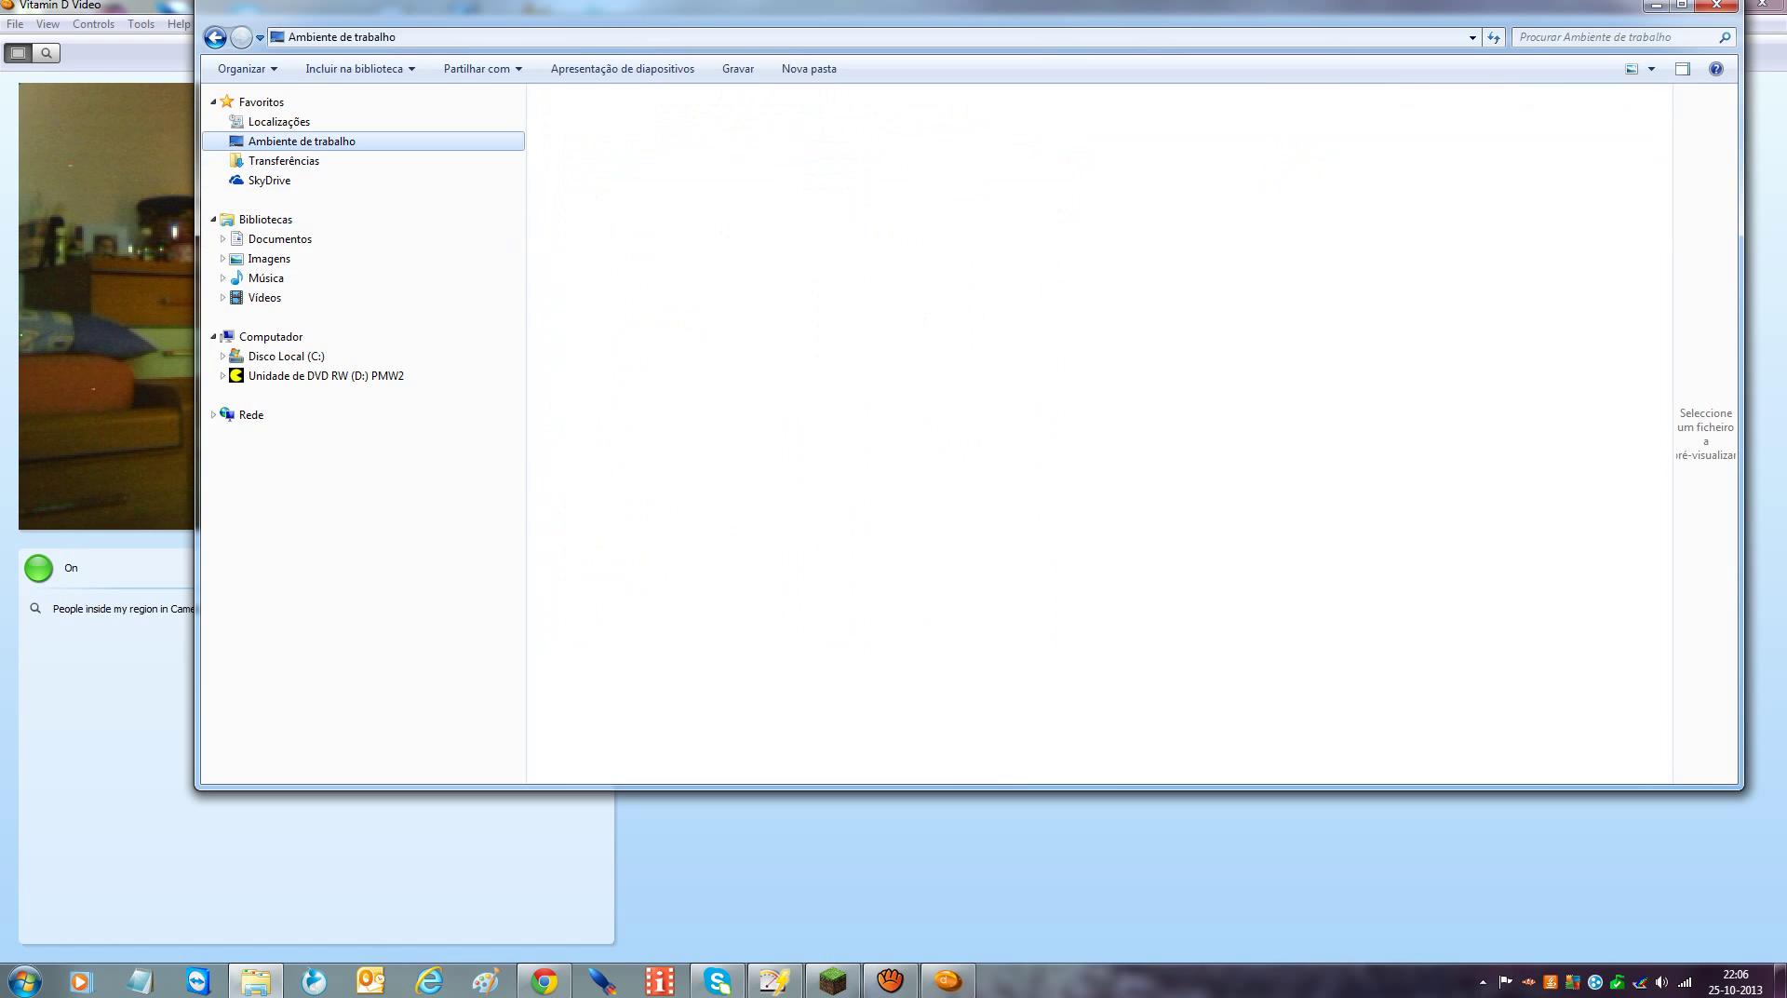
# Open the recorded clips under Favorites\archive\camera de segurança principal\13827 in the user's profile folder
pyautogui.doubleClick(865, 112)
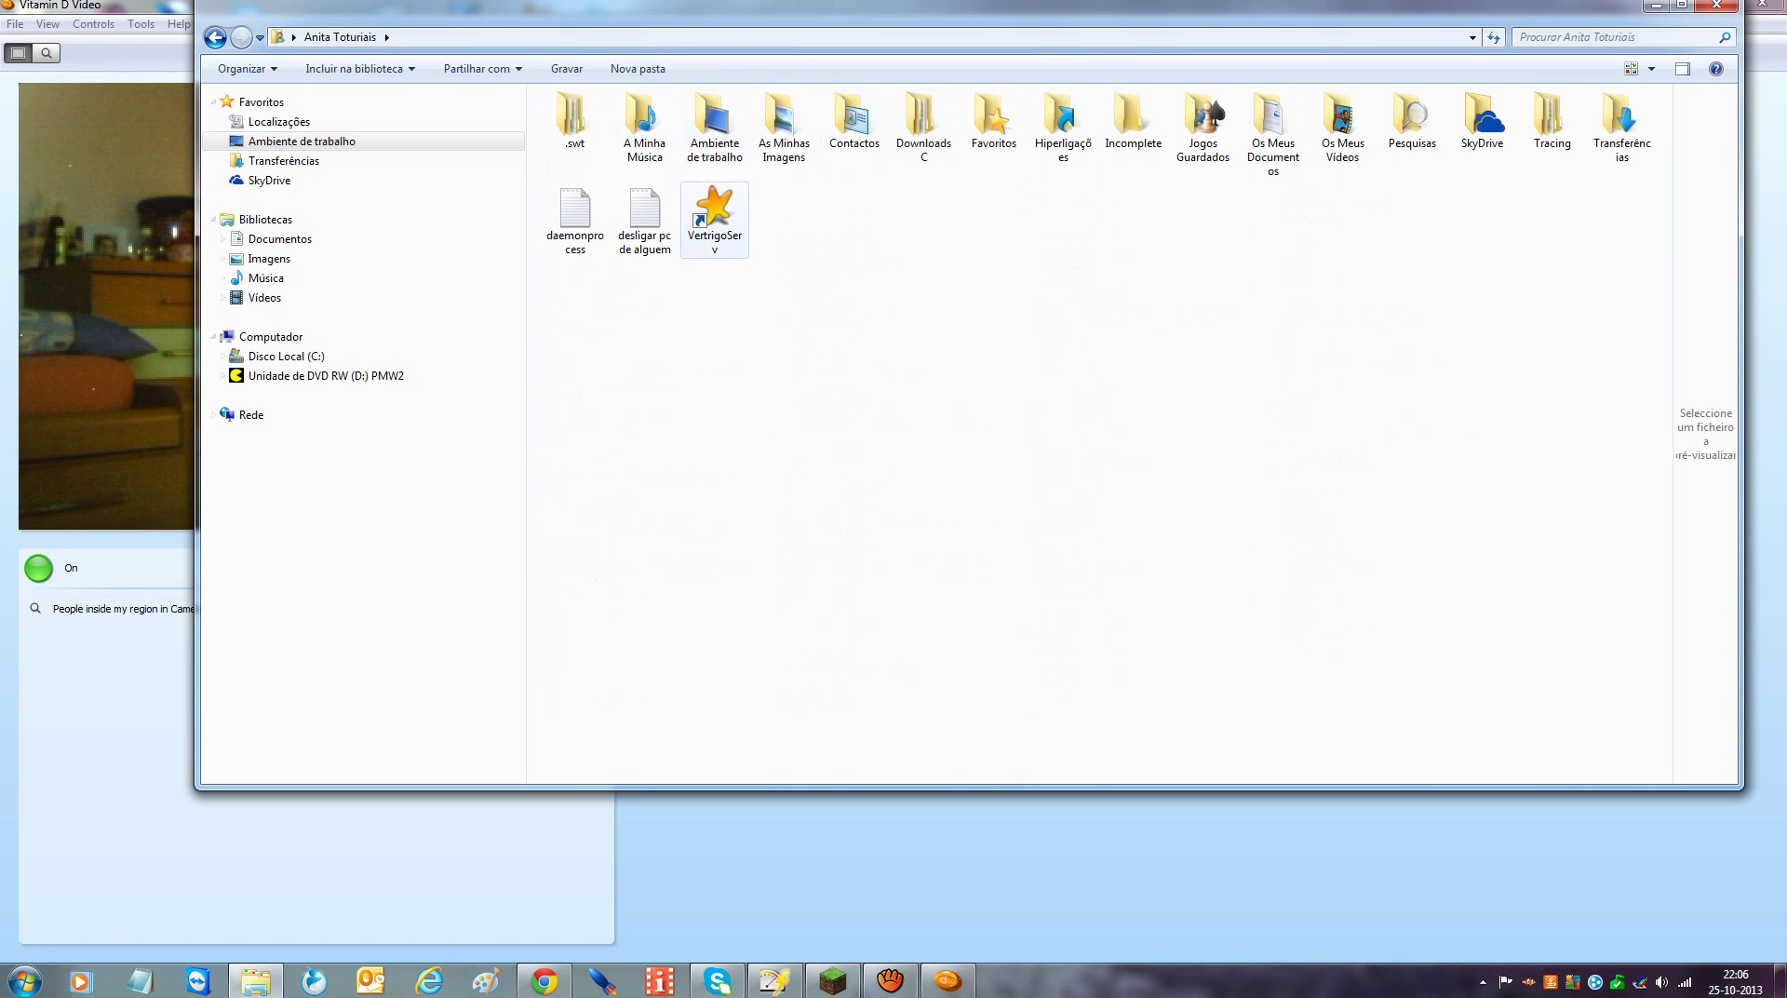
pyautogui.doubleClick(993, 119)
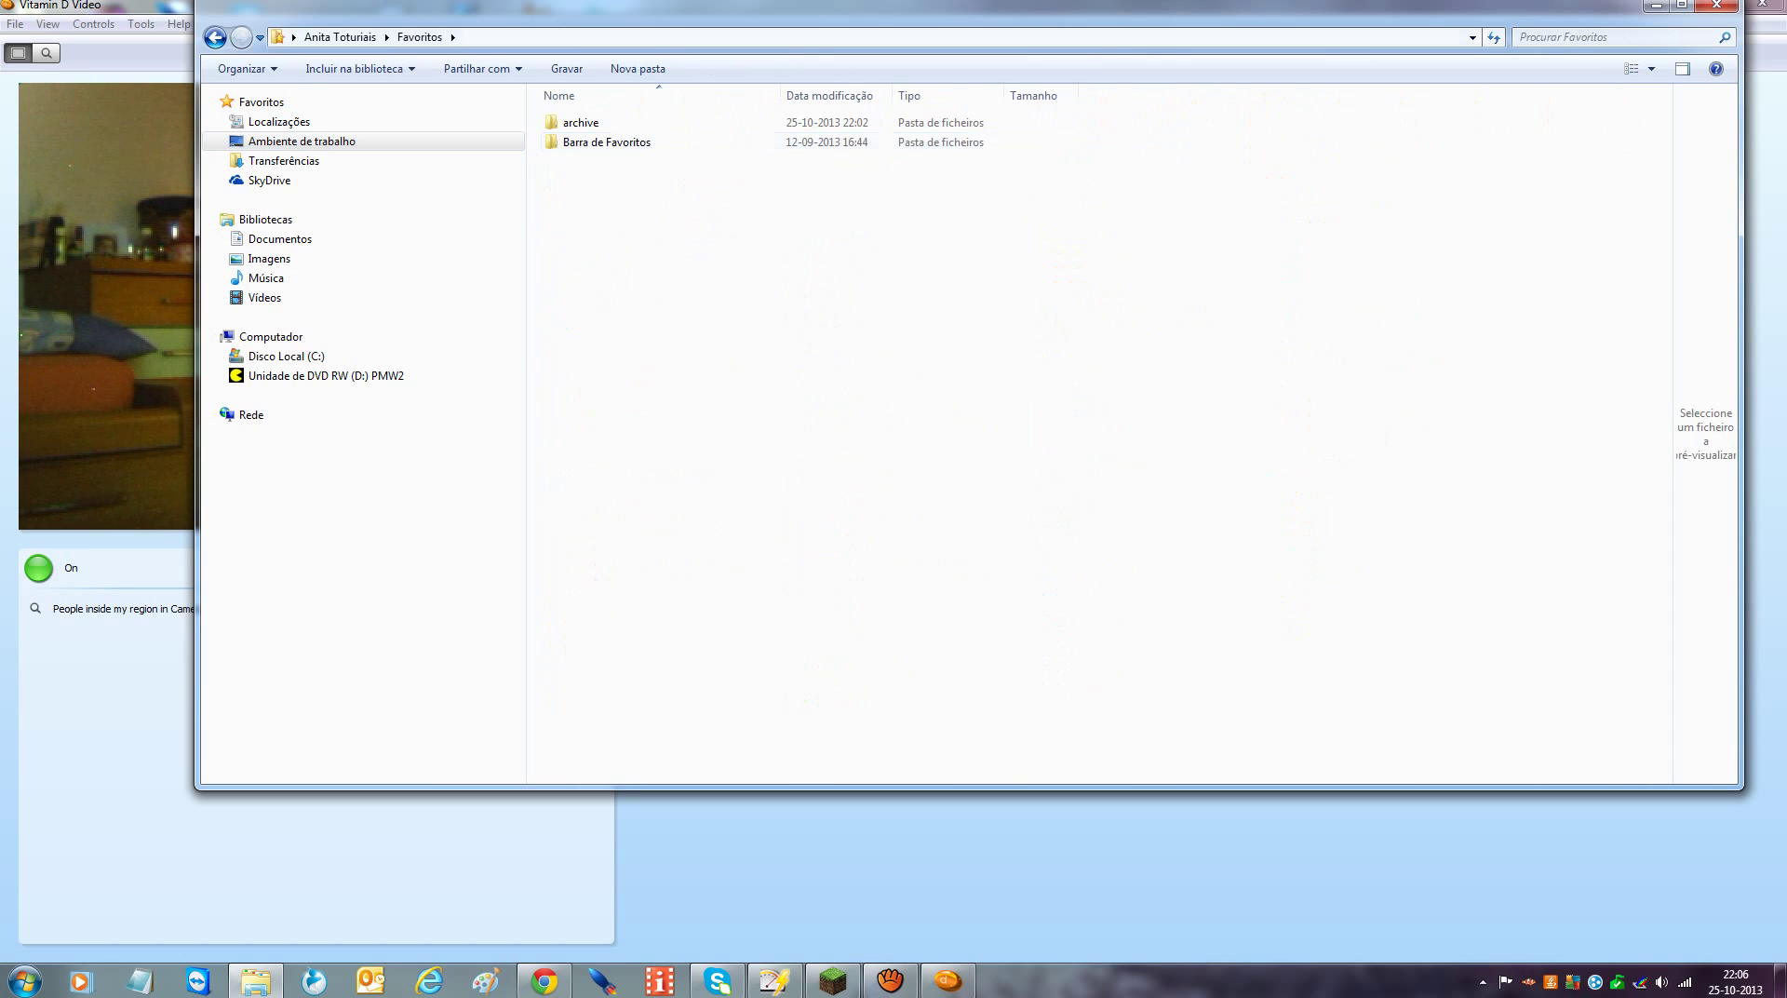
pyautogui.doubleClick(993, 122)
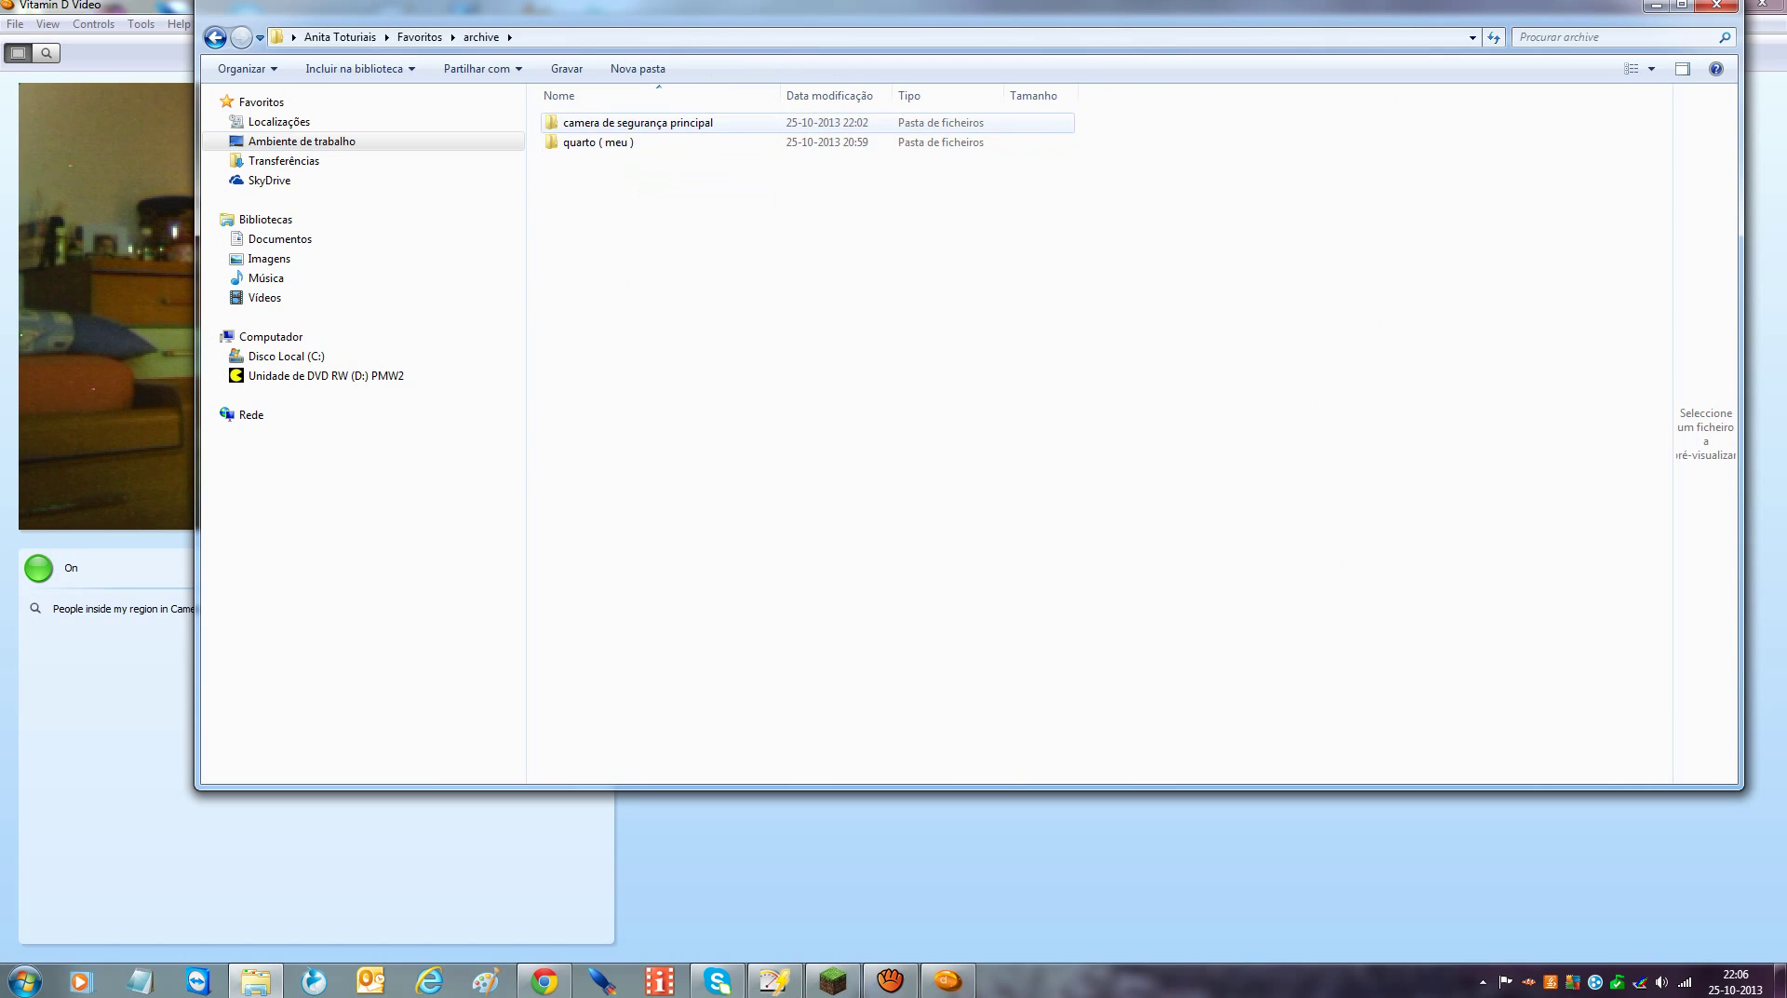
pyautogui.doubleClick(993, 122)
pyautogui.doubleClick(993, 122)
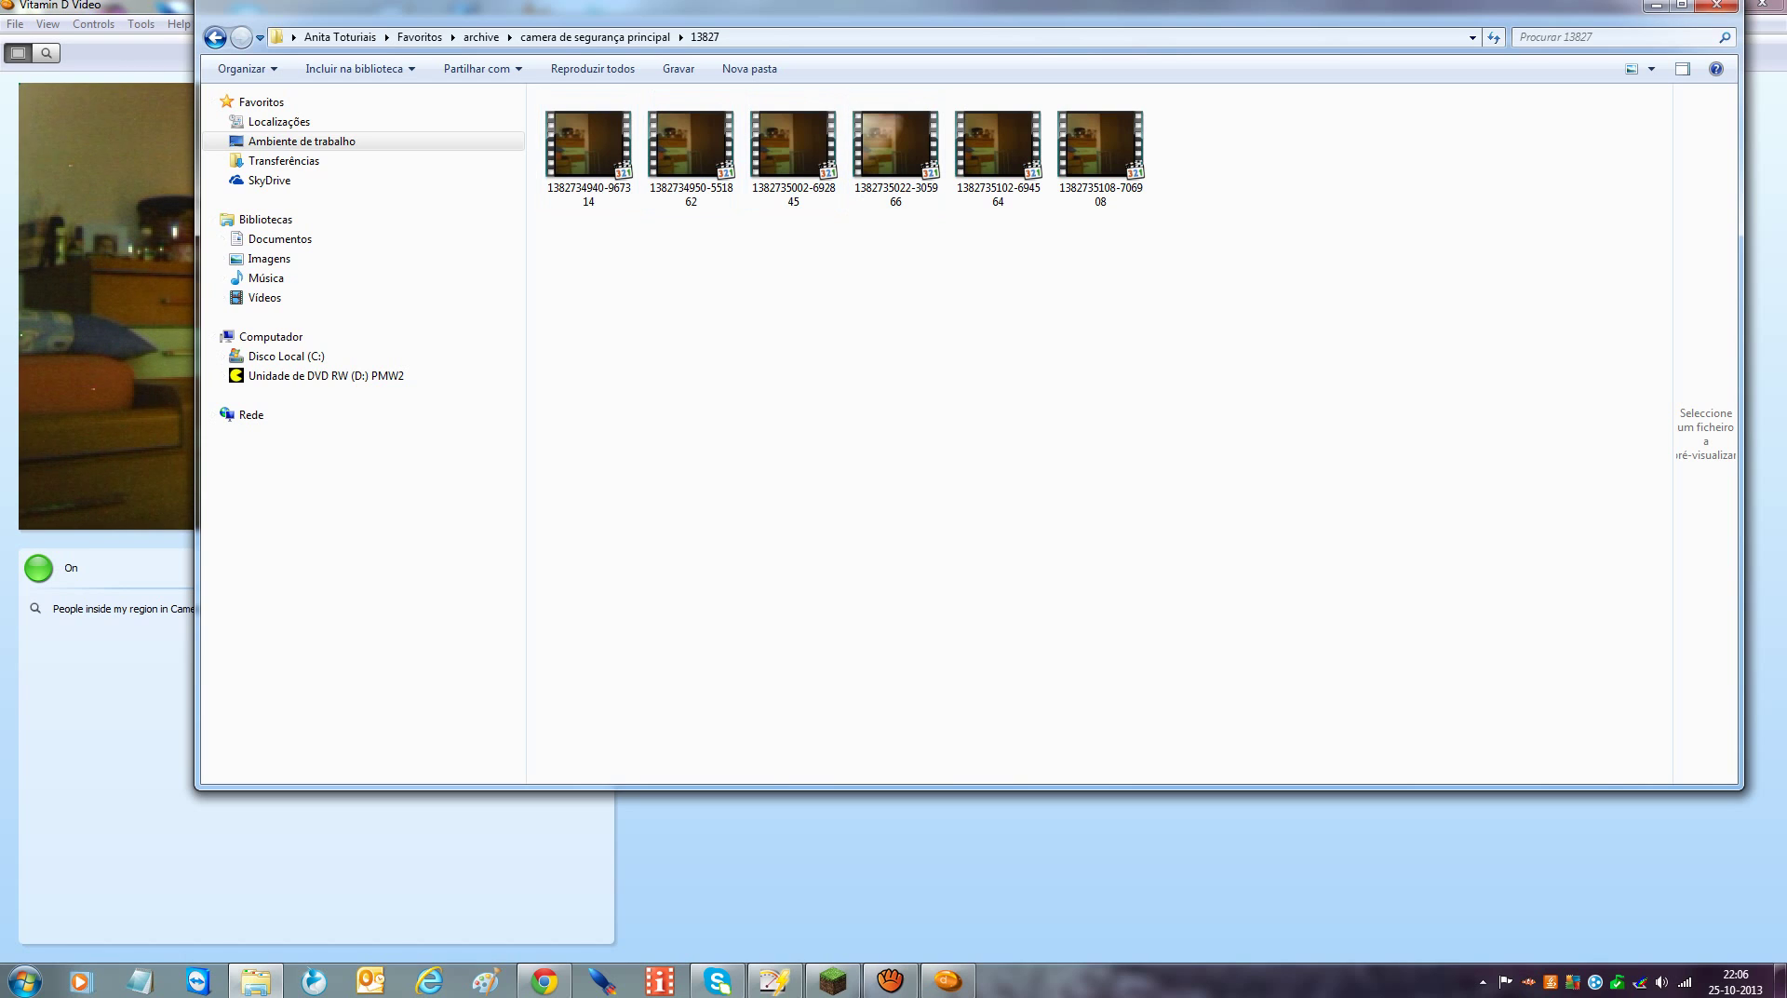
# Close the clips folder, minimize Vitamin D Video, and switch to aTube Catcher
pyautogui.click(1724, 5)
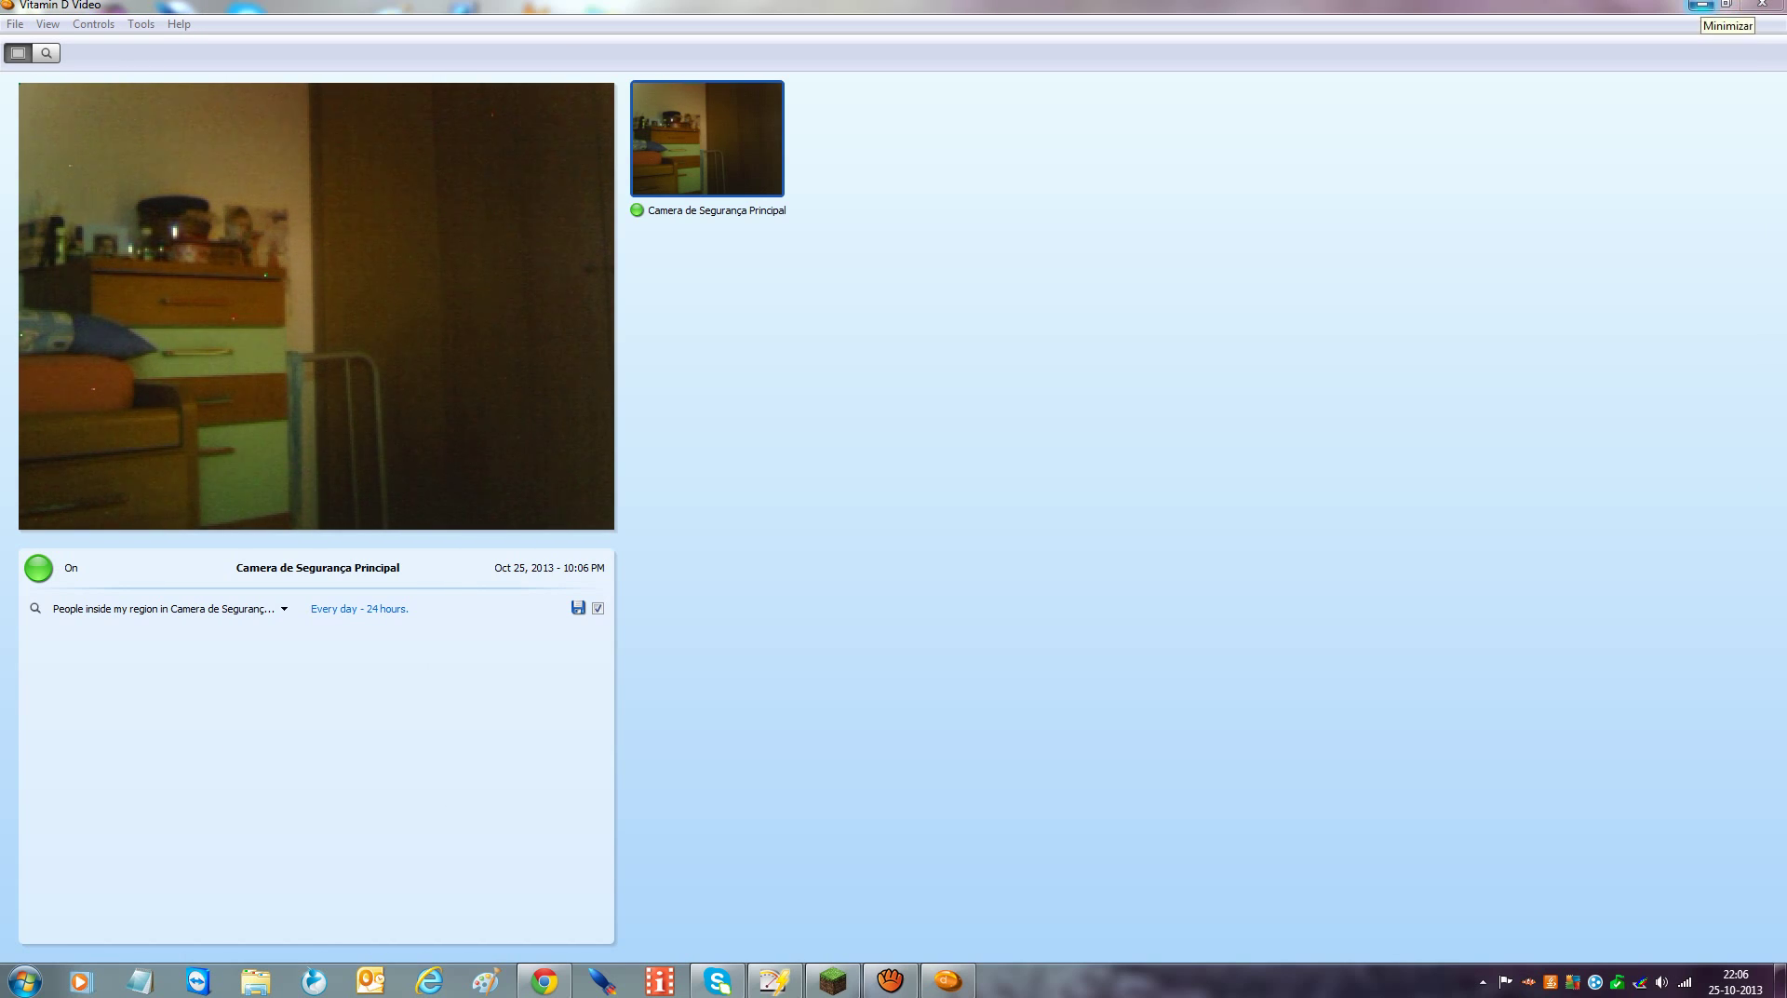
pyautogui.click(1701, 4)
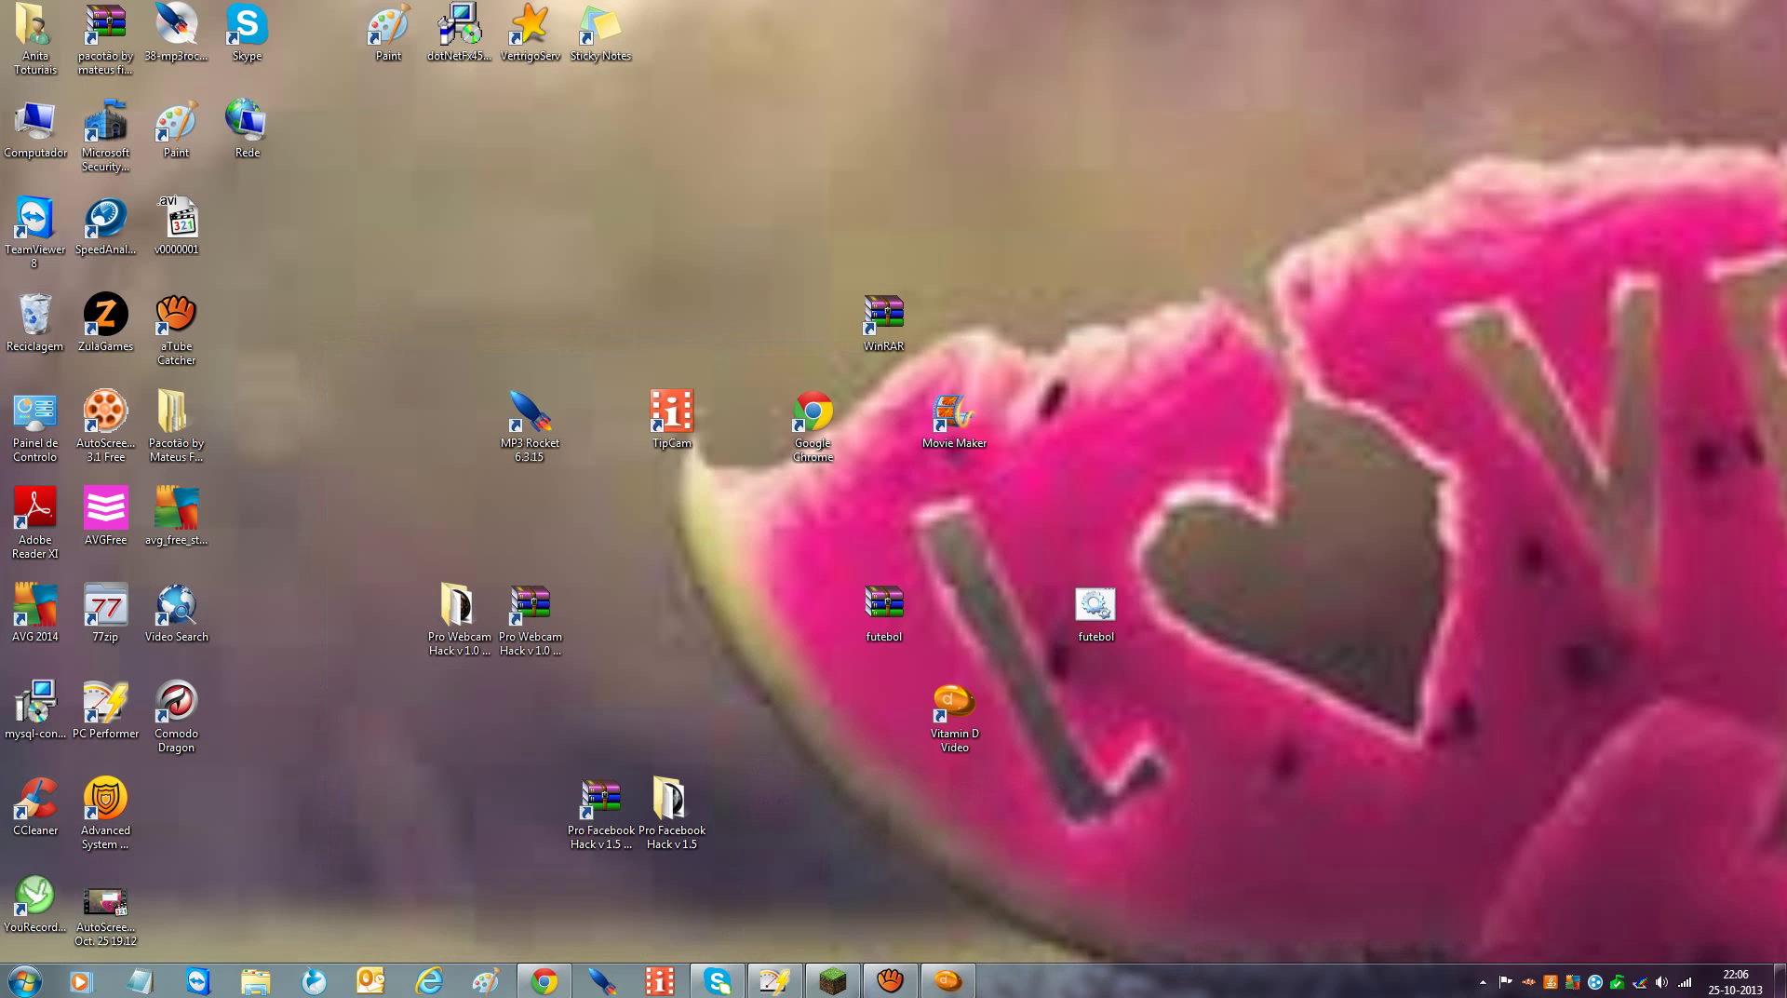
pyautogui.moveTo(506, 233); pyautogui.dragTo(1485, 919)
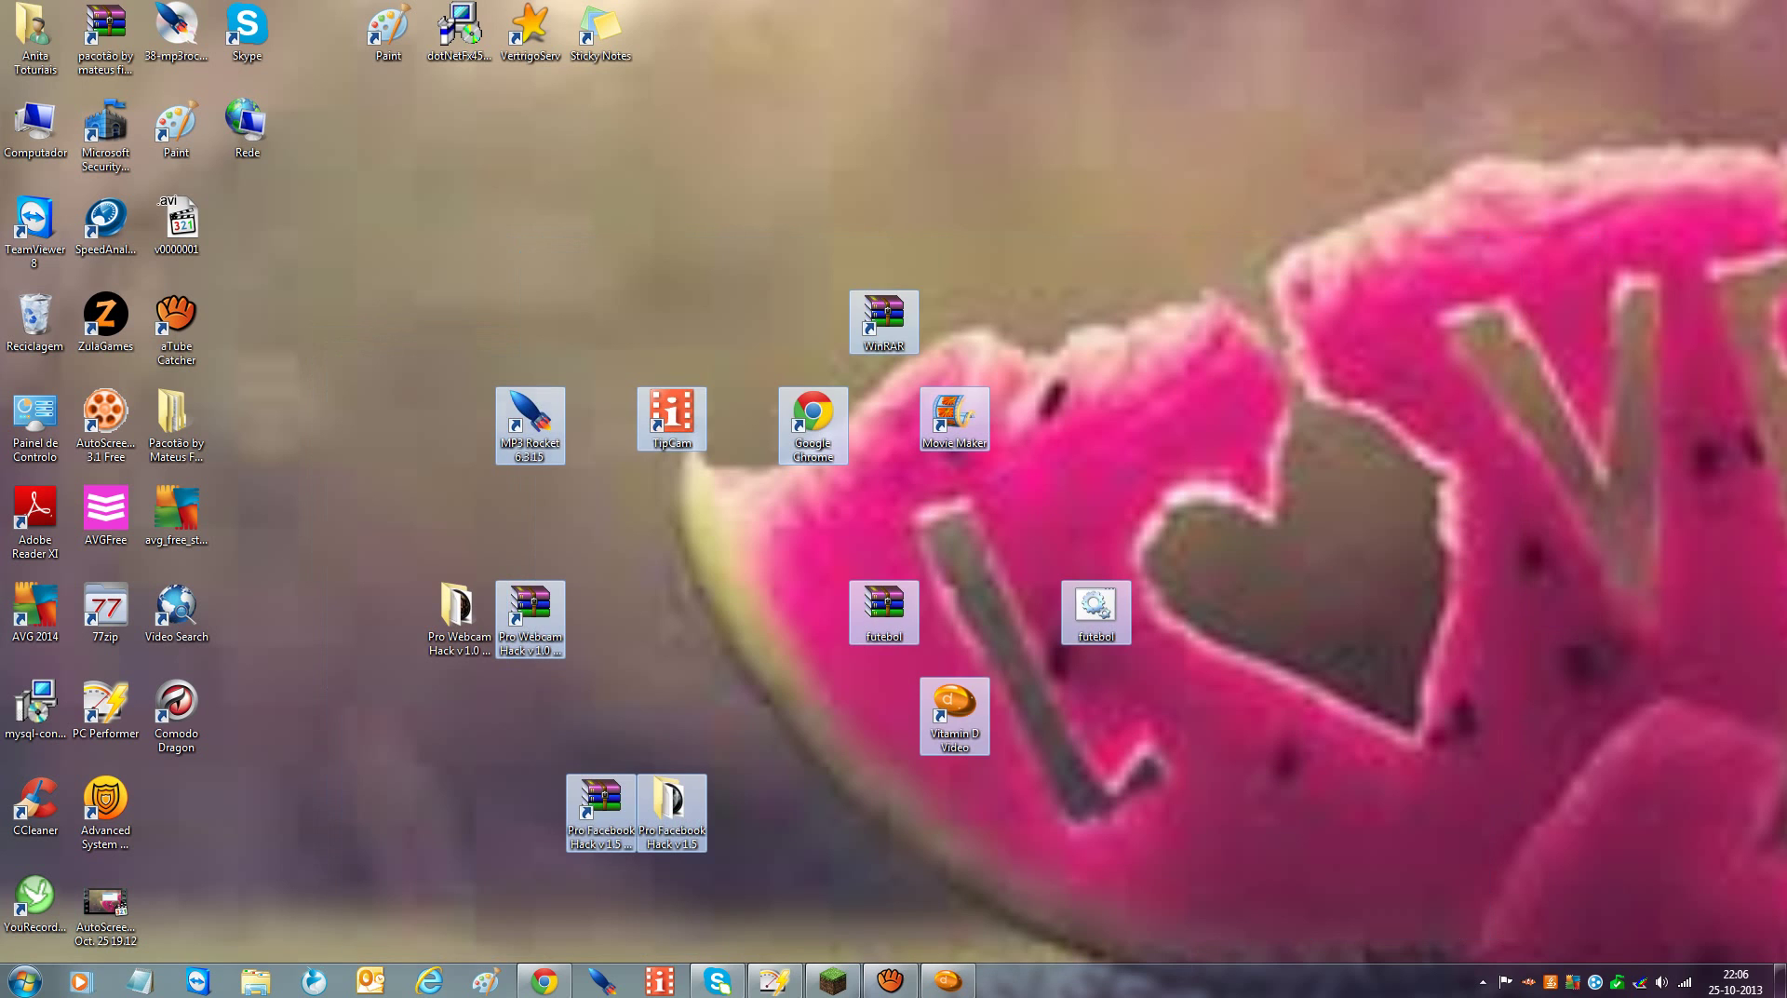
pyautogui.click(1485, 918)
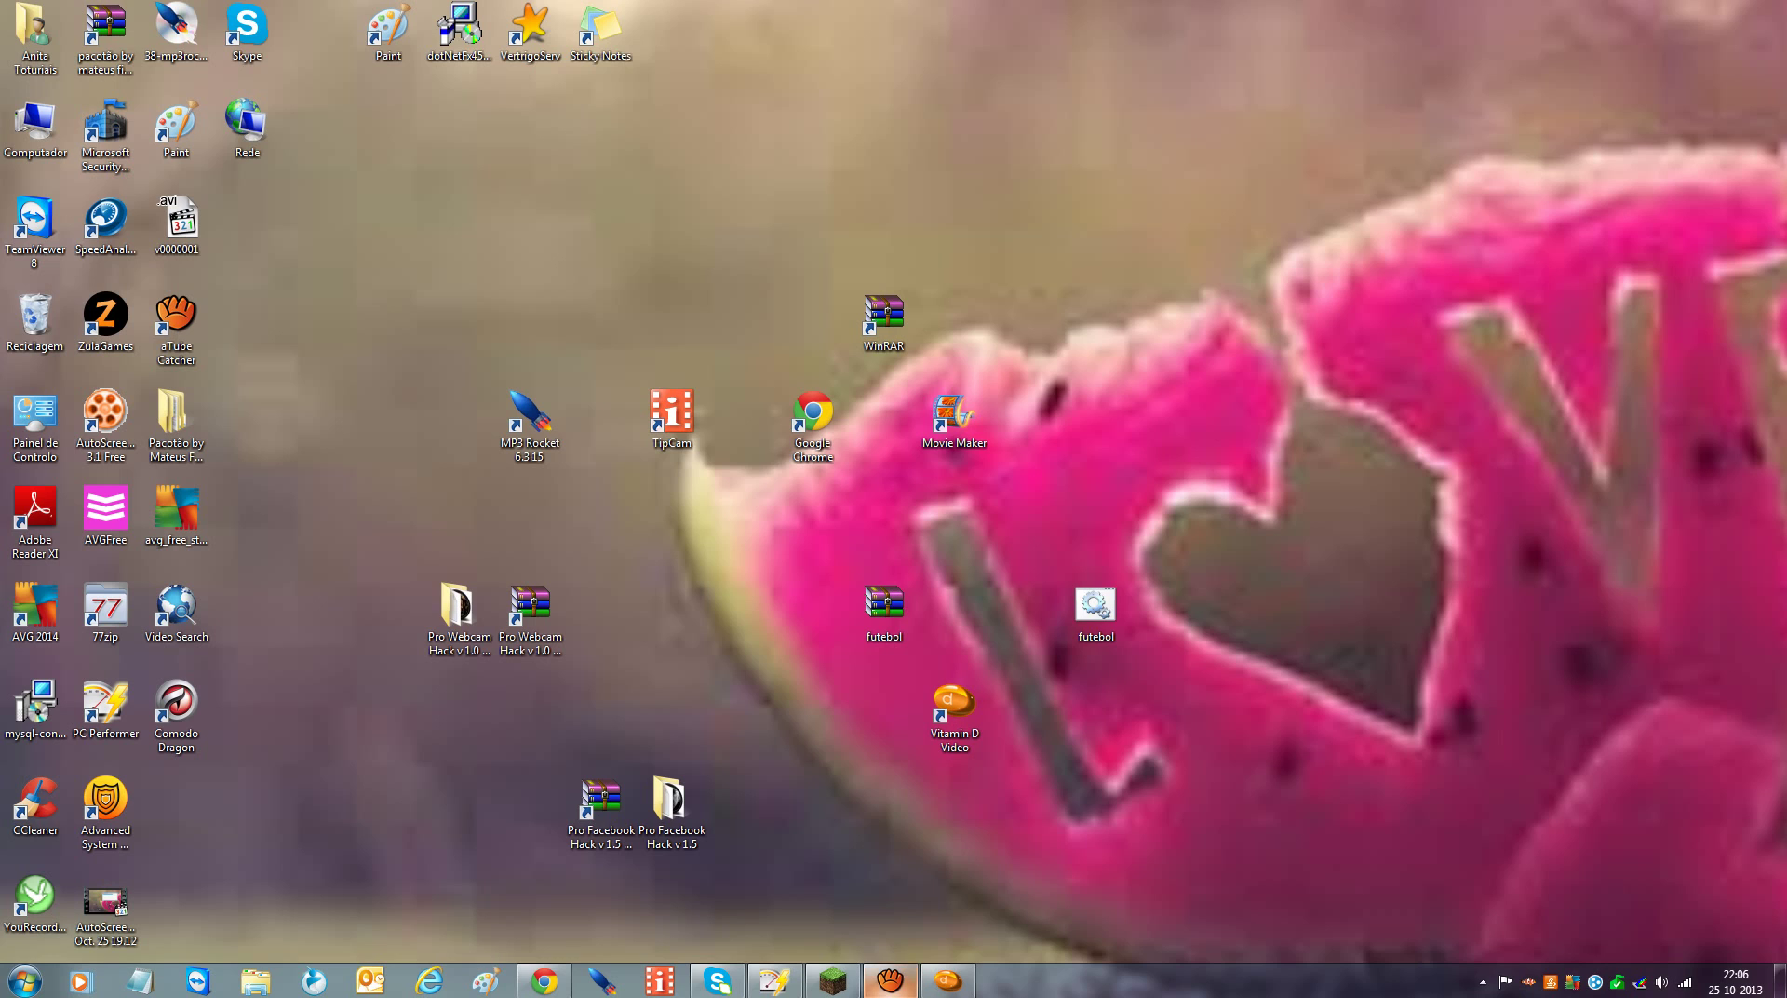
pyautogui.click(890, 979)
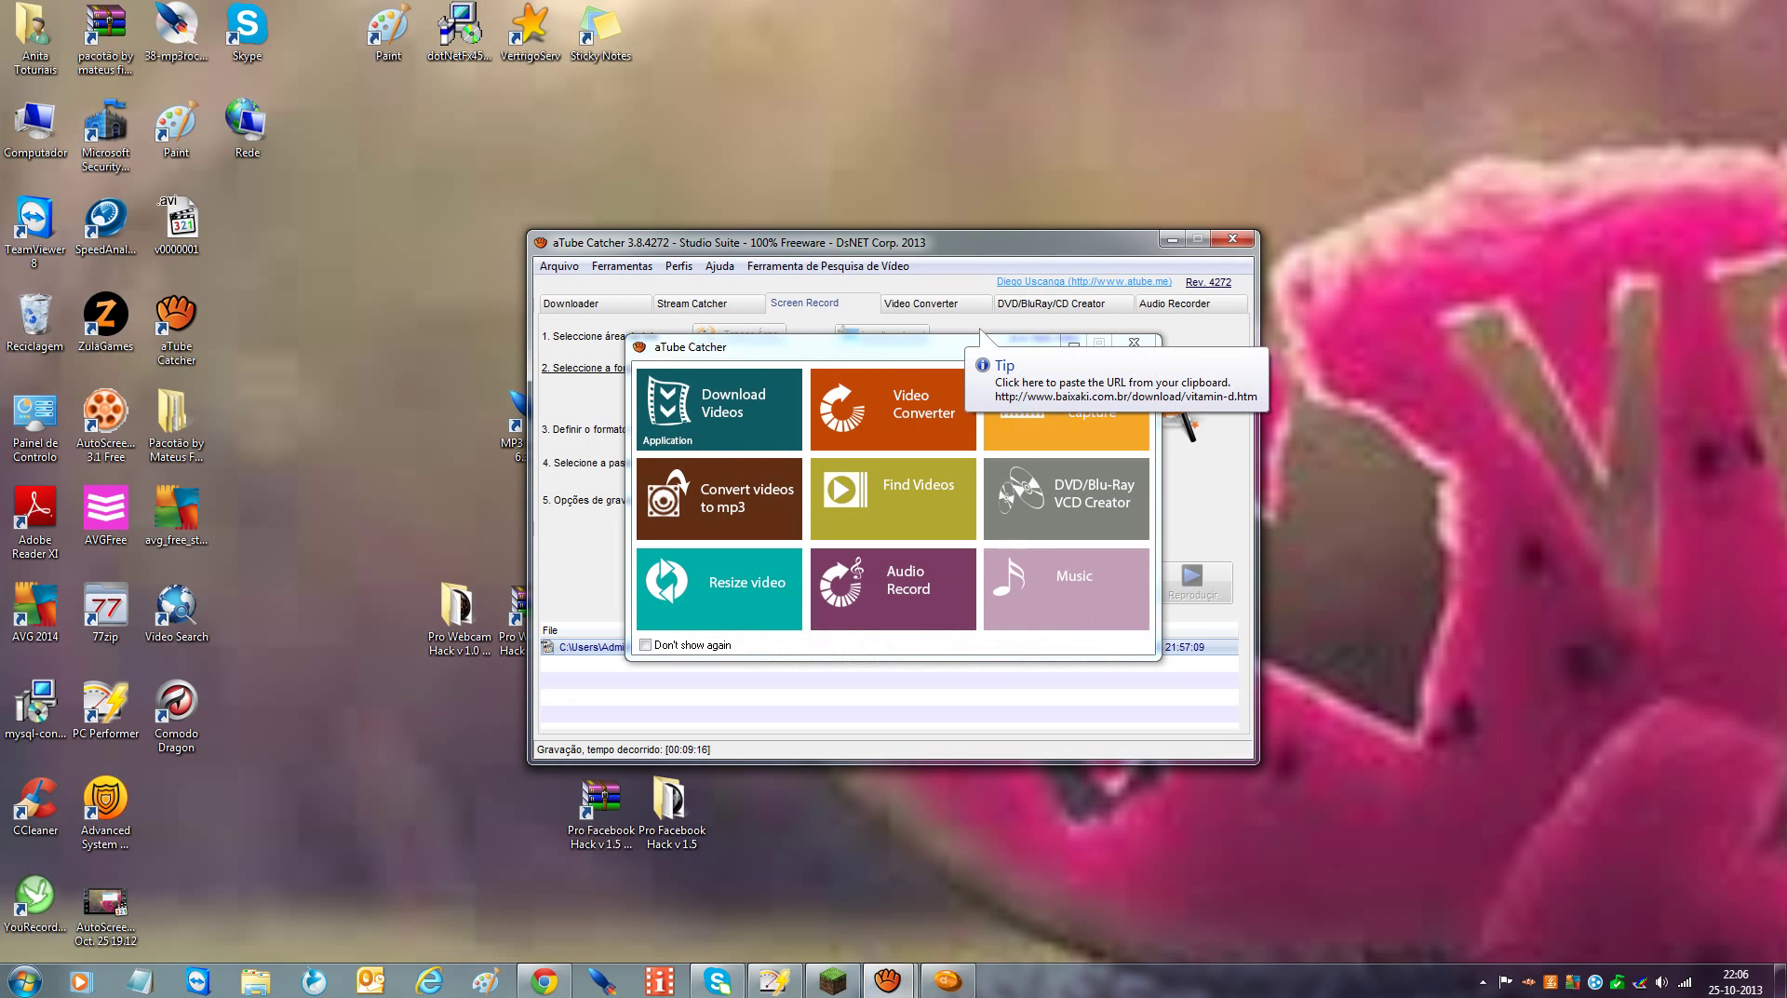